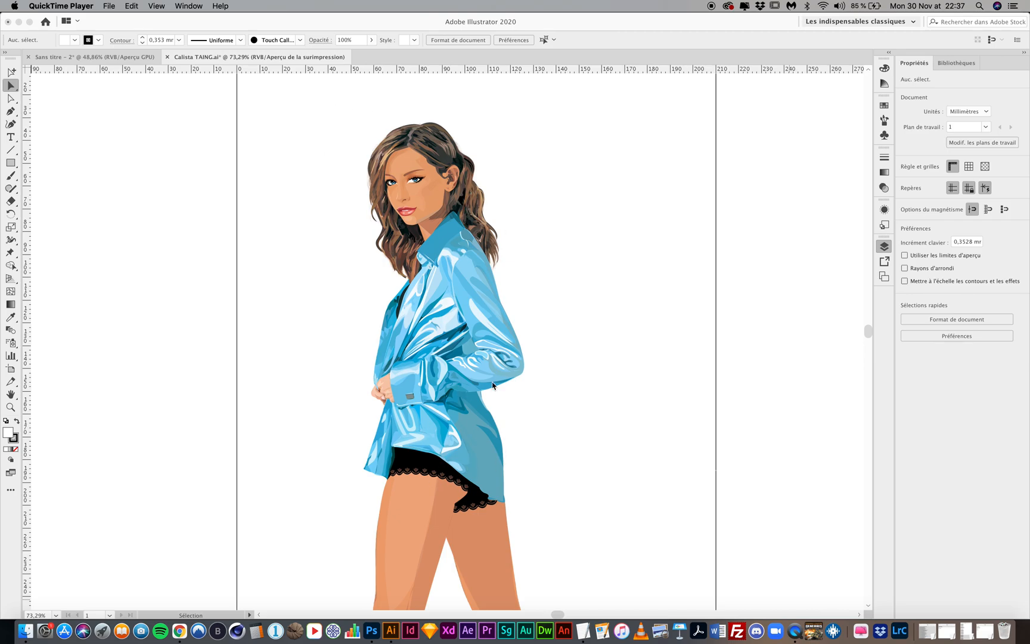
In the existing drawing, select the forehead shape and zoom in on the face.
{"action": "left_click", "coordinate": [339, 133]}
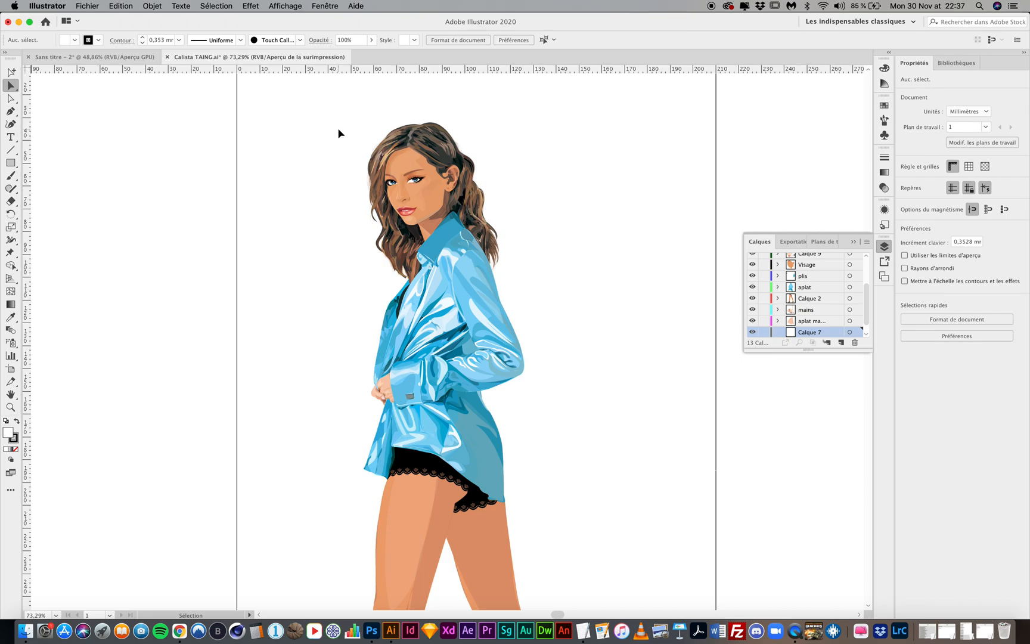
{"action": "left_click", "coordinate": [334, 172]}
{"action": "left_click", "coordinate": [408, 164]}
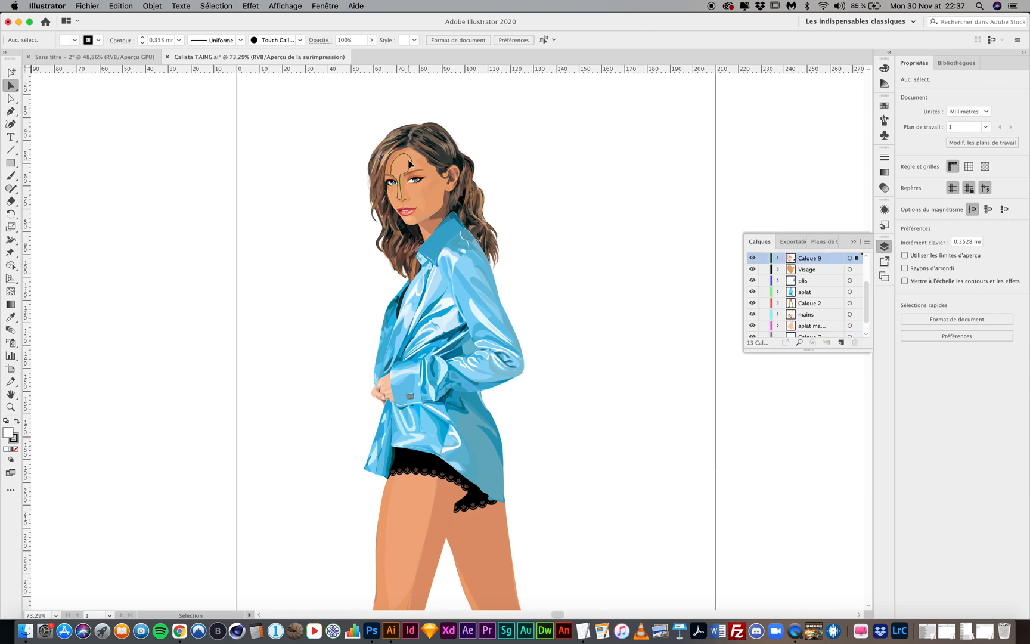
{"action": "key", "text": "super+1"}
{"action": "key", "text": "super+equal"}
{"action": "key", "text": "super+equal"}
{"action": "key", "text": "super+equal"}
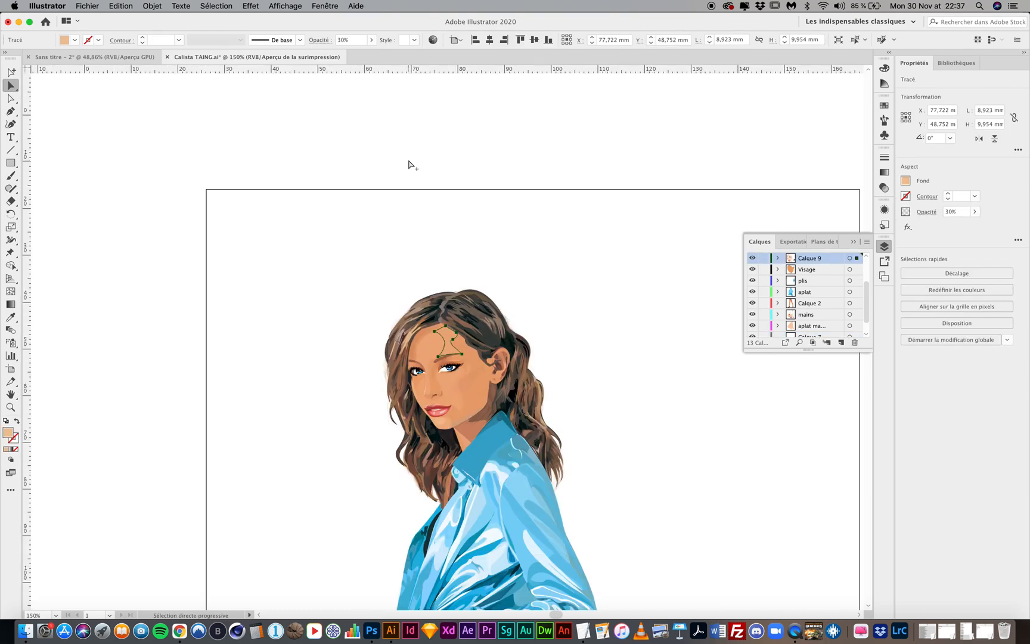
{"action": "key", "text": "super+equal"}
{"action": "key", "text": "super+equal"}
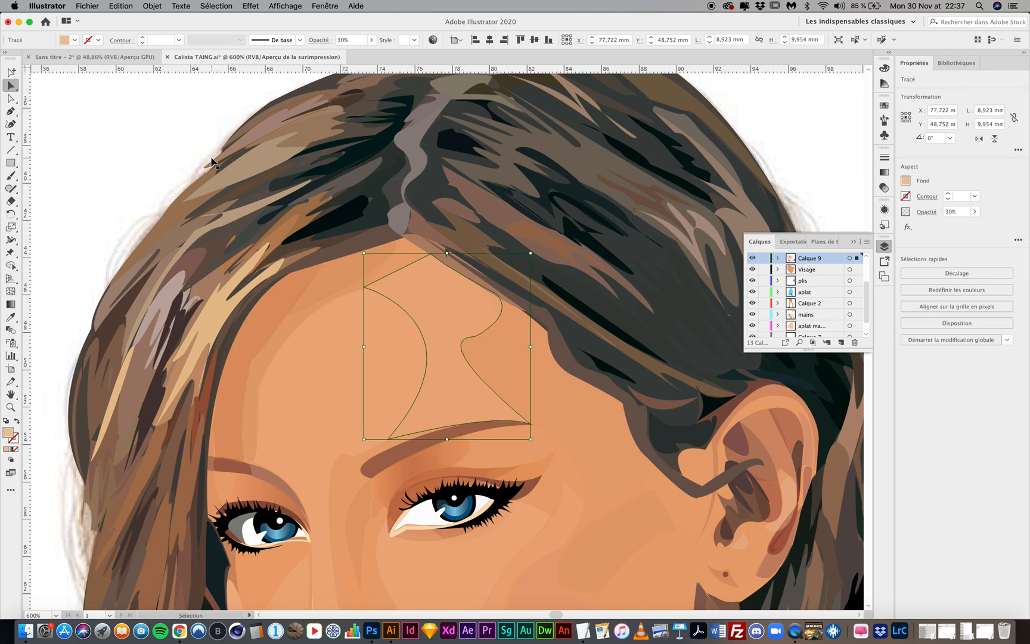
Deselect the face shape and zoom back out to 100%.
{"action": "left_click", "coordinate": [212, 161]}
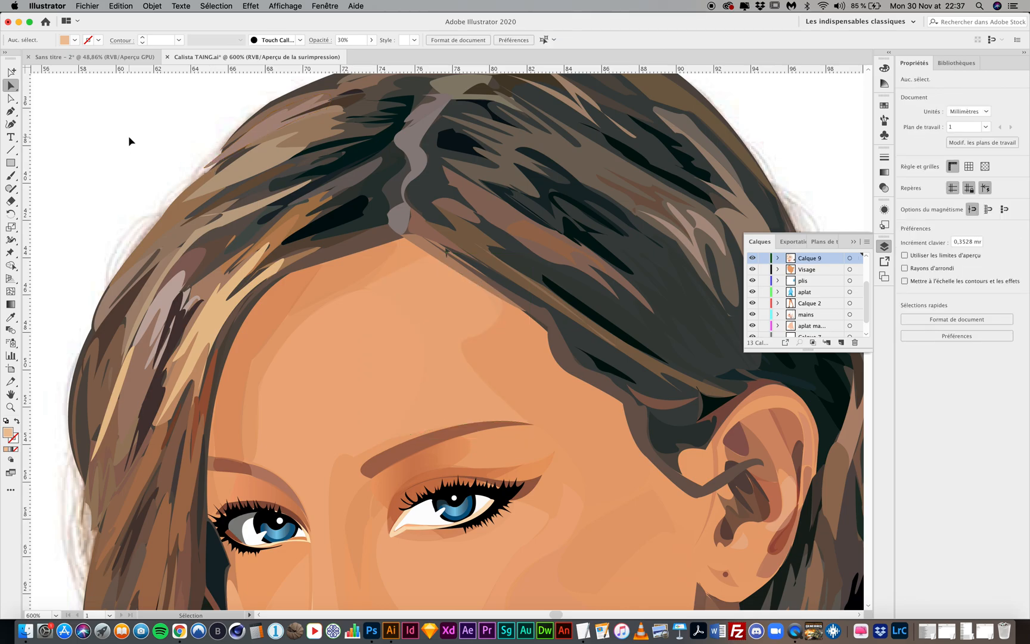
{"action": "scroll", "coordinate": [129, 136], "scroll_direction": "down", "scroll_amount": 5}
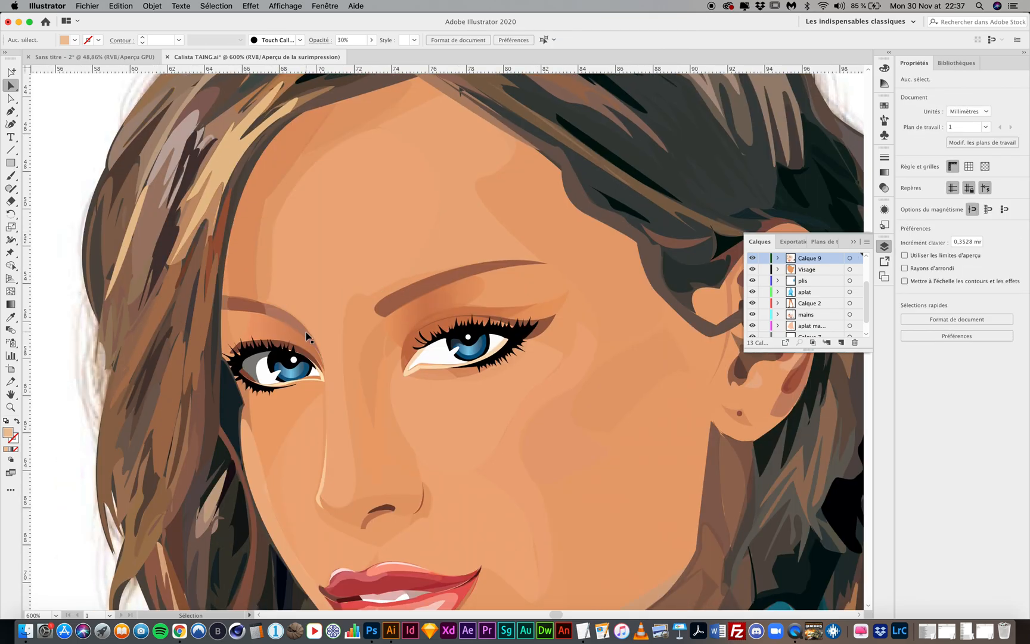
{"action": "scroll", "coordinate": [307, 337], "scroll_direction": "down", "scroll_amount": 4}
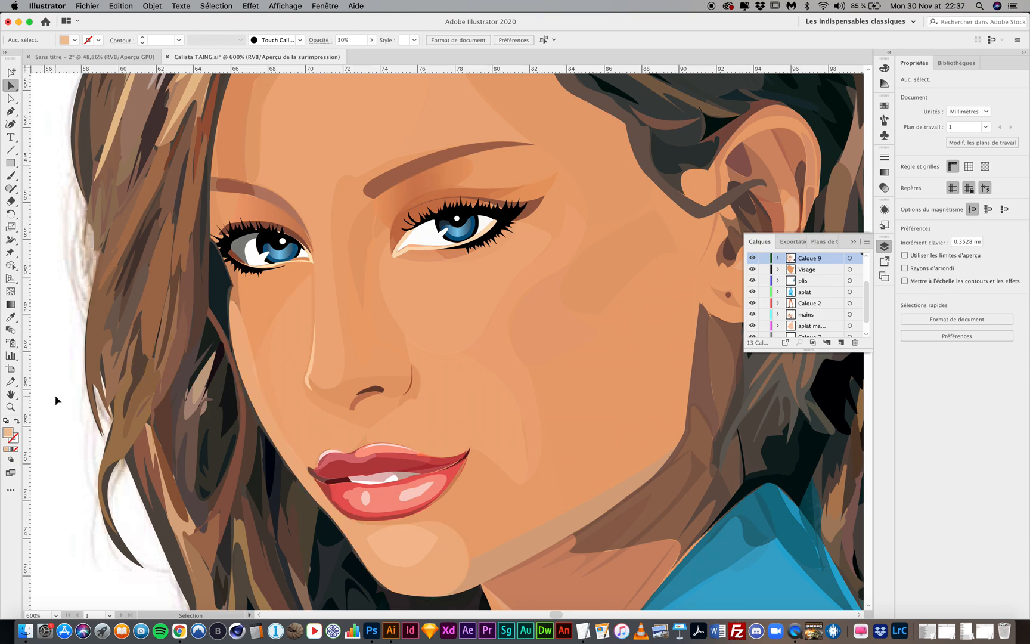
{"action": "key", "text": "super+minus"}
{"action": "key", "text": "super+minus"}
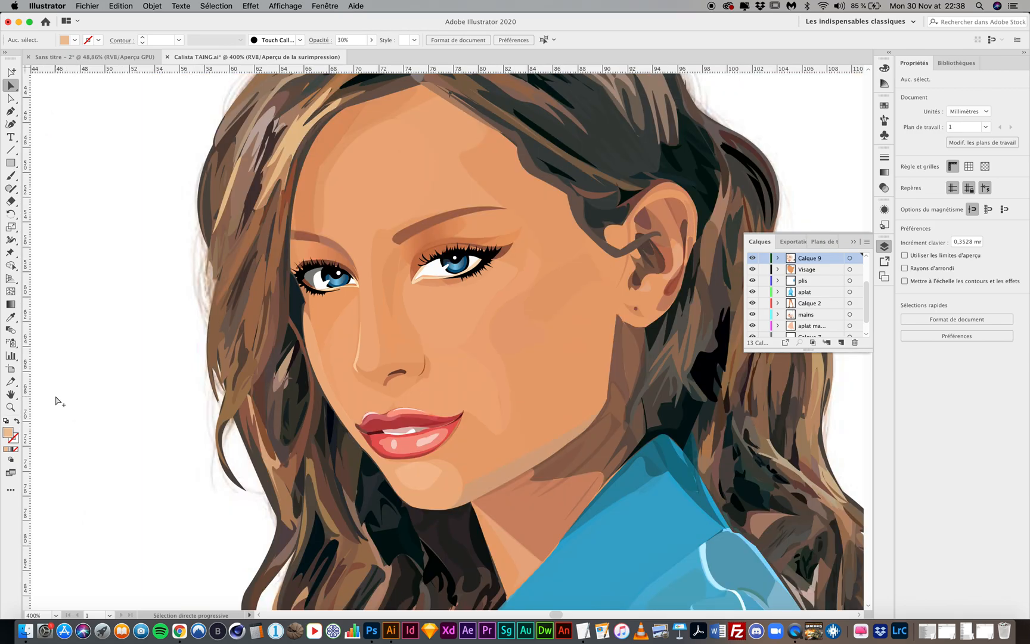
{"action": "key", "text": "super+minus"}
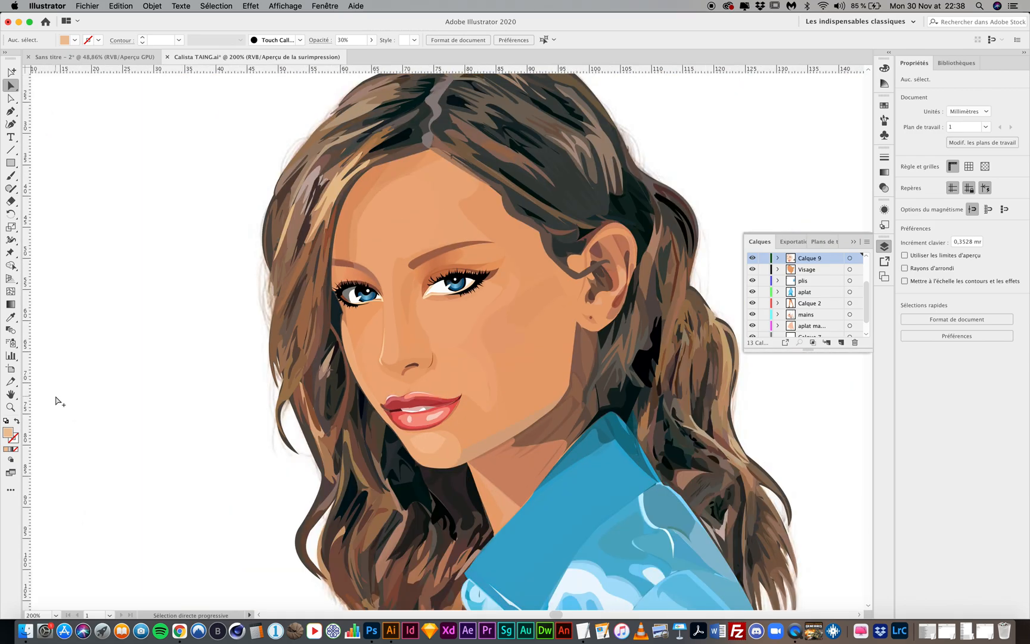
{"action": "key", "text": "super+minus"}
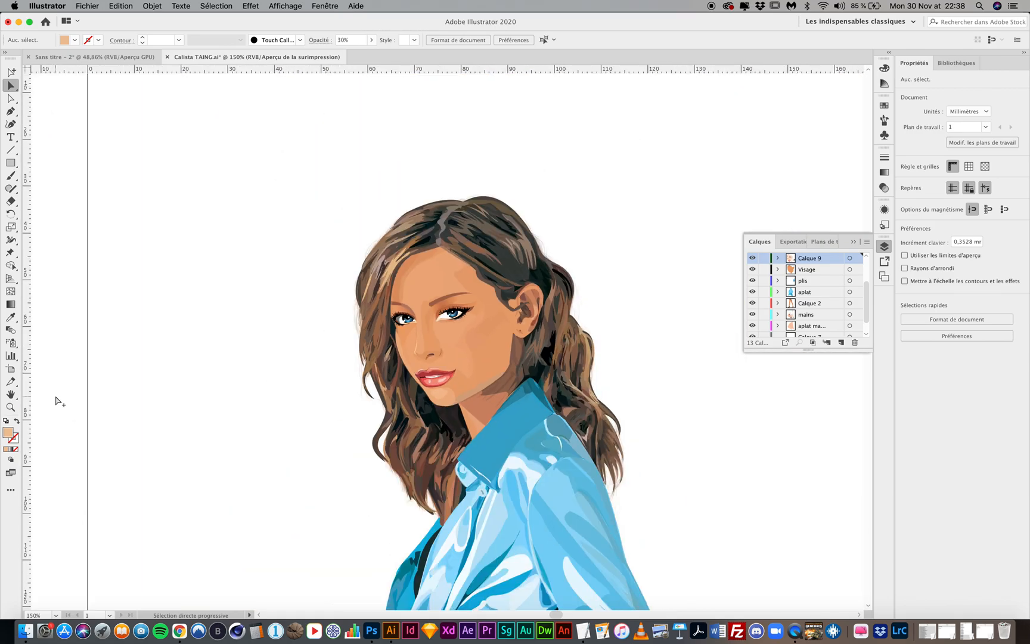
{"action": "key", "text": "super+minus"}
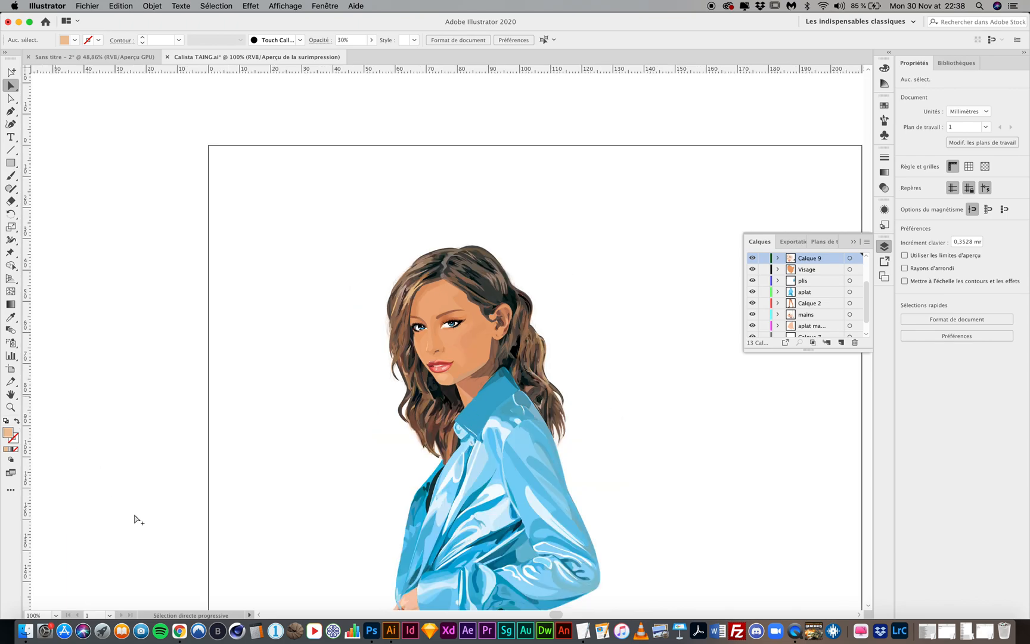
{"action": "scroll", "coordinate": [283, 357], "scroll_direction": "down", "scroll_amount": 5}
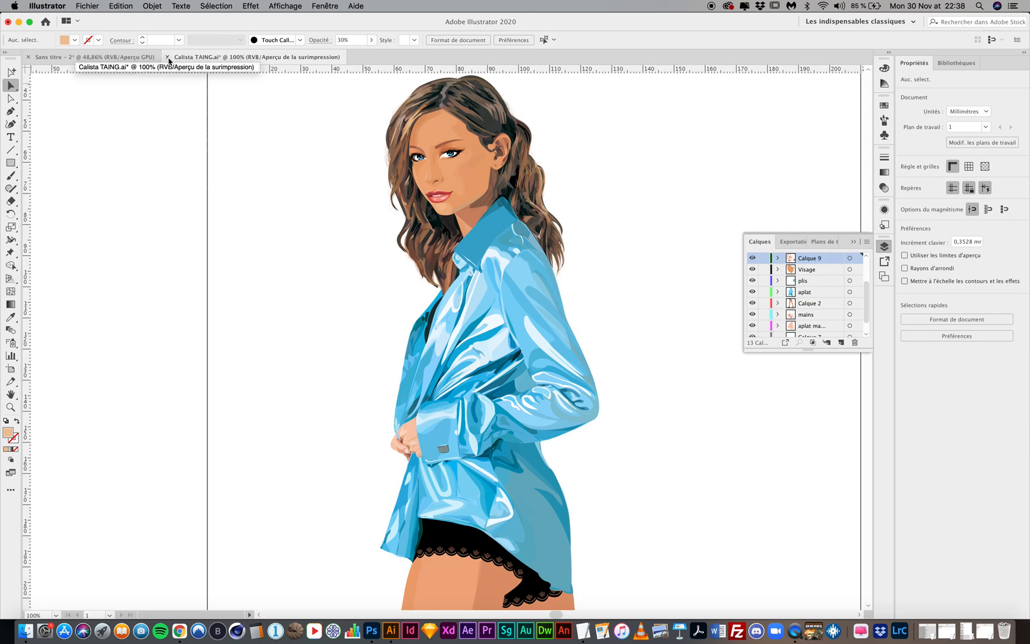
Create a new blank A4 document.
{"action": "key", "text": "super+n"}
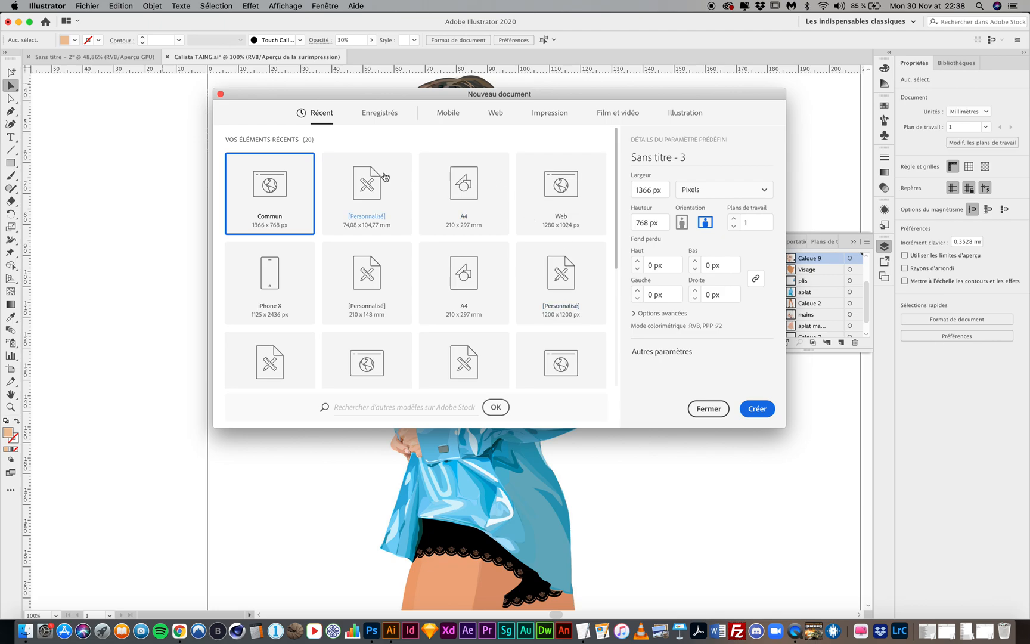
{"action": "left_click", "coordinate": [464, 197]}
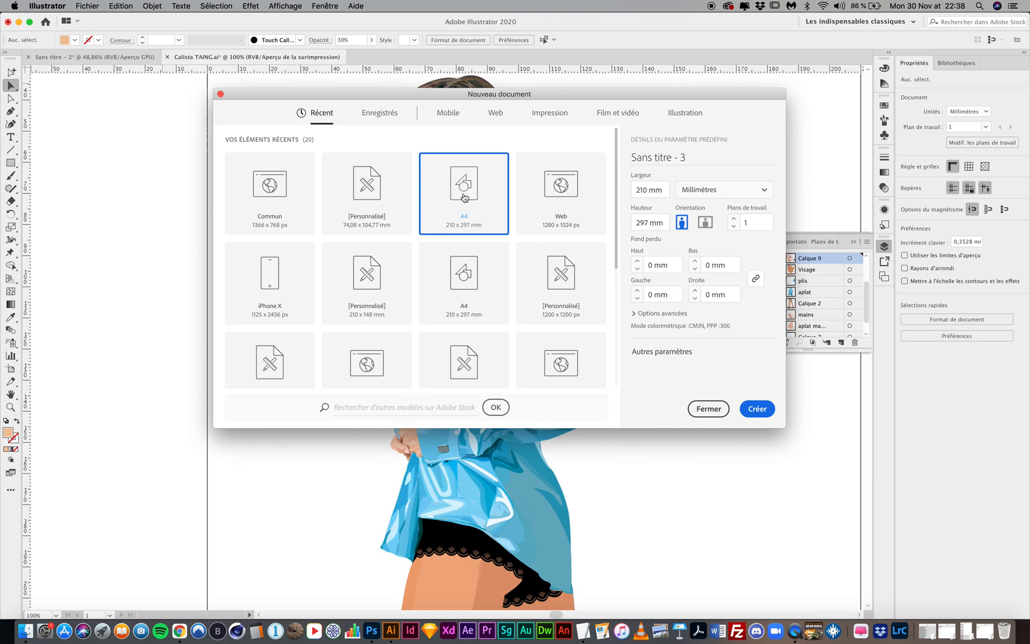
{"action": "left_click", "coordinate": [766, 413]}
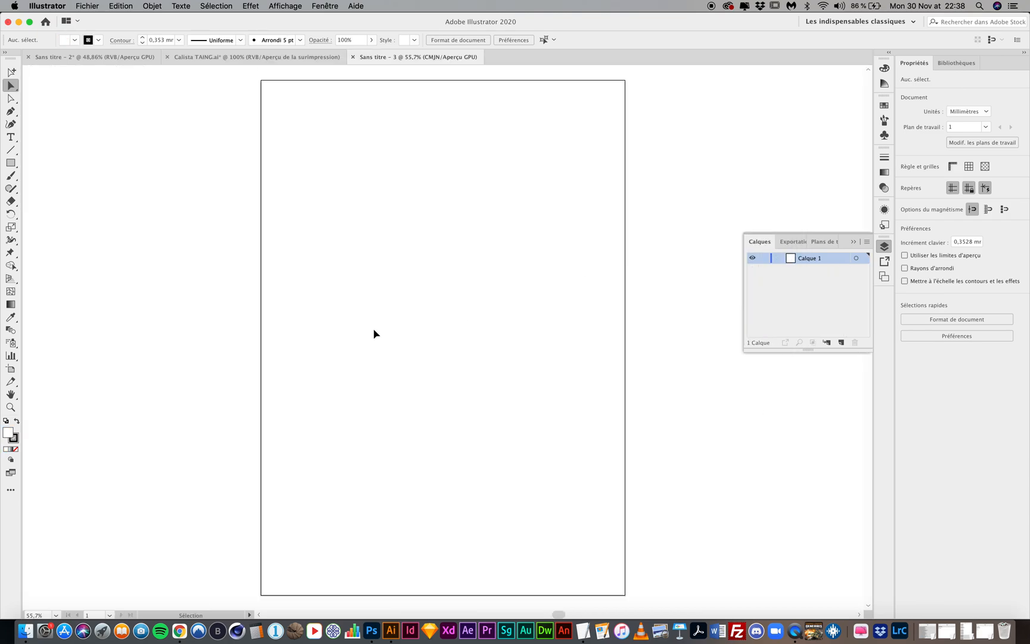
Drag calista.jpg from Finder onto the new A4 artboard.
{"action": "left_click", "coordinate": [29, 630]}
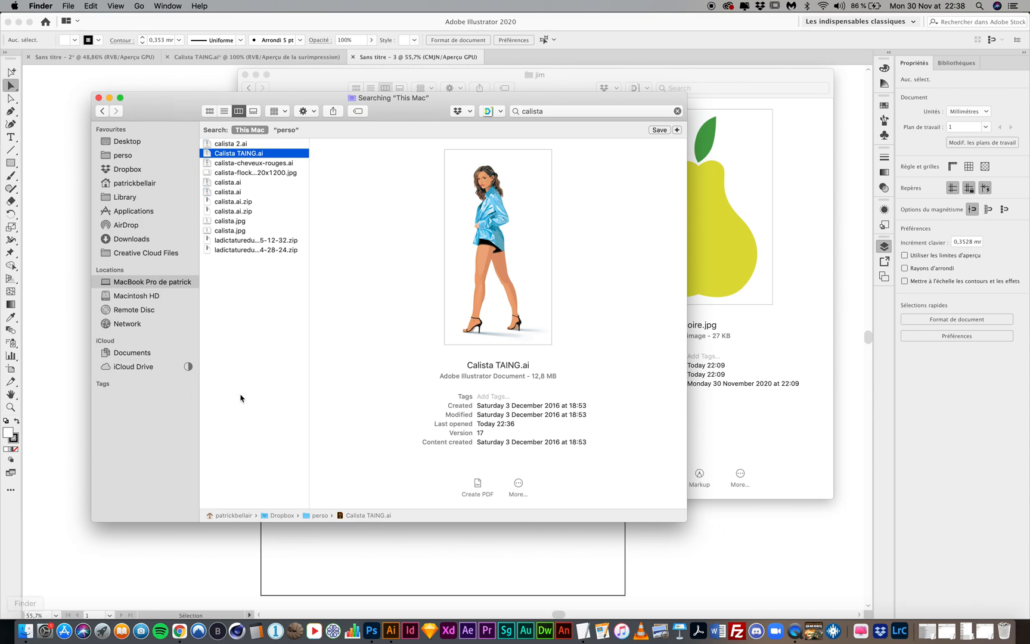
{"action": "left_click", "coordinate": [99, 98]}
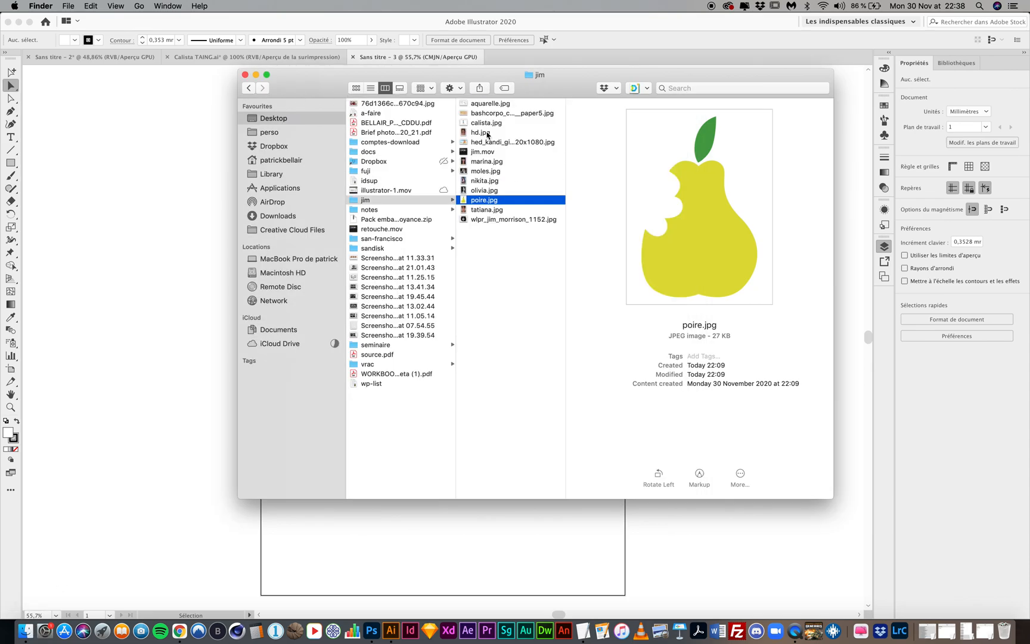
{"action": "left_click", "coordinate": [486, 123]}
{"action": "left_click_drag", "start_coordinate": [487, 123], "coordinate": [165, 228]}
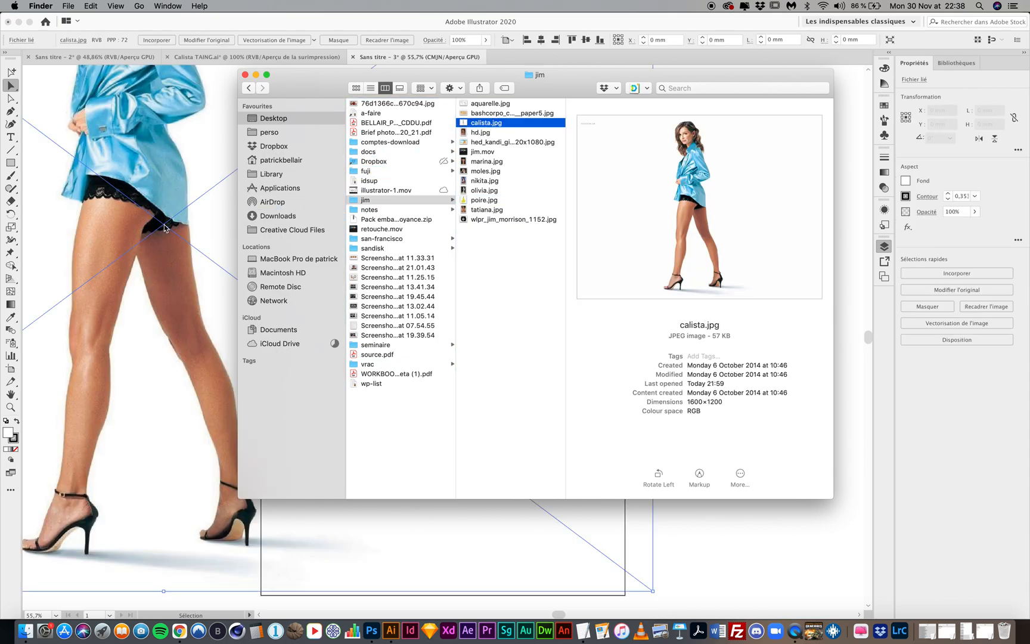
{"action": "left_click", "coordinate": [301, 291]}
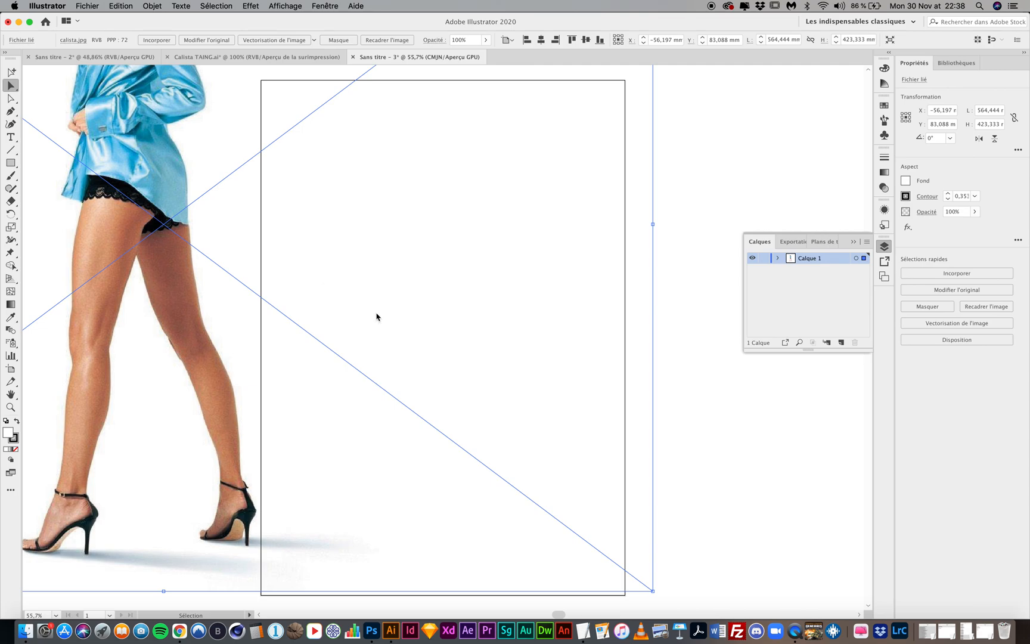
Move the calista.jpg photo right and down onto the artboard.
{"action": "left_click", "coordinate": [129, 106]}
{"action": "left_click_drag", "start_coordinate": [128, 106], "coordinate": [268, 245]}
{"action": "left_click_drag", "start_coordinate": [323, 193], "coordinate": [457, 256]}
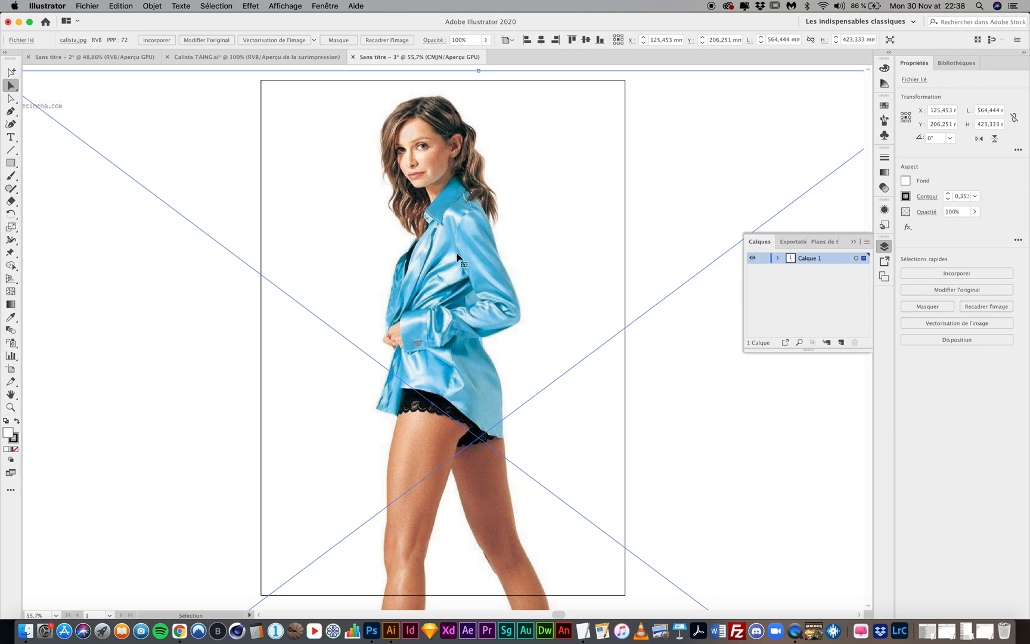
Check the photo's placement, deselect it and zoom in on the sandals.
{"action": "key", "text": "super+alt"}
{"action": "key", "text": "super+equal"}
{"action": "scroll", "coordinate": [456, 255], "scroll_direction": "up", "scroll_amount": 5}
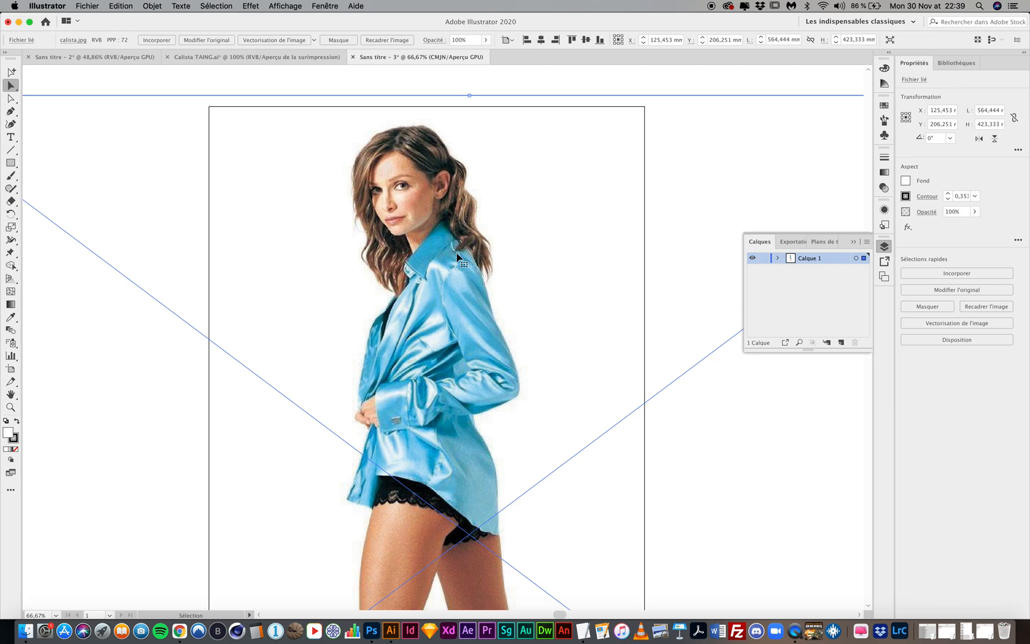
{"action": "scroll", "coordinate": [456, 256], "scroll_direction": "down", "scroll_amount": 10}
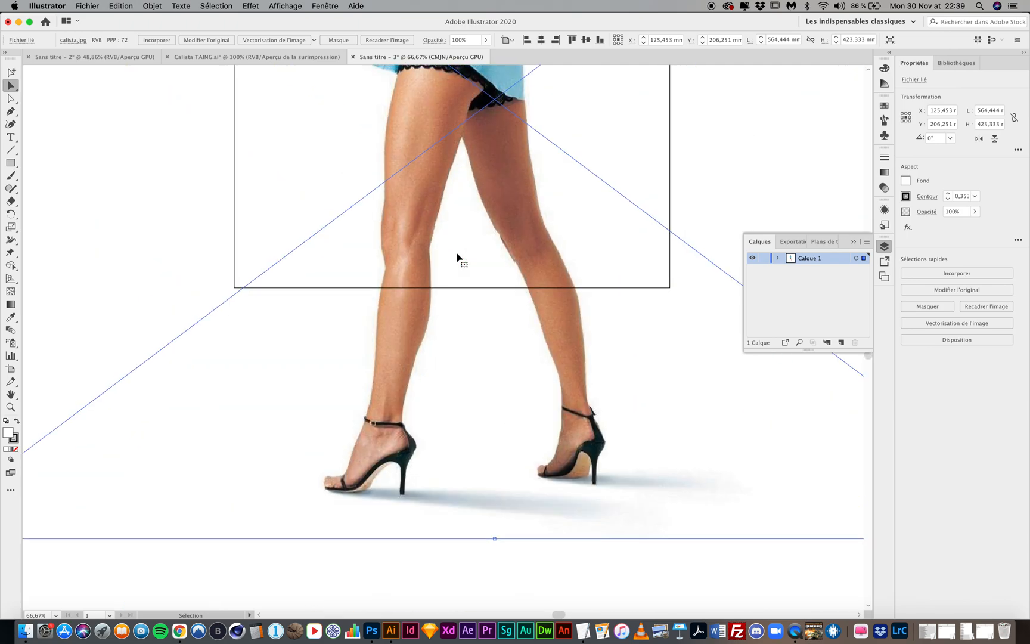
{"action": "scroll", "coordinate": [457, 255], "scroll_direction": "up", "scroll_amount": 8}
{"action": "scroll", "coordinate": [457, 255], "scroll_direction": "down", "scroll_amount": 3}
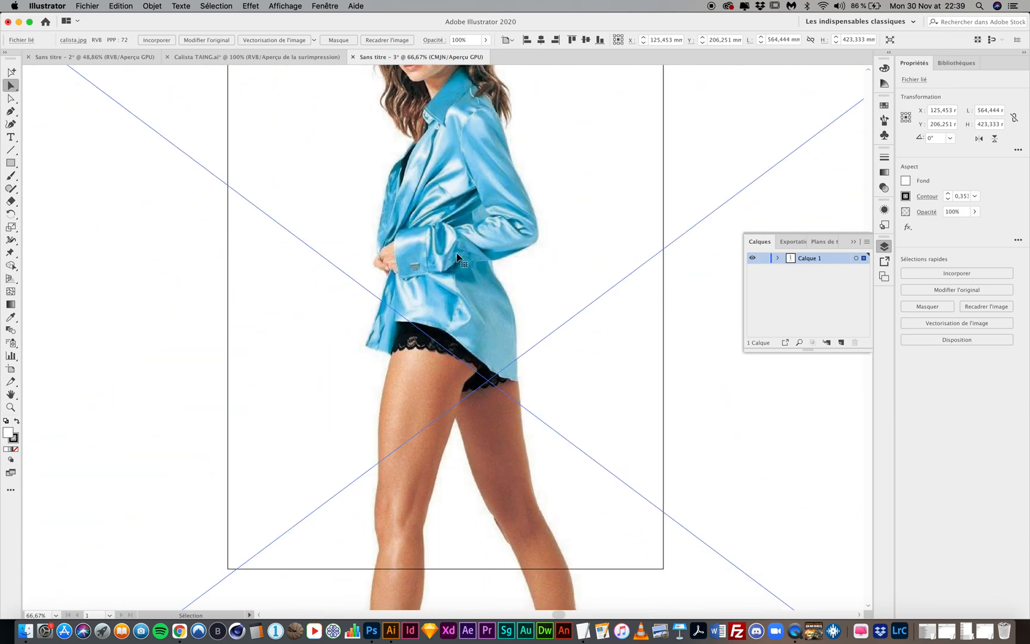
{"action": "scroll", "coordinate": [457, 255], "scroll_direction": "down", "scroll_amount": 6}
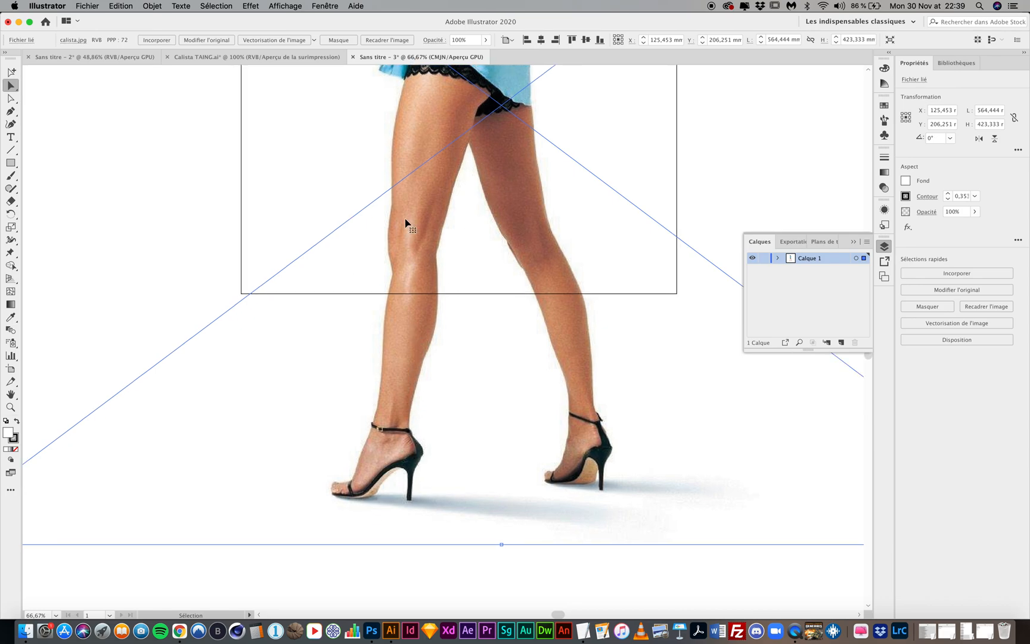
{"action": "scroll", "coordinate": [403, 229], "scroll_direction": "up", "scroll_amount": 5}
{"action": "scroll", "coordinate": [462, 202], "scroll_direction": "up", "scroll_amount": 5}
{"action": "scroll", "coordinate": [518, 108], "scroll_direction": "up", "scroll_amount": 3}
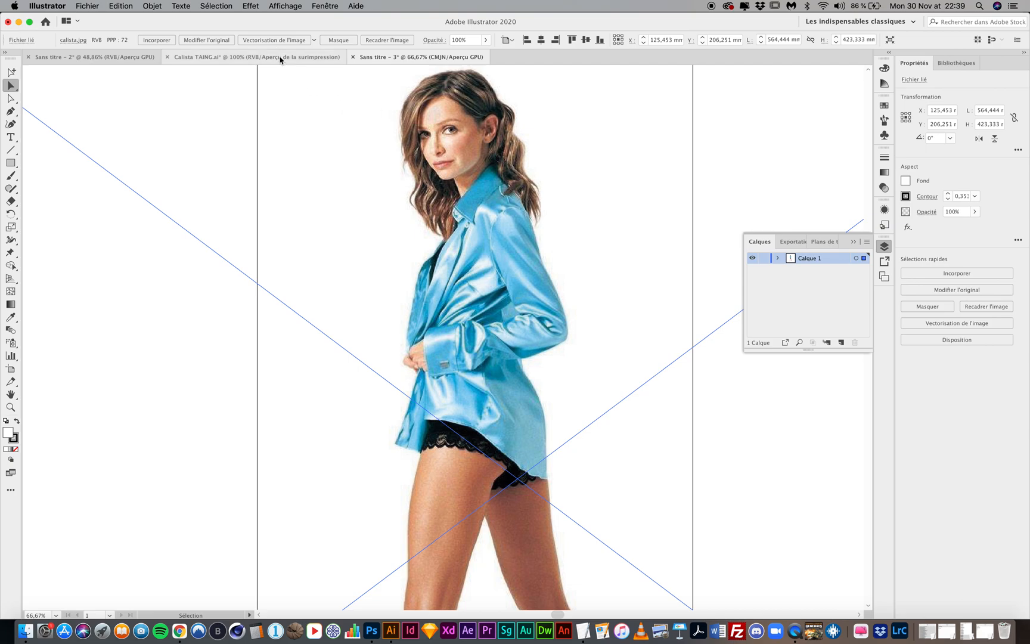
{"action": "scroll", "coordinate": [486, 287], "scroll_direction": "down", "scroll_amount": 10}
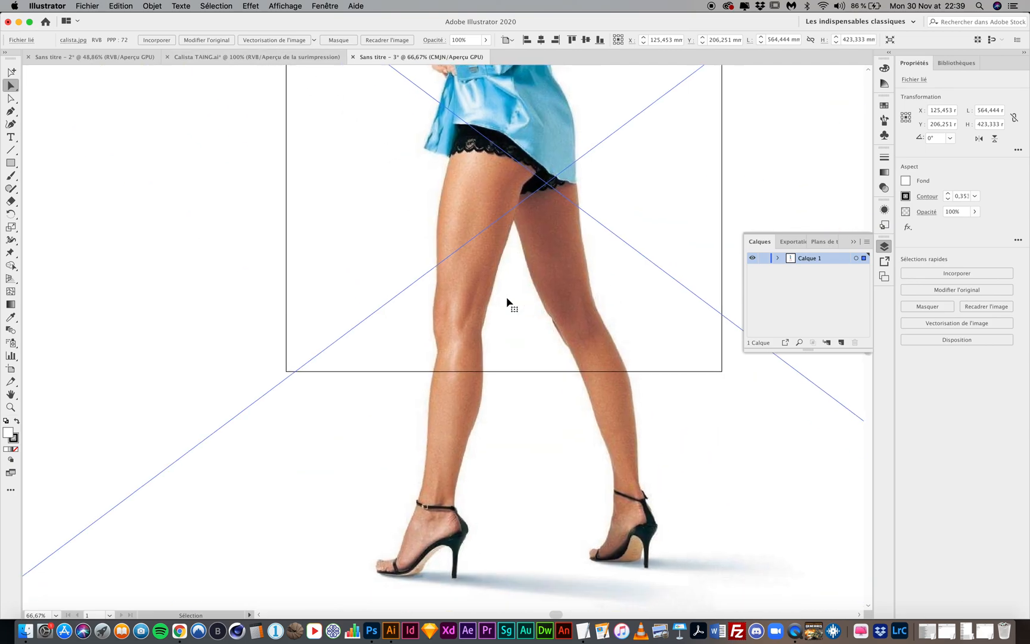
{"action": "scroll", "coordinate": [507, 298], "scroll_direction": "down", "scroll_amount": 3}
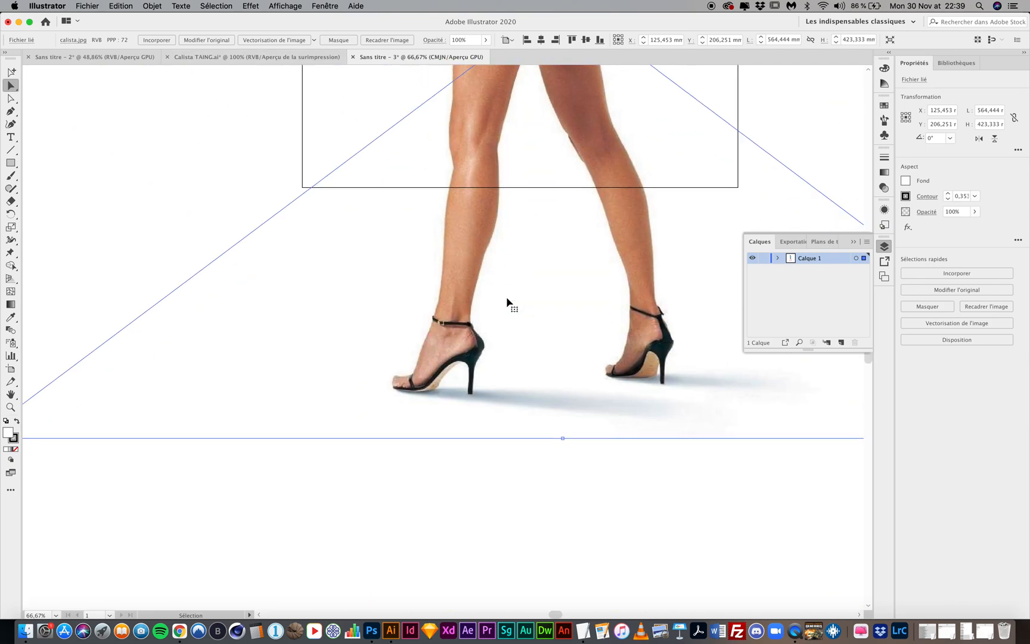
{"action": "left_click", "coordinate": [467, 505]}
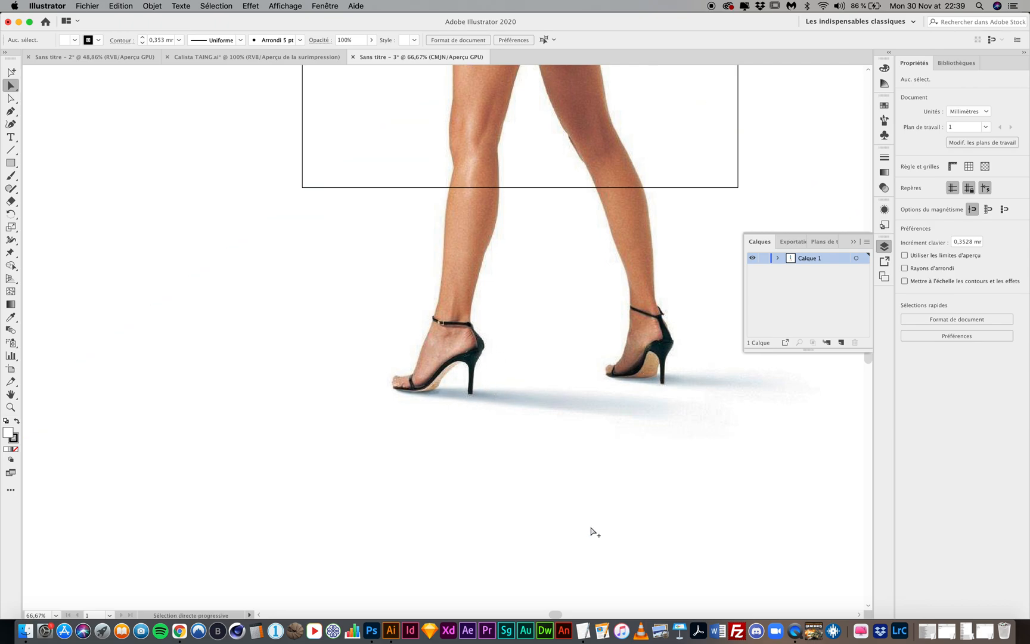
{"action": "key", "text": "super+equal"}
{"action": "key", "text": "super+equal"}
{"action": "key", "text": "super+equal"}
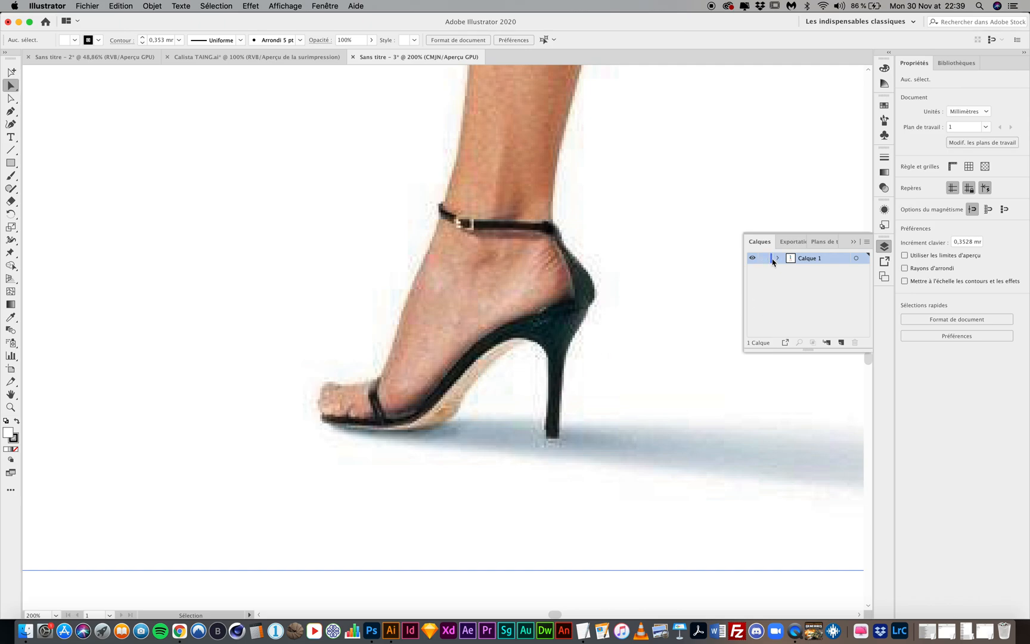
Lock the photo layer Calque 1 and add a new layer above it.
{"action": "left_click", "coordinate": [885, 248]}
{"action": "left_click", "coordinate": [886, 248]}
{"action": "left_click", "coordinate": [762, 259]}
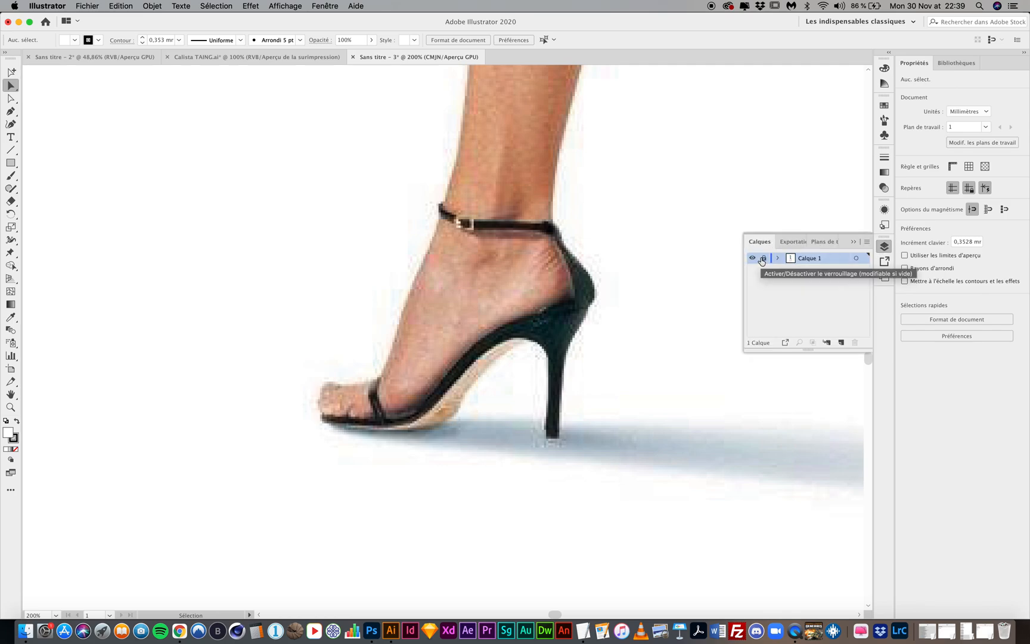
{"action": "left_click", "coordinate": [841, 344]}
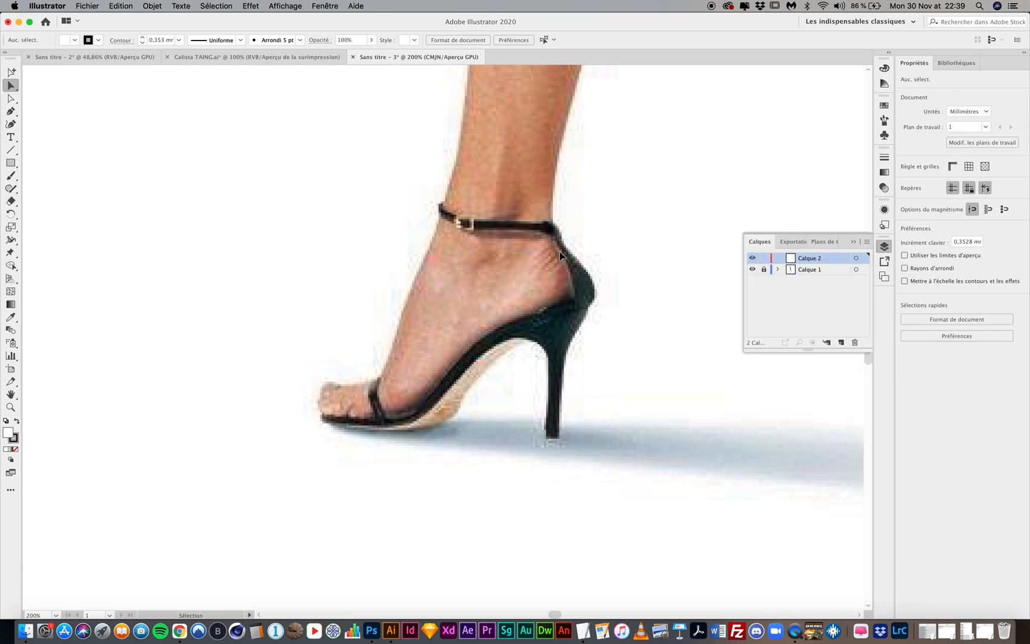
{"action": "key", "text": "super+equal"}
{"action": "key", "text": "super+equal"}
{"action": "scroll", "coordinate": [559, 255], "scroll_direction": "right", "scroll_amount": 2}
{"action": "scroll", "coordinate": [559, 255], "scroll_direction": "up", "scroll_amount": 3}
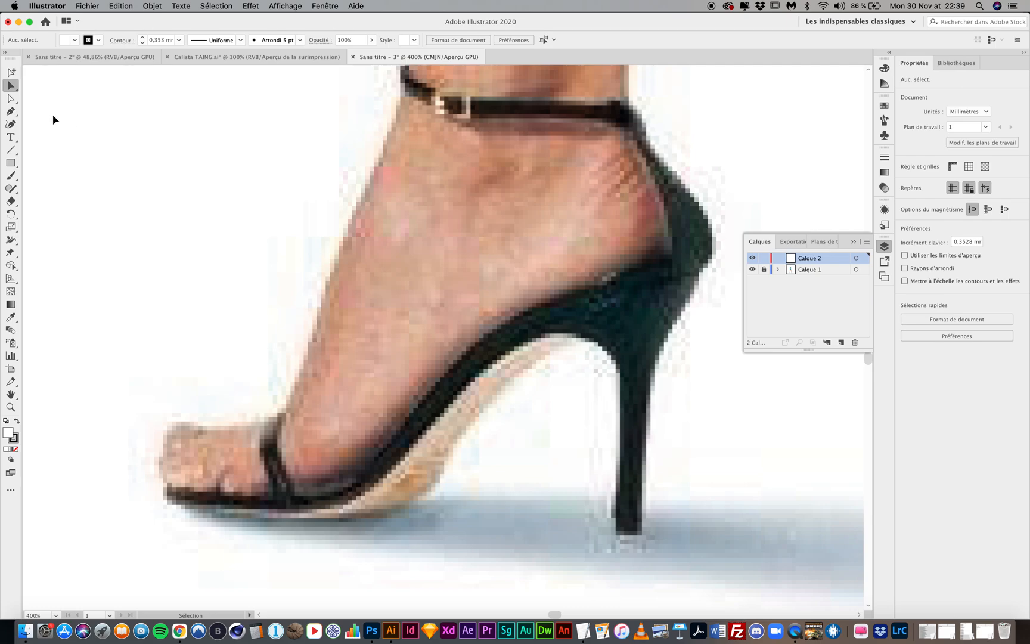
With the Pen tool, set no fill and a magenta (#f75aff) stroke.
{"action": "left_click", "coordinate": [12, 111]}
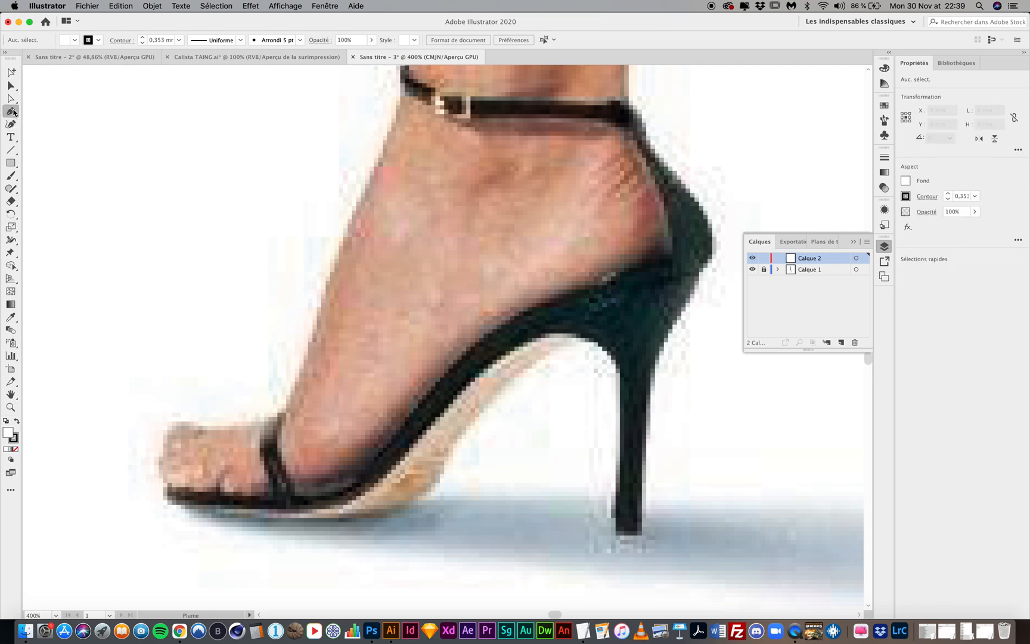
{"action": "left_click", "coordinate": [17, 450]}
{"action": "double_click", "coordinate": [14, 438]}
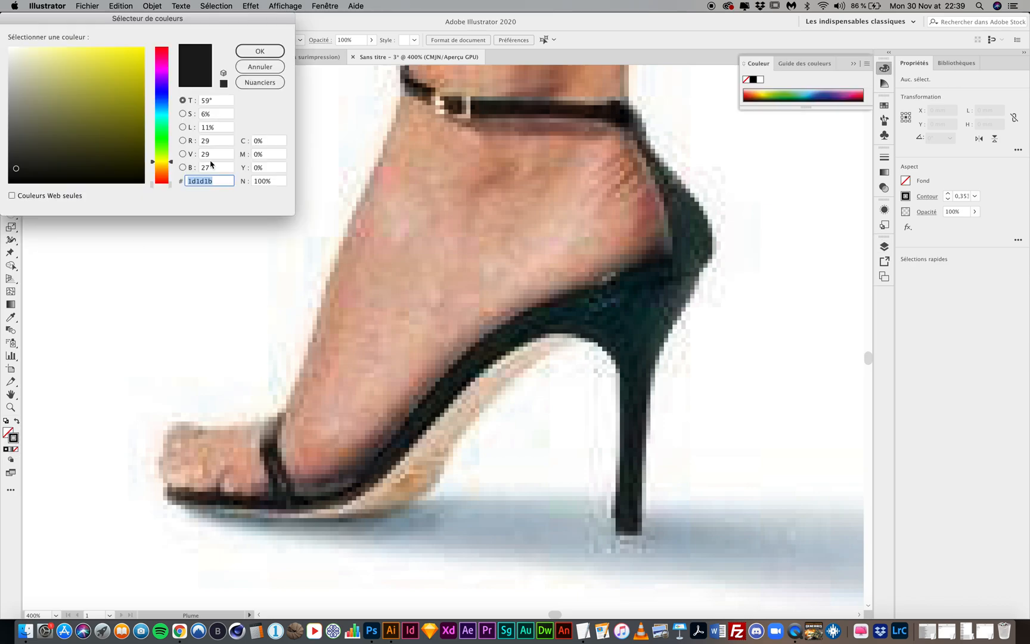
{"action": "left_click", "coordinate": [160, 70]}
{"action": "left_click", "coordinate": [113, 54]}
{"action": "left_click_drag", "start_coordinate": [104, 45], "coordinate": [85, 47]}
{"action": "left_click", "coordinate": [267, 50]}
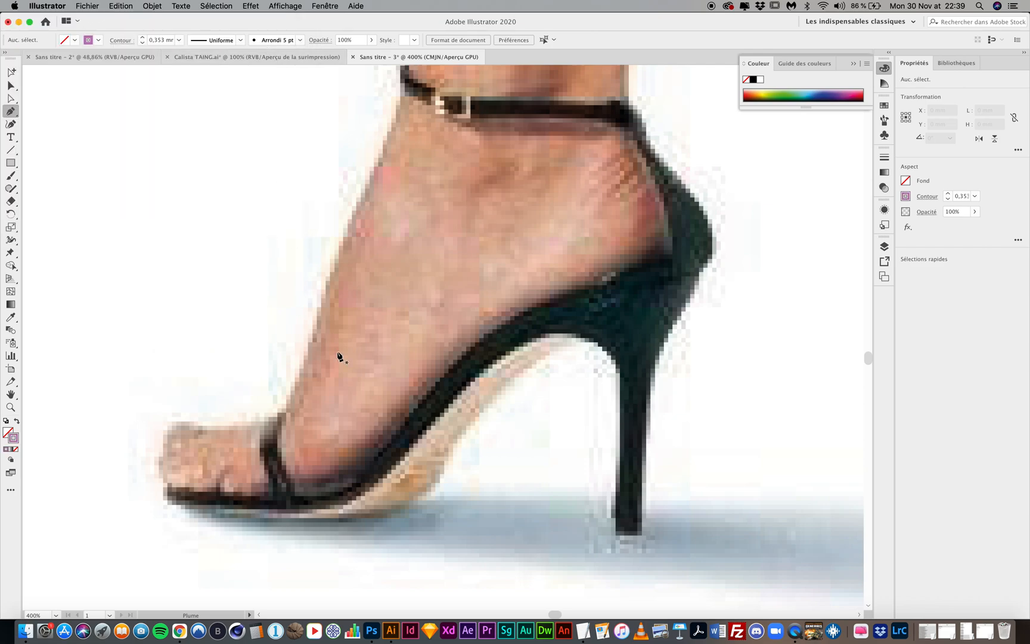
{"action": "scroll", "coordinate": [338, 357], "scroll_direction": "up", "scroll_amount": 2}
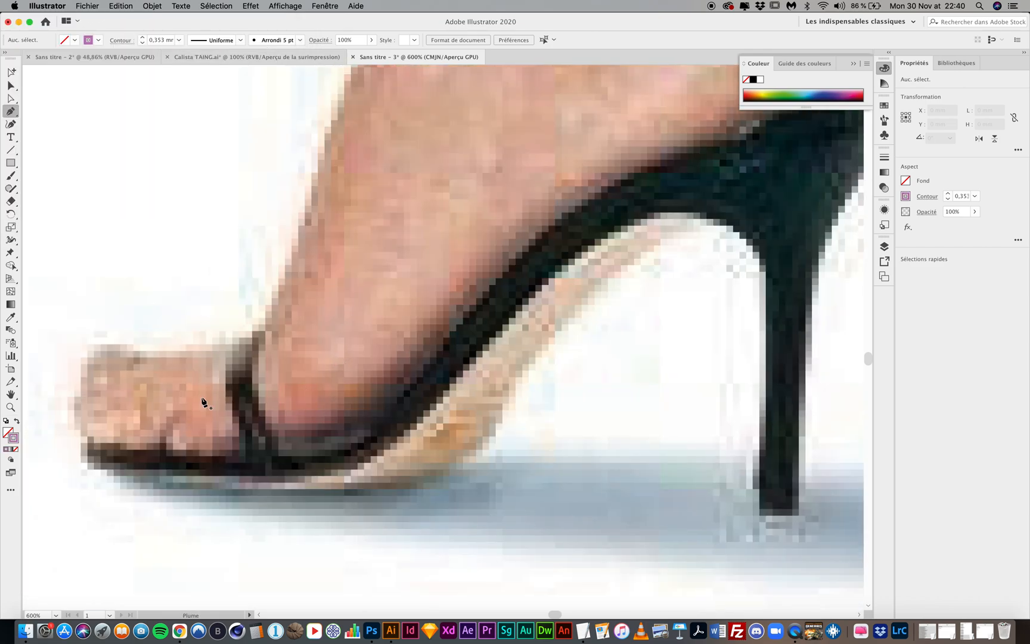
Start the outline at the toe and trace up and down the toe strap to the sole.
{"action": "left_click", "coordinate": [87, 440]}
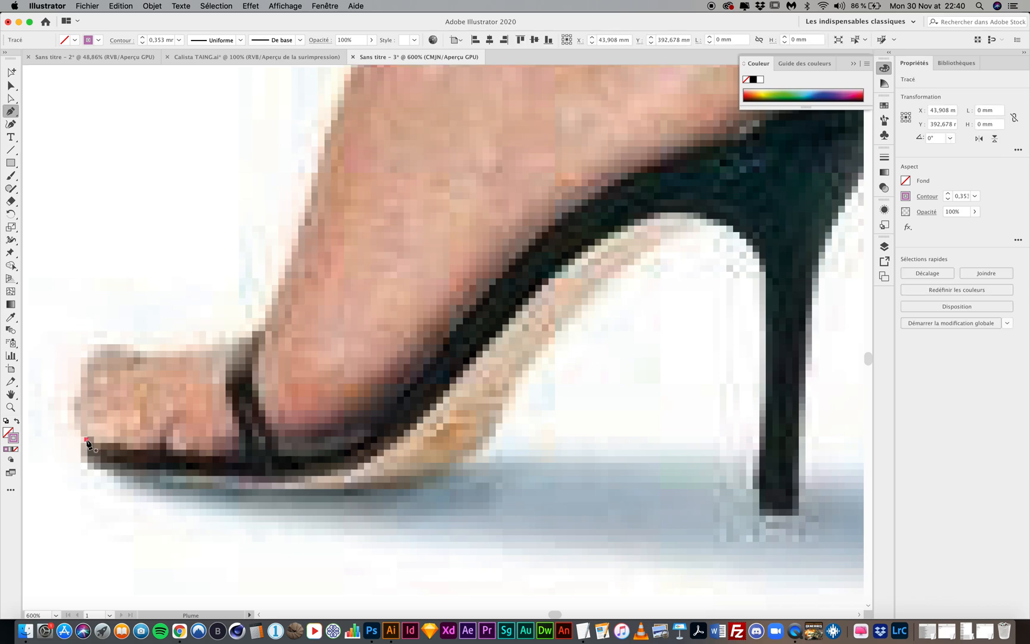
{"action": "left_click", "coordinate": [251, 457]}
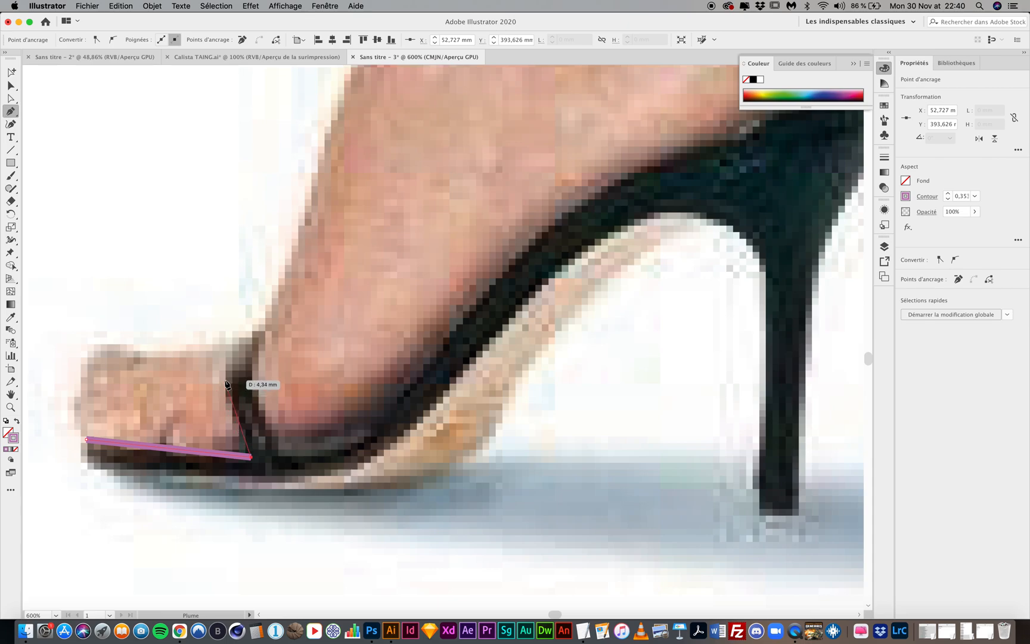
{"action": "left_click", "coordinate": [224, 379]}
{"action": "left_click", "coordinate": [232, 347]}
{"action": "left_click", "coordinate": [258, 329]}
{"action": "left_click", "coordinate": [249, 379]}
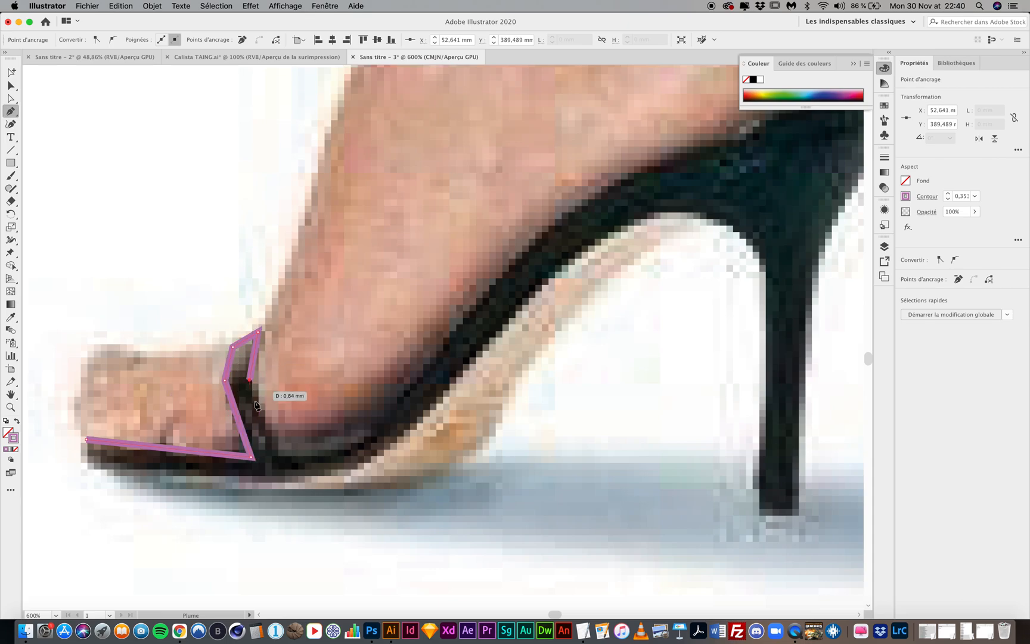
{"action": "left_click", "coordinate": [278, 456]}
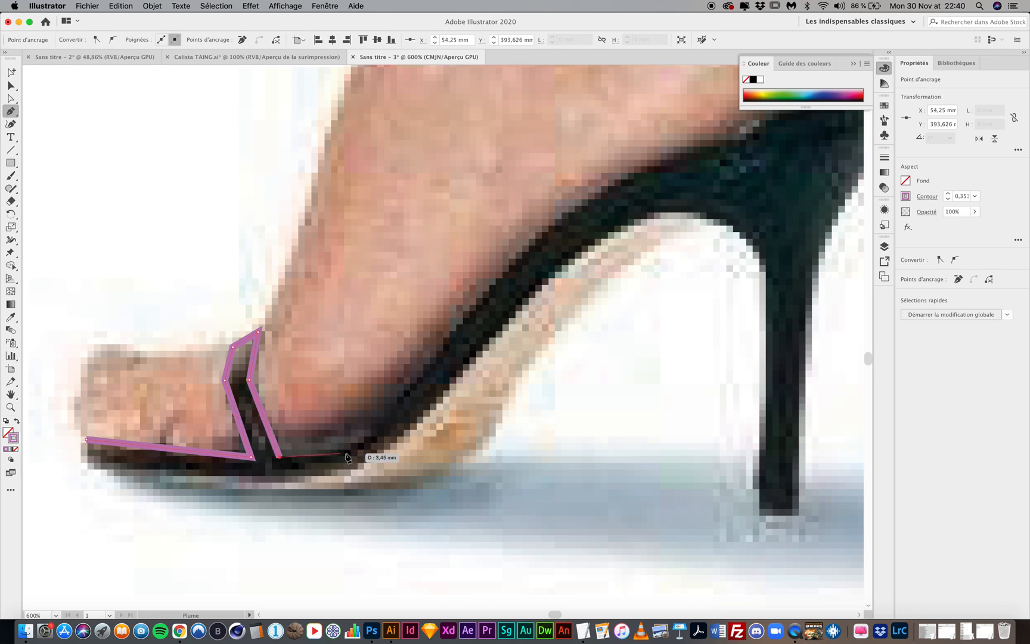
{"action": "left_click", "coordinate": [355, 438]}
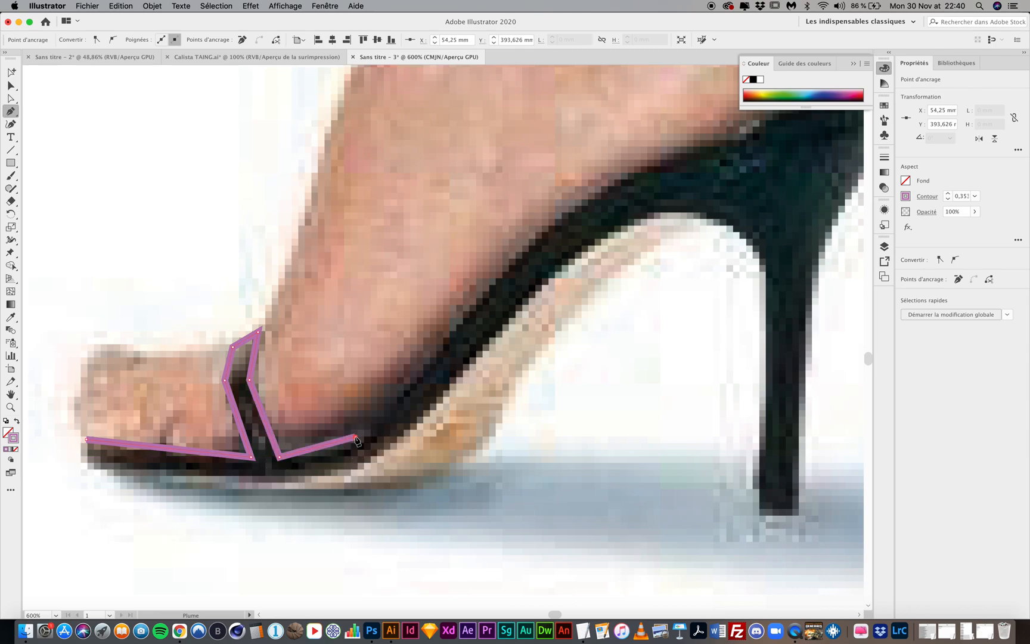
Continue the outline up the inner edge, around the heel counter and along the ankle strap.
{"action": "left_click", "coordinate": [561, 218]}
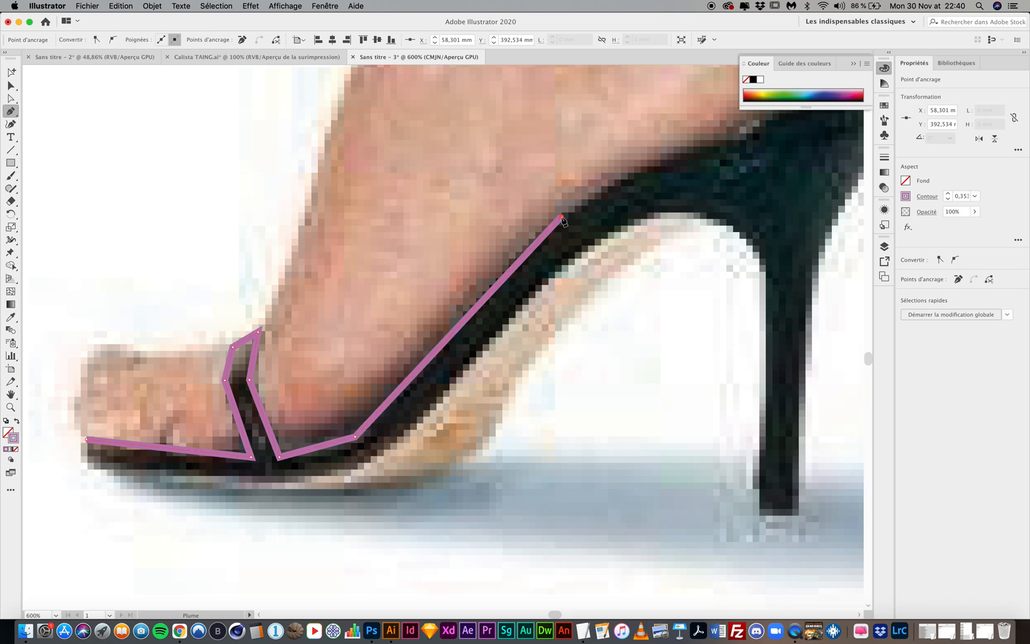
{"action": "scroll", "coordinate": [751, 167], "scroll_direction": "up", "scroll_amount": 3}
{"action": "scroll", "coordinate": [751, 167], "scroll_direction": "right", "scroll_amount": 3}
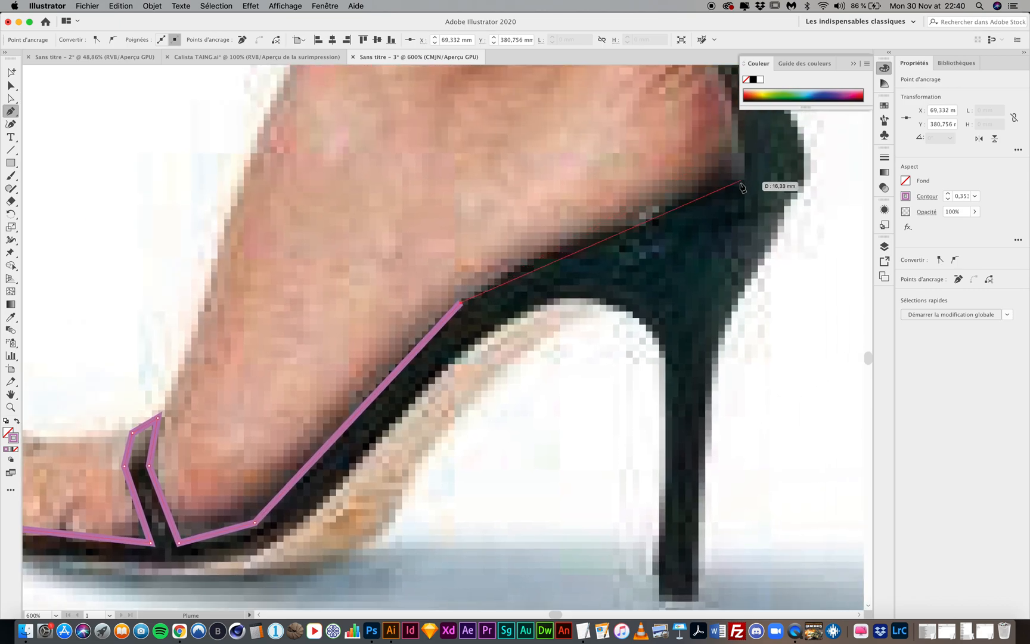
{"action": "left_click", "coordinate": [745, 185]}
{"action": "scroll", "coordinate": [748, 187], "scroll_direction": "up", "scroll_amount": 1}
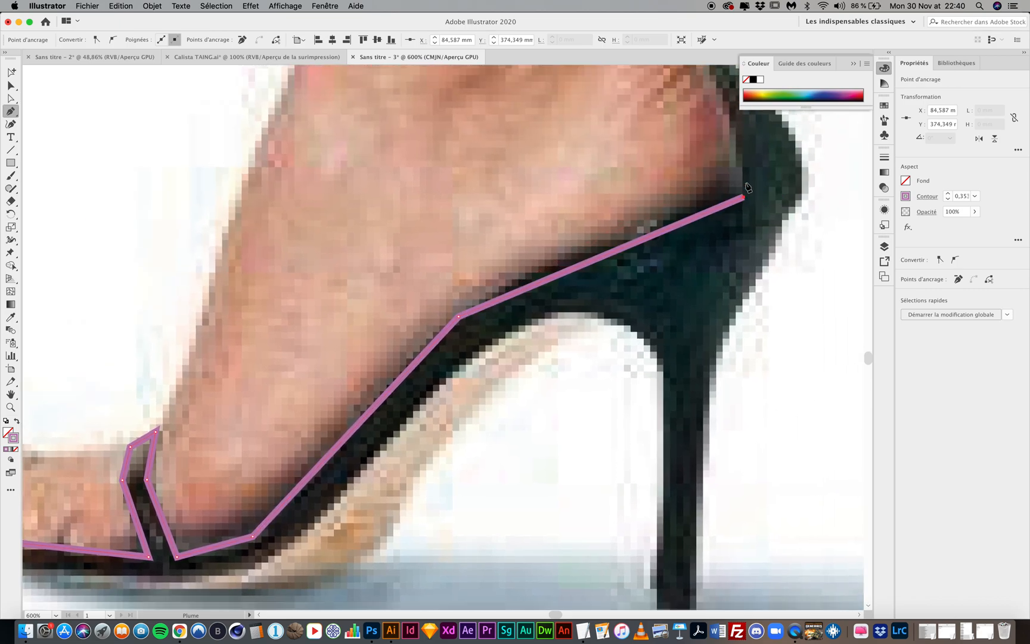
{"action": "scroll", "coordinate": [748, 187], "scroll_direction": "up", "scroll_amount": 5}
{"action": "left_click", "coordinate": [699, 240]}
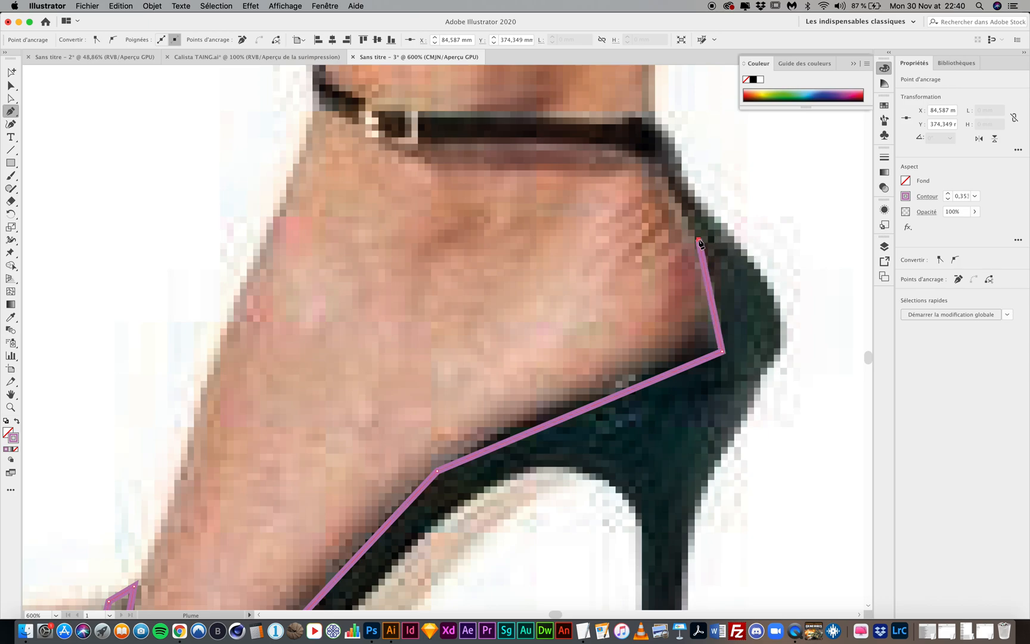
{"action": "left_click", "coordinate": [640, 154]}
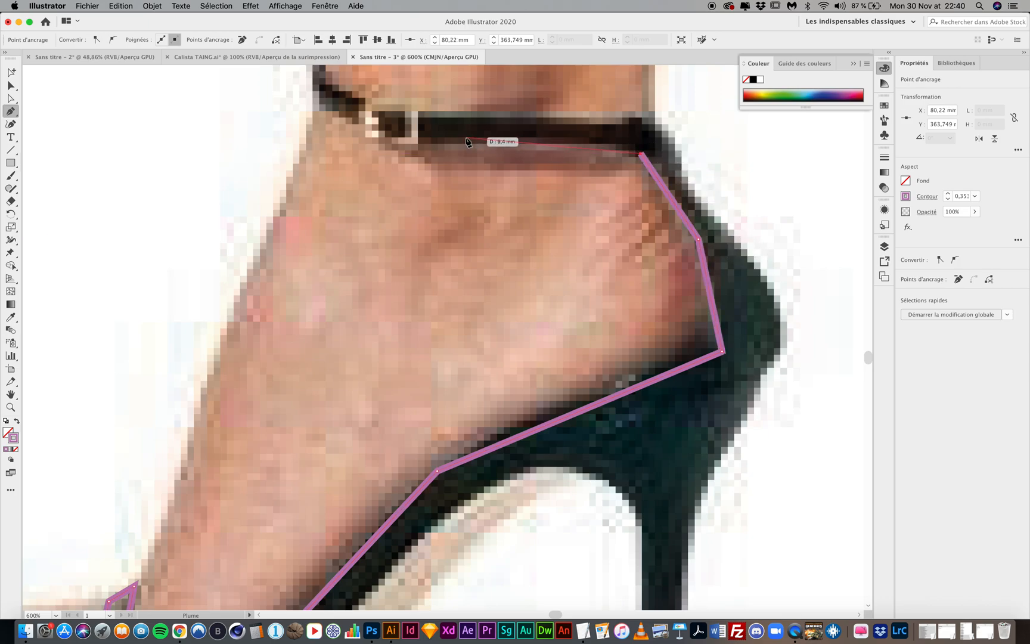
{"action": "left_click", "coordinate": [611, 143]}
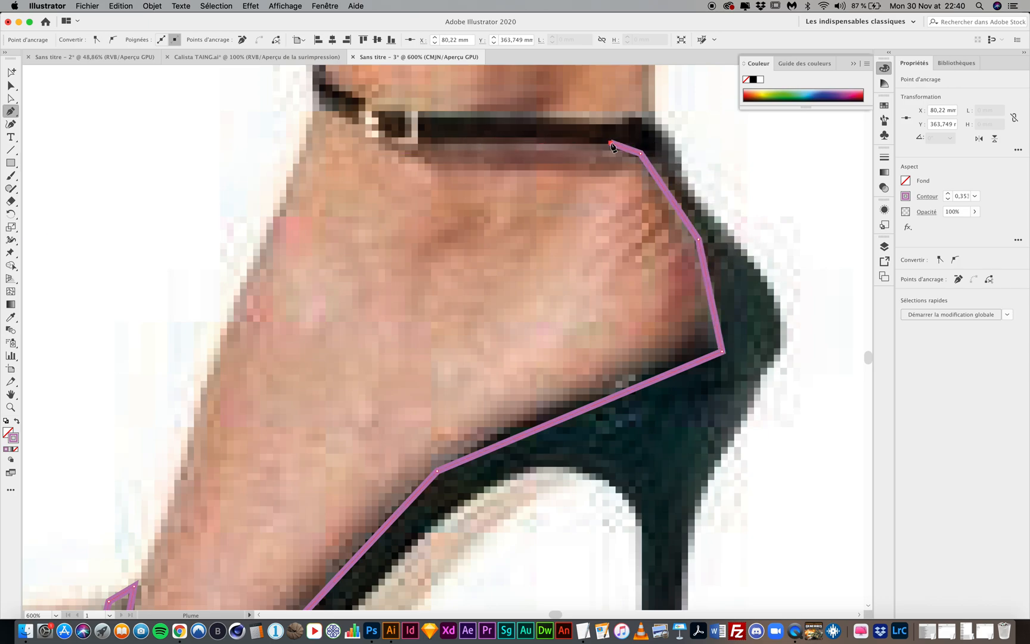
{"action": "left_click", "coordinate": [393, 135]}
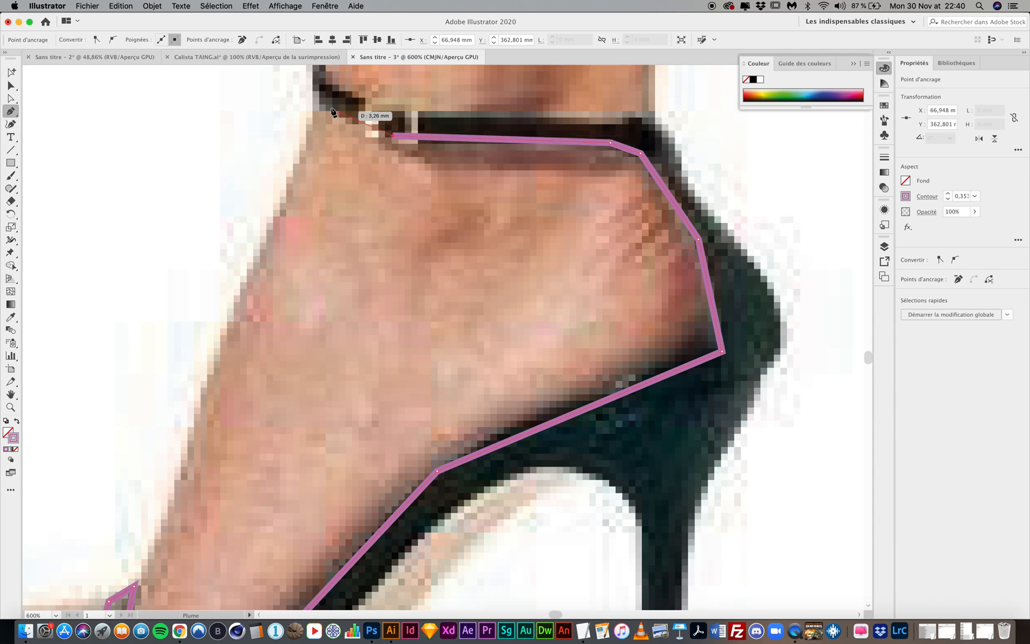
{"action": "left_click", "coordinate": [318, 96]}
{"action": "scroll", "coordinate": [319, 99], "scroll_direction": "up", "scroll_amount": 3}
{"action": "left_click", "coordinate": [320, 142]}
{"action": "left_click", "coordinate": [384, 191]}
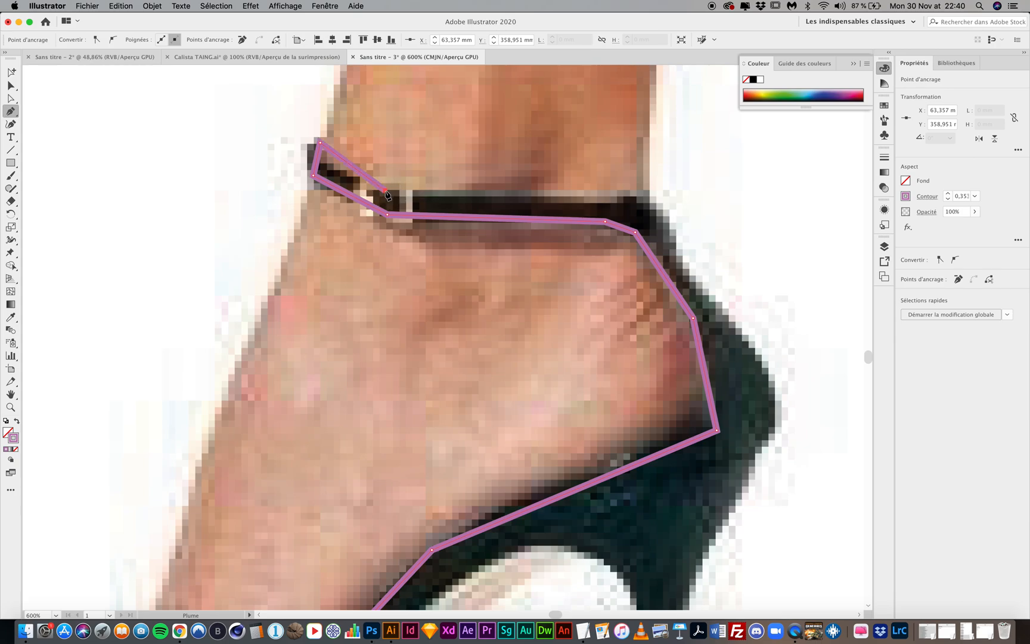
{"action": "left_click", "coordinate": [636, 197]}
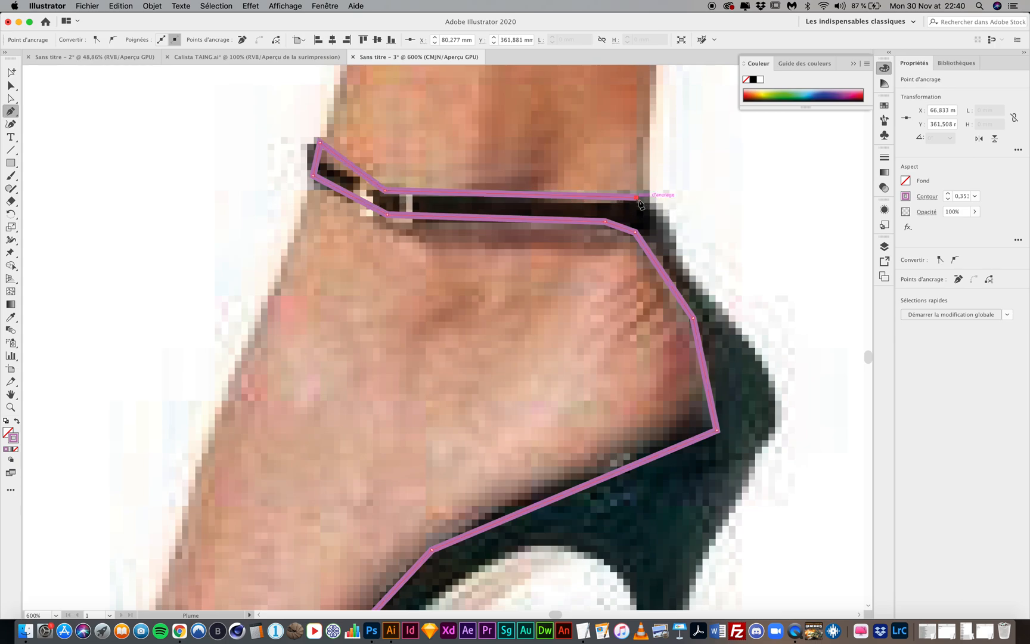
Trace down the back of the heel to the stiletto tip and back up under the arch.
{"action": "left_click", "coordinate": [668, 237]}
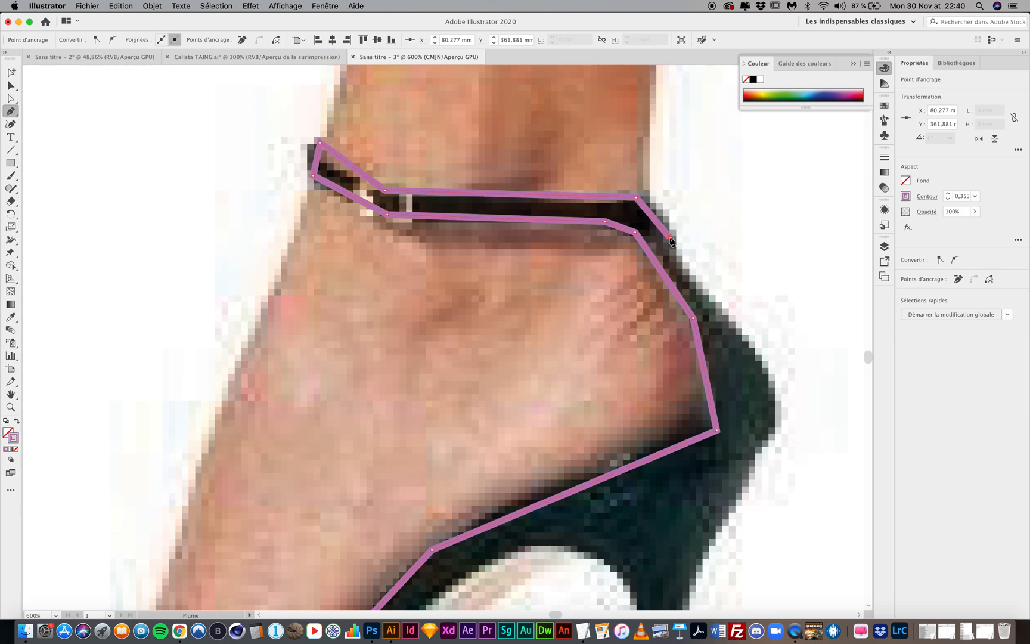
{"action": "left_click", "coordinate": [775, 394]}
{"action": "scroll", "coordinate": [776, 397], "scroll_direction": "down", "scroll_amount": 5}
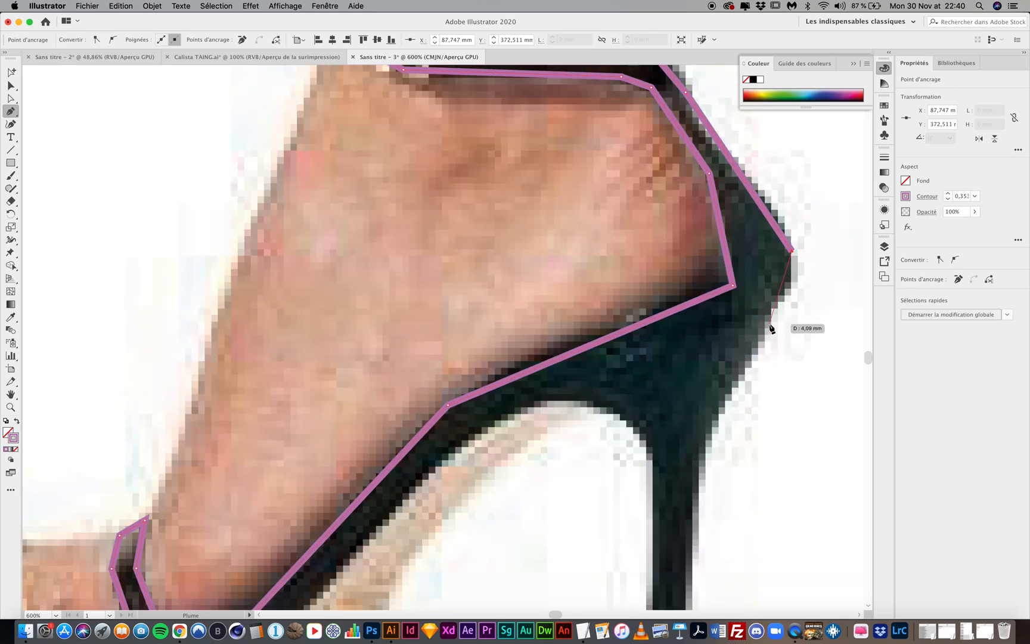
{"action": "key", "text": "super+z"}
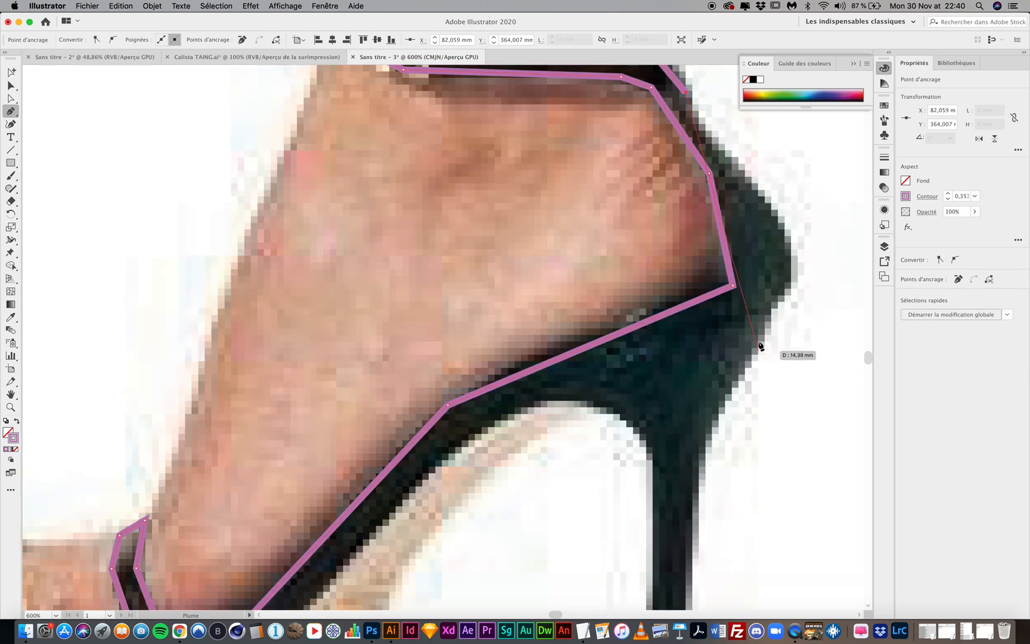
{"action": "left_click", "coordinate": [793, 270]}
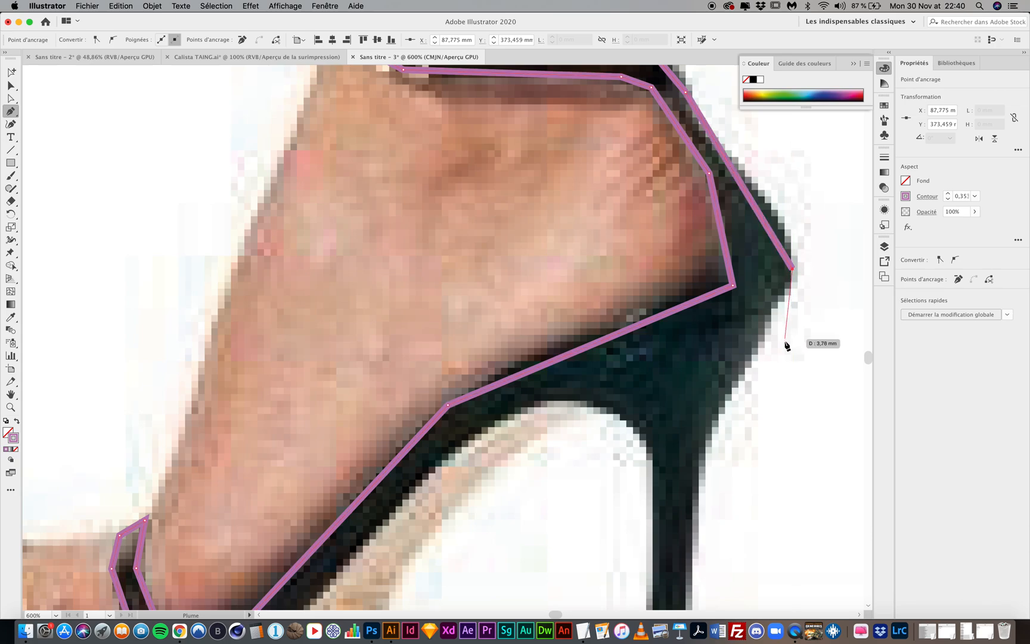
{"action": "left_click", "coordinate": [700, 441]}
{"action": "scroll", "coordinate": [702, 446], "scroll_direction": "down", "scroll_amount": 1}
{"action": "scroll", "coordinate": [701, 446], "scroll_direction": "down", "scroll_amount": 5}
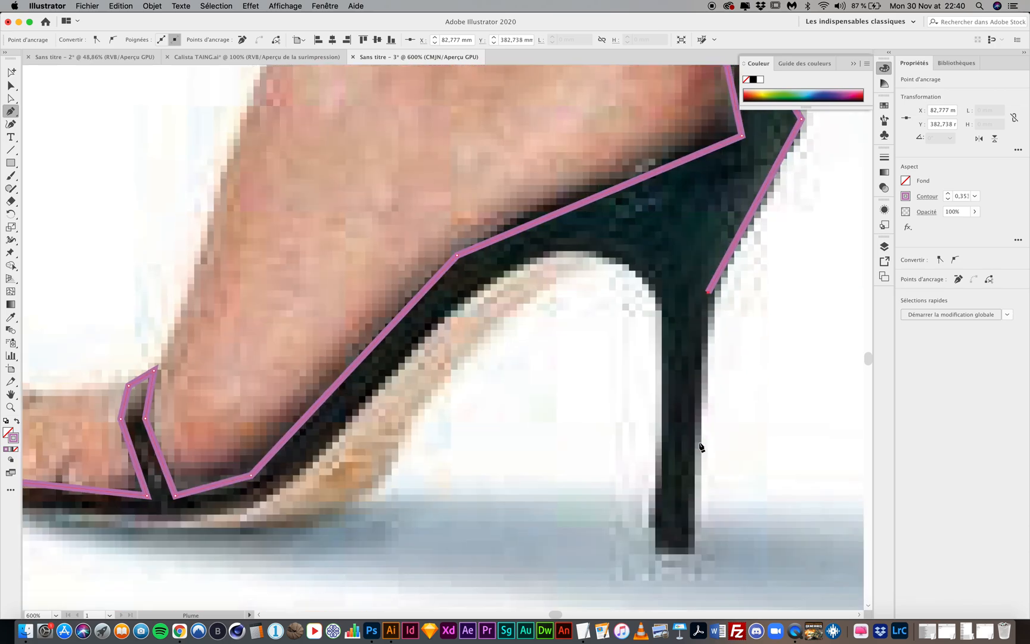
{"action": "left_click", "coordinate": [694, 550]}
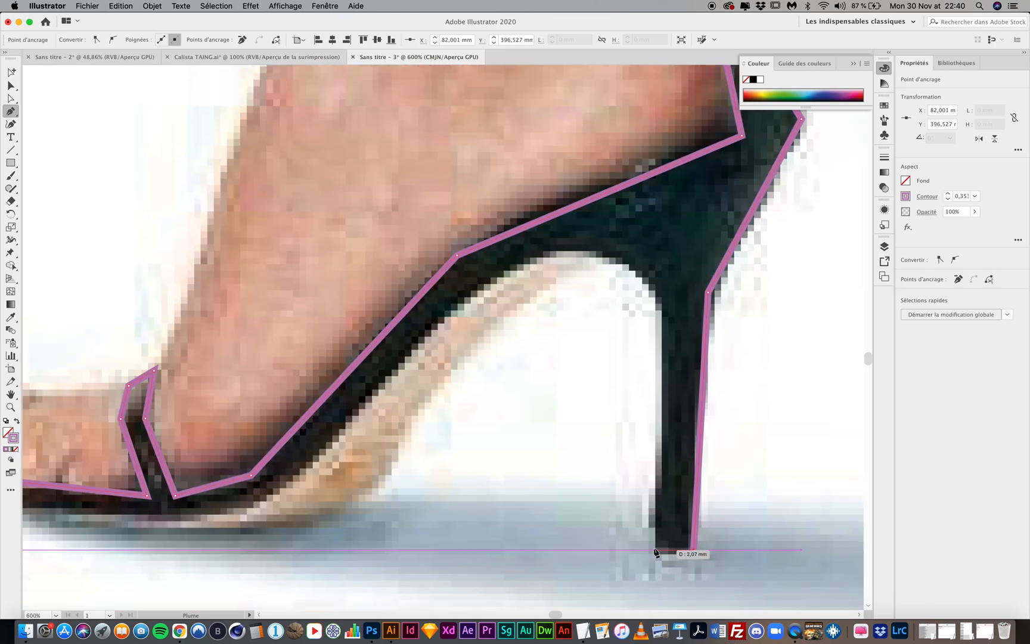
{"action": "left_click", "coordinate": [656, 549]}
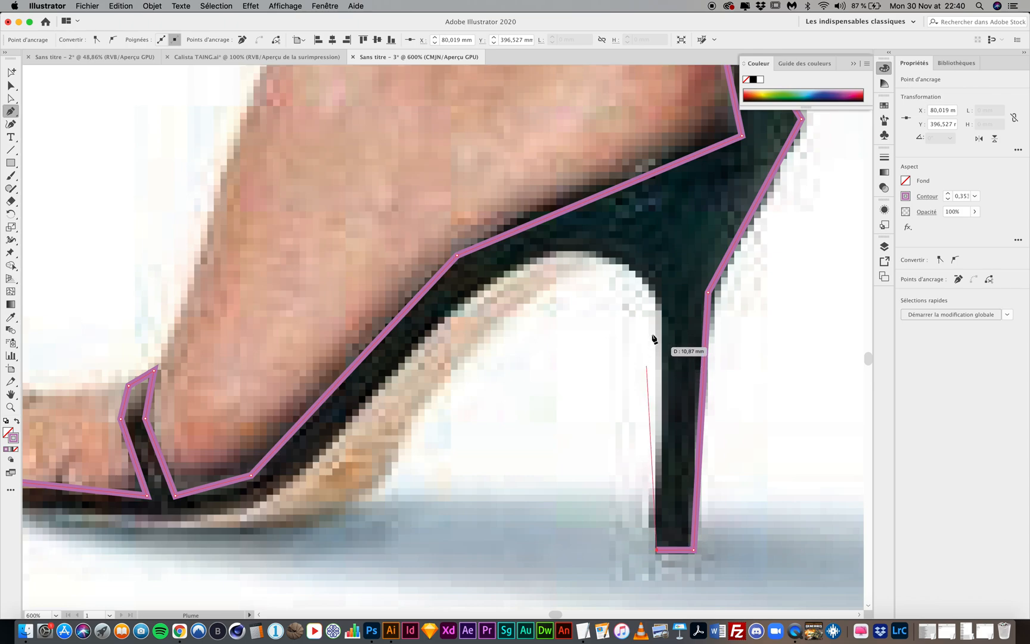
{"action": "left_click", "coordinate": [658, 294]}
{"action": "left_click", "coordinate": [600, 255]}
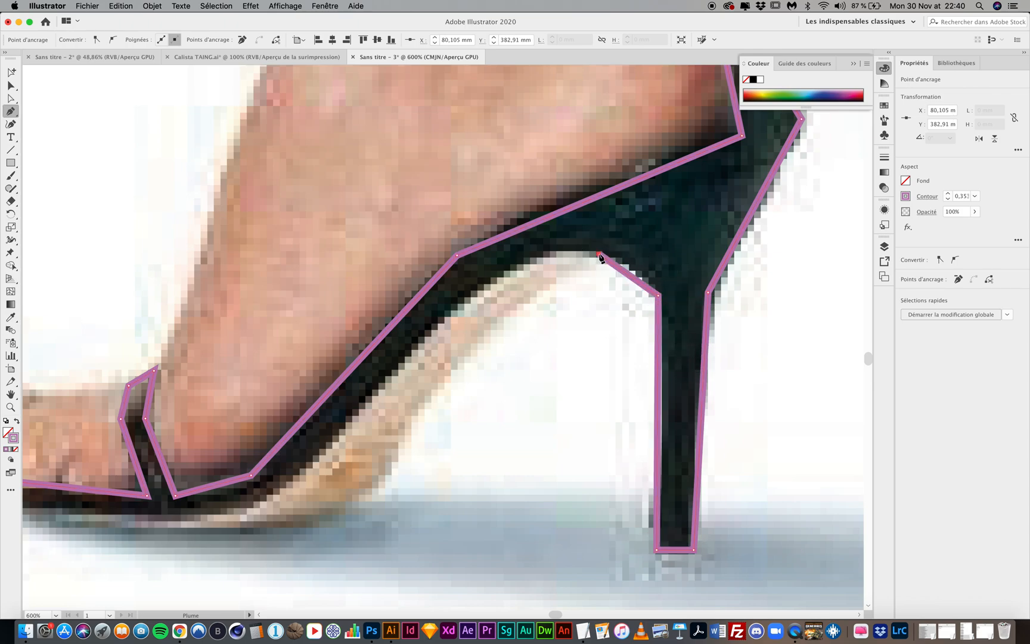
{"action": "left_click", "coordinate": [534, 255]}
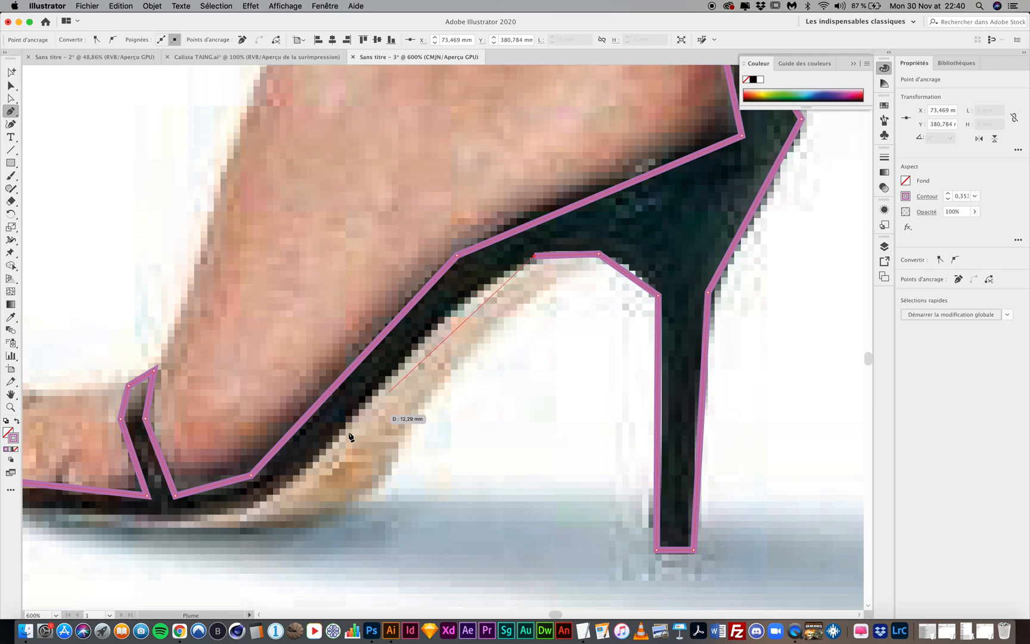
Add anchors along the sole's underside and close the path at the toe anchor.
{"action": "left_click", "coordinate": [264, 500]}
{"action": "scroll", "coordinate": [266, 505], "scroll_direction": "down", "scroll_amount": 1}
{"action": "scroll", "coordinate": [266, 506], "scroll_direction": "left", "scroll_amount": 5}
{"action": "scroll", "coordinate": [266, 506], "scroll_direction": "down", "scroll_amount": 2}
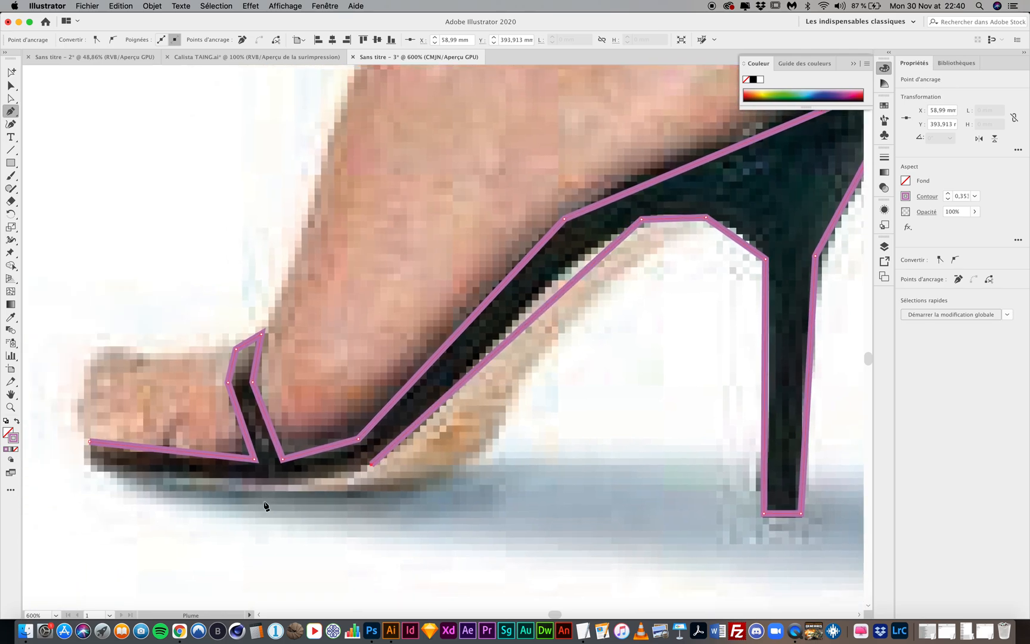
{"action": "left_click", "coordinate": [313, 482]}
{"action": "left_click", "coordinate": [119, 474]}
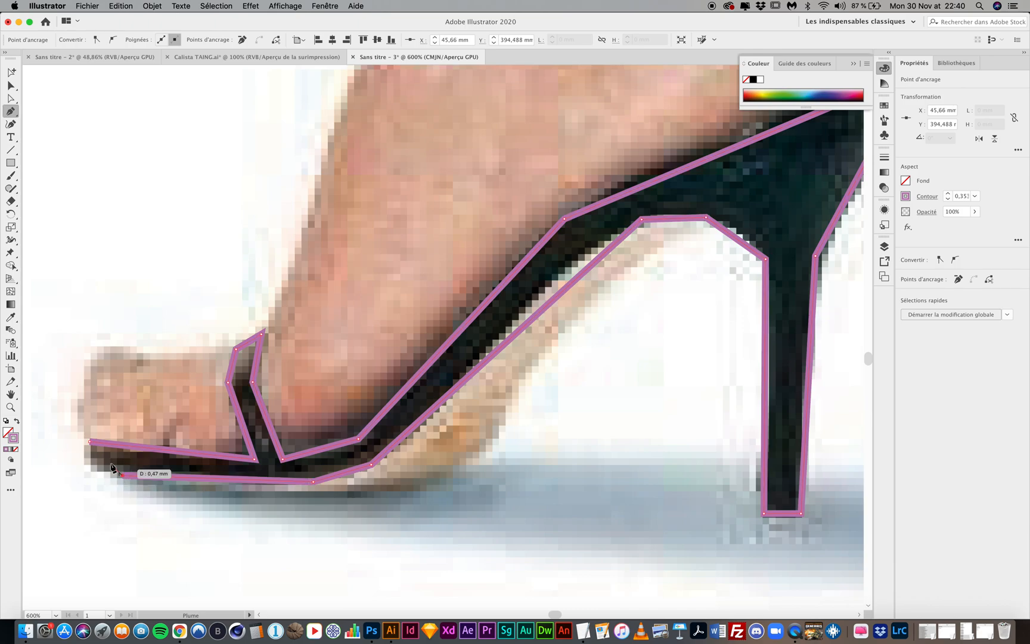
{"action": "left_click", "coordinate": [90, 443]}
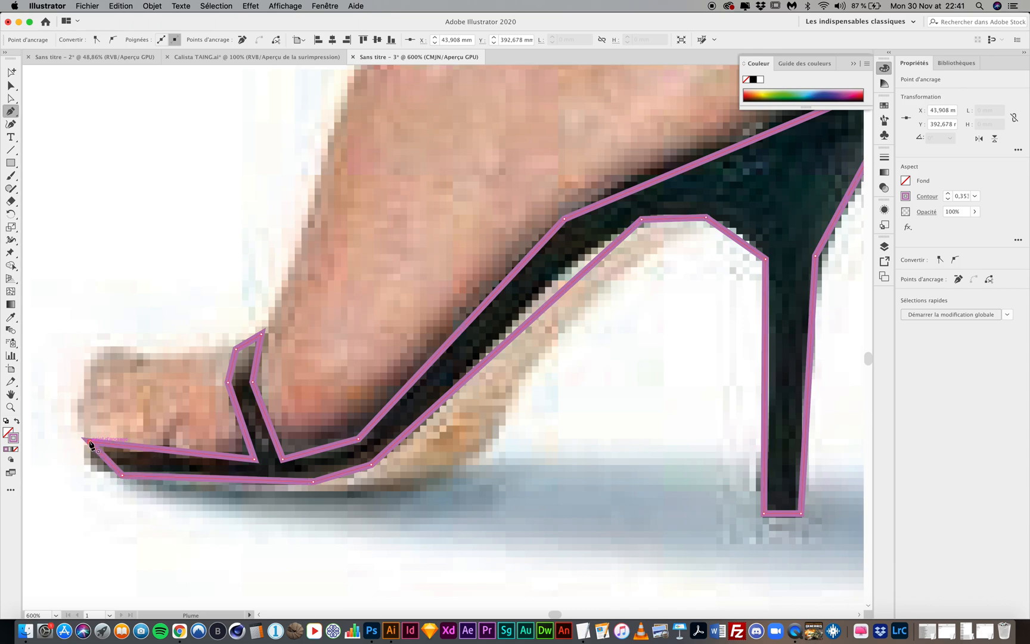
With the Anchor Point tool, curve the toe tip, toe-strap corners and instep anchor.
{"action": "left_click_drag", "start_coordinate": [9, 112], "coordinate": [41, 150]}
{"action": "left_click_drag", "start_coordinate": [87, 441], "coordinate": [94, 420]}
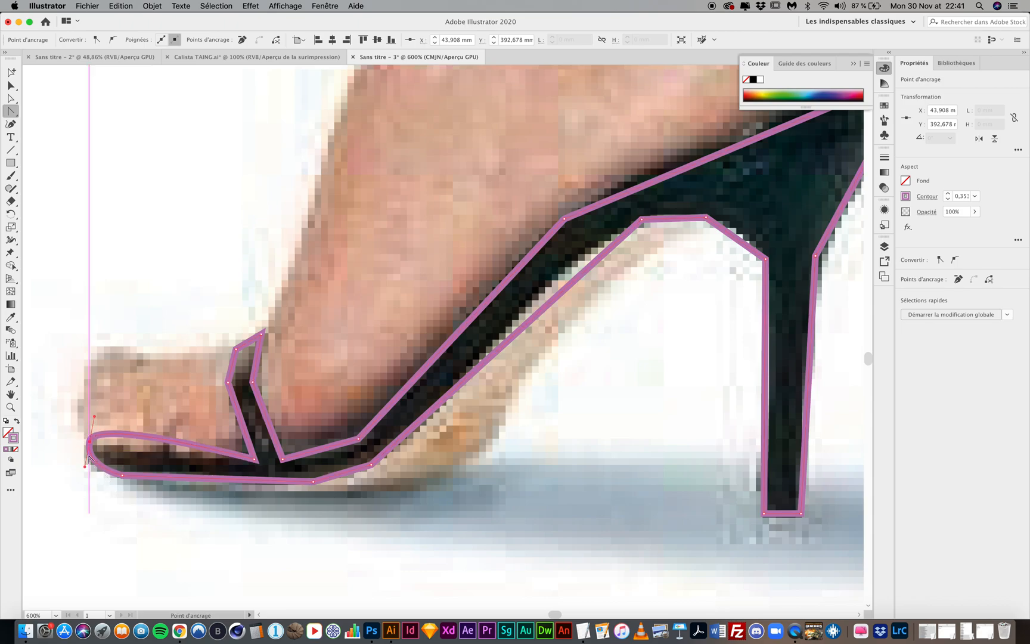
{"action": "left_click_drag", "start_coordinate": [96, 421], "coordinate": [136, 456]}
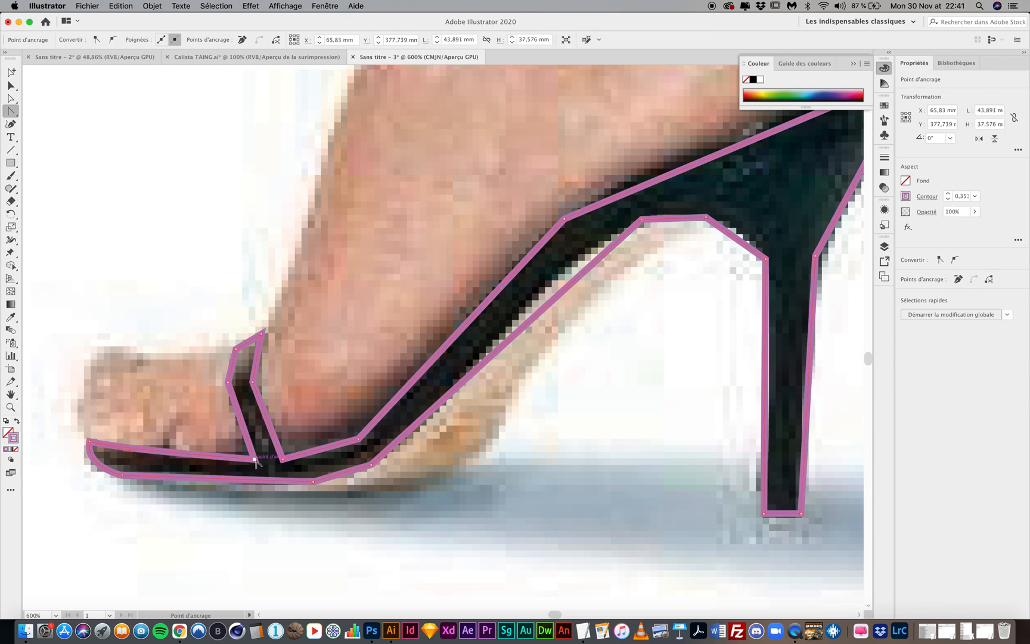
{"action": "left_click_drag", "start_coordinate": [255, 461], "coordinate": [264, 459]}
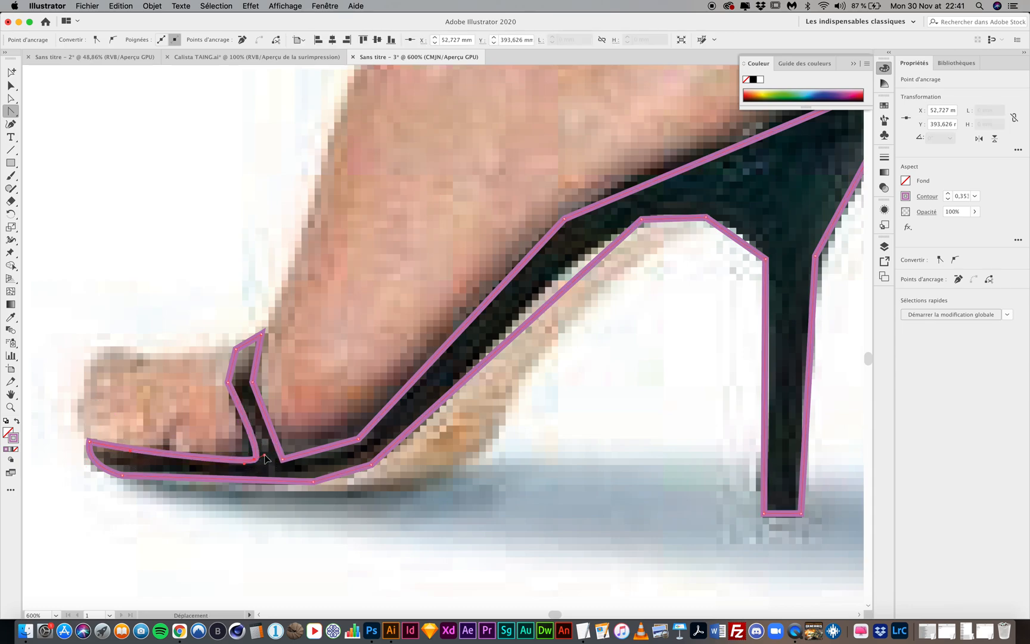
{"action": "left_click_drag", "start_coordinate": [229, 383], "coordinate": [243, 343]}
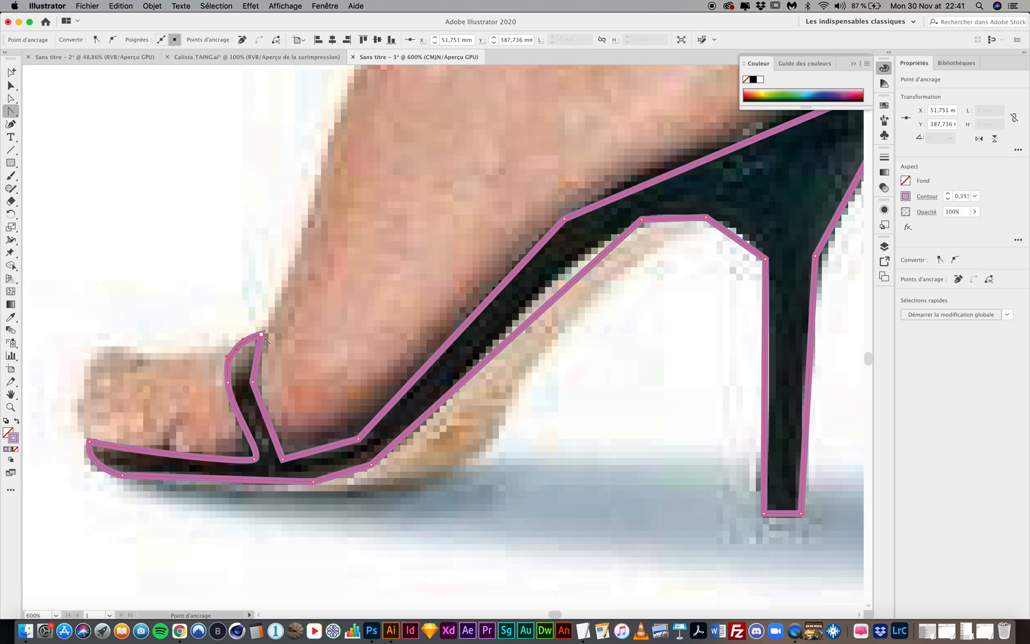
{"action": "left_click_drag", "start_coordinate": [253, 384], "coordinate": [255, 410]}
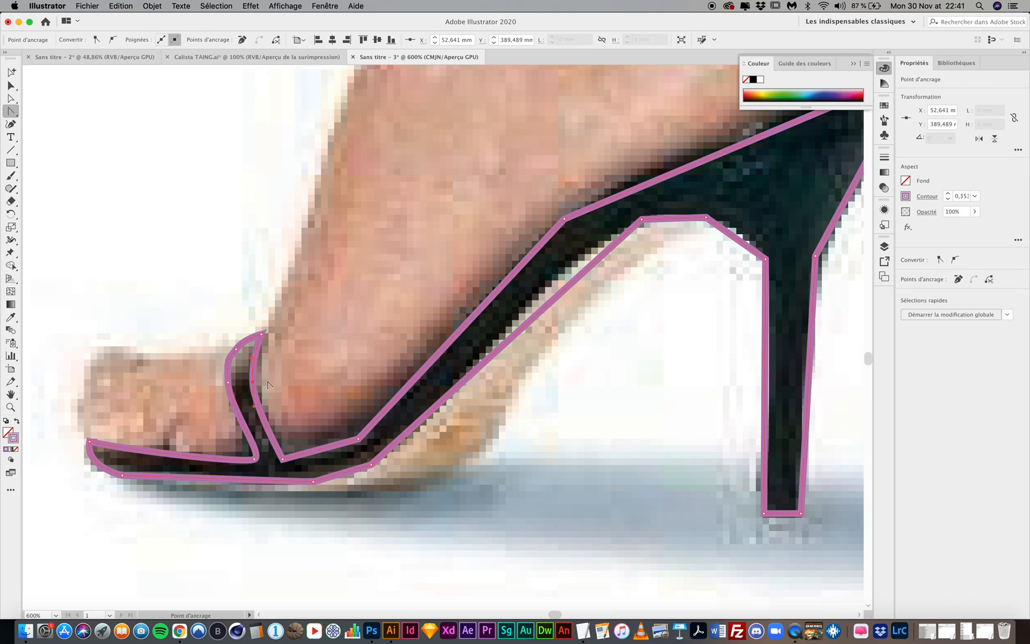
{"action": "left_click_drag", "start_coordinate": [358, 442], "coordinate": [392, 423]}
Set the outline stroke to bright green #0dff24 and move a strap anchor up the edge.
{"action": "double_click", "coordinate": [14, 439]}
{"action": "left_click", "coordinate": [166, 136]}
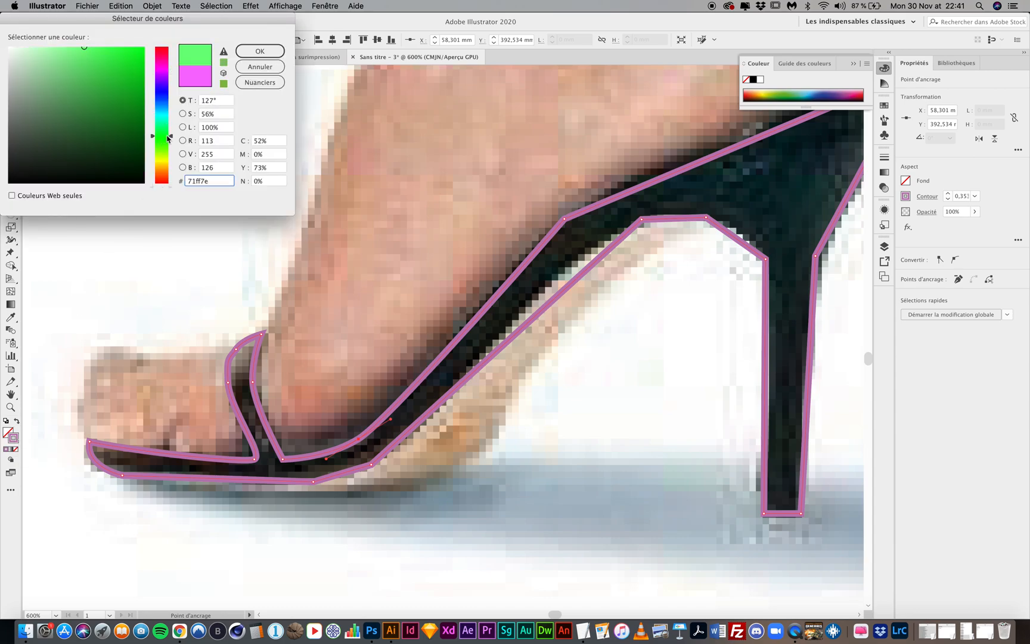
{"action": "left_click", "coordinate": [138, 48]}
{"action": "left_click", "coordinate": [260, 50]}
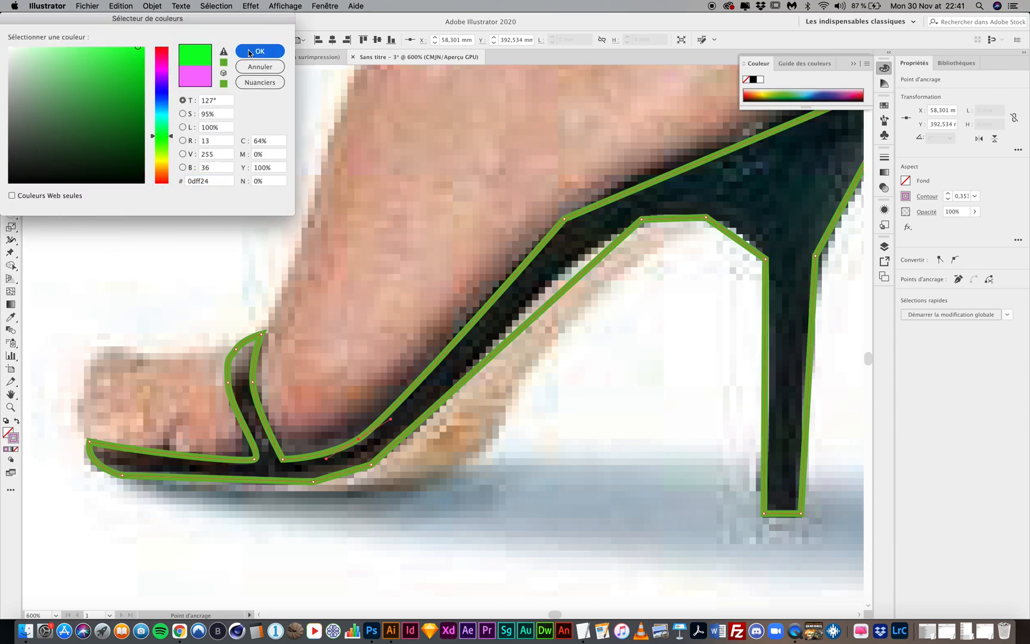
{"action": "left_click_drag", "start_coordinate": [564, 219], "coordinate": [607, 190]}
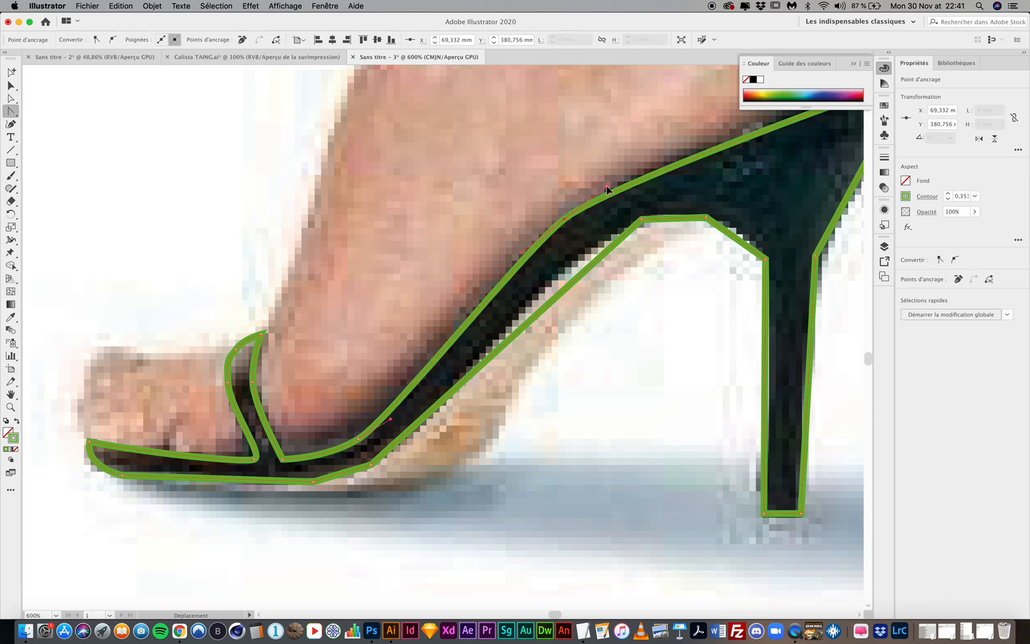
{"action": "scroll", "coordinate": [606, 187], "scroll_direction": "right", "scroll_amount": 5}
{"action": "scroll", "coordinate": [607, 187], "scroll_direction": "up", "scroll_amount": 3}
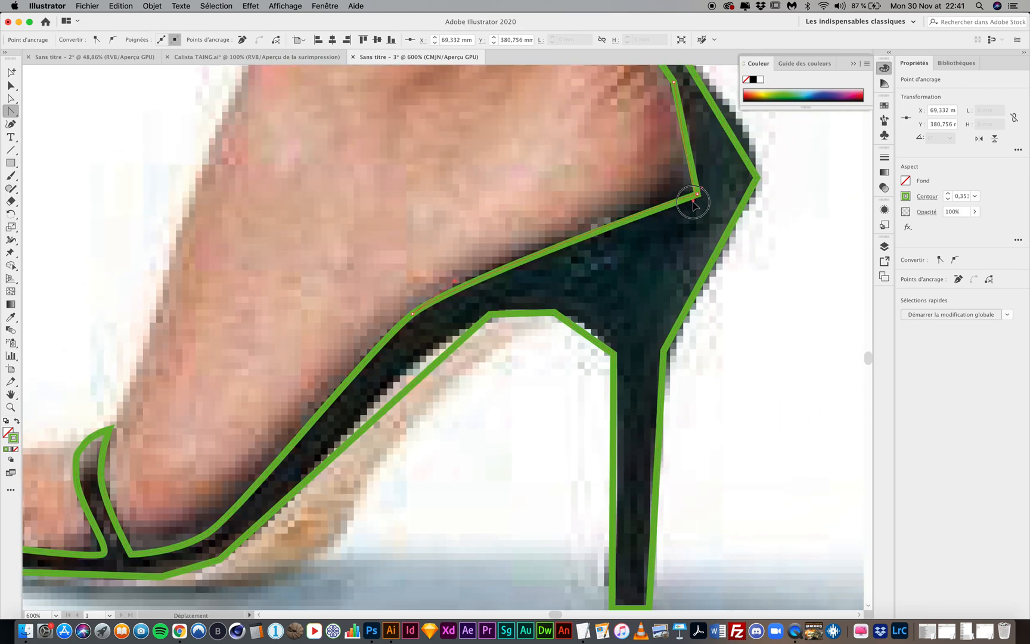
Pull handles on the strap-heel corner anchor and delete the extra anchor on the strap's top edge.
{"action": "left_click", "coordinate": [696, 195]}
{"action": "scroll", "coordinate": [707, 189], "scroll_direction": "up", "scroll_amount": 3}
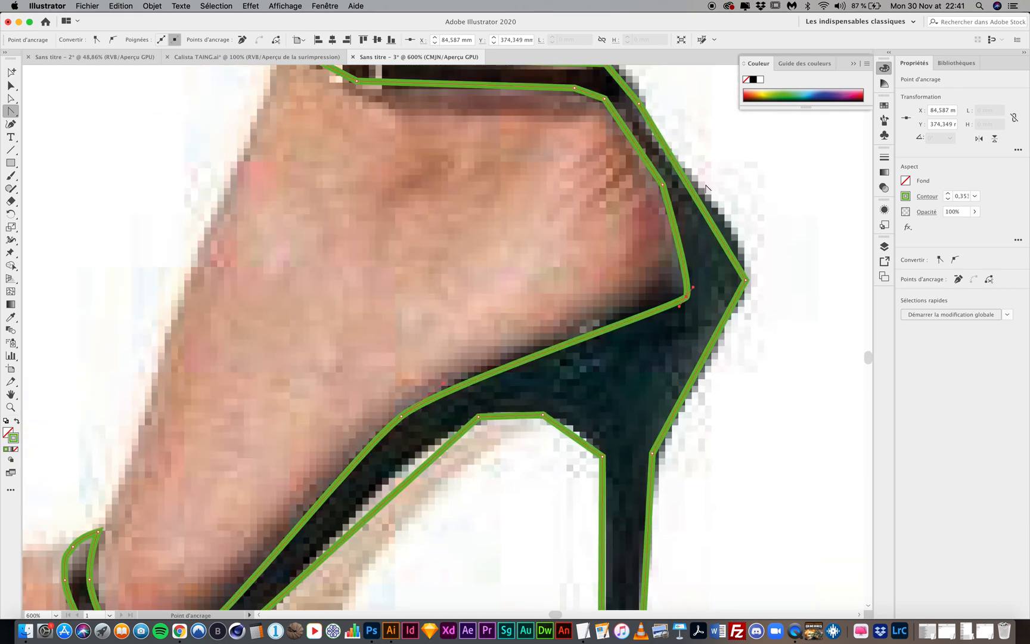
{"action": "scroll", "coordinate": [706, 188], "scroll_direction": "up", "scroll_amount": 1}
{"action": "mouse_move", "coordinate": [654, 196]}
{"action": "left_mouse_down"}
{"action": "mouse_move", "coordinate": [672, 219]}
{"action": "mouse_move", "coordinate": [646, 182]}
{"action": "left_mouse_up"}
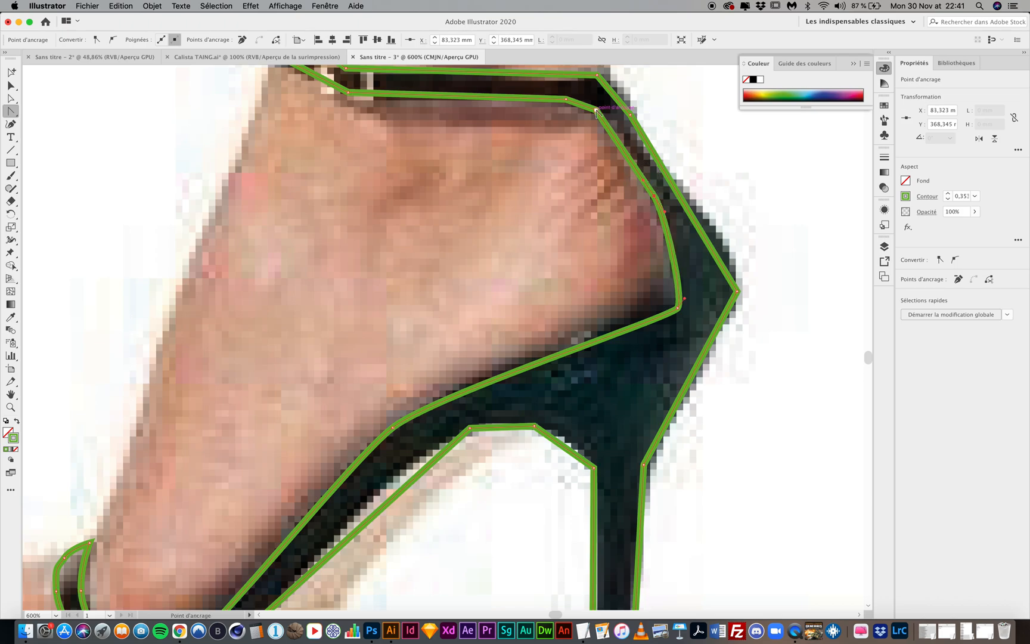
{"action": "left_click_drag", "start_coordinate": [8, 110], "coordinate": [54, 137]}
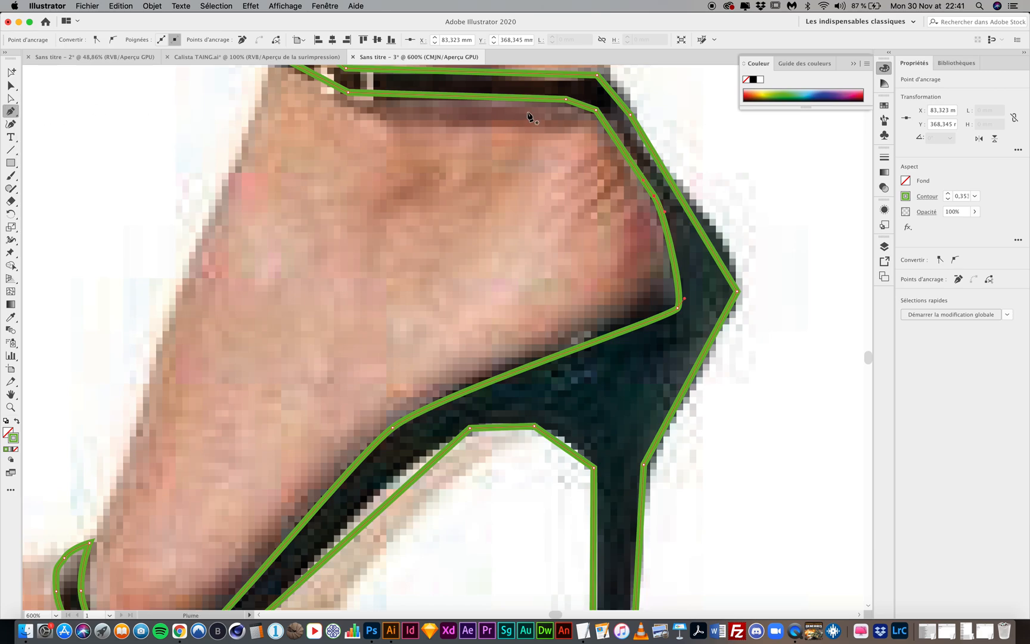
{"action": "left_click", "coordinate": [566, 101]}
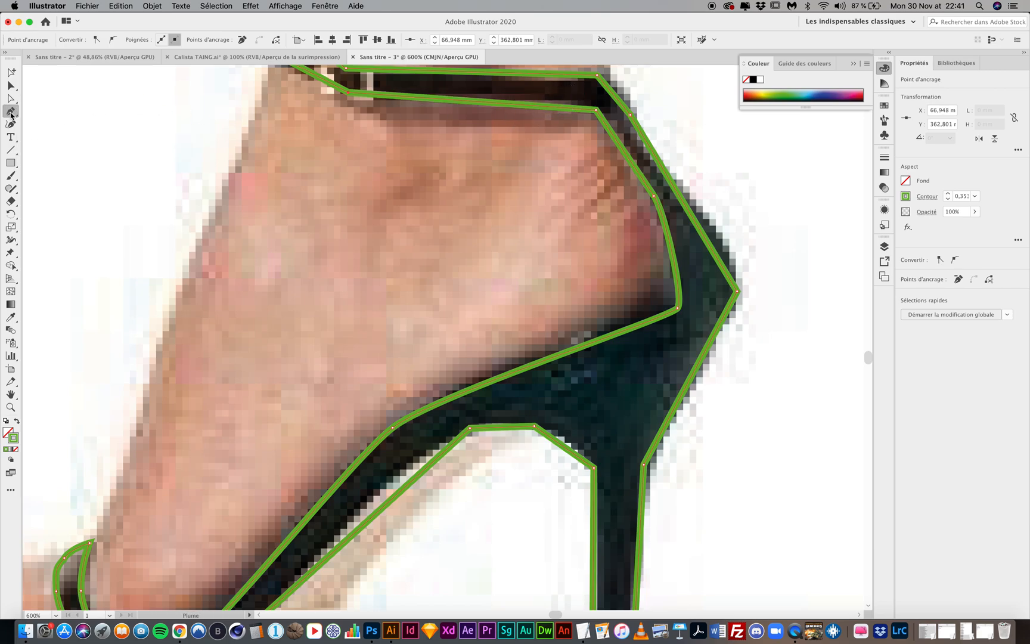
Curve and reposition the ankle-strap anchors to fit the strap, and round the heel-back corner.
{"action": "left_click_drag", "start_coordinate": [12, 114], "coordinate": [44, 152]}
{"action": "left_click_drag", "start_coordinate": [596, 109], "coordinate": [575, 95]}
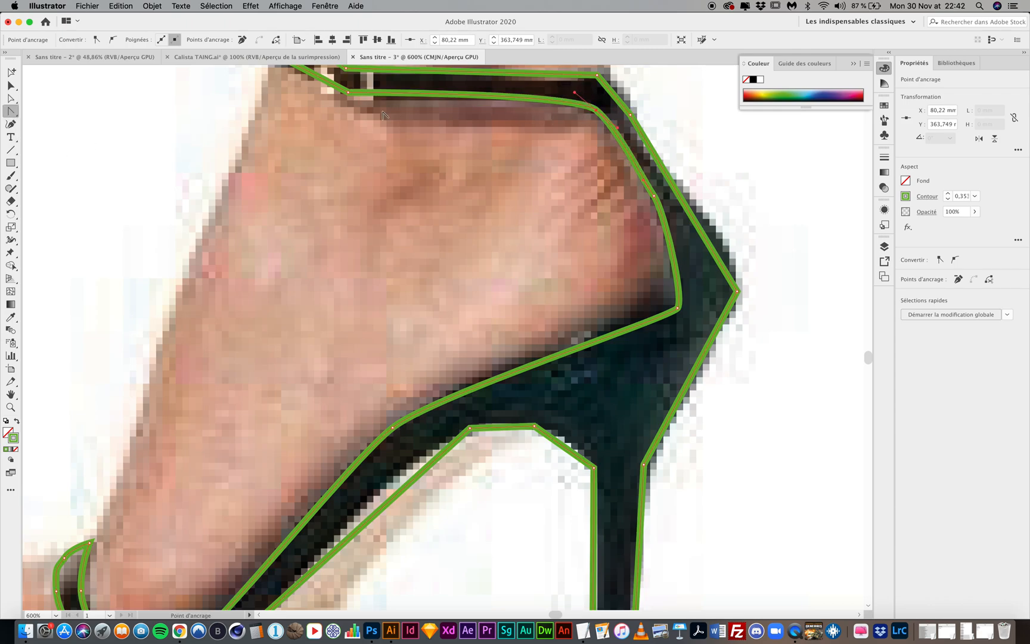
{"action": "left_click_drag", "start_coordinate": [350, 94], "coordinate": [315, 88]}
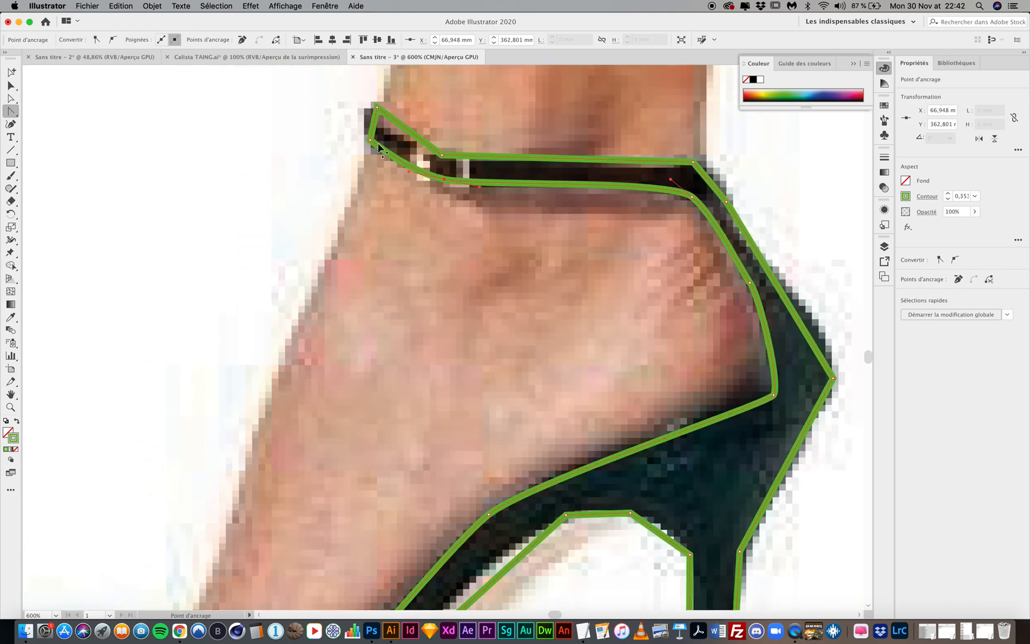
{"action": "left_click_drag", "start_coordinate": [370, 141], "coordinate": [362, 134]}
{"action": "left_click_drag", "start_coordinate": [443, 158], "coordinate": [485, 163]}
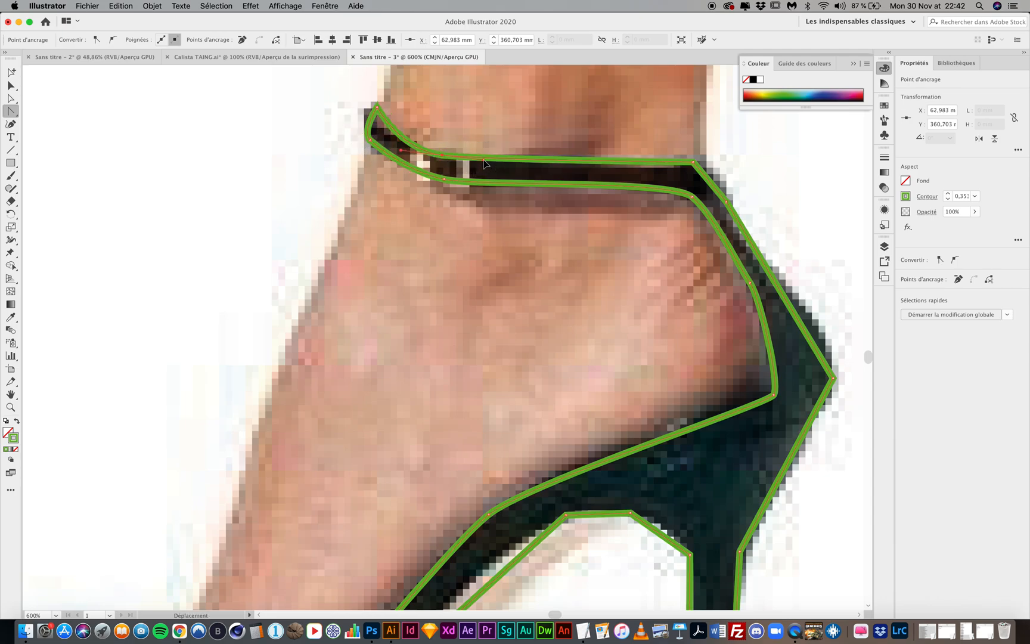
{"action": "left_click_drag", "start_coordinate": [695, 163], "coordinate": [716, 159]}
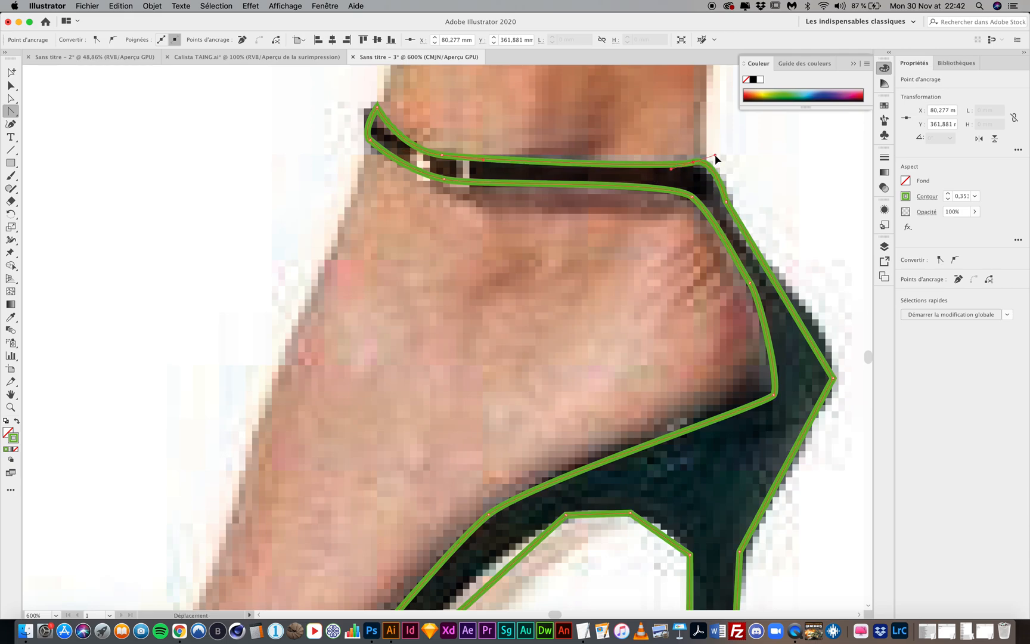
{"action": "mouse_move", "coordinate": [726, 206]}
{"action": "left_mouse_down"}
{"action": "mouse_move", "coordinate": [734, 203]}
{"action": "mouse_move", "coordinate": [729, 219]}
{"action": "left_mouse_up"}
{"action": "left_click_drag", "start_coordinate": [833, 378], "coordinate": [825, 423]}
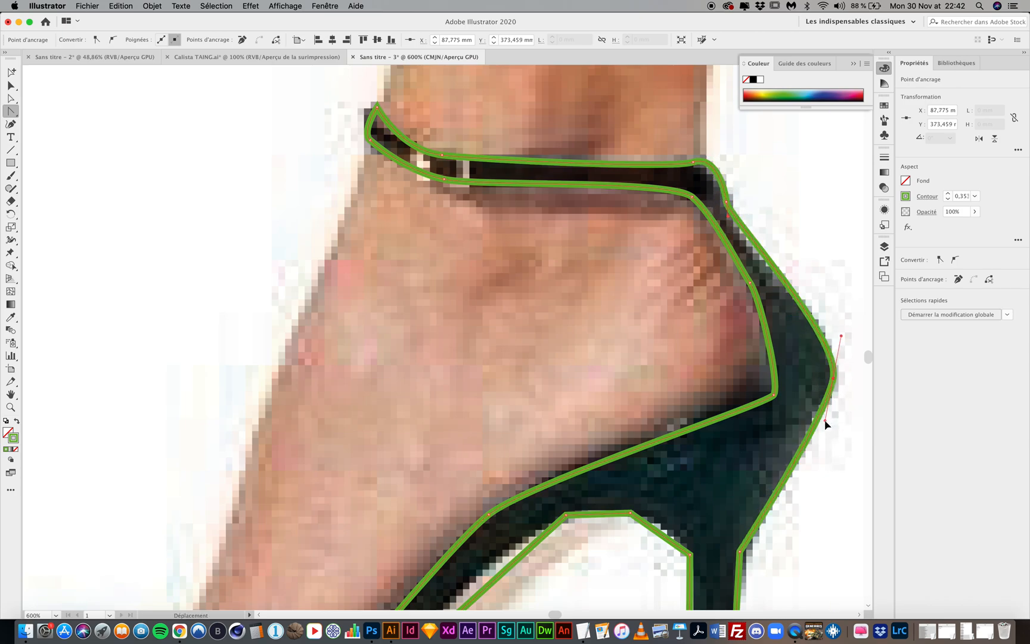
Curve the heel's outer corner, its upper corner and the lower segment near the toe.
{"action": "scroll", "coordinate": [825, 423], "scroll_direction": "down", "scroll_amount": 5}
{"action": "left_click_drag", "start_coordinate": [757, 389], "coordinate": [747, 444]}
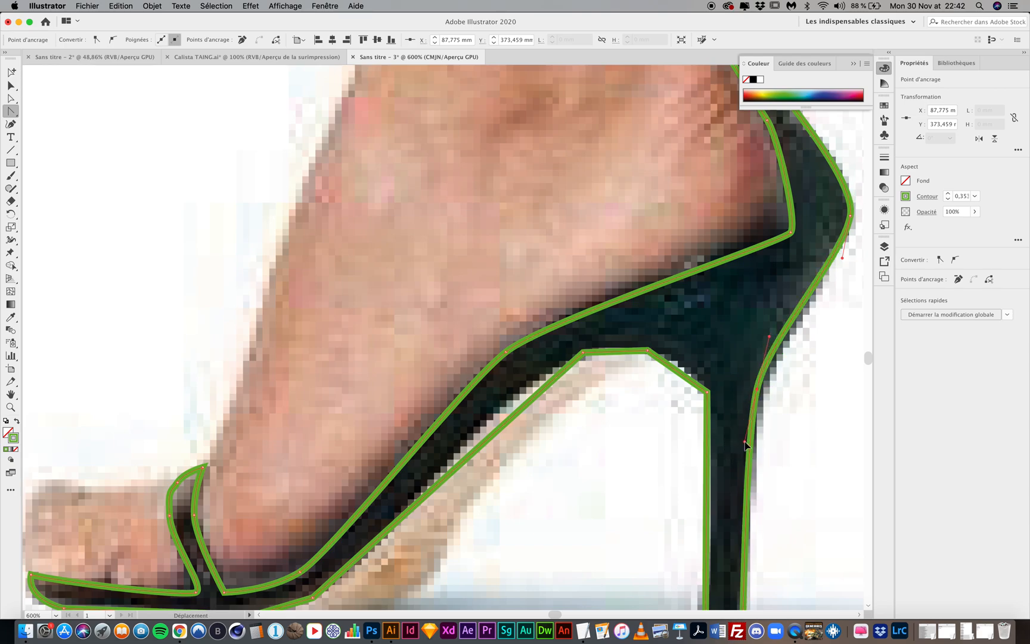
{"action": "scroll", "coordinate": [747, 444], "scroll_direction": "down", "scroll_amount": 5}
{"action": "left_click", "coordinate": [710, 237]}
{"action": "left_click_drag", "start_coordinate": [710, 237], "coordinate": [563, 203]}
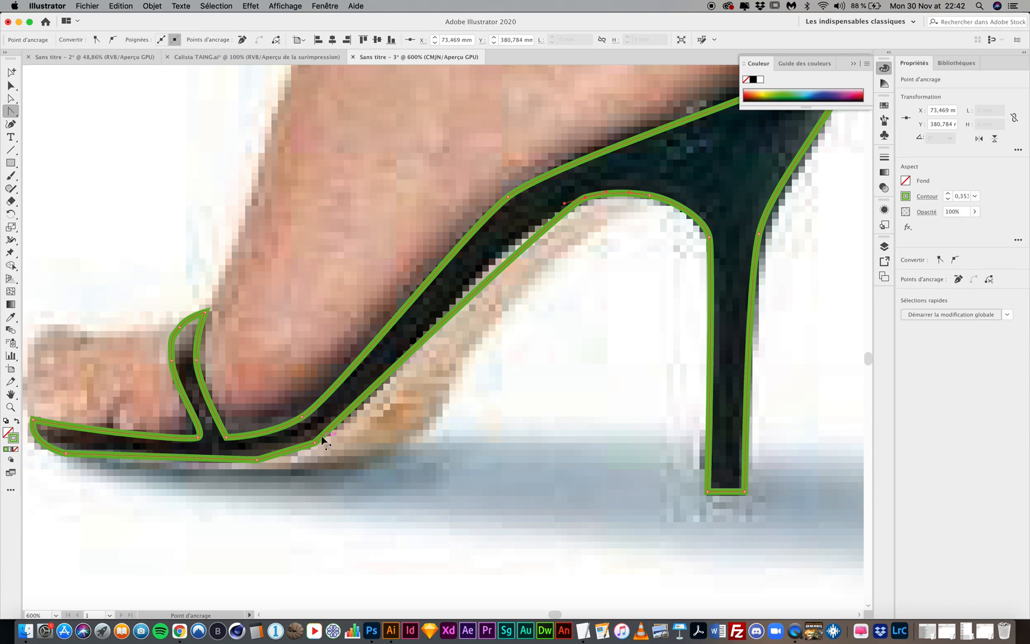
{"action": "mouse_move", "coordinate": [285, 453]}
{"action": "left_mouse_down"}
{"action": "mouse_move", "coordinate": [283, 483]}
{"action": "mouse_move", "coordinate": [295, 464]}
{"action": "left_mouse_up"}
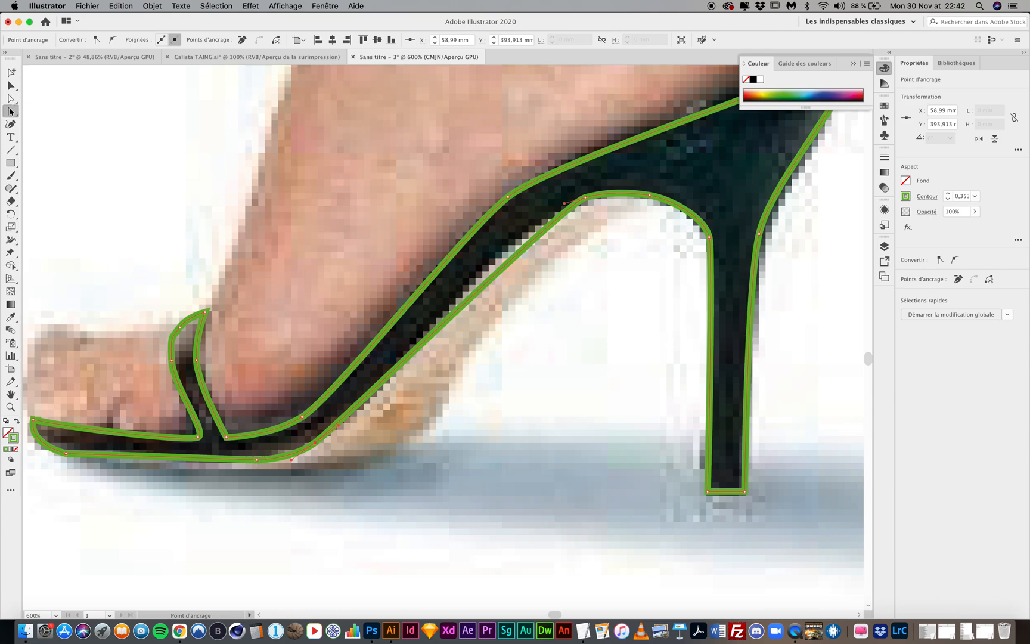
{"action": "left_click_drag", "start_coordinate": [10, 111], "coordinate": [54, 121]}
Add an anchor on the lower sole edge and curve that edge to fit the sole.
{"action": "left_click", "coordinate": [266, 462]}
{"action": "key", "text": "p"}
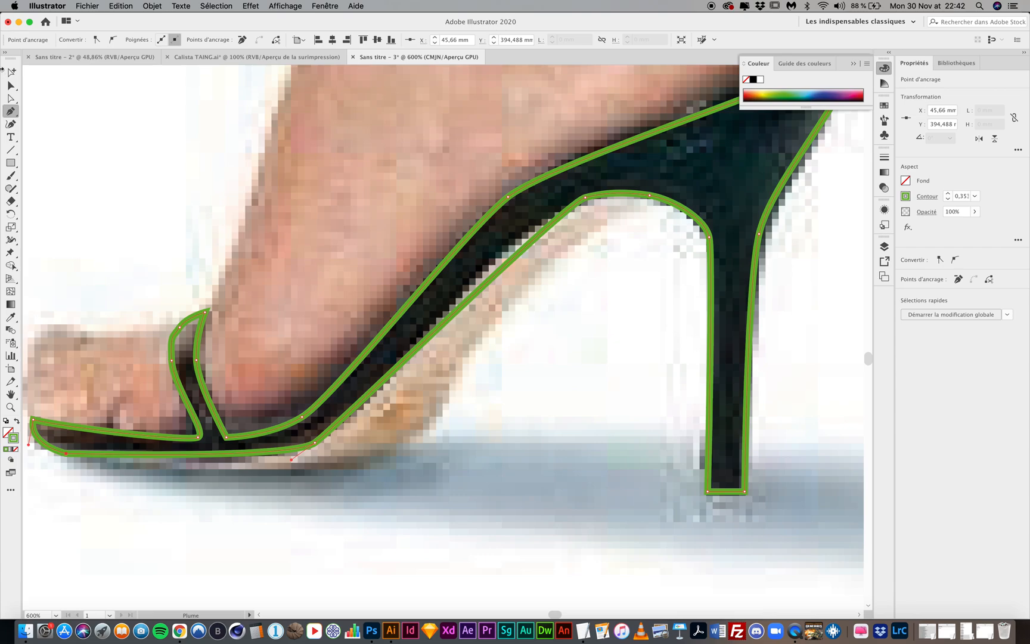
{"action": "left_click", "coordinate": [12, 98]}
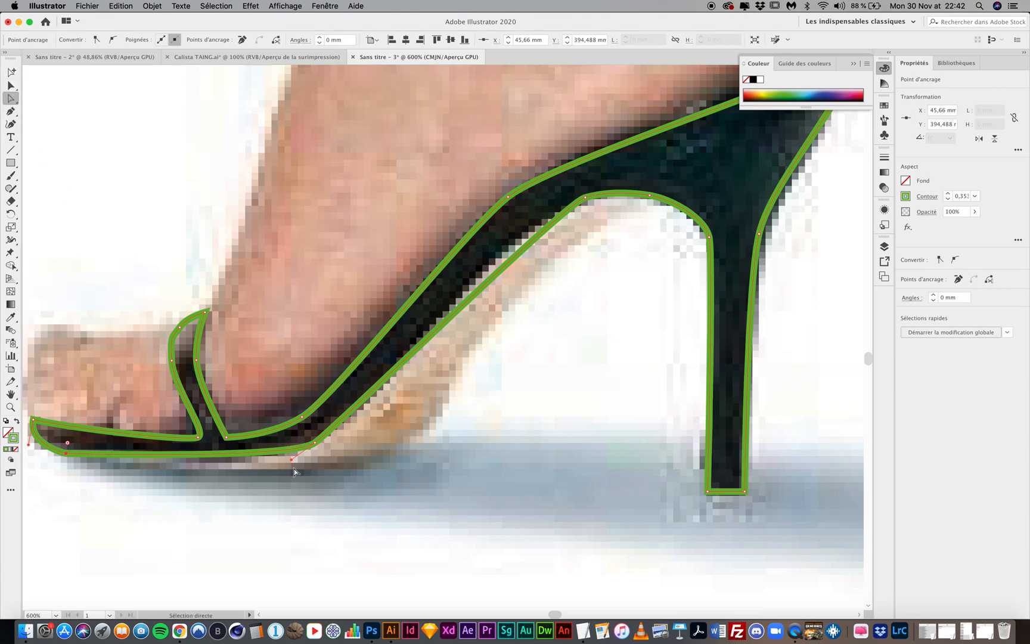
{"action": "left_click_drag", "start_coordinate": [290, 460], "coordinate": [267, 476]}
Pull the inner sole and toe-strap anchors down onto the sandal's inner edge.
{"action": "left_click_drag", "start_coordinate": [585, 199], "coordinate": [586, 203]}
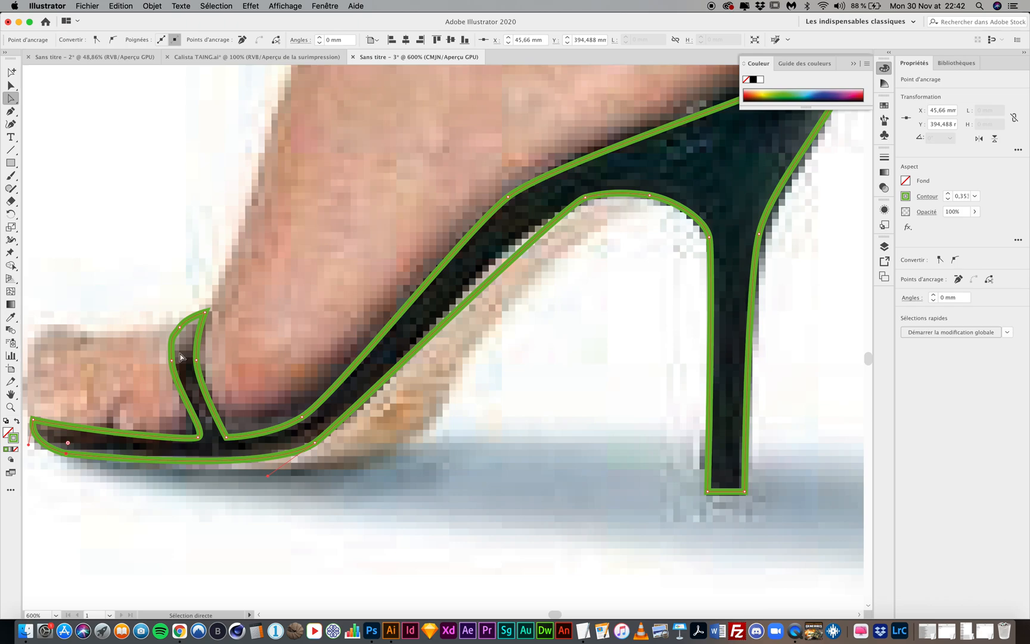
{"action": "left_click_drag", "start_coordinate": [176, 371], "coordinate": [181, 386]}
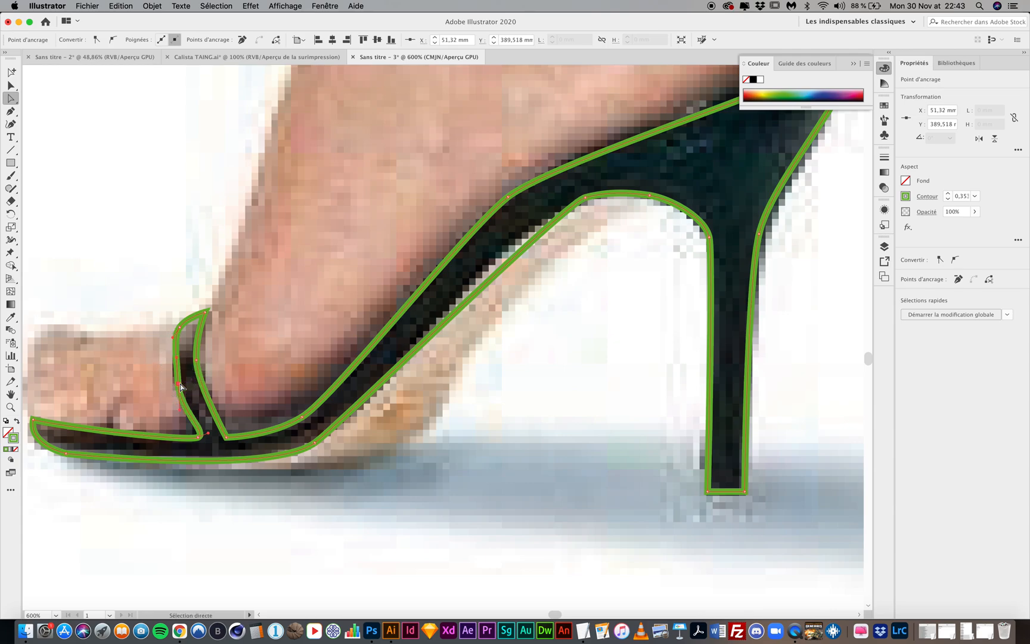
{"action": "left_click", "coordinate": [178, 330]}
{"action": "left_click", "coordinate": [178, 333]}
{"action": "left_click_drag", "start_coordinate": [173, 337], "coordinate": [173, 344]}
{"action": "left_click_drag", "start_coordinate": [179, 384], "coordinate": [180, 386]}
{"action": "left_click_drag", "start_coordinate": [198, 363], "coordinate": [203, 404]}
Bend the outer strap and inner arch curves so they follow the shoe's upper edge.
{"action": "left_click", "coordinate": [509, 198]}
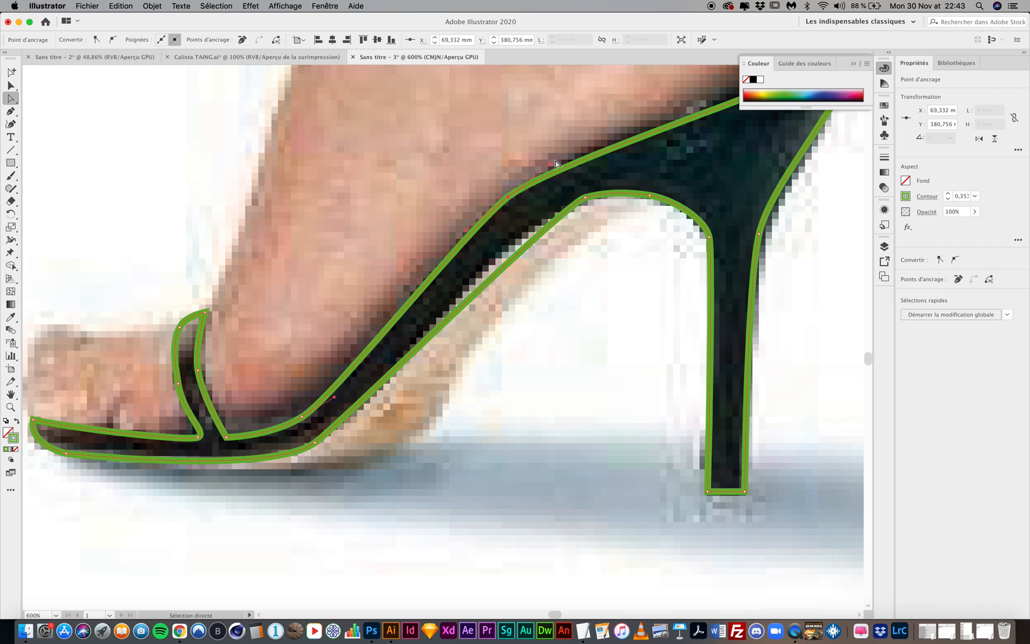
{"action": "left_click_drag", "start_coordinate": [551, 165], "coordinate": [562, 154]}
{"action": "left_click", "coordinate": [585, 198]}
{"action": "left_click_drag", "start_coordinate": [563, 201], "coordinate": [518, 216]}
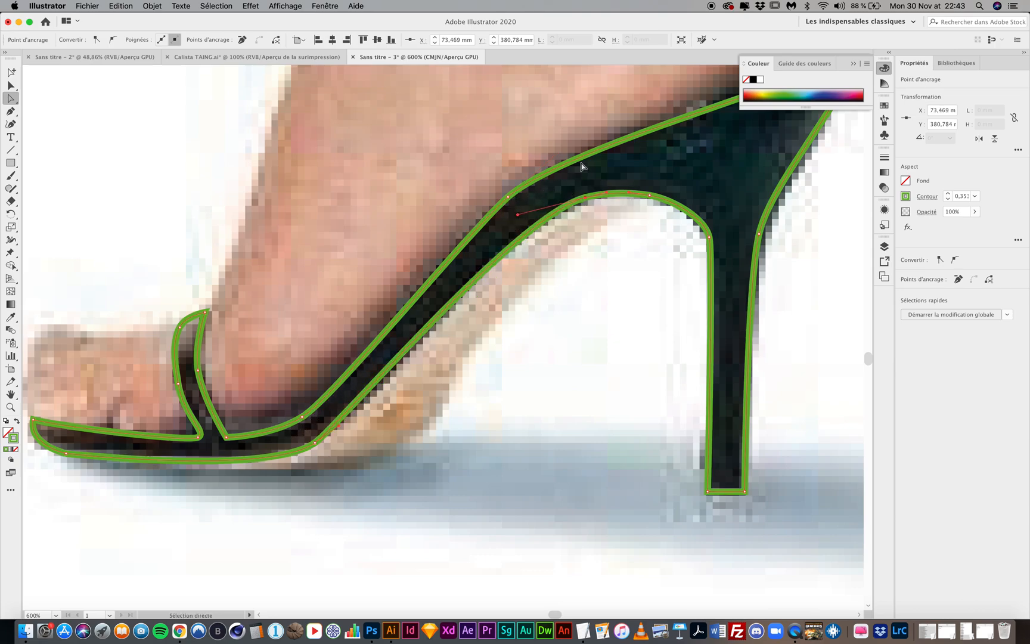
{"action": "left_click_drag", "start_coordinate": [511, 194], "coordinate": [517, 199]}
{"action": "left_click_drag", "start_coordinate": [308, 417], "coordinate": [304, 421]}
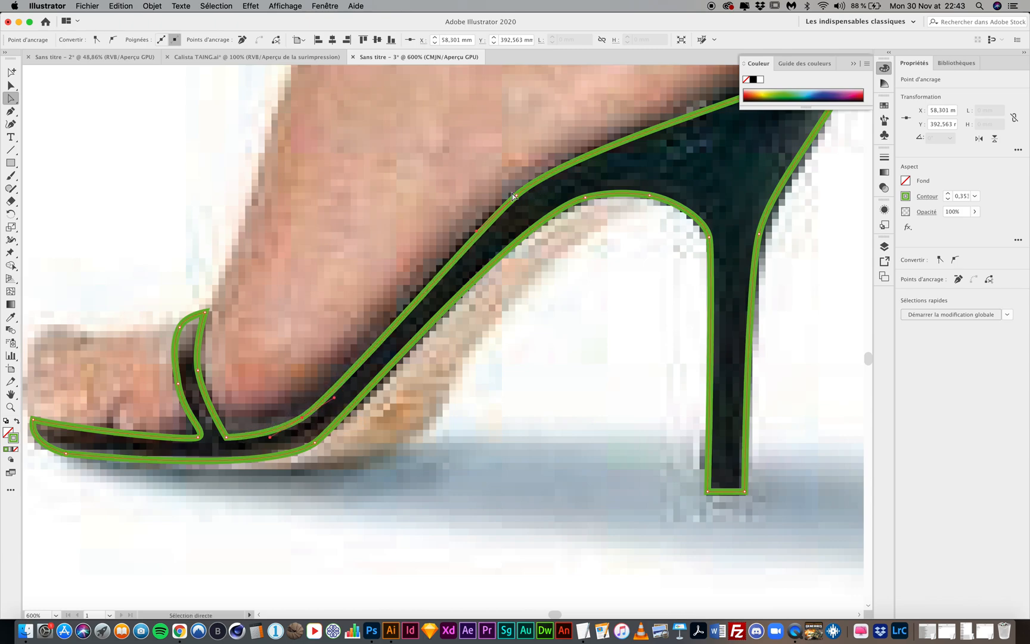
{"action": "left_click_drag", "start_coordinate": [512, 195], "coordinate": [525, 193]}
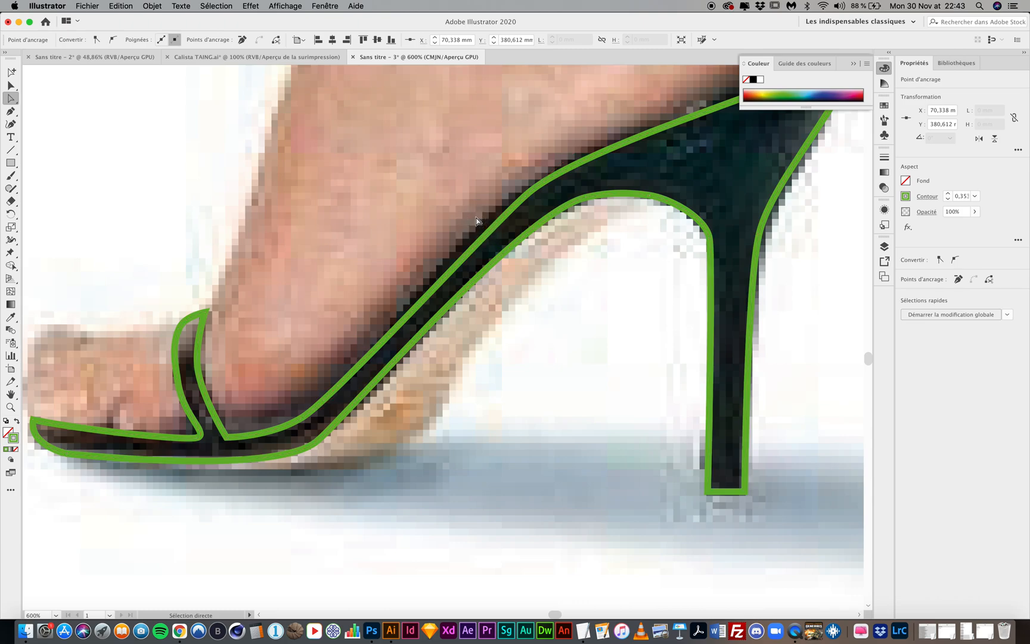
{"action": "left_click", "coordinate": [477, 216]}
{"action": "left_click", "coordinate": [529, 195]}
{"action": "left_click_drag", "start_coordinate": [486, 231], "coordinate": [482, 227]}
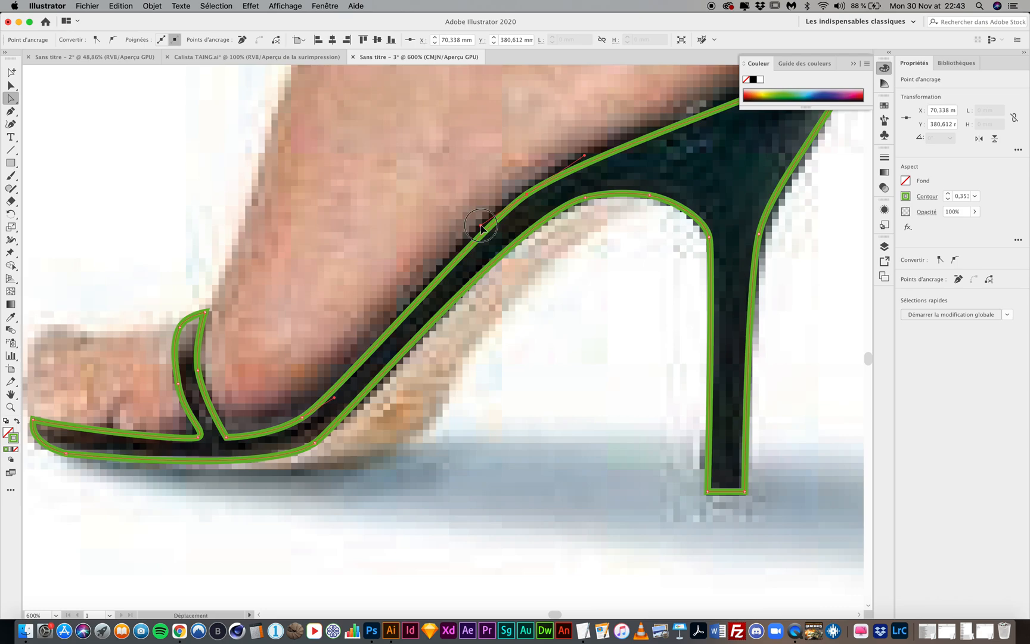
Align the heel anchor to the heel edge and round the ankle strap's top corner.
{"action": "scroll", "coordinate": [482, 228], "scroll_direction": "up", "scroll_amount": 5}
{"action": "scroll", "coordinate": [482, 228], "scroll_direction": "right", "scroll_amount": 2}
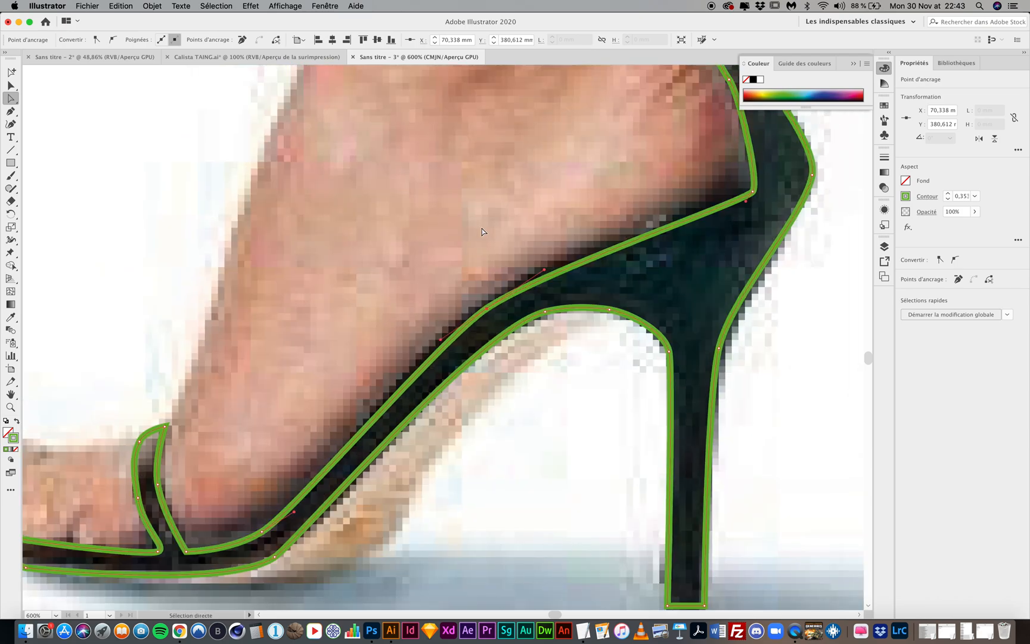
{"action": "scroll", "coordinate": [483, 230], "scroll_direction": "up", "scroll_amount": 6}
{"action": "scroll", "coordinate": [482, 231], "scroll_direction": "right", "scroll_amount": 2}
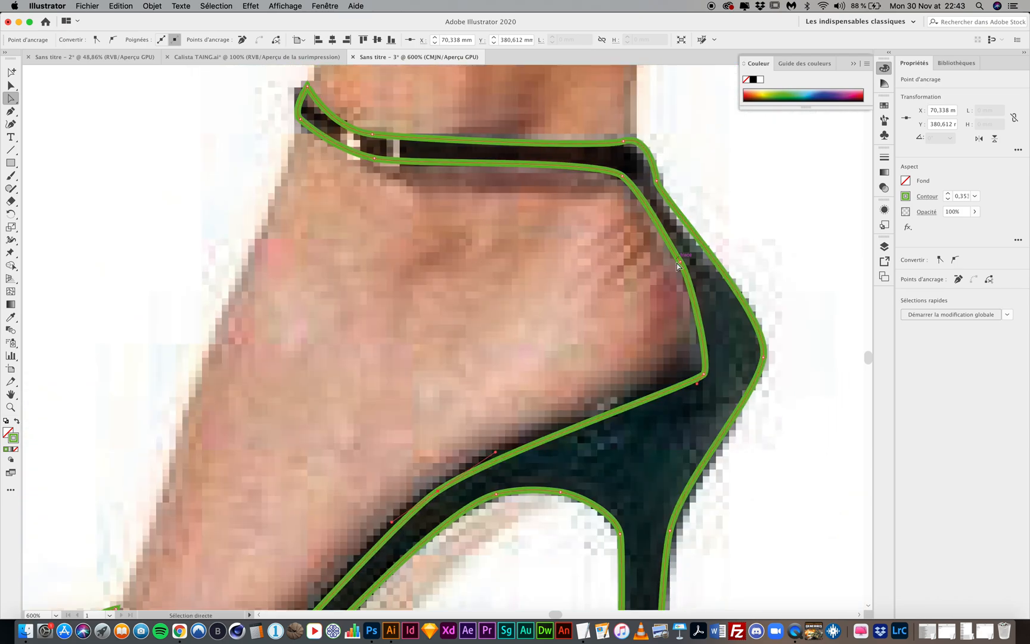
{"action": "mouse_move", "coordinate": [656, 181]}
{"action": "left_mouse_down"}
{"action": "mouse_move", "coordinate": [661, 199]}
{"action": "mouse_move", "coordinate": [648, 177]}
{"action": "left_mouse_up"}
{"action": "left_click", "coordinate": [651, 176]}
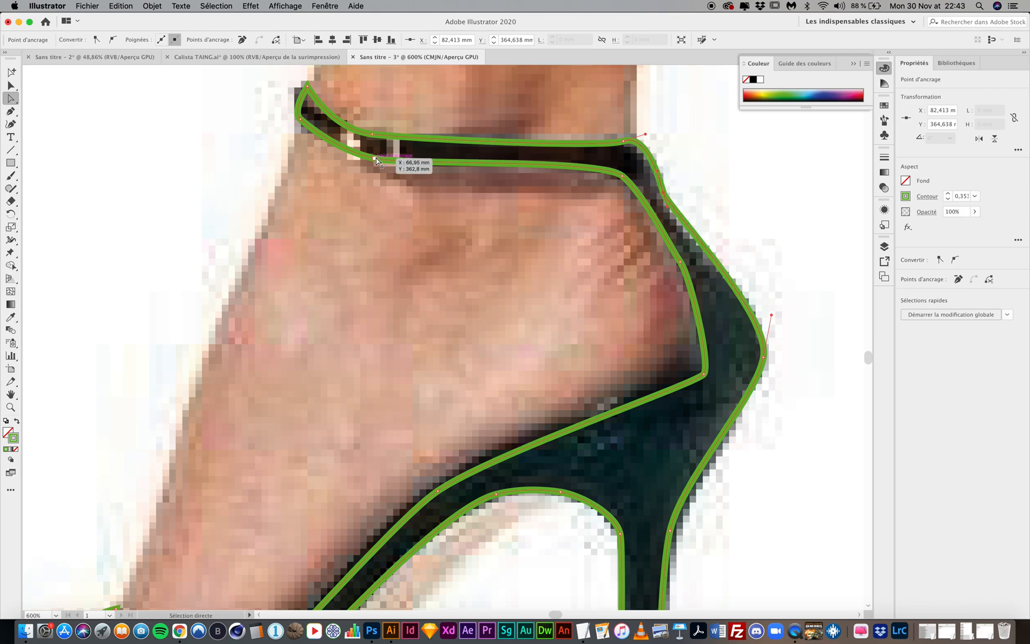
{"action": "left_click", "coordinate": [308, 87]}
{"action": "left_click", "coordinate": [308, 87]}
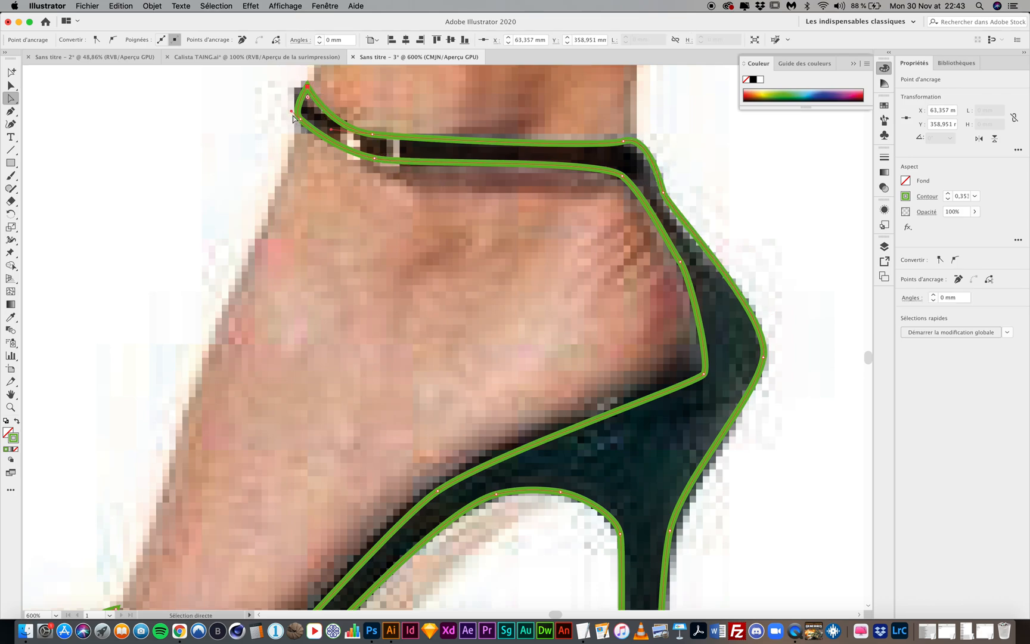
{"action": "left_click_drag", "start_coordinate": [285, 106], "coordinate": [284, 106]}
{"action": "scroll", "coordinate": [574, 312], "scroll_direction": "down", "scroll_amount": 10}
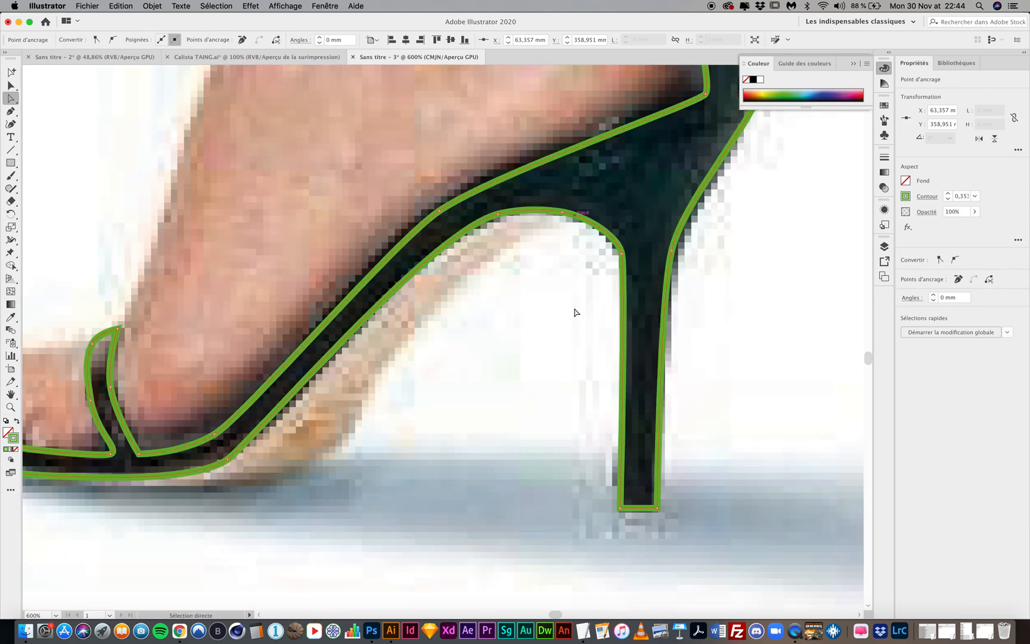
{"action": "scroll", "coordinate": [575, 312], "scroll_direction": "left", "scroll_amount": 5}
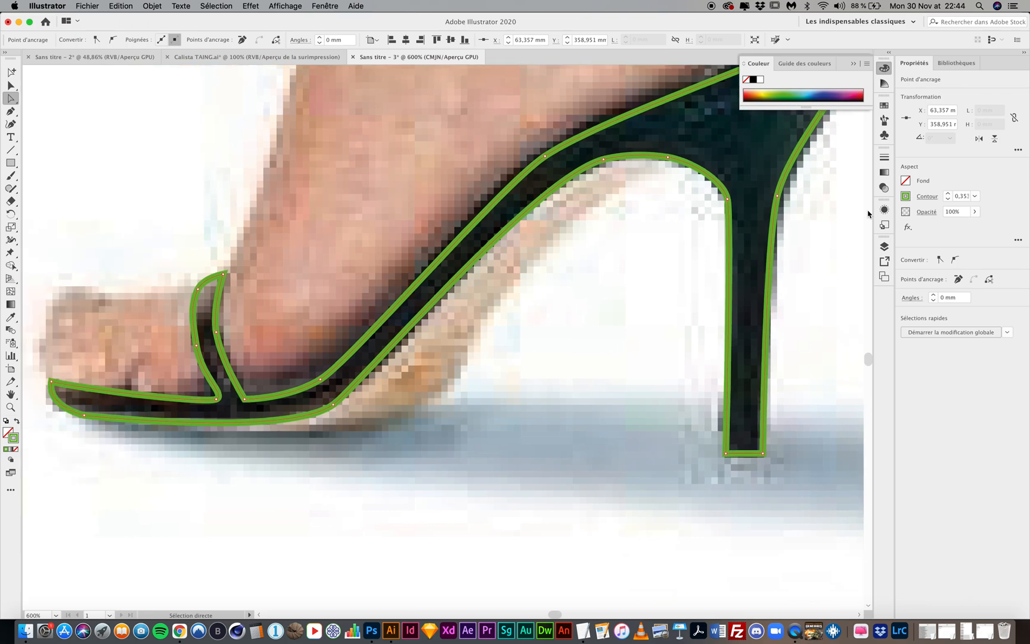
Hide the Calque 1 photo layer and zoom out to view the green outline alone.
{"action": "left_click", "coordinate": [884, 247]}
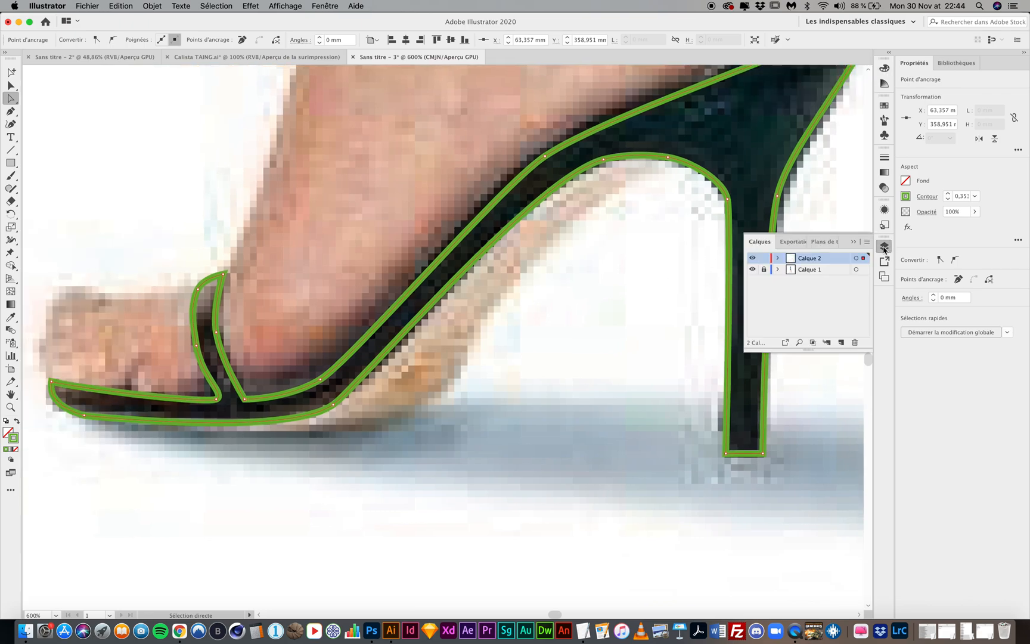
{"action": "left_click", "coordinate": [752, 270]}
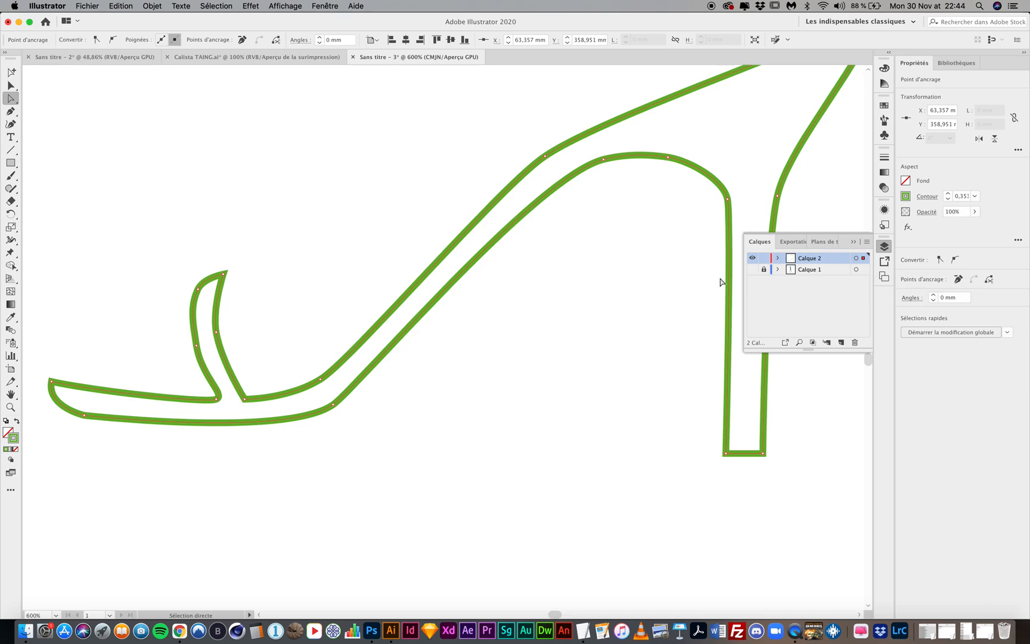
{"action": "left_click", "coordinate": [752, 270]}
{"action": "left_click", "coordinate": [753, 270]}
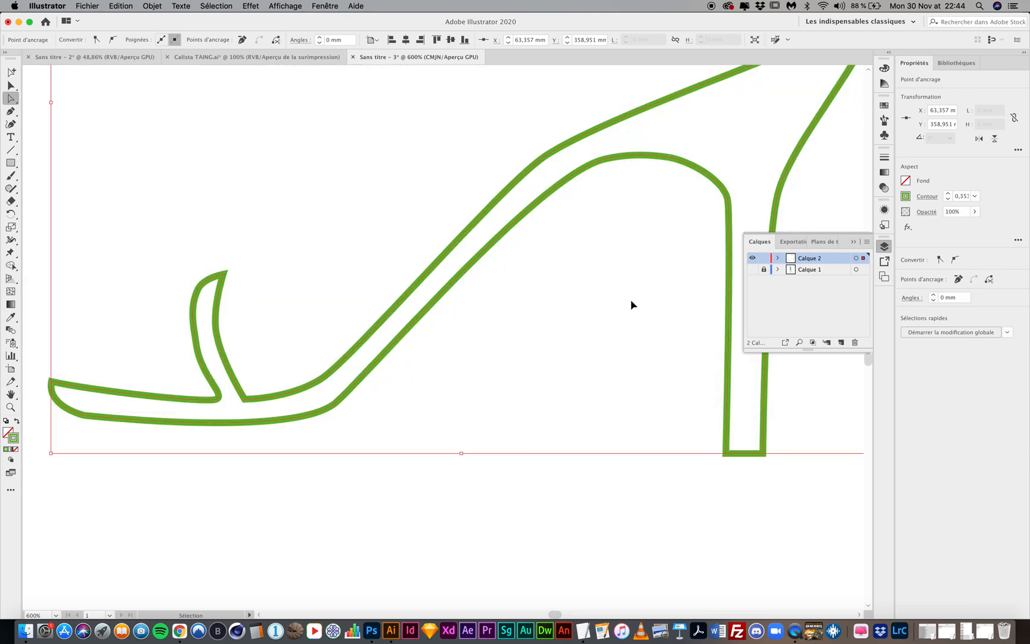
{"action": "key", "text": "super+minus"}
{"action": "left_click", "coordinate": [607, 266]}
{"action": "scroll", "coordinate": [607, 267], "scroll_direction": "down", "scroll_amount": 10}
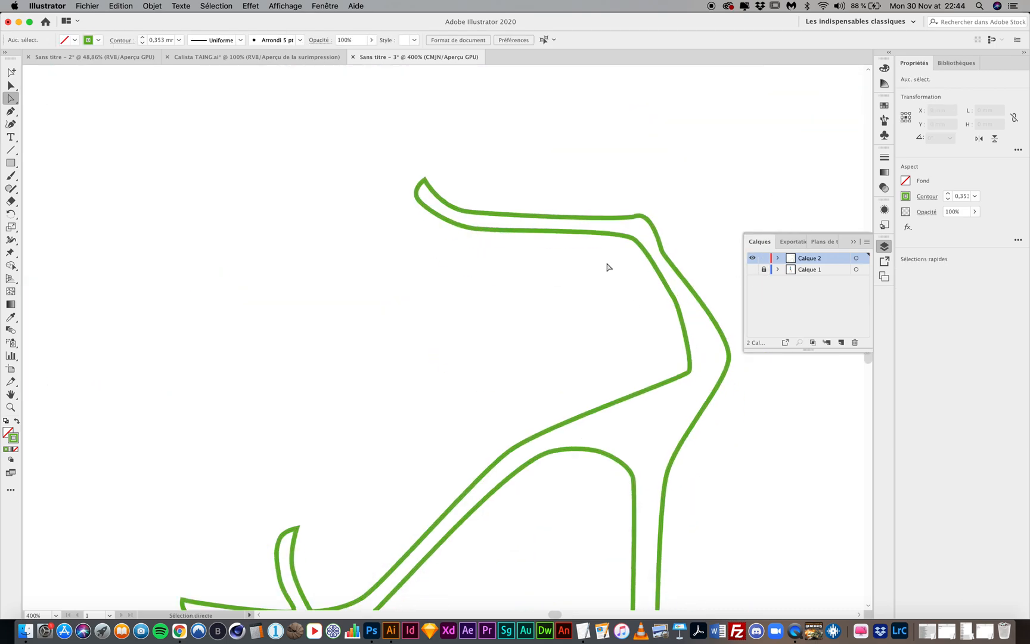
{"action": "scroll", "coordinate": [606, 266], "scroll_direction": "down", "scroll_amount": 2}
{"action": "scroll", "coordinate": [606, 266], "scroll_direction": "down", "scroll_amount": 3}
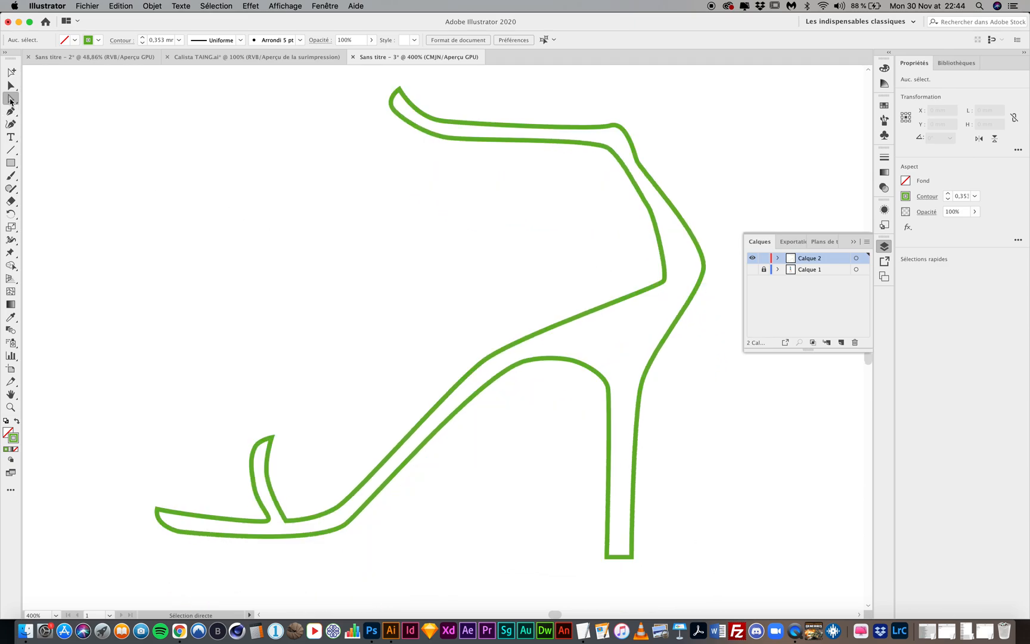
Reshape the toe strap curve and convert the toe anchor to a sharp corner with the Anchor Point tool.
{"action": "left_click", "coordinate": [254, 487]}
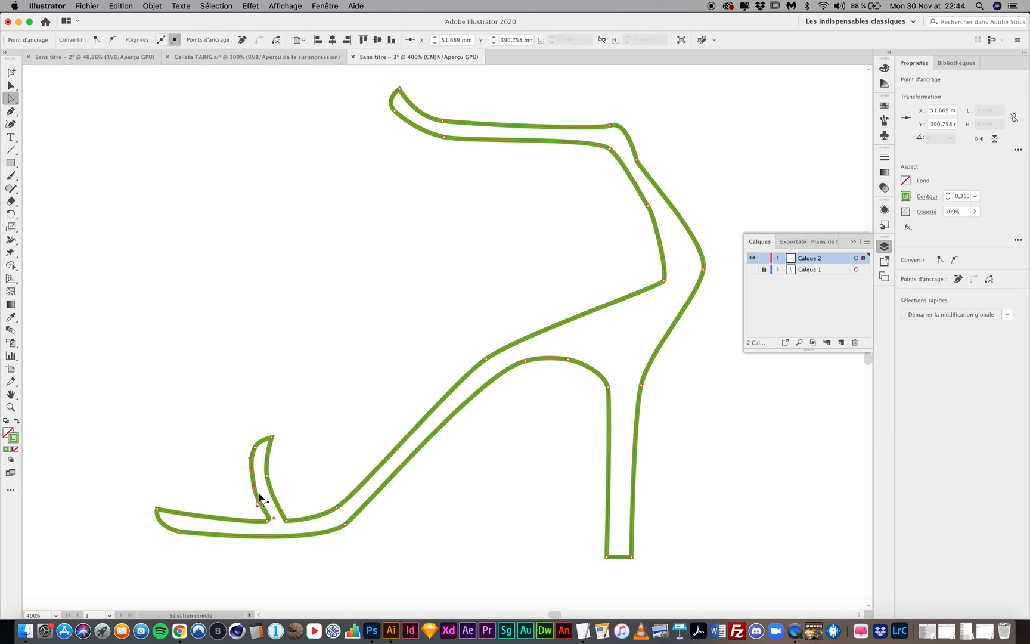
{"action": "left_click_drag", "start_coordinate": [260, 510], "coordinate": [261, 496]}
{"action": "left_click", "coordinate": [219, 456]}
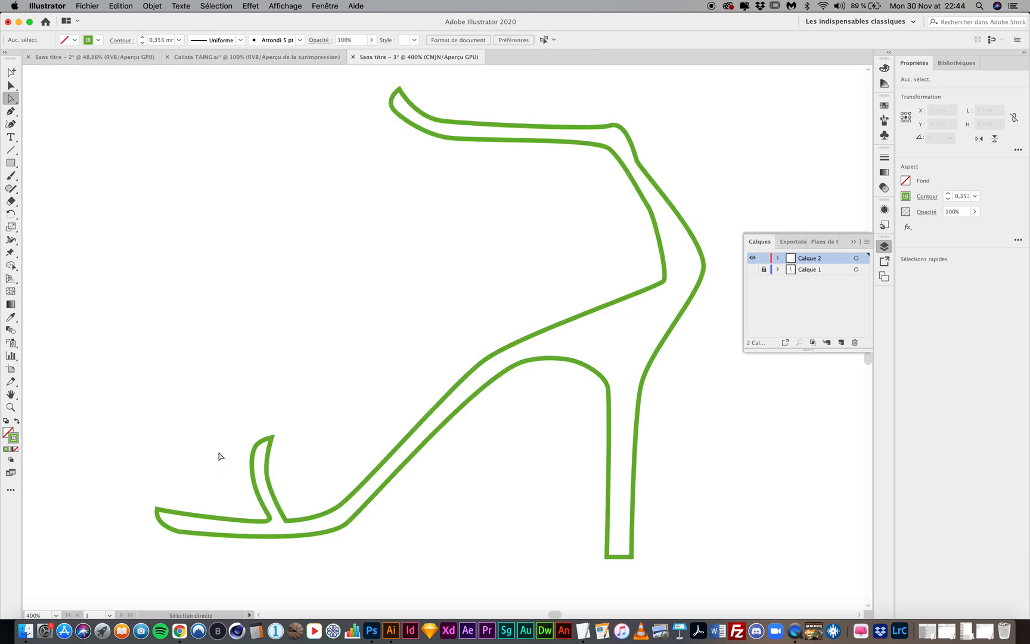
{"action": "left_click", "coordinate": [266, 519]}
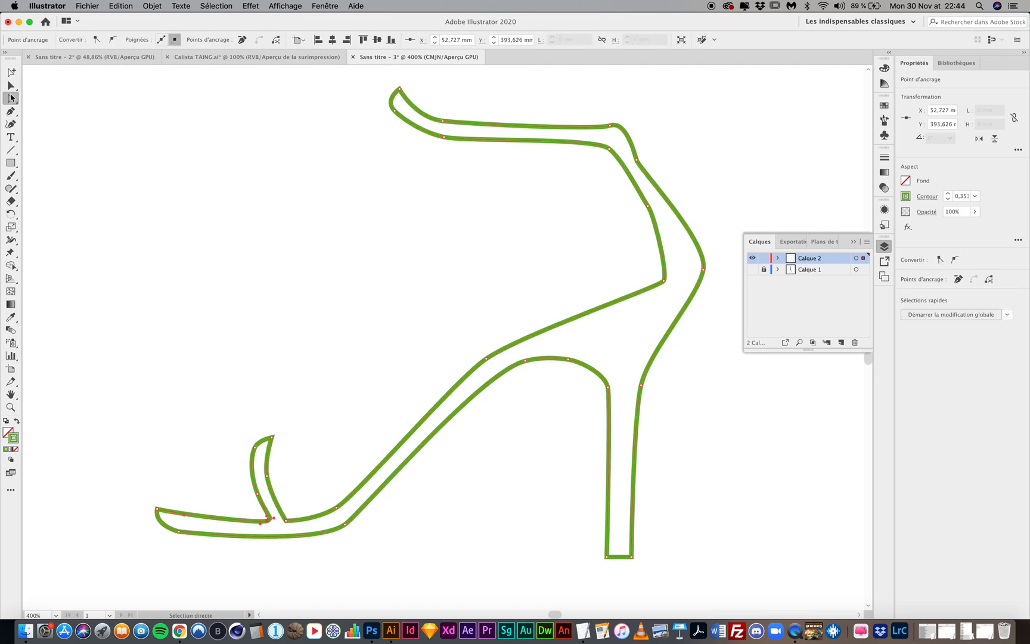
{"action": "left_click", "coordinate": [11, 97]}
{"action": "left_click", "coordinate": [10, 111]}
{"action": "left_click_drag", "start_coordinate": [10, 111], "coordinate": [45, 156]}
{"action": "left_click", "coordinate": [266, 519]}
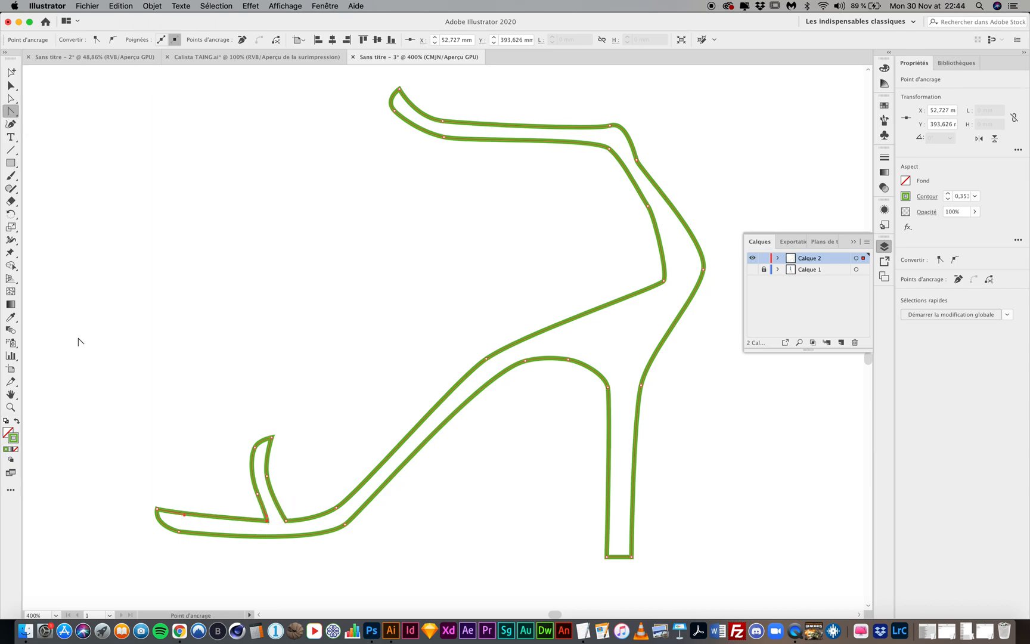
Fine-tune the toe anchor's curve handle, then bring up the Calista TAING.ai document.
{"action": "left_click", "coordinate": [10, 100]}
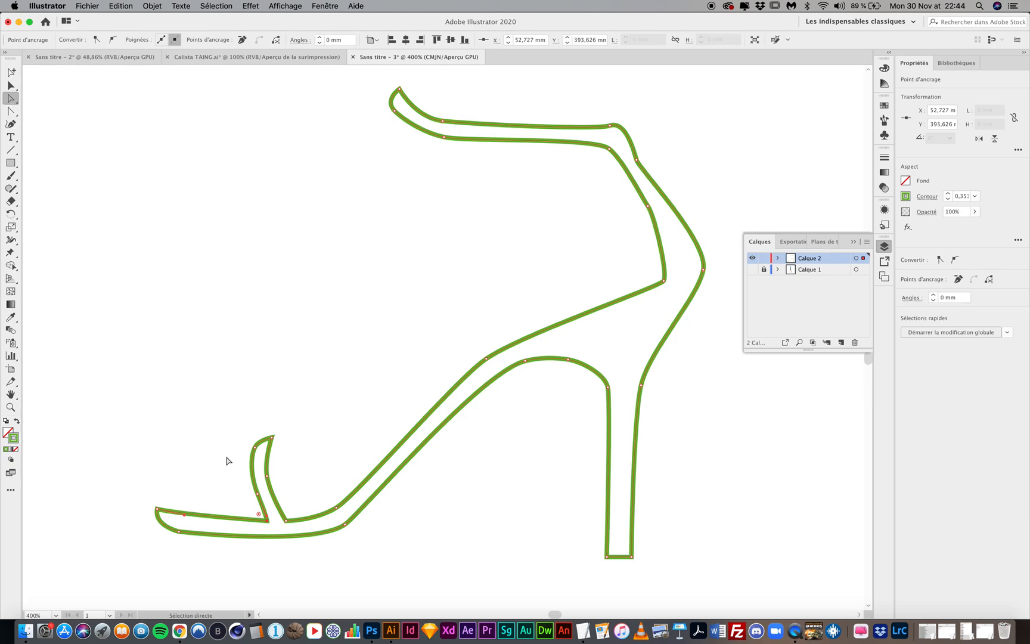
{"action": "left_click", "coordinate": [184, 513]}
{"action": "left_click", "coordinate": [185, 513]}
{"action": "left_click_drag", "start_coordinate": [185, 513], "coordinate": [192, 523]}
{"action": "left_click", "coordinate": [193, 467]}
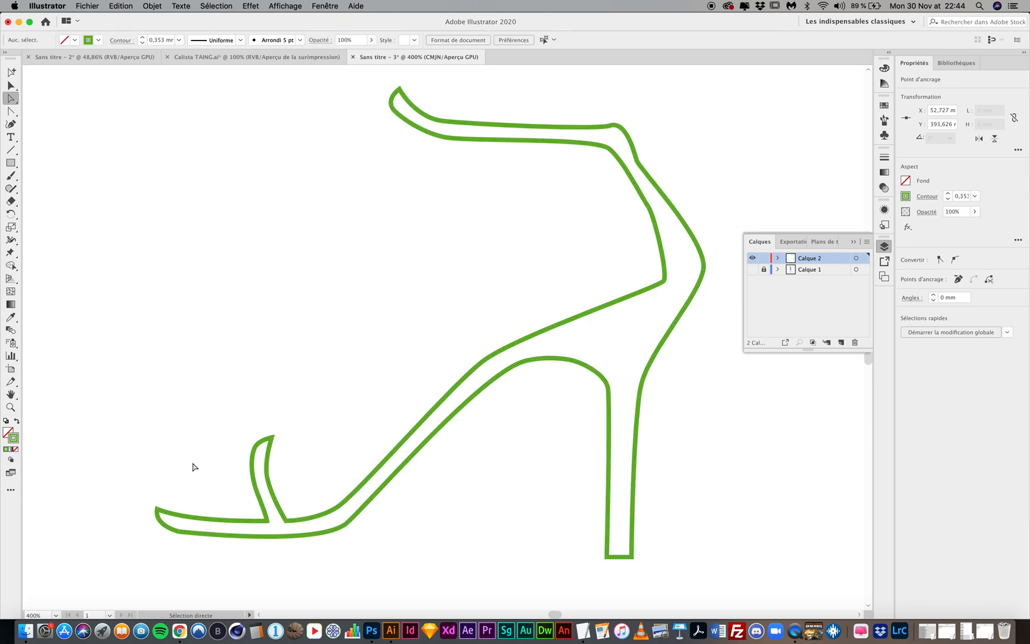
{"action": "left_click", "coordinate": [269, 457]}
{"action": "left_click", "coordinate": [265, 460]}
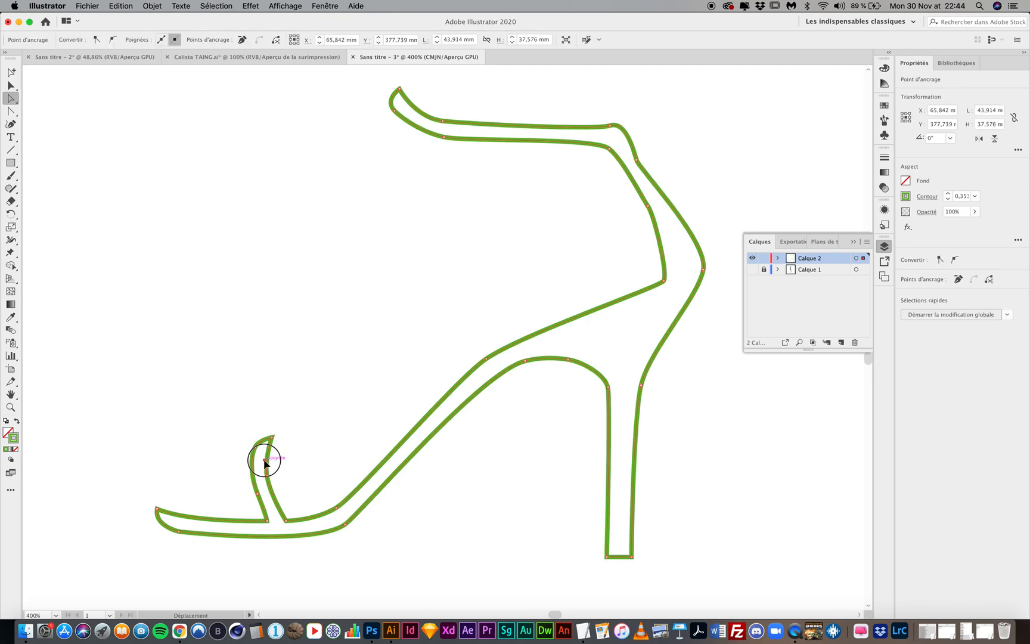
{"action": "left_click", "coordinate": [307, 451]}
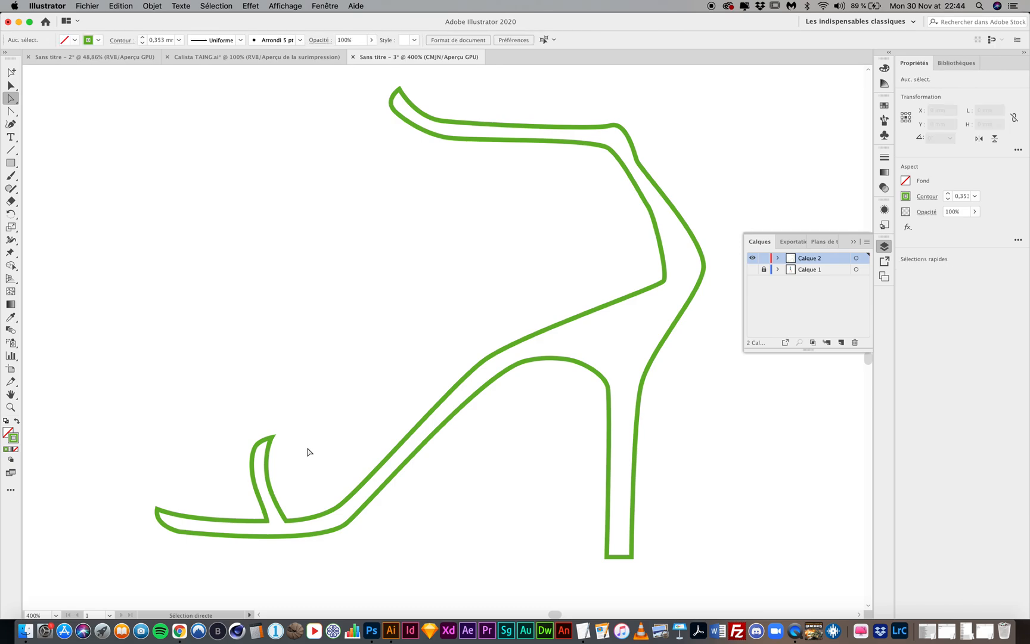
{"action": "left_click", "coordinate": [241, 58]}
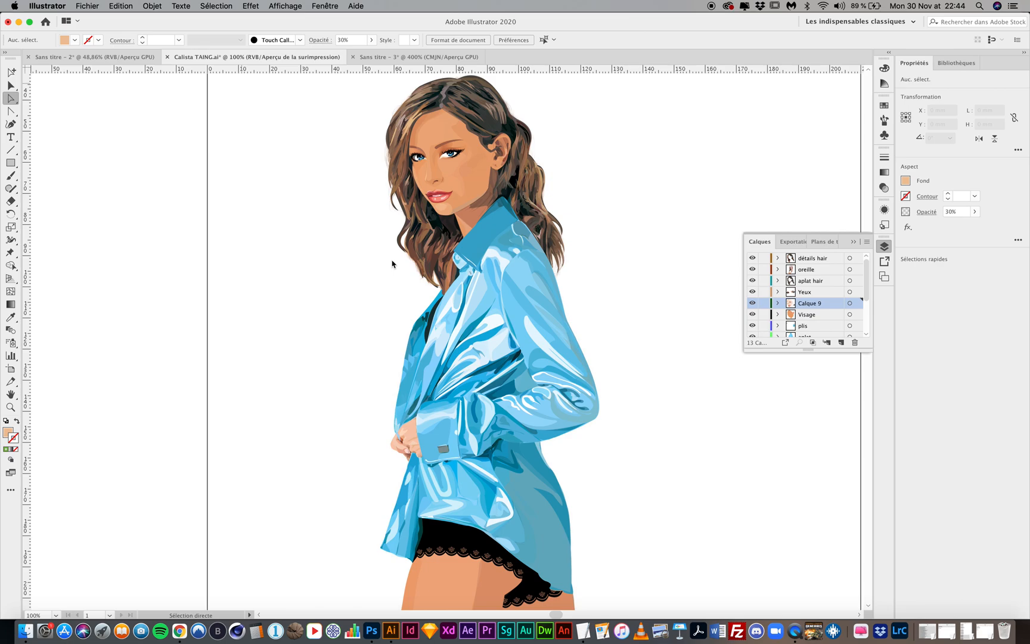
Zoom in and scroll around the Calista TAING.ai reference illustration.
{"action": "key", "text": "super+plus"}
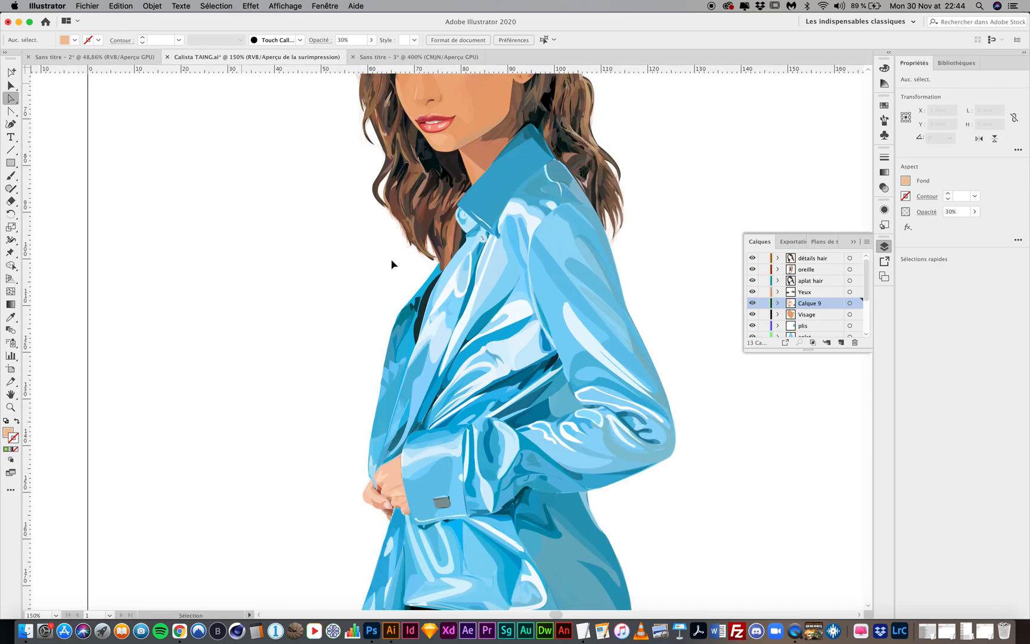
{"action": "scroll", "coordinate": [391, 264], "scroll_direction": "down", "scroll_amount": 3}
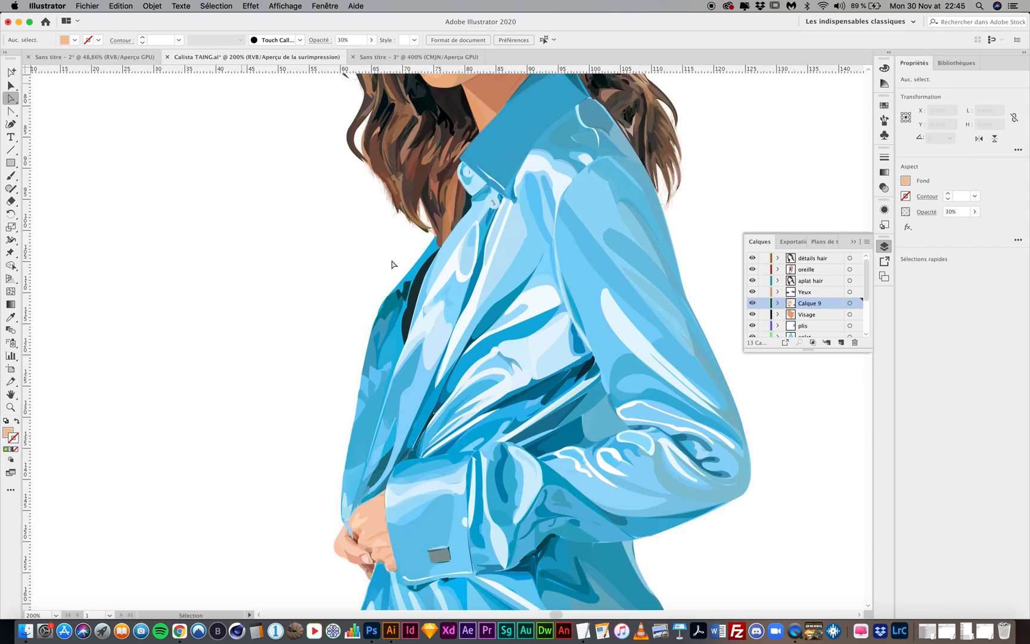
{"action": "scroll", "coordinate": [391, 264], "scroll_direction": "up", "scroll_amount": 5}
{"action": "key", "text": "super+plus"}
{"action": "scroll", "coordinate": [392, 260], "scroll_direction": "up", "scroll_amount": 5}
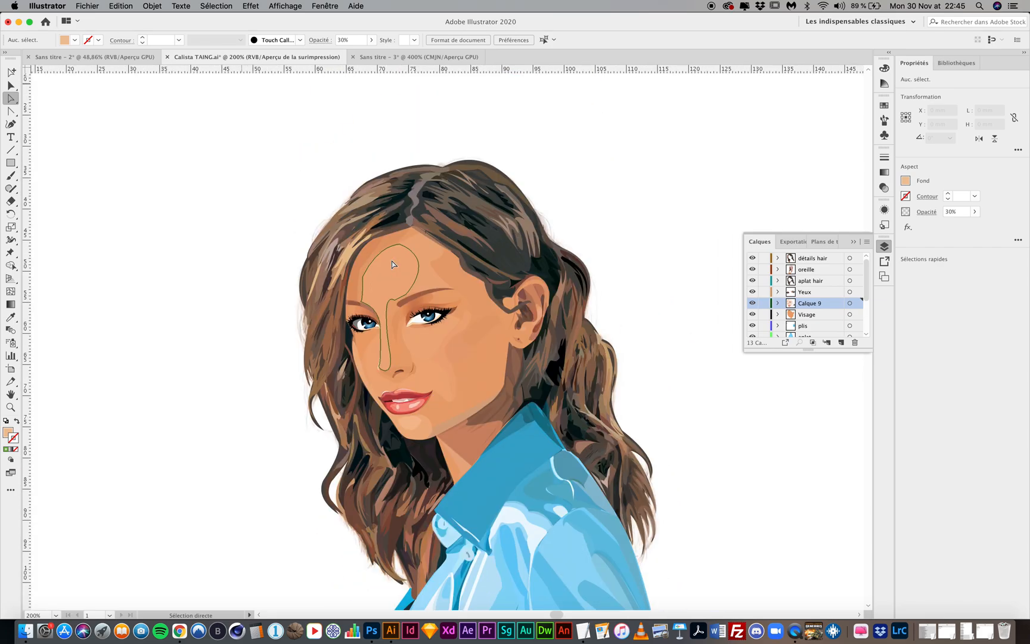
{"action": "scroll", "coordinate": [392, 260], "scroll_direction": "down", "scroll_amount": 6}
{"action": "scroll", "coordinate": [391, 261], "scroll_direction": "down", "scroll_amount": 20}
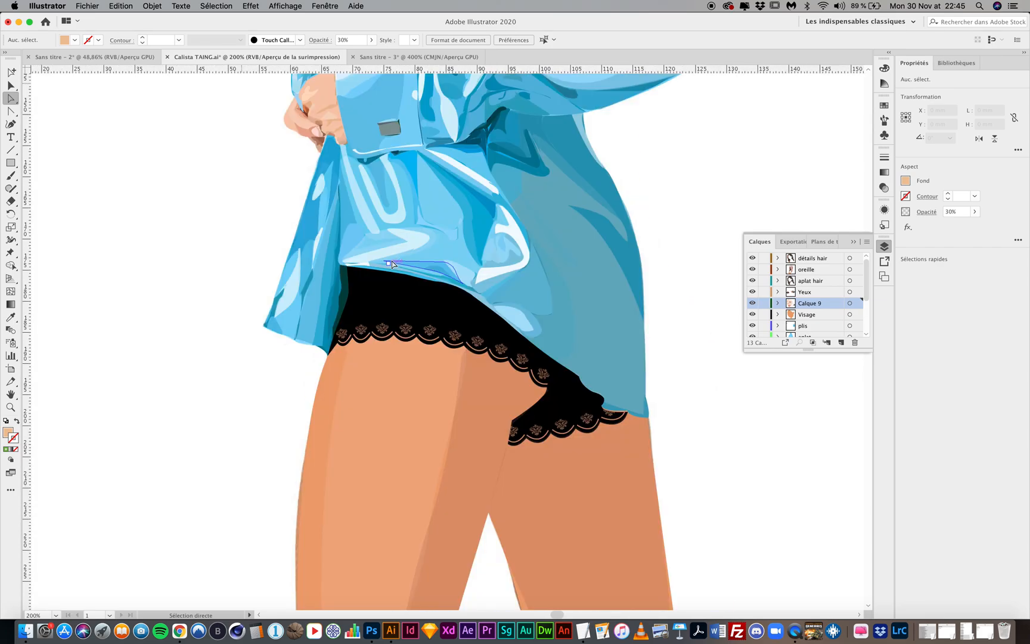
{"action": "scroll", "coordinate": [391, 264], "scroll_direction": "down", "scroll_amount": 1}
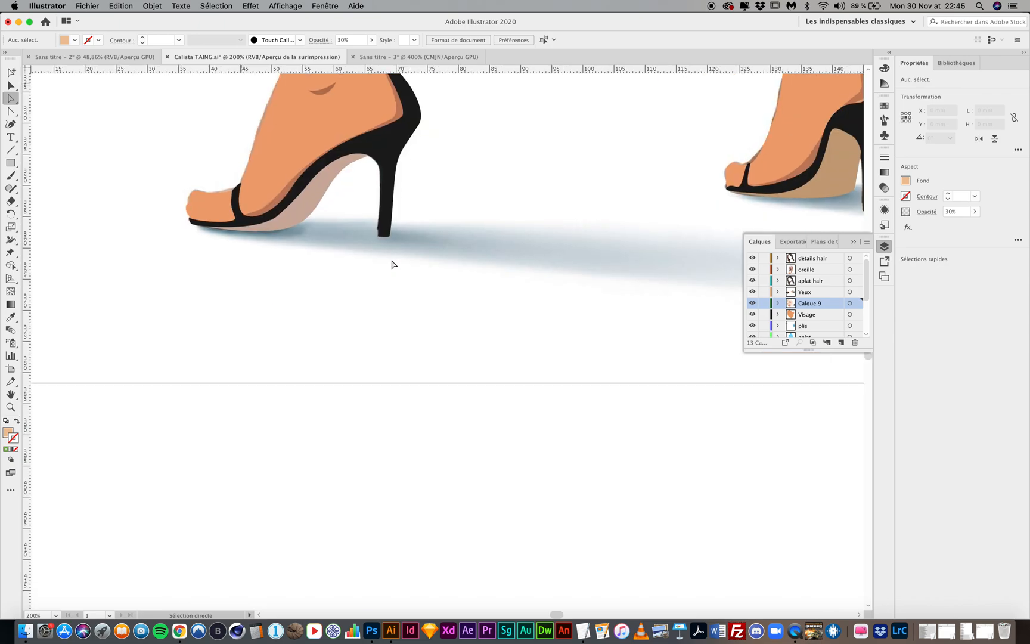
{"action": "scroll", "coordinate": [392, 264], "scroll_direction": "up", "scroll_amount": 5}
{"action": "scroll", "coordinate": [392, 264], "scroll_direction": "up", "scroll_amount": 8}
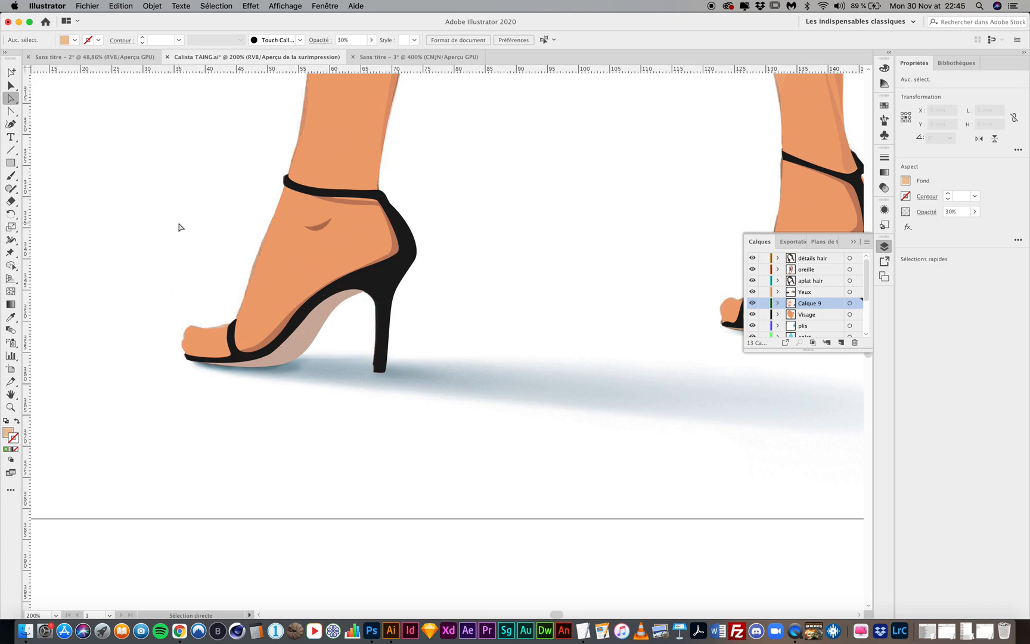
Return to the Sans titre - 3 document with the green sandal outline.
{"action": "left_click", "coordinate": [402, 58]}
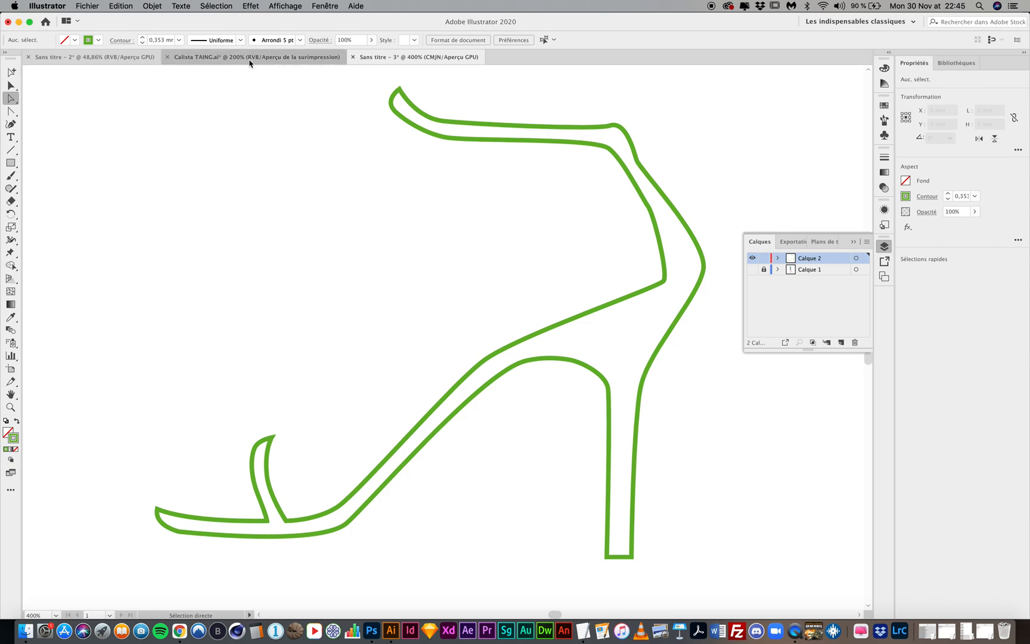
{"action": "scroll", "coordinate": [352, 267], "scroll_direction": "up", "scroll_amount": 15}
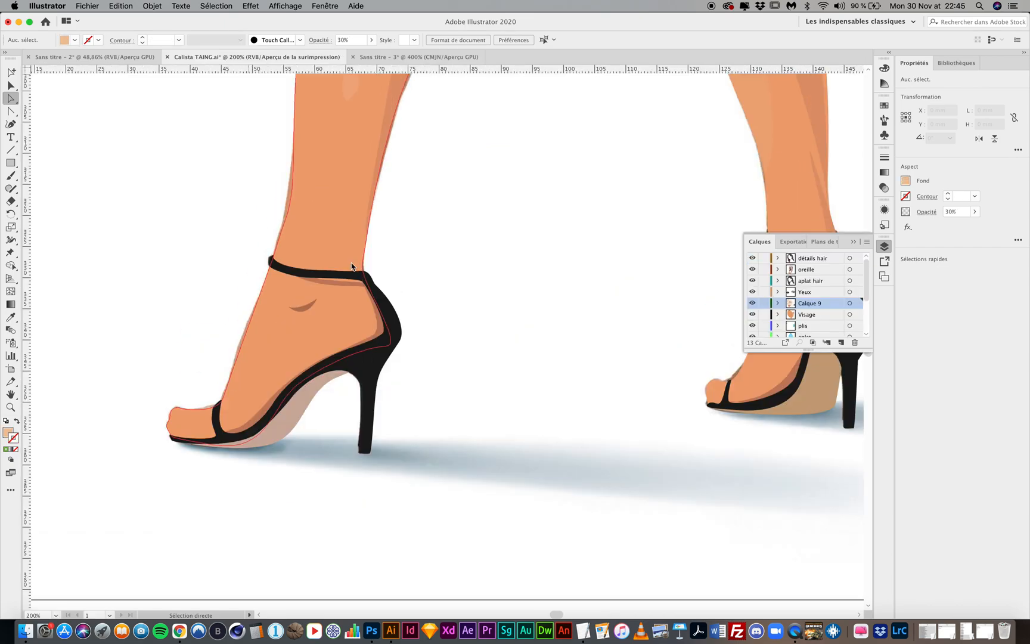
{"action": "scroll", "coordinate": [351, 262], "scroll_direction": "up", "scroll_amount": 15}
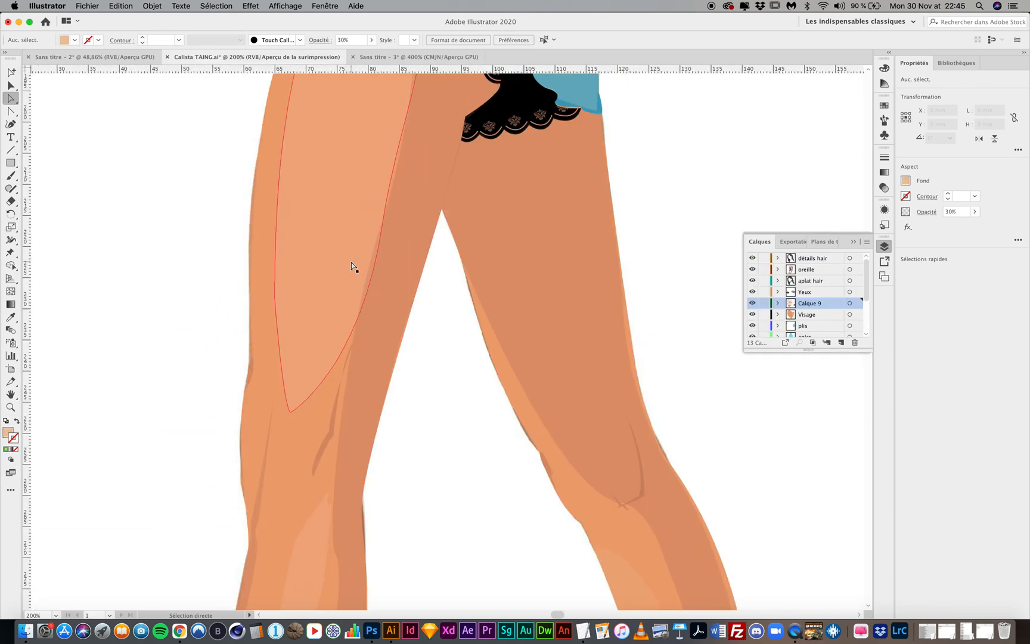
{"action": "scroll", "coordinate": [351, 262], "scroll_direction": "up", "scroll_amount": 15}
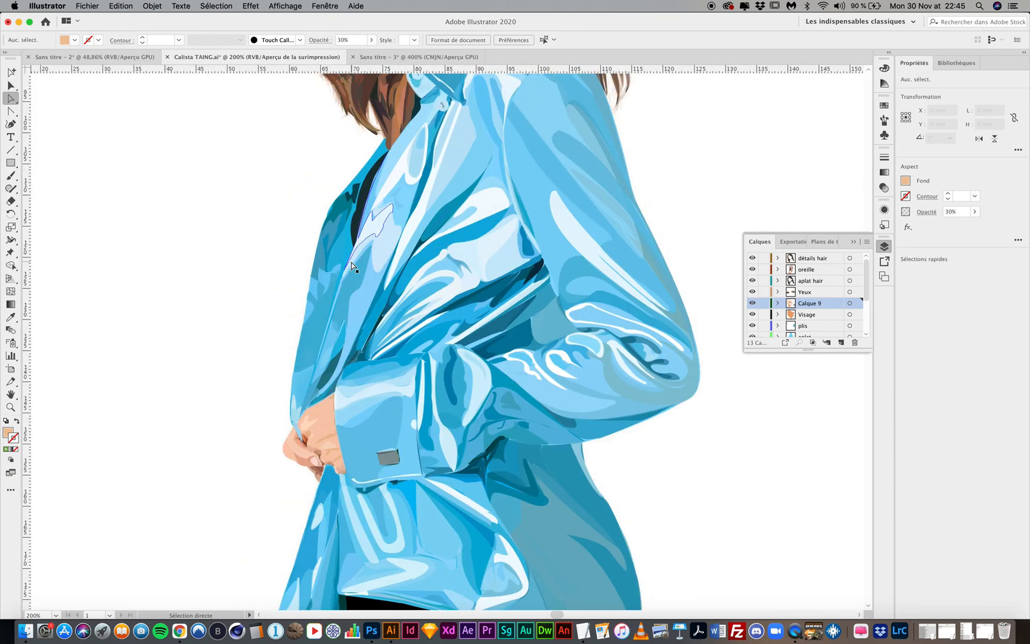
{"action": "scroll", "coordinate": [351, 262], "scroll_direction": "up", "scroll_amount": 5}
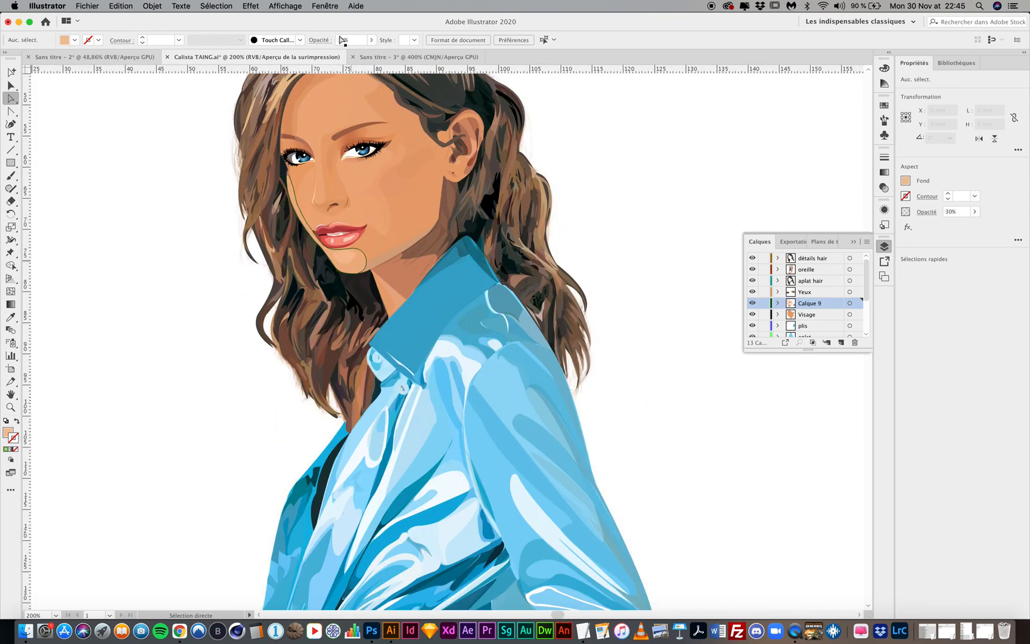
{"action": "left_click", "coordinate": [397, 58]}
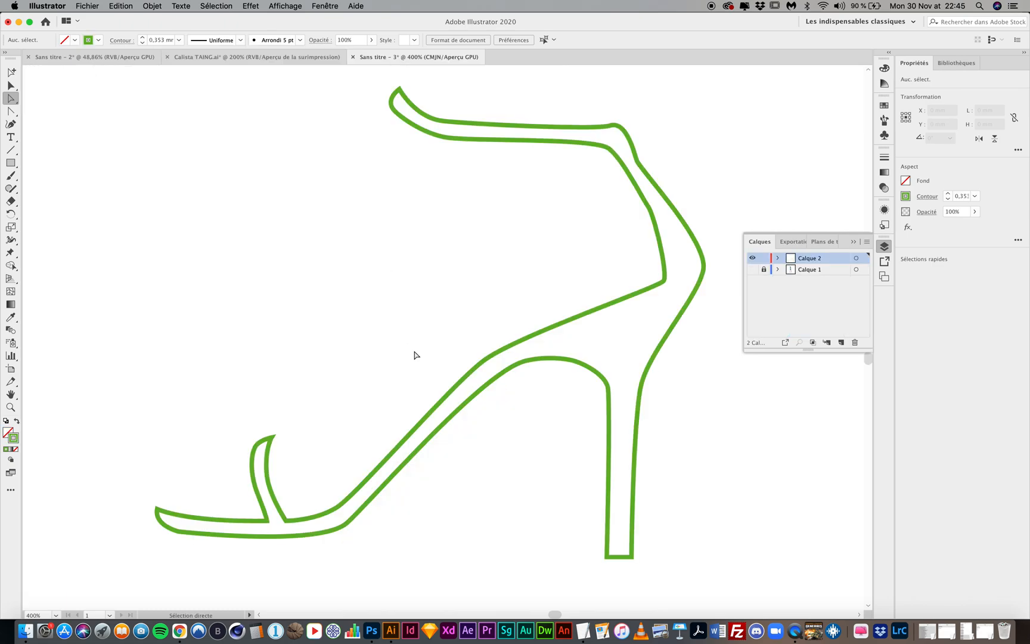
Show Calque 1 and sample the heel's dark colour onto the sandal path with the Eyedropper.
{"action": "left_click", "coordinate": [753, 271]}
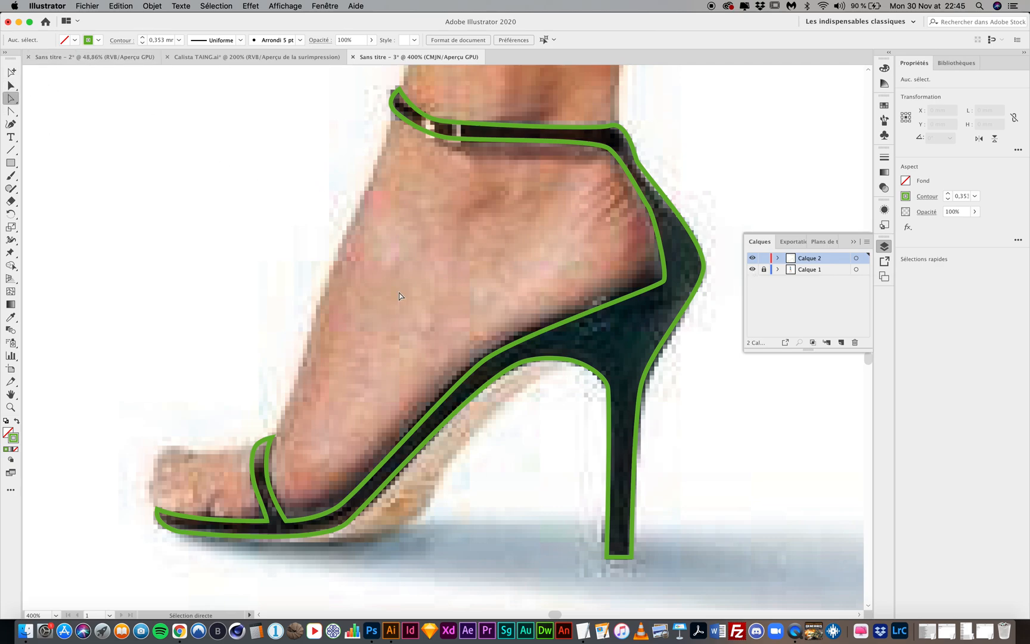
{"action": "left_click", "coordinate": [522, 342]}
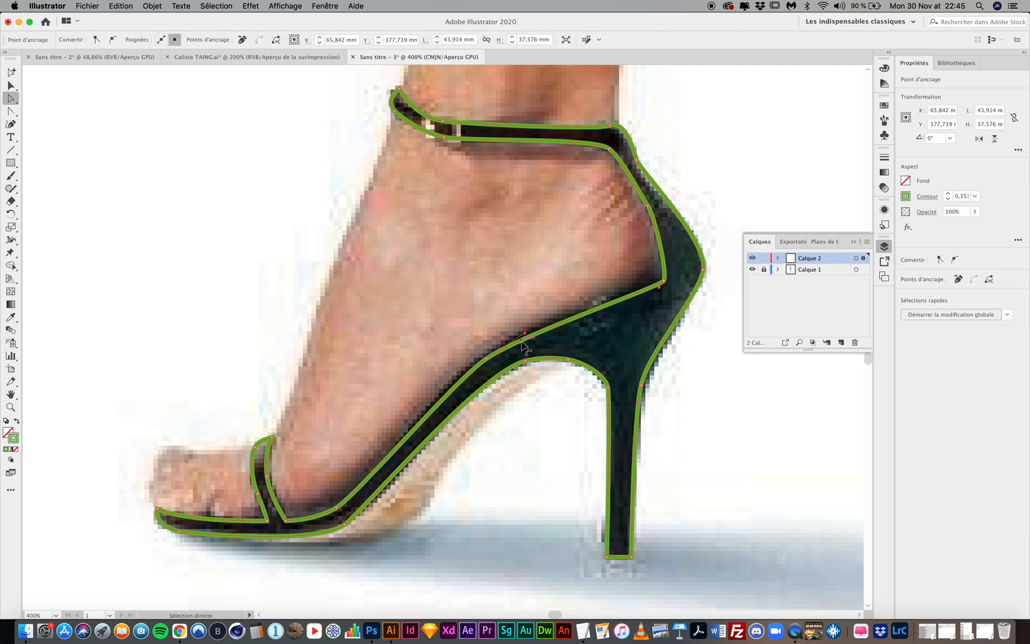
{"action": "left_click", "coordinate": [13, 318]}
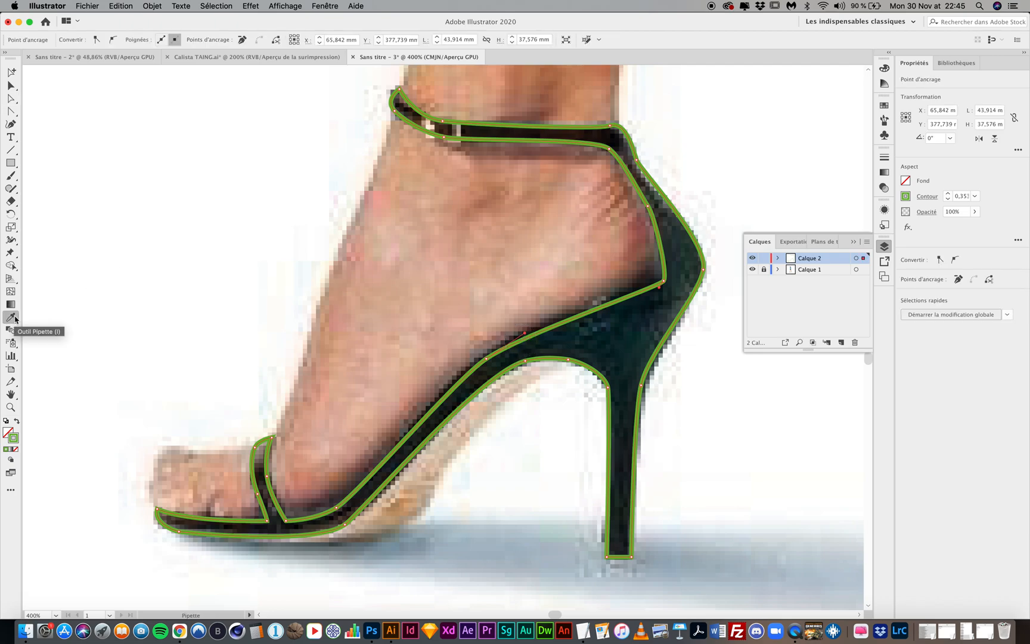
{"action": "left_click", "coordinate": [608, 328]}
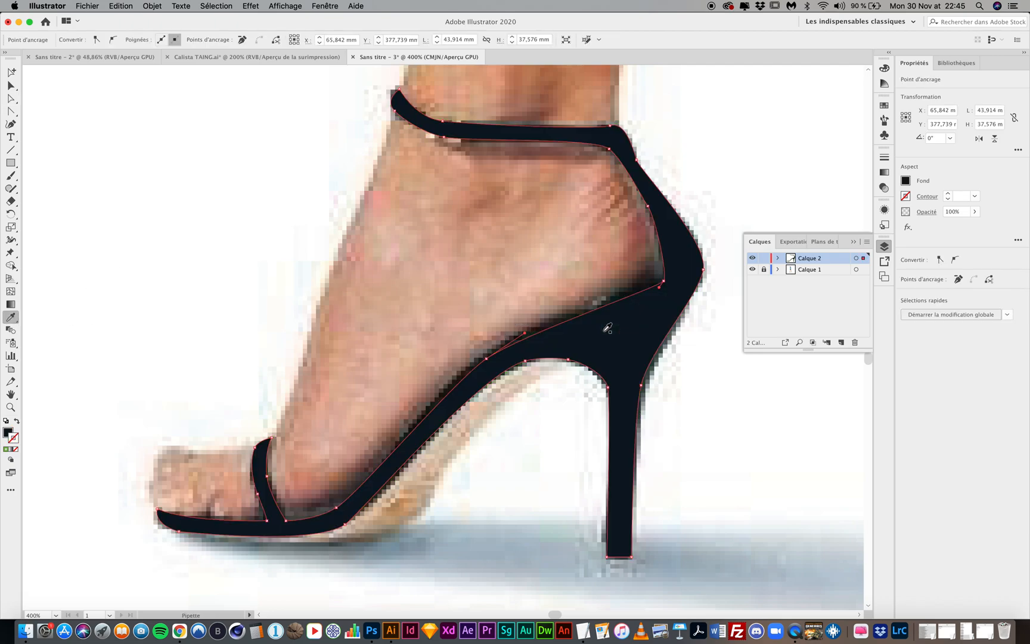
{"action": "key", "text": "super+z"}
{"action": "left_click", "coordinate": [598, 327]}
{"action": "key", "text": "super+z"}
{"action": "left_click", "coordinate": [614, 320]}
{"action": "key", "text": "super+z"}
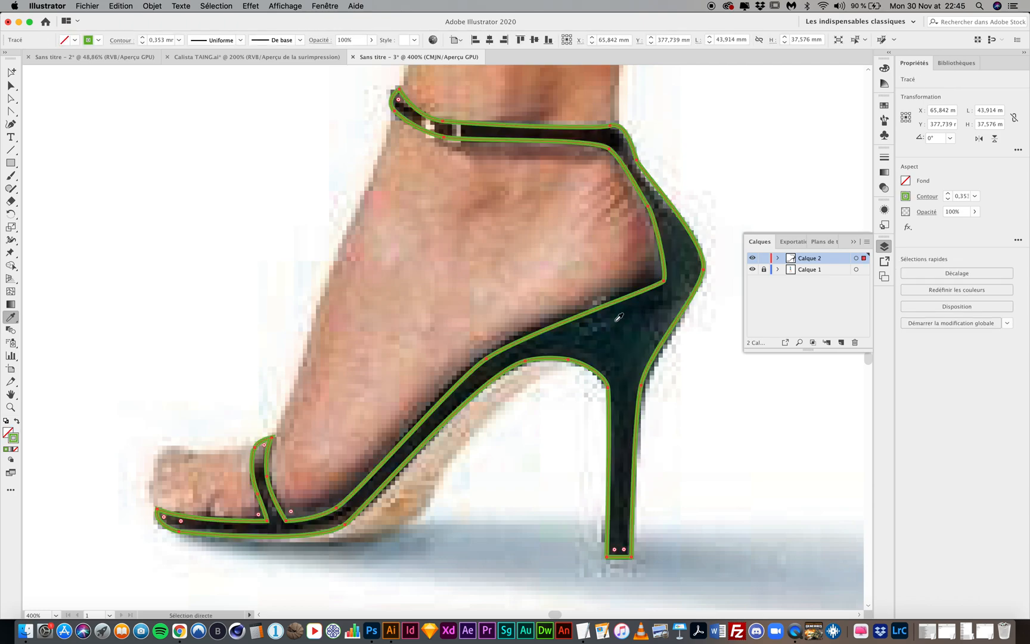
{"action": "left_click", "coordinate": [643, 306]}
{"action": "key", "text": "super+z"}
{"action": "left_click", "coordinate": [676, 304]}
{"action": "key", "text": "super+z"}
{"action": "left_click", "coordinate": [676, 303]}
{"action": "key", "text": "super+z"}
Keep resampling until the sandal has a solid black fill, then deselect it with the Pen tool.
{"action": "left_click", "coordinate": [684, 282]}
{"action": "key", "text": "super+z"}
{"action": "left_click", "coordinate": [688, 271]}
{"action": "key", "text": "super+z"}
{"action": "left_click", "coordinate": [688, 258]}
{"action": "key", "text": "super+z"}
{"action": "left_click", "coordinate": [685, 242]}
{"action": "key", "text": "super+z"}
{"action": "left_click", "coordinate": [684, 240]}
{"action": "key", "text": "super+z"}
{"action": "left_click", "coordinate": [601, 318]}
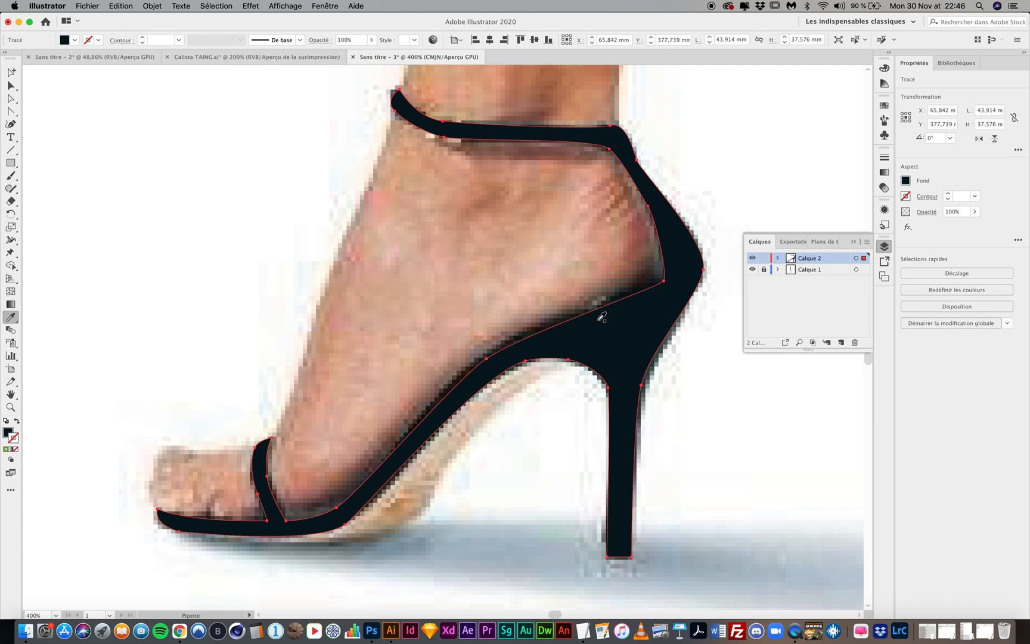
{"action": "left_click_drag", "start_coordinate": [11, 111], "coordinate": [46, 114]}
{"action": "left_click", "coordinate": [137, 366], "text": "super"}
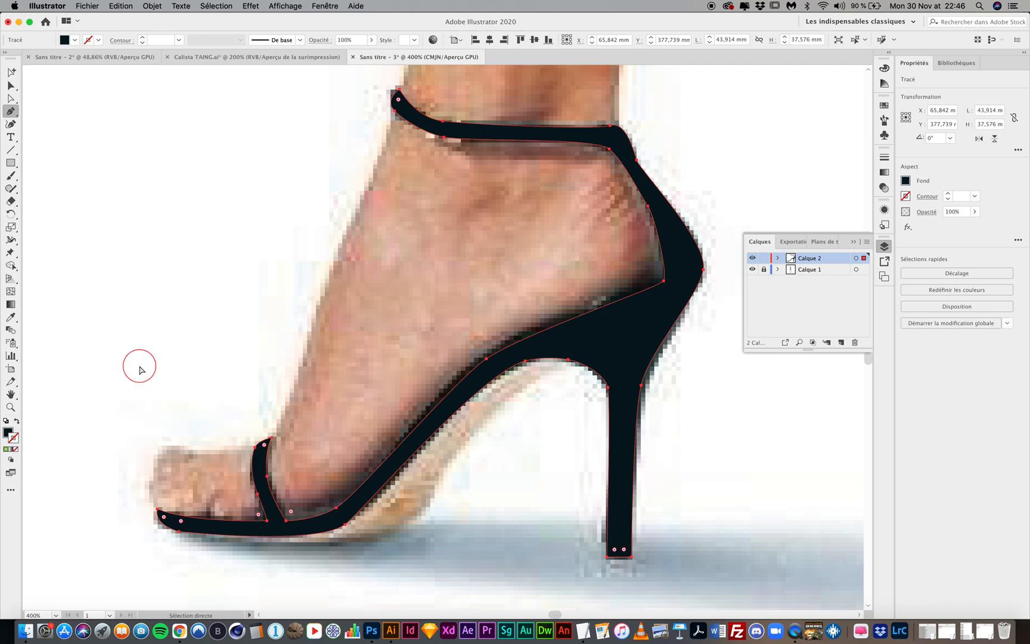
Swap fill and stroke and set the stroke colour to light blue 50daff.
{"action": "left_click", "coordinate": [16, 422]}
{"action": "double_click", "coordinate": [14, 438]}
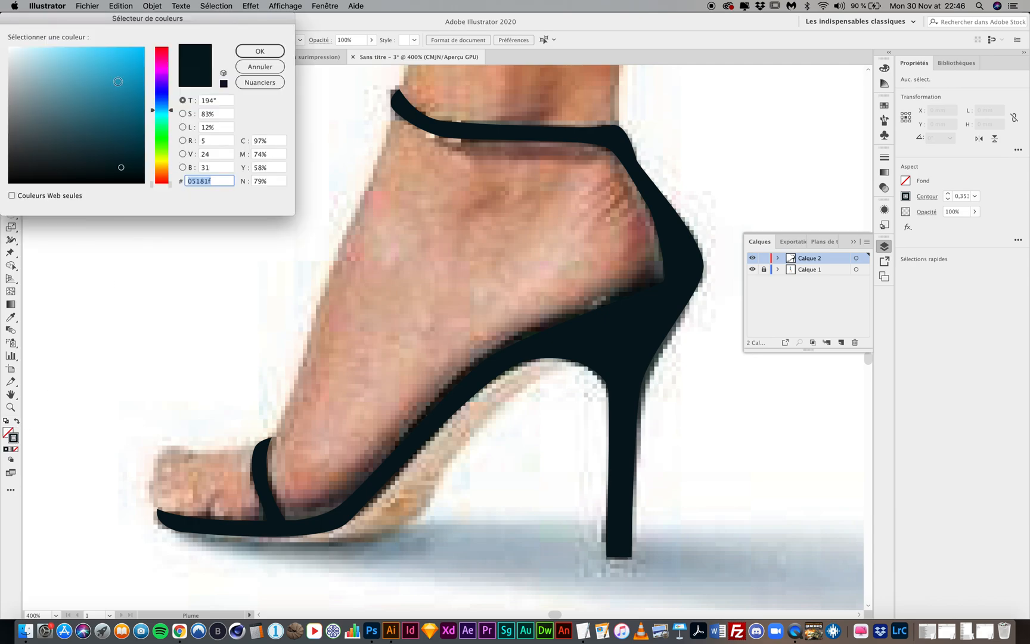
{"action": "mouse_move", "coordinate": [134, 48]}
{"action": "left_mouse_down"}
{"action": "mouse_move", "coordinate": [139, 40]}
{"action": "mouse_move", "coordinate": [102, 39]}
{"action": "left_mouse_up"}
{"action": "left_click", "coordinate": [257, 50]}
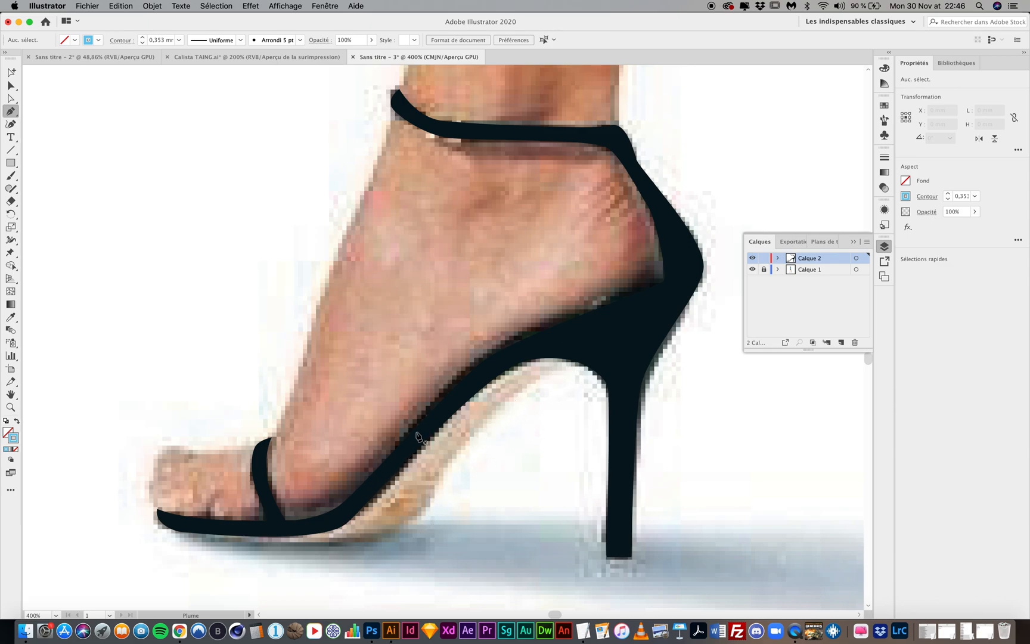
Select the sandal shape and change its fill to green 41b53e.
{"action": "left_click", "coordinate": [11, 85]}
{"action": "left_click", "coordinate": [621, 337]}
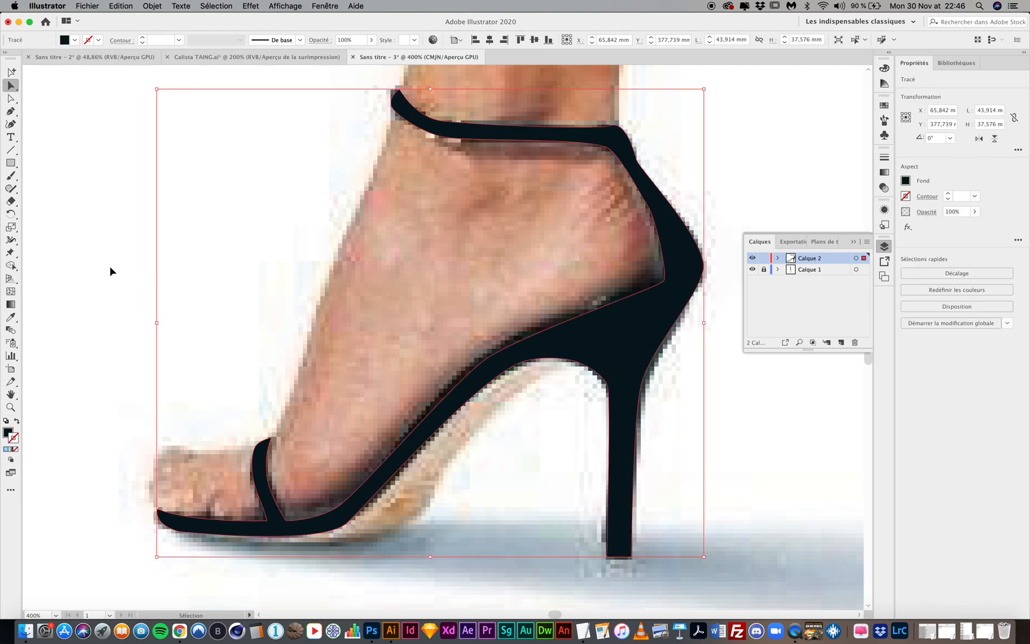
{"action": "left_click", "coordinate": [7, 434]}
{"action": "double_click", "coordinate": [6, 434]}
{"action": "type", "text": "3e99b5"}
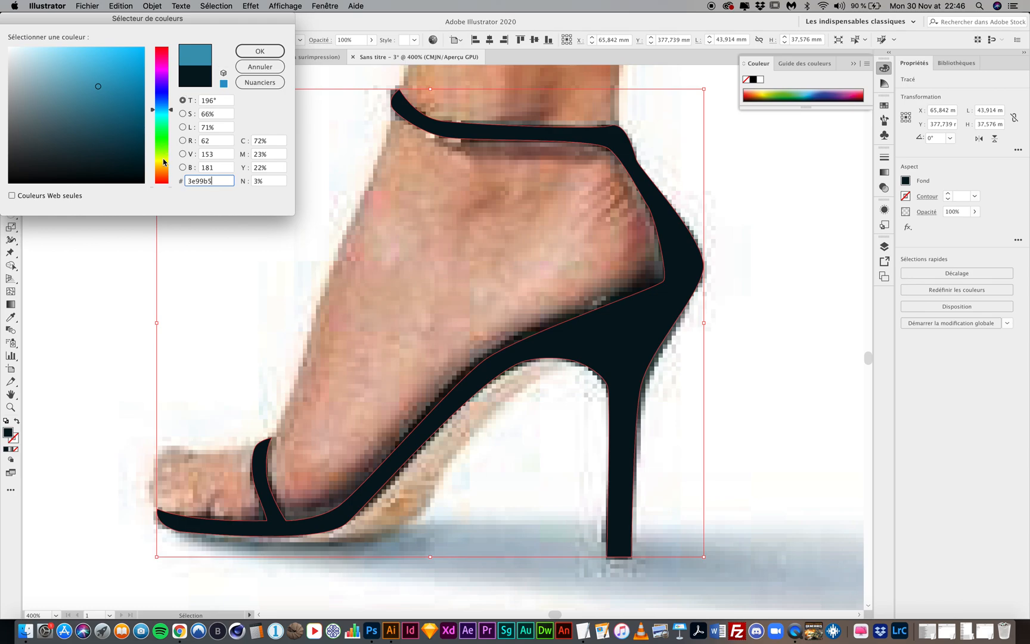
{"action": "left_click", "coordinate": [163, 140]}
{"action": "left_click", "coordinate": [259, 50]}
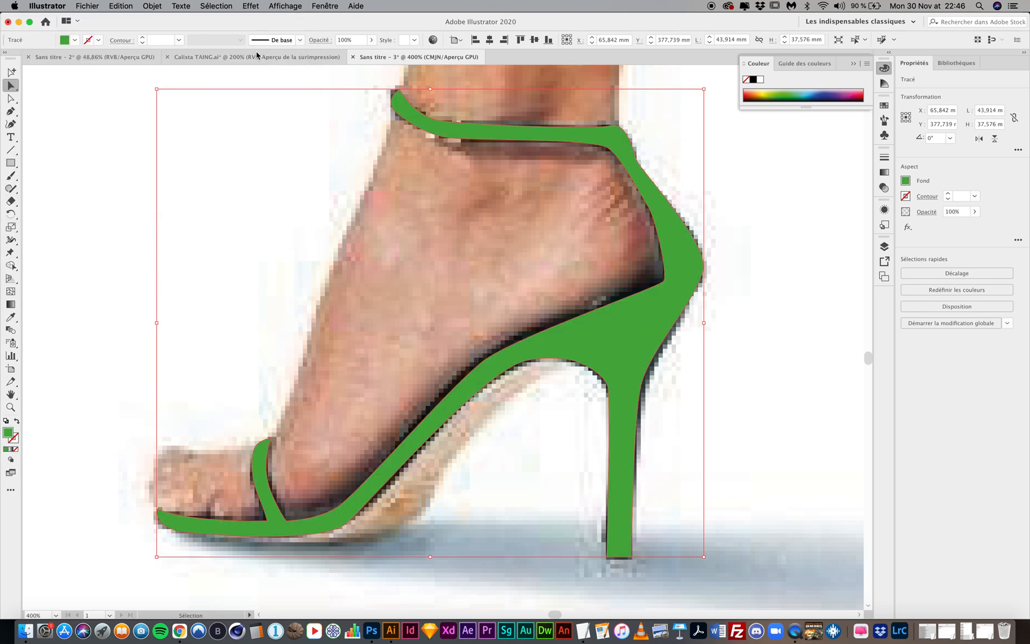
{"action": "left_click", "coordinate": [70, 186]}
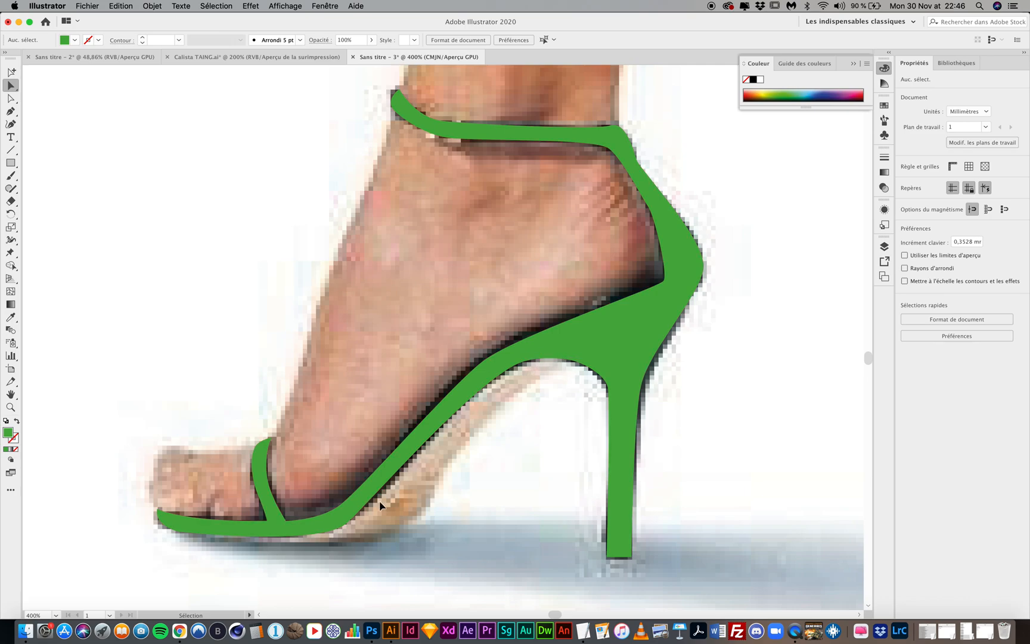
With the Pen tool active, set no fill and a pale blue #75d2fc stroke.
{"action": "left_click", "coordinate": [11, 112]}
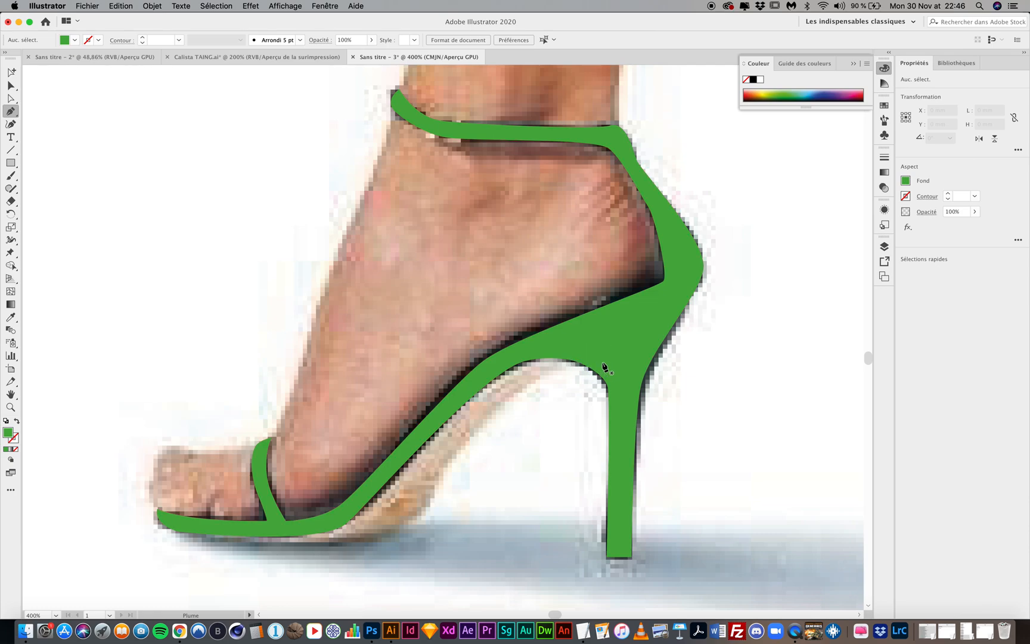
{"action": "left_click", "coordinate": [17, 423]}
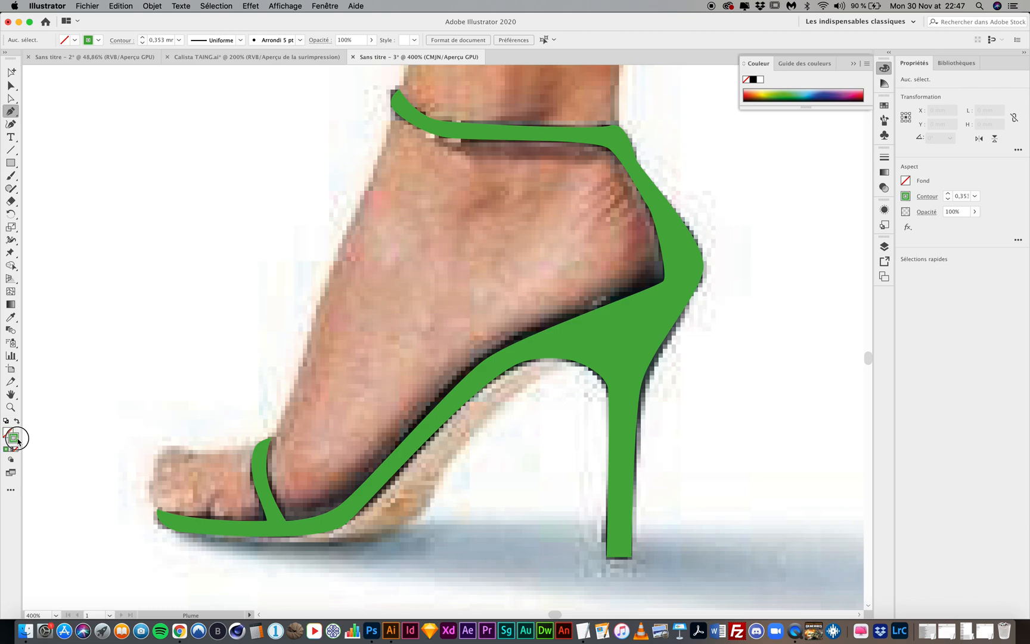
{"action": "double_click", "coordinate": [13, 437]}
{"action": "left_click", "coordinate": [168, 95]}
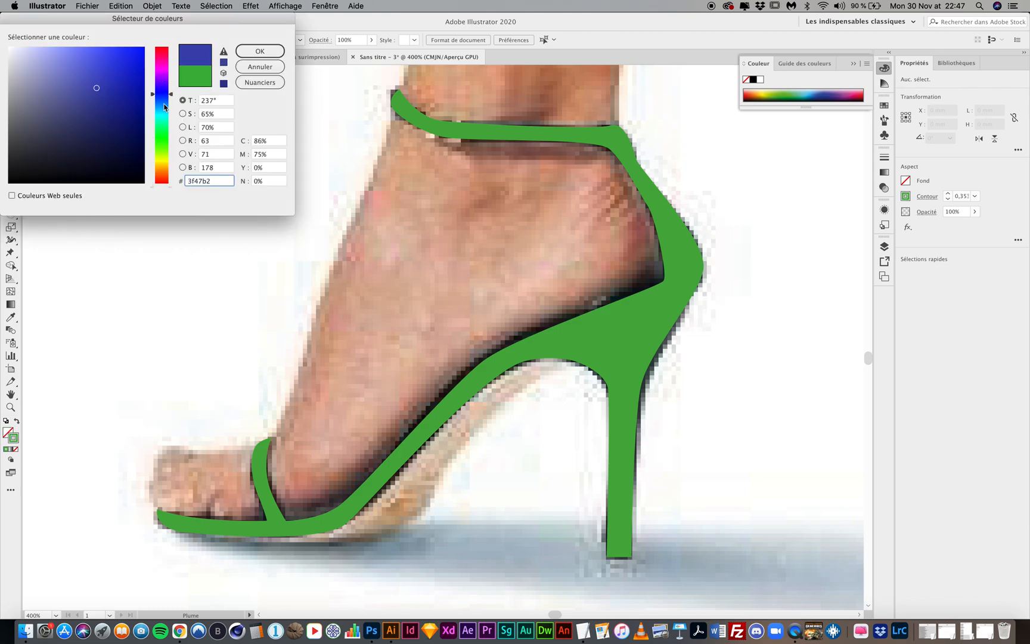
{"action": "left_click", "coordinate": [165, 107]}
{"action": "left_click", "coordinate": [102, 57]}
{"action": "left_click_drag", "start_coordinate": [77, 37], "coordinate": [59, 44]}
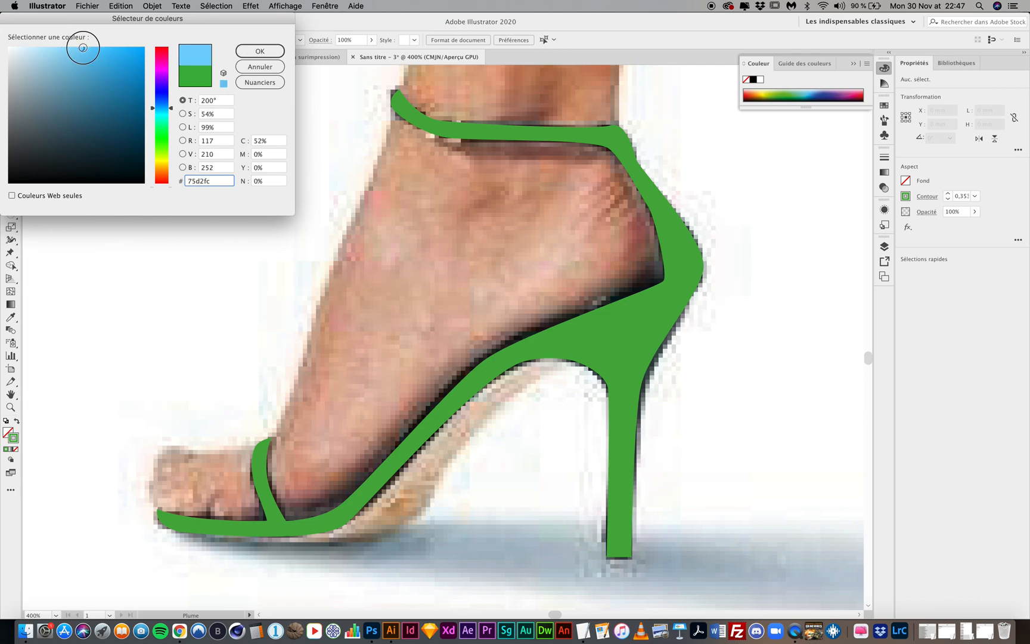
{"action": "left_click", "coordinate": [260, 51]}
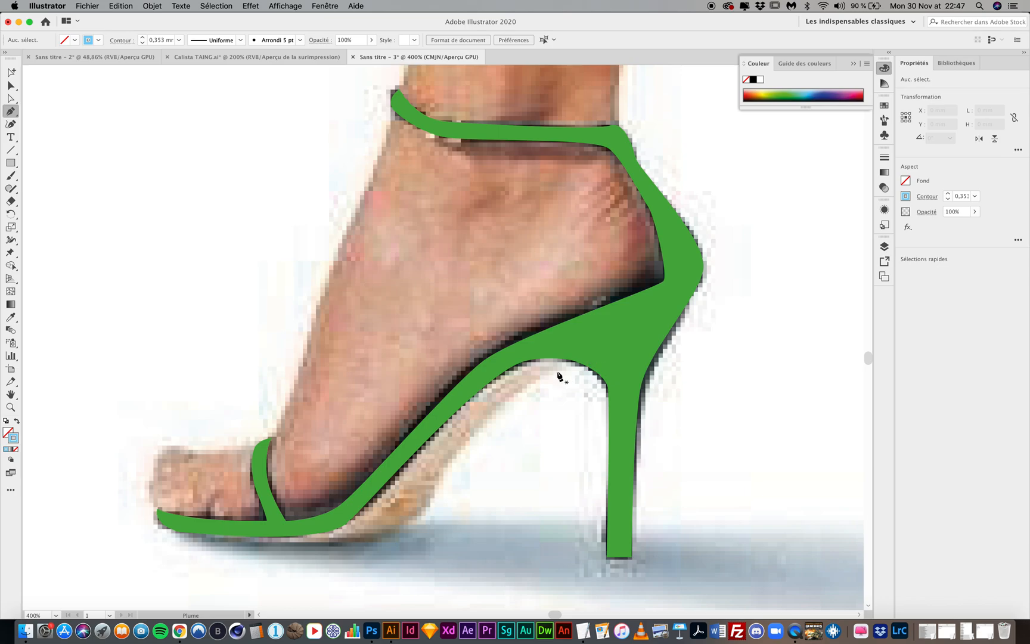
Trace the sole's underside from below the heel arch forward to the toe.
{"action": "left_click", "coordinate": [616, 367]}
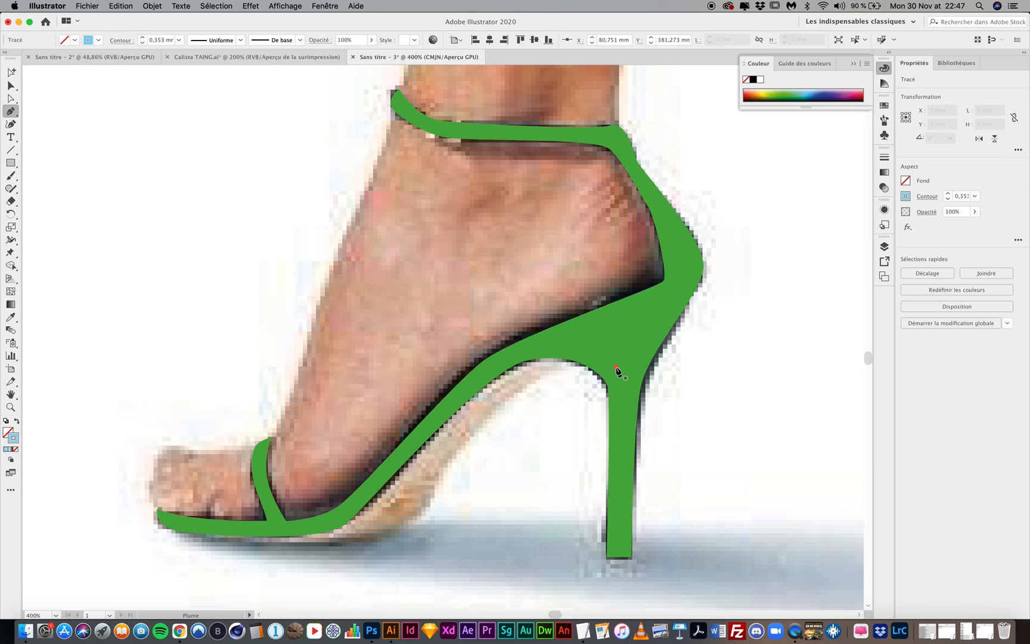
{"action": "left_click", "coordinate": [547, 372]}
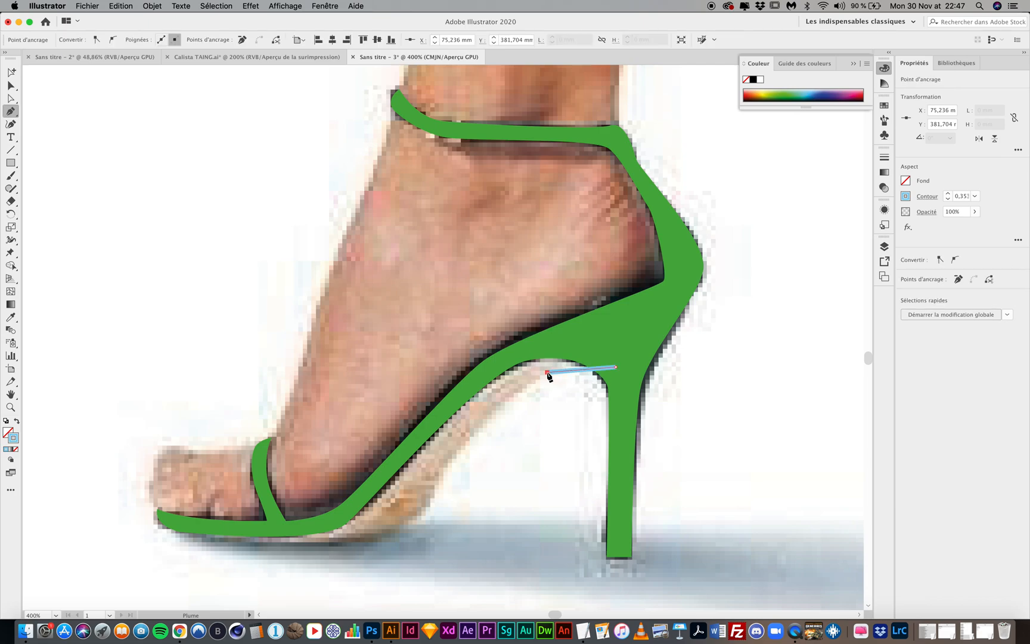
{"action": "left_click", "coordinate": [441, 468]}
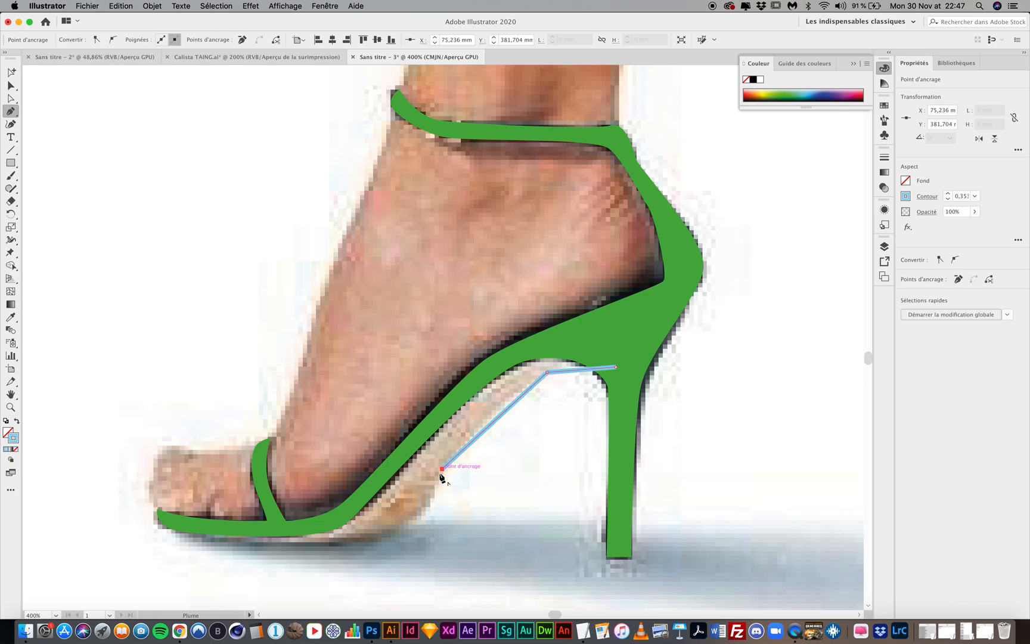
{"action": "left_click", "coordinate": [361, 541]}
{"action": "left_click", "coordinate": [215, 531]}
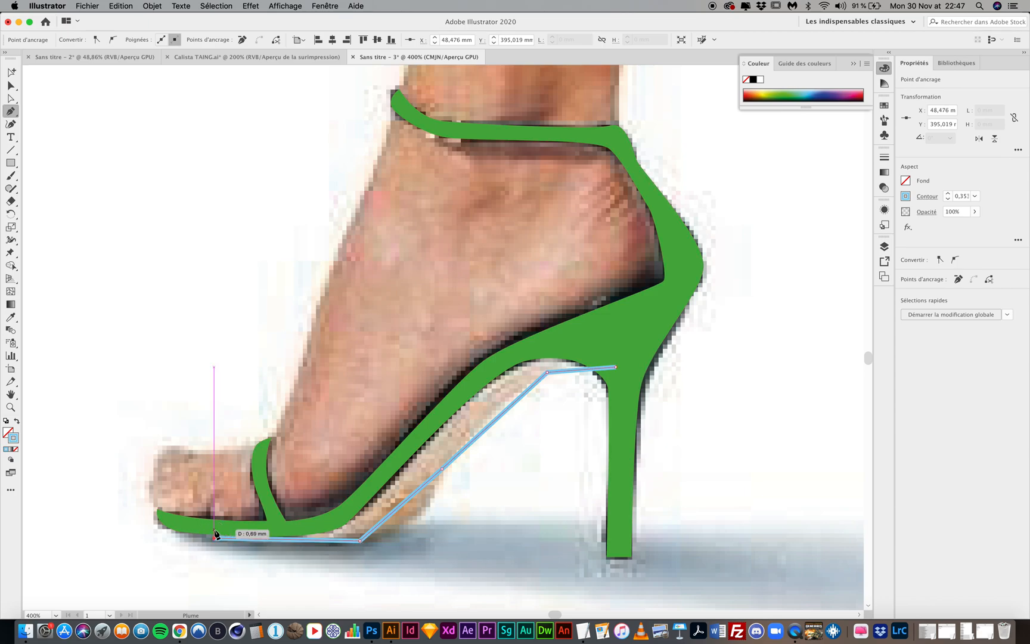
Trace the sole's top edge back from the toe, re-placing one misplaced point lower.
{"action": "left_click", "coordinate": [242, 530]}
{"action": "left_click", "coordinate": [275, 528]}
{"action": "left_click", "coordinate": [294, 527]}
{"action": "left_click", "coordinate": [318, 521]}
{"action": "left_click", "coordinate": [344, 507]}
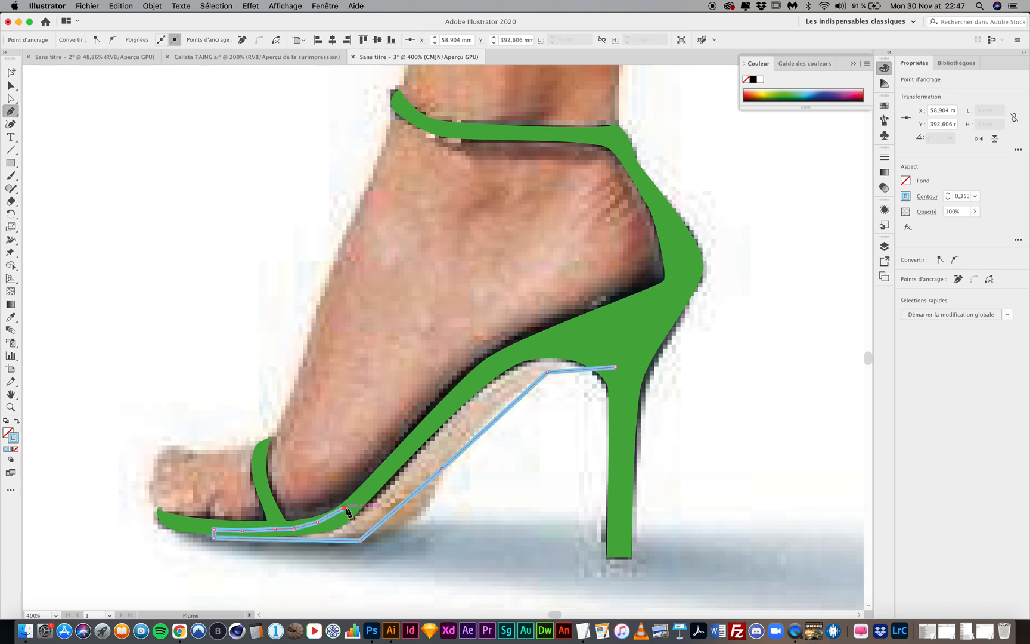
{"action": "key", "text": "super+z"}
{"action": "left_click", "coordinate": [339, 515]}
Curve the outline up the arch to the heel and close the sole shape at its start.
{"action": "left_click_drag", "start_coordinate": [388, 468], "coordinate": [421, 442]}
{"action": "left_click", "coordinate": [417, 438]}
{"action": "left_click", "coordinate": [440, 413]}
{"action": "left_click_drag", "start_coordinate": [467, 387], "coordinate": [495, 370]}
{"action": "left_click", "coordinate": [495, 364]}
{"action": "left_click", "coordinate": [521, 348]}
{"action": "left_click_drag", "start_coordinate": [554, 341], "coordinate": [592, 362]}
{"action": "left_click", "coordinate": [616, 367]}
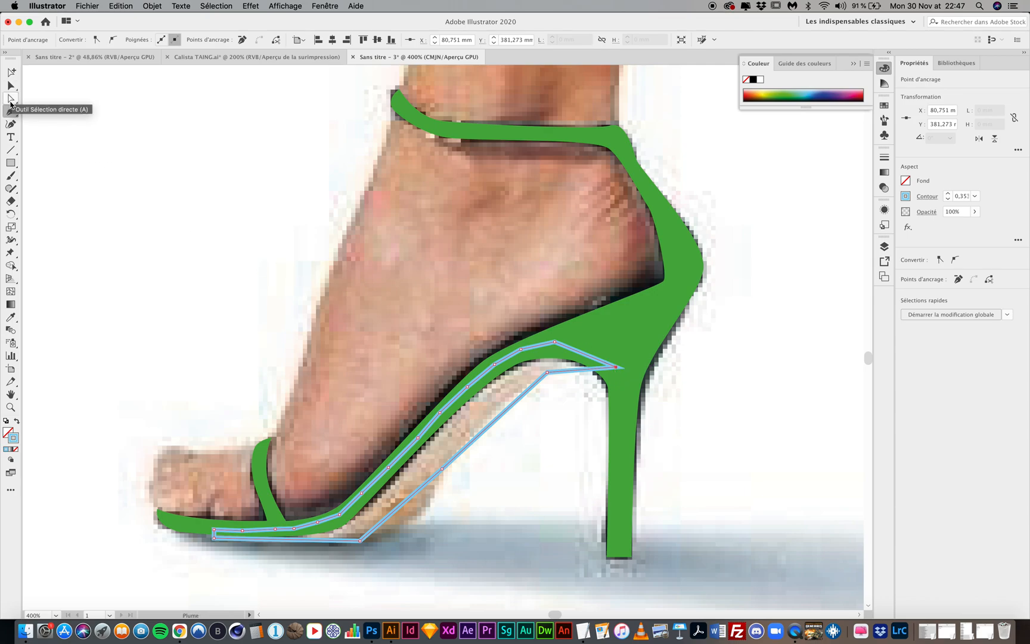
Pull curve handles from the sole's rear, middle and front anchors with the Anchor Point tool.
{"action": "left_click_drag", "start_coordinate": [11, 111], "coordinate": [54, 153]}
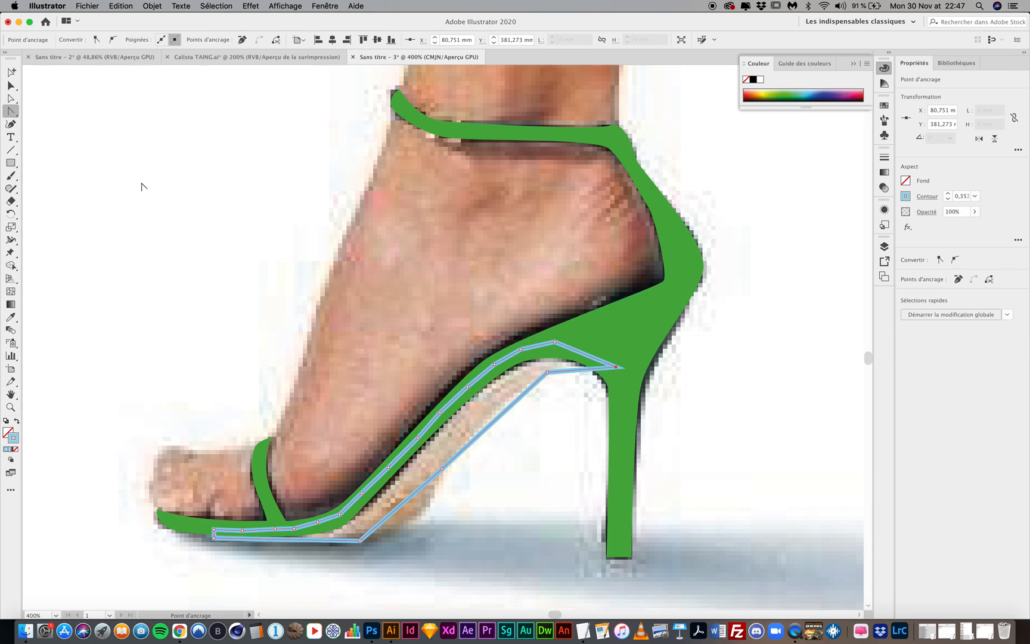
{"action": "left_click_drag", "start_coordinate": [547, 374], "coordinate": [516, 393]}
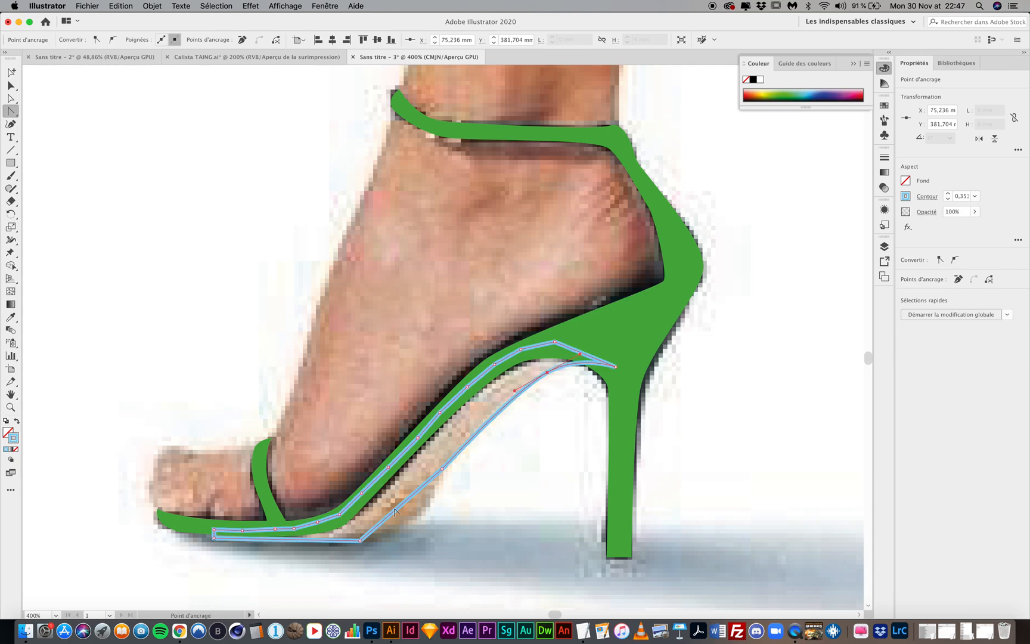
{"action": "left_click_drag", "start_coordinate": [442, 470], "coordinate": [427, 500]}
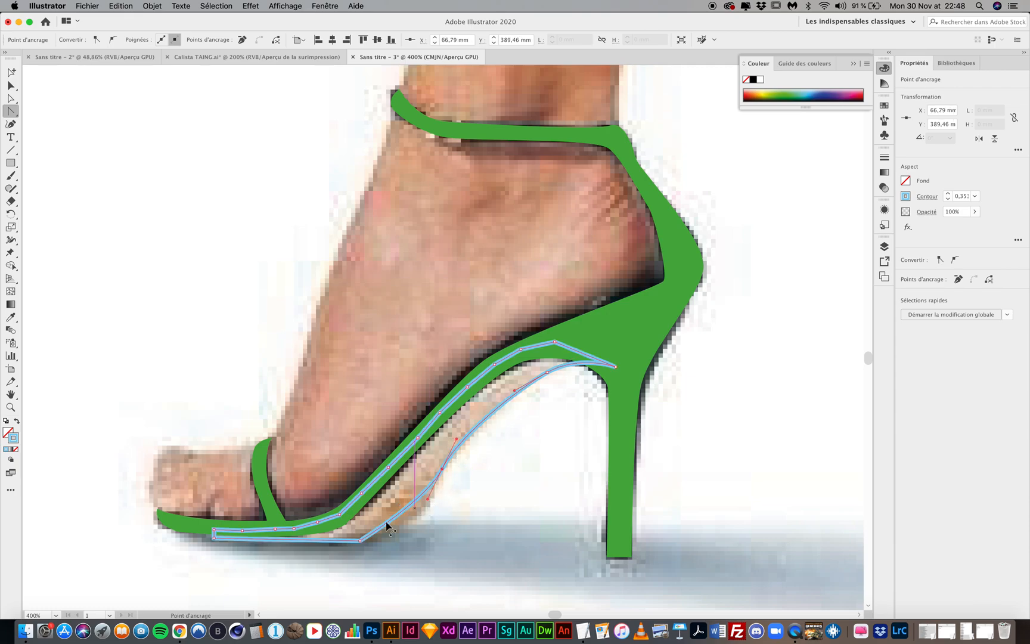
{"action": "left_click_drag", "start_coordinate": [360, 540], "coordinate": [320, 548]}
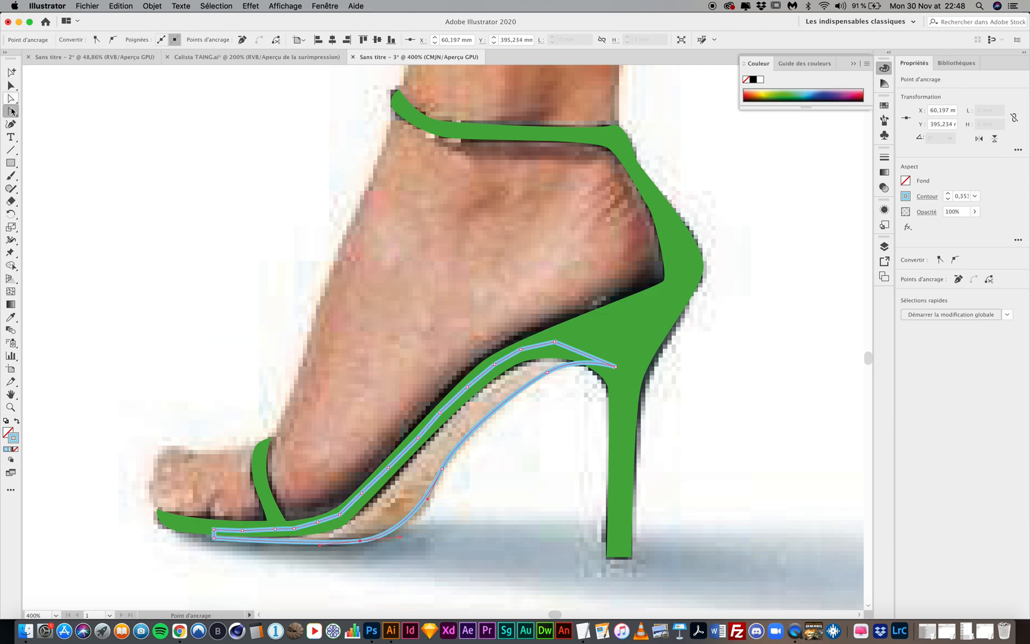
Fill the sole with beige sampled from the skin and send it behind the green sandal.
{"action": "left_click", "coordinate": [12, 317]}
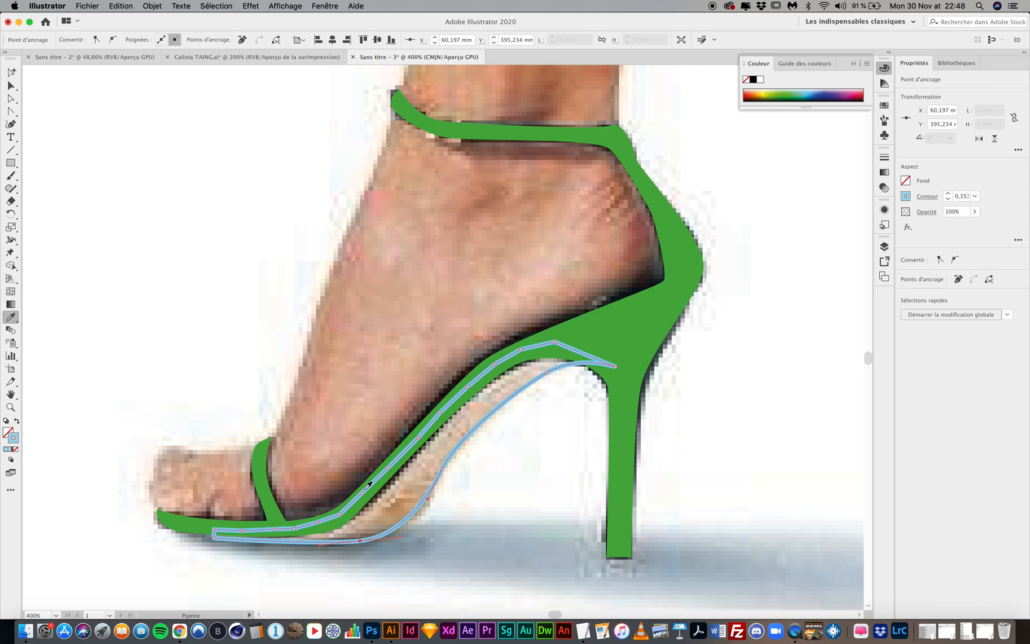
{"action": "left_click", "coordinate": [427, 470]}
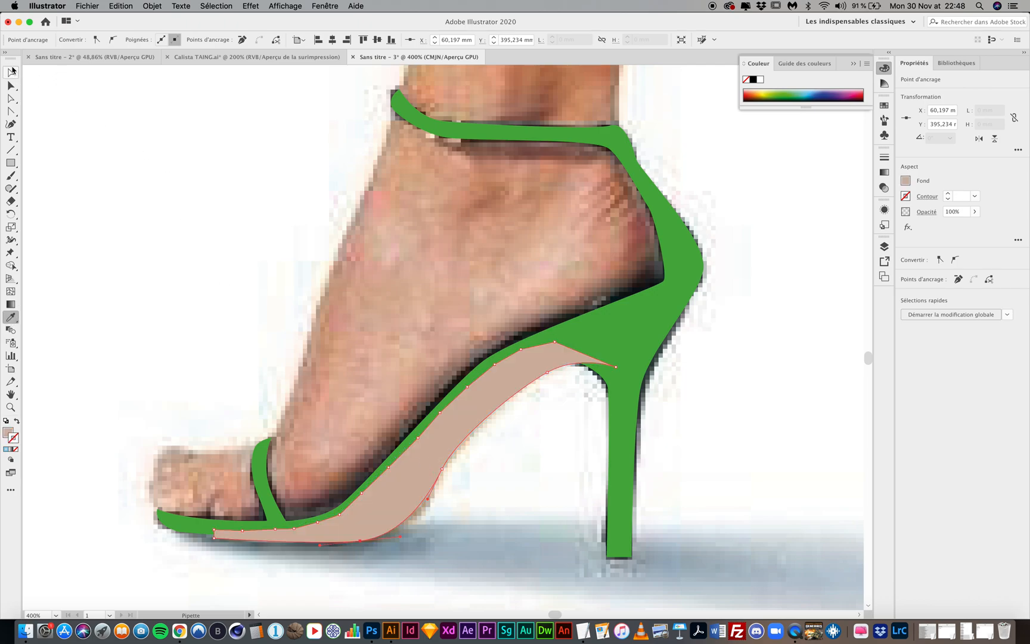
{"action": "left_click", "coordinate": [11, 84]}
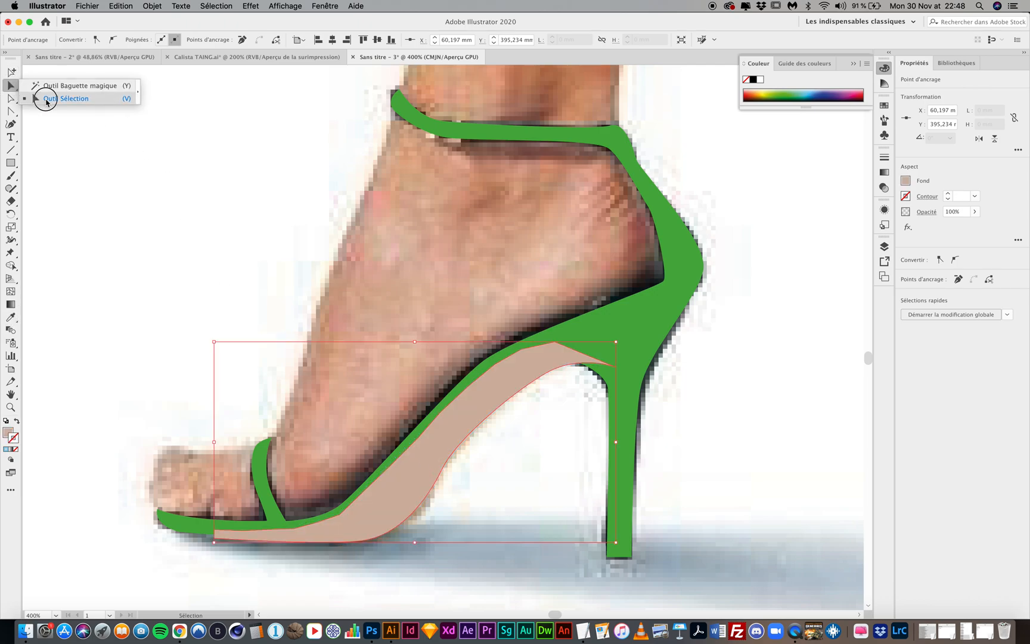
{"action": "left_click", "coordinate": [526, 377]}
{"action": "right_click", "coordinate": [525, 376]}
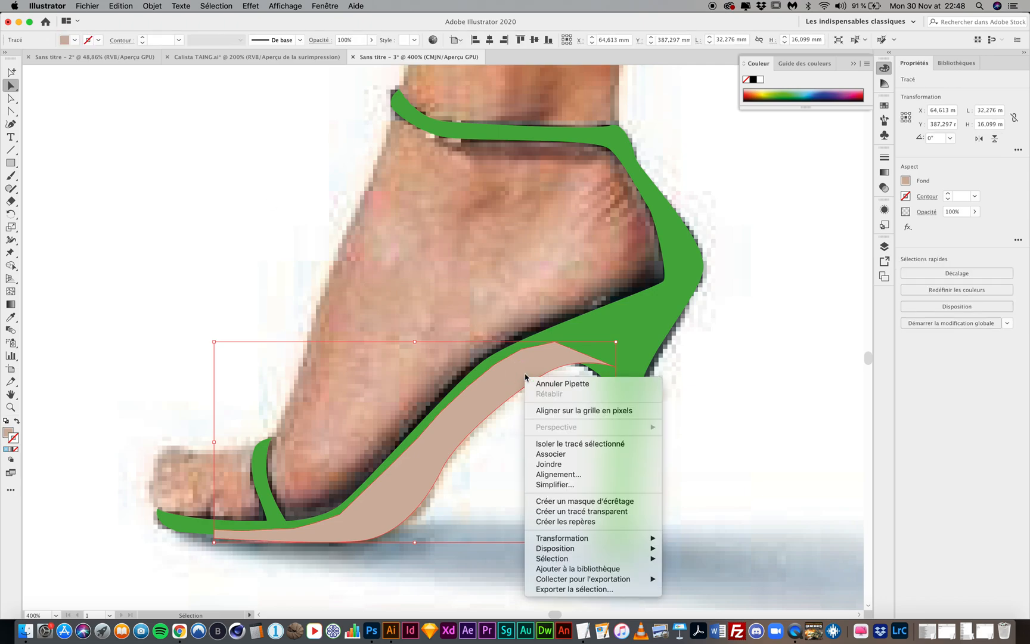
{"action": "mouse_move", "coordinate": [572, 548]}
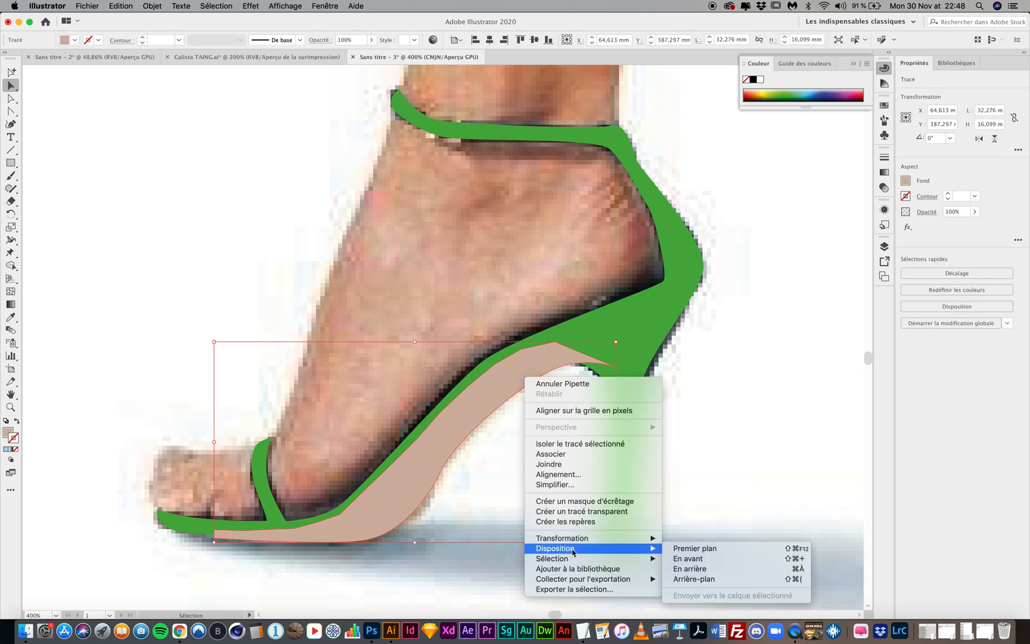
{"action": "left_click", "coordinate": [703, 578]}
{"action": "left_click", "coordinate": [723, 487]}
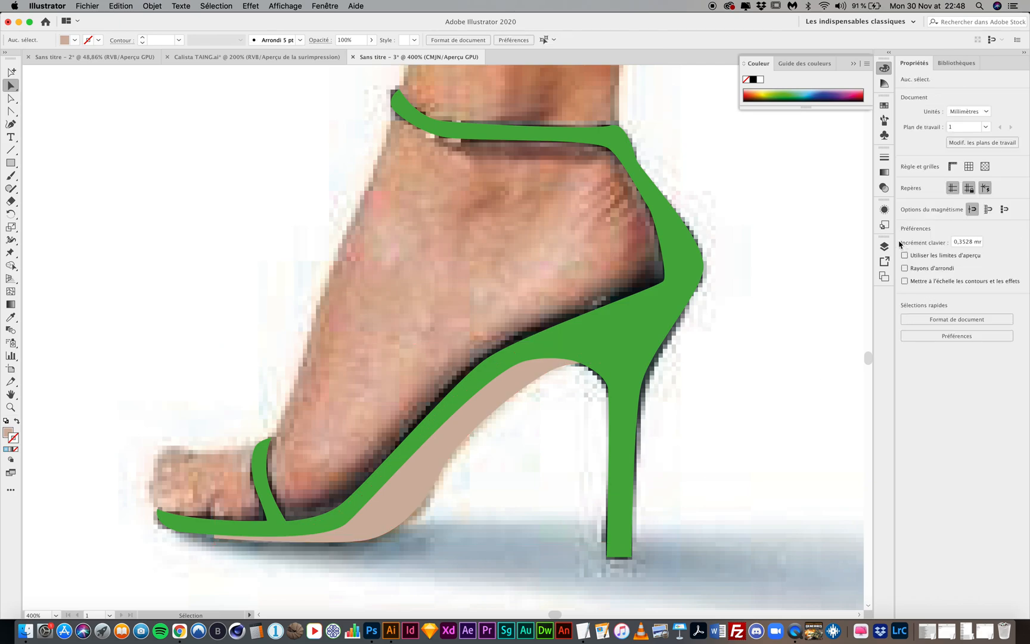
{"action": "left_click", "coordinate": [884, 247]}
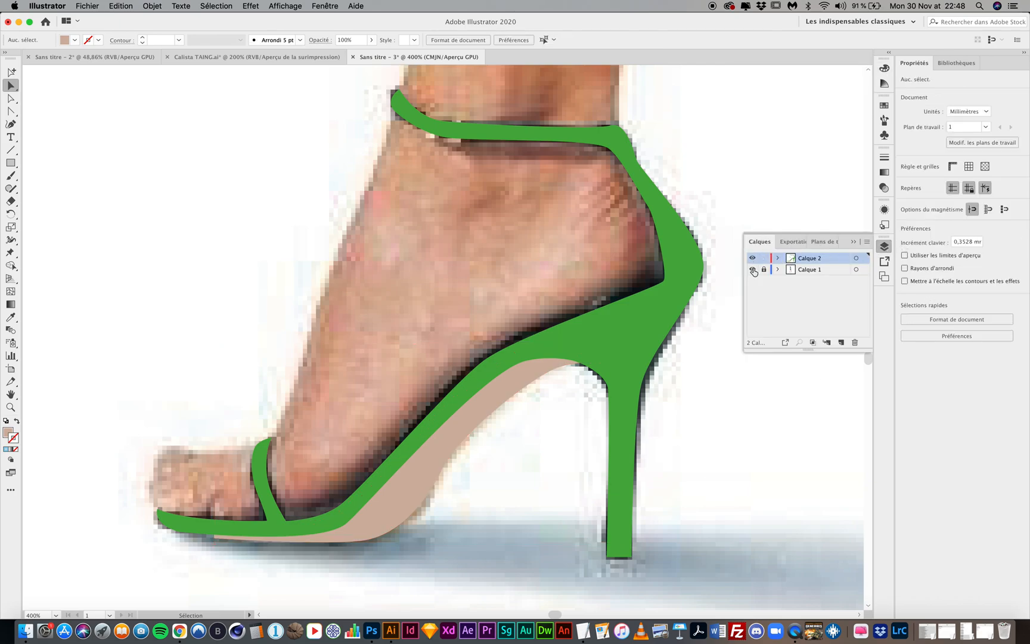
Hide the photo layer and adjust the beige sole's left and front anchors.
{"action": "left_click", "coordinate": [753, 270]}
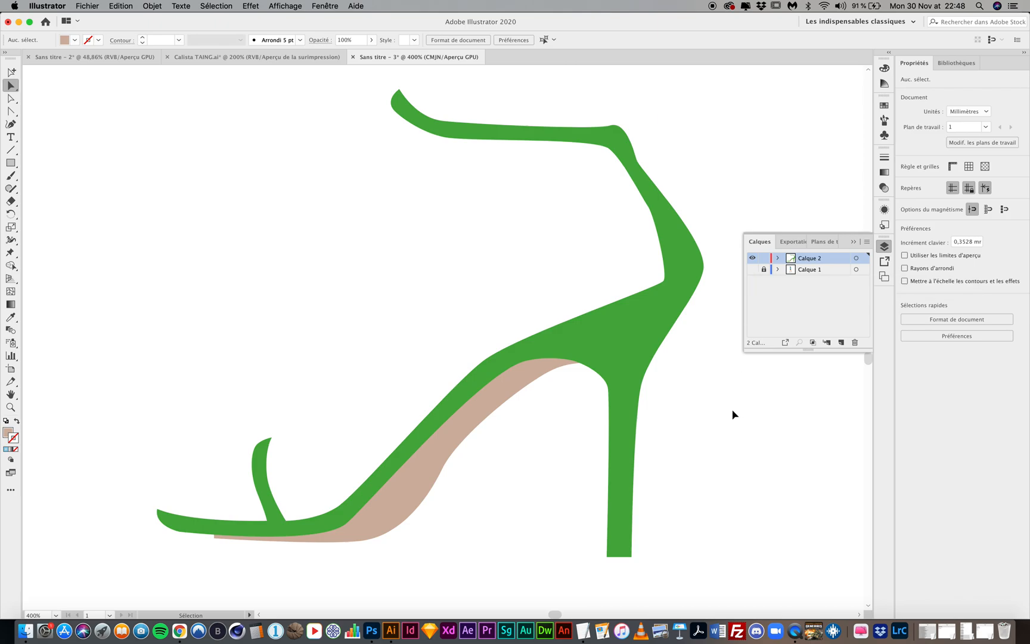
{"action": "left_click", "coordinate": [12, 100]}
{"action": "left_click", "coordinate": [214, 539]}
{"action": "left_click_drag", "start_coordinate": [213, 538], "coordinate": [188, 533]}
{"action": "left_click", "coordinate": [213, 572]}
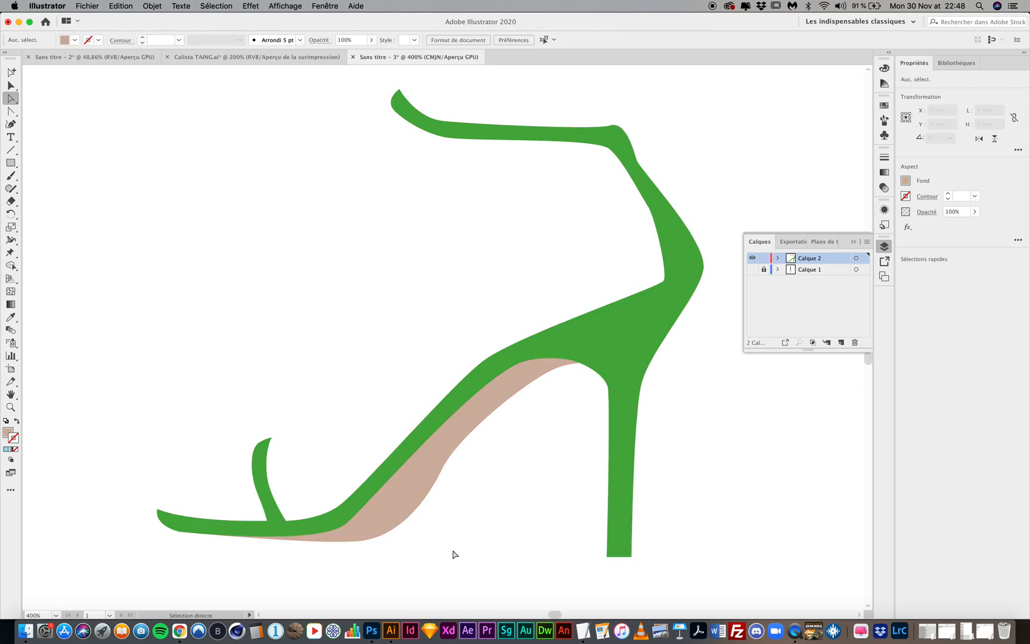
{"action": "left_click", "coordinate": [447, 469]}
{"action": "left_click_drag", "start_coordinate": [444, 472], "coordinate": [419, 506]}
{"action": "left_click", "coordinate": [460, 524]}
Reshape the green sandal's lower curve under its front, then select the whole green path.
{"action": "left_click", "coordinate": [345, 524]}
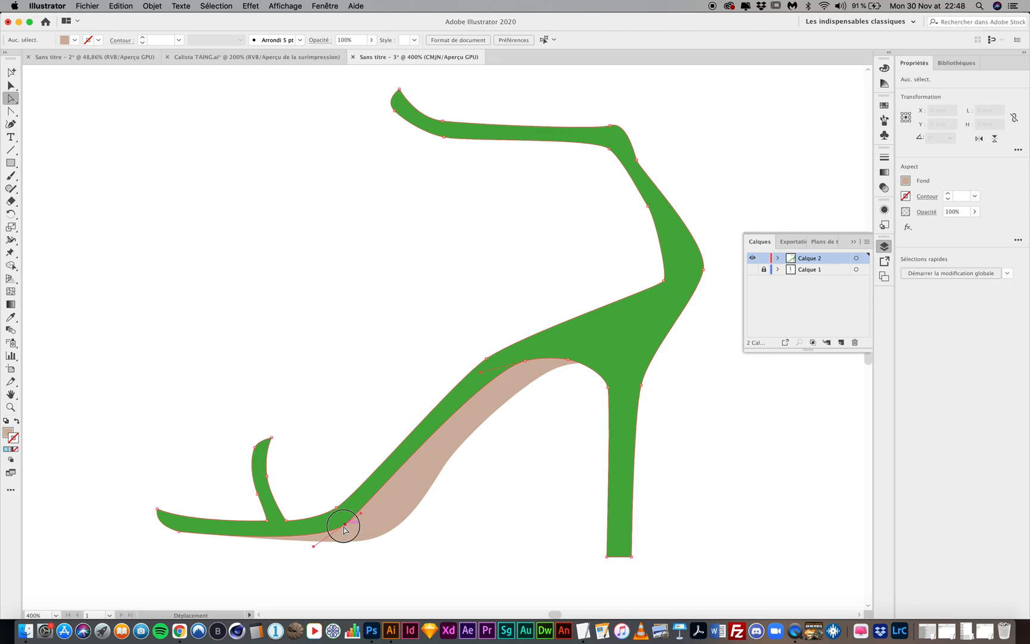
{"action": "left_click_drag", "start_coordinate": [314, 546], "coordinate": [320, 539]}
{"action": "left_click", "coordinate": [368, 575]}
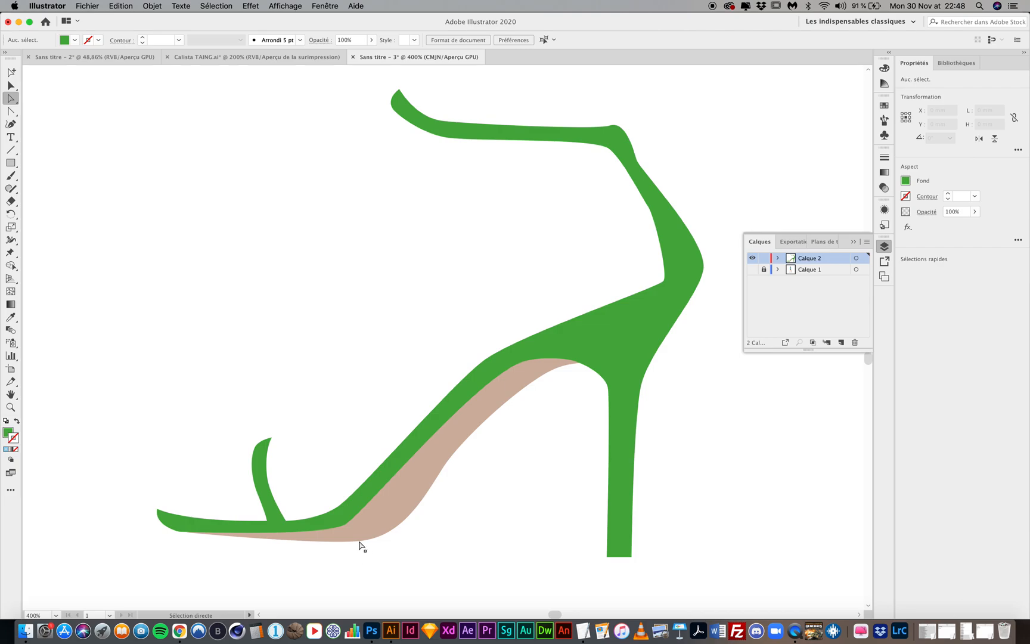
{"action": "left_click", "coordinate": [344, 525]}
{"action": "left_click_drag", "start_coordinate": [320, 540], "coordinate": [310, 541]}
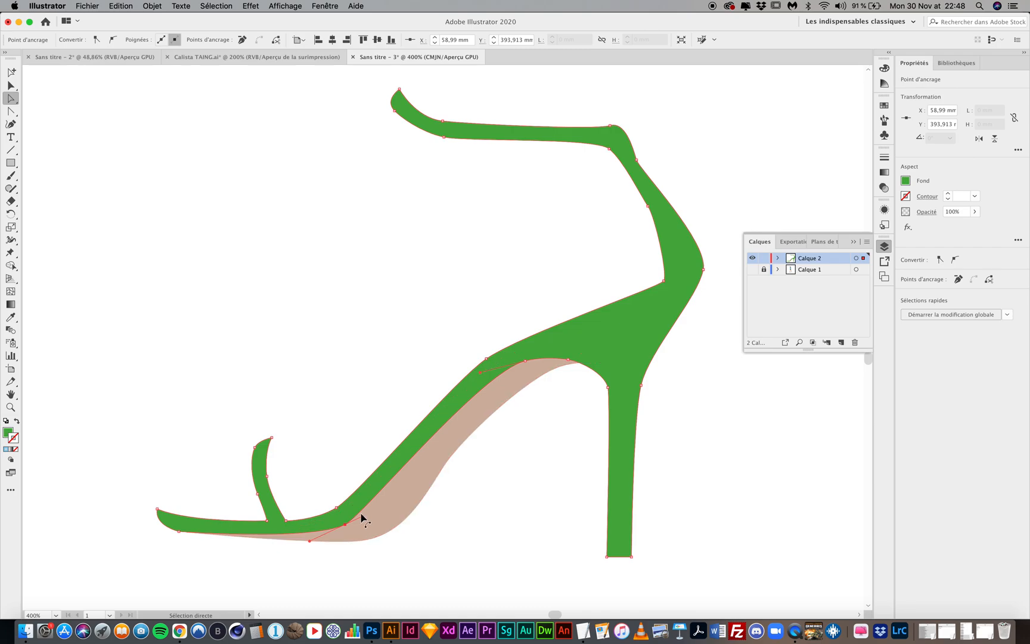
{"action": "left_click_drag", "start_coordinate": [362, 518], "coordinate": [375, 518]}
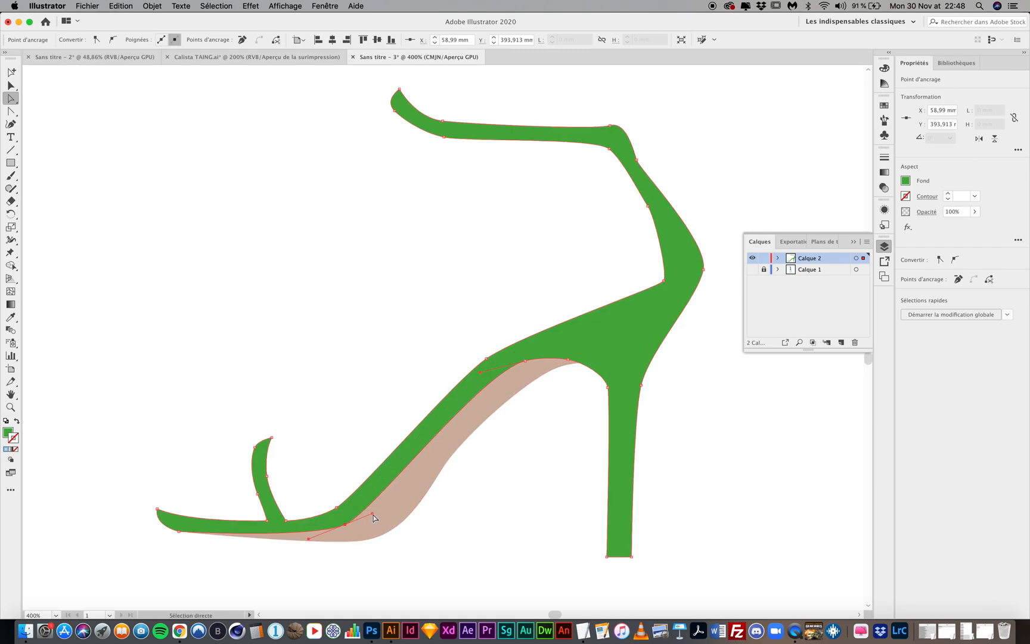
{"action": "left_click", "coordinate": [498, 529]}
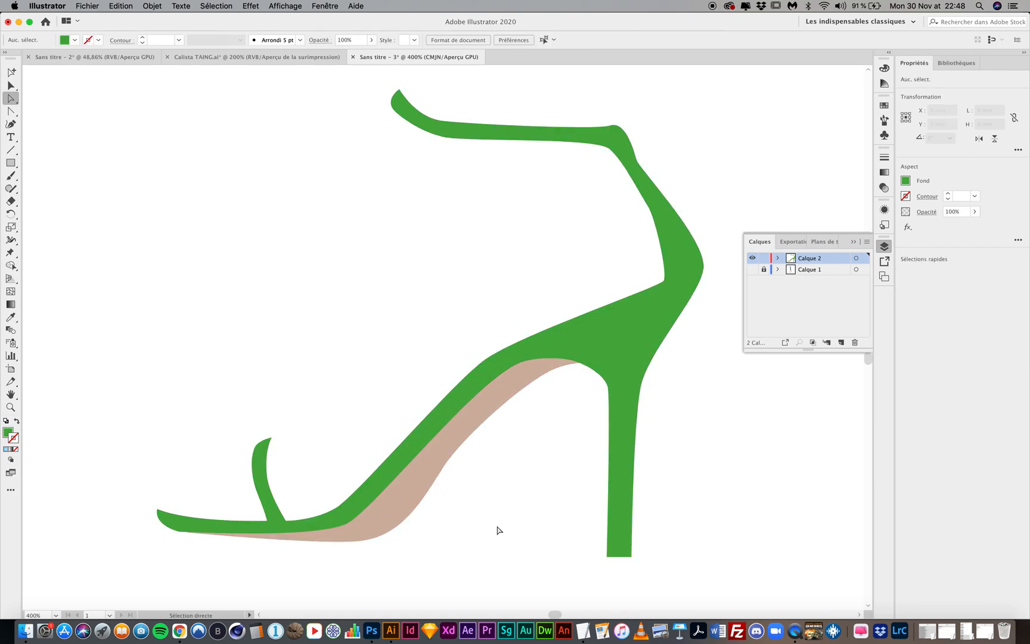
{"action": "key", "text": "super+a"}
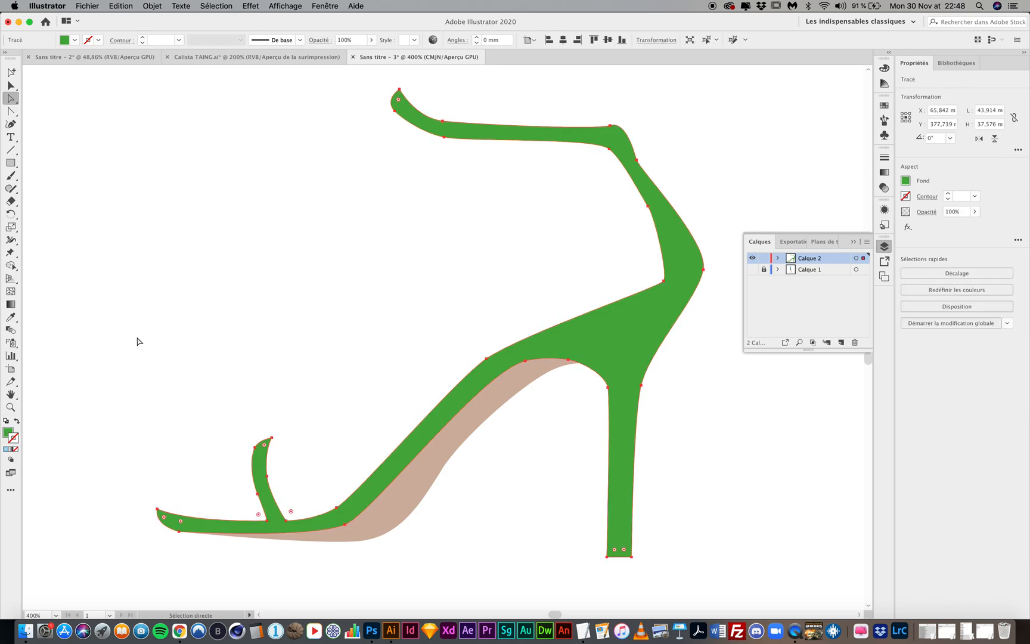
Fill the sandal with near-black #191919 and make the Calque 1 photo layer visible again.
{"action": "double_click", "coordinate": [8, 433]}
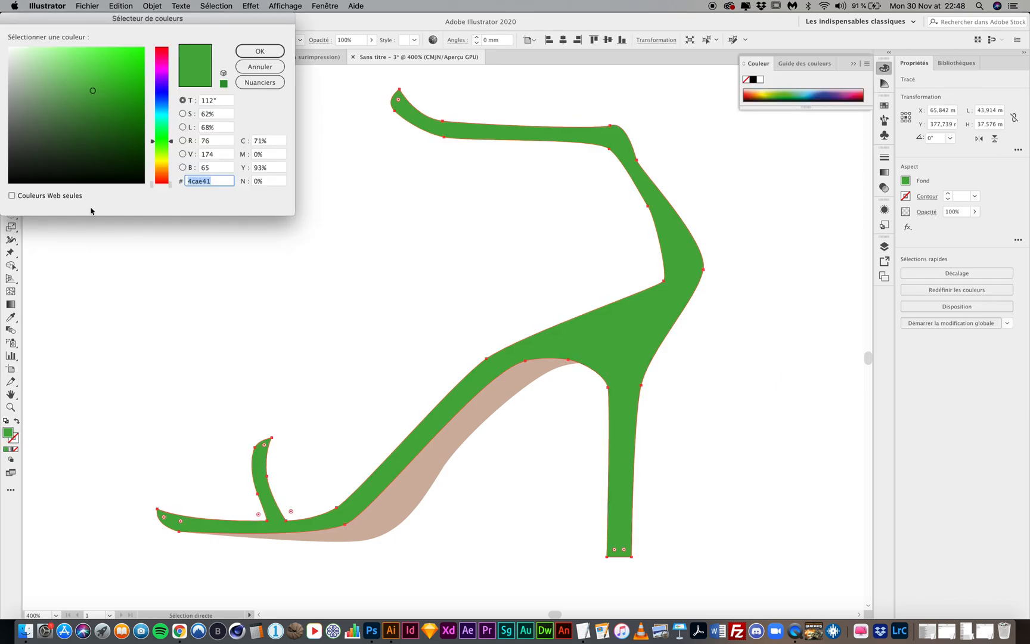
{"action": "left_click_drag", "start_coordinate": [15, 171], "coordinate": [2, 171]}
{"action": "left_click", "coordinate": [260, 51]}
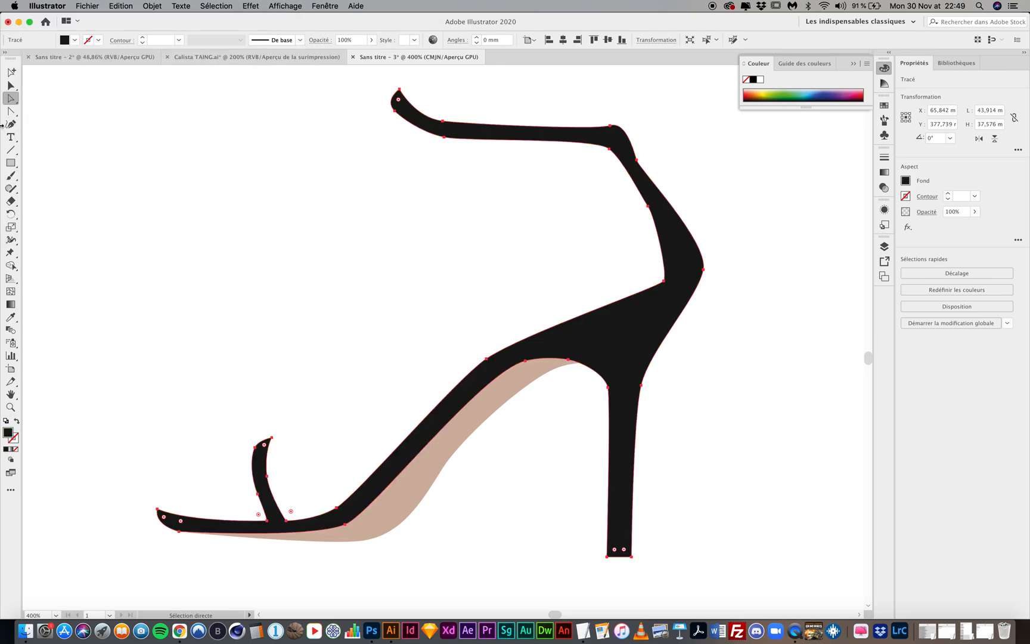
{"action": "left_click", "coordinate": [10, 73]}
{"action": "left_click", "coordinate": [11, 85]}
{"action": "left_click", "coordinate": [88, 145]}
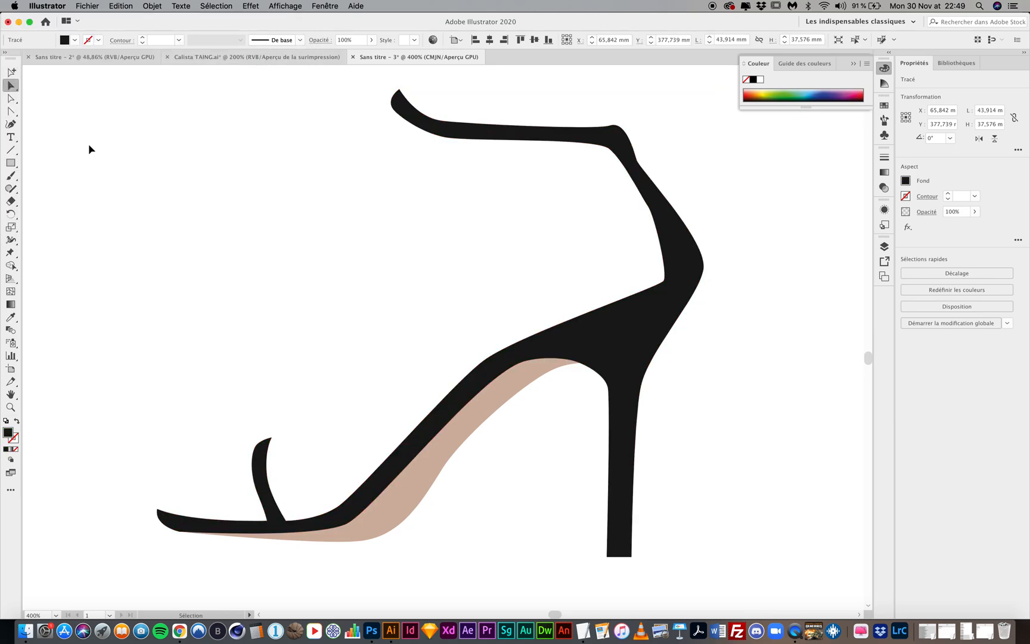
{"action": "left_click", "coordinate": [884, 247]}
{"action": "left_click", "coordinate": [753, 268]}
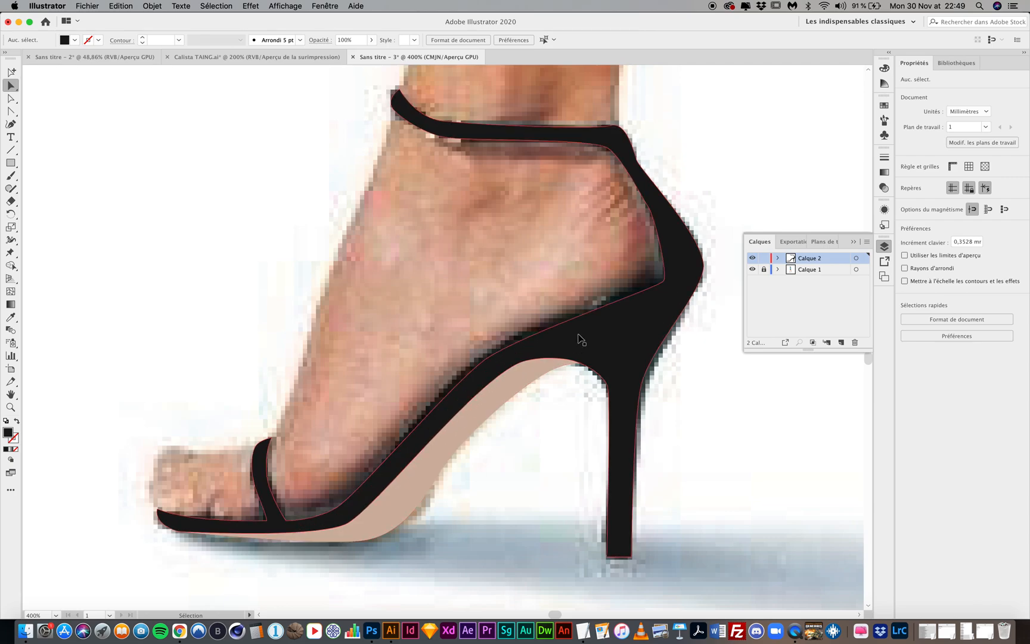
Choose the Pen tool and set a bright green stroke colour.
{"action": "left_click", "coordinate": [11, 112]}
{"action": "left_click", "coordinate": [50, 110]}
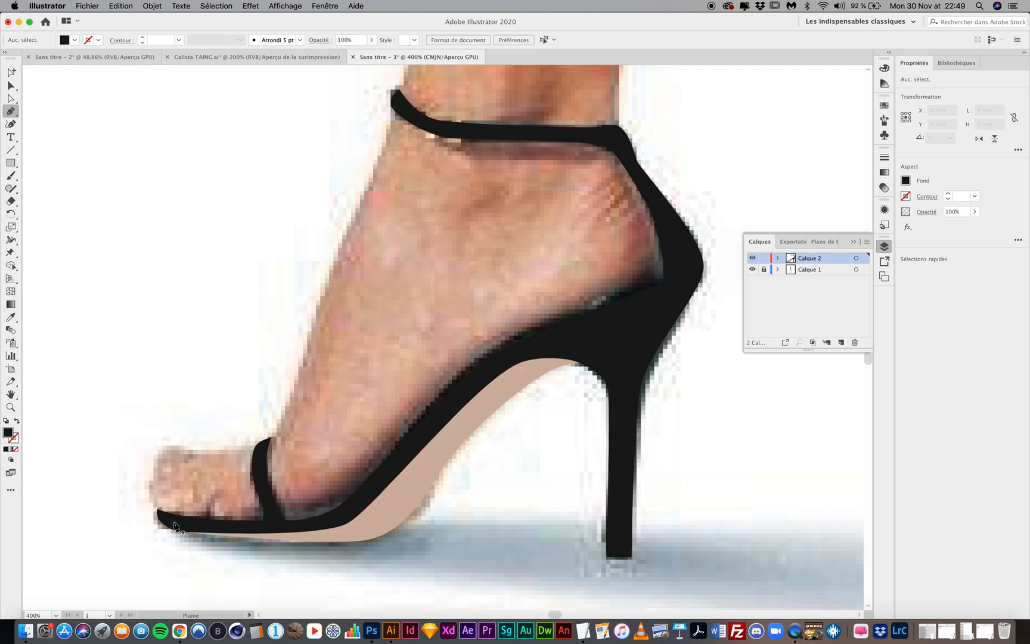
{"action": "left_click", "coordinate": [16, 422]}
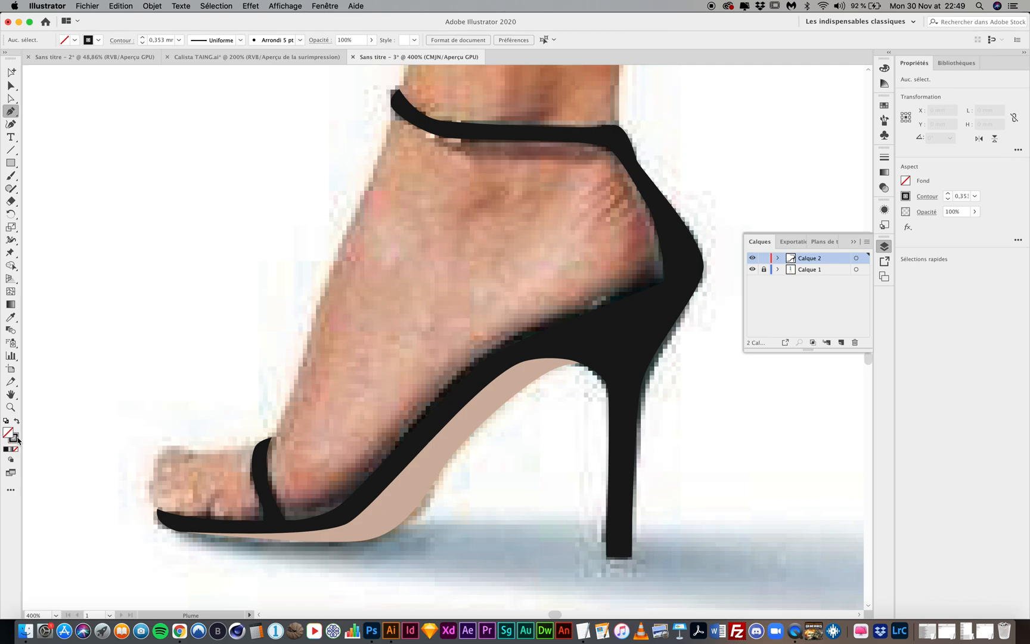
{"action": "double_click", "coordinate": [13, 438]}
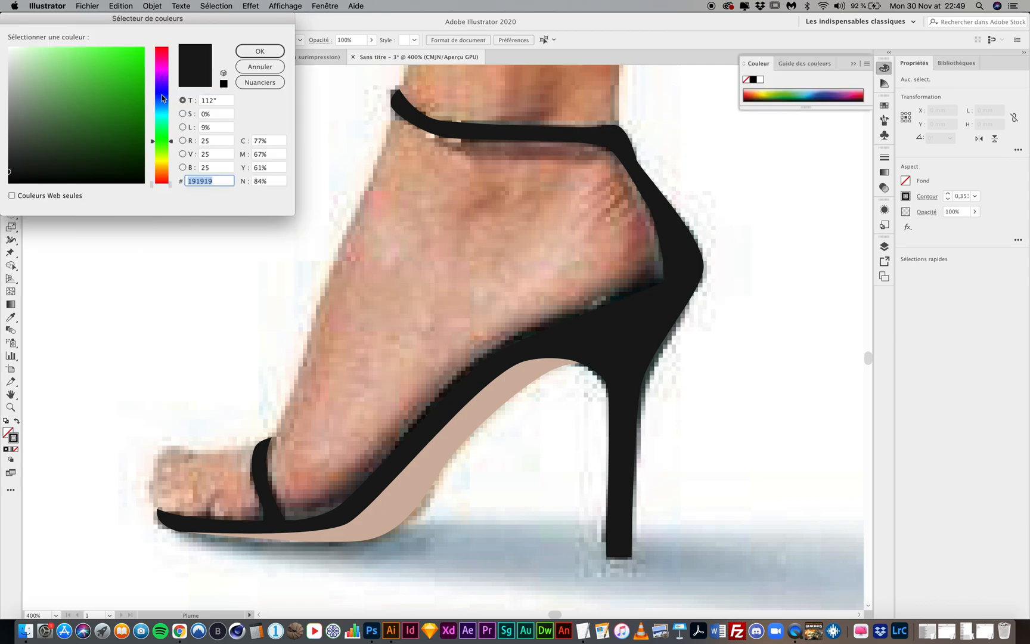
{"action": "mouse_move", "coordinate": [136, 89]}
{"action": "left_mouse_down"}
{"action": "mouse_move", "coordinate": [126, 41]}
{"action": "mouse_move", "coordinate": [112, 34]}
{"action": "left_mouse_up"}
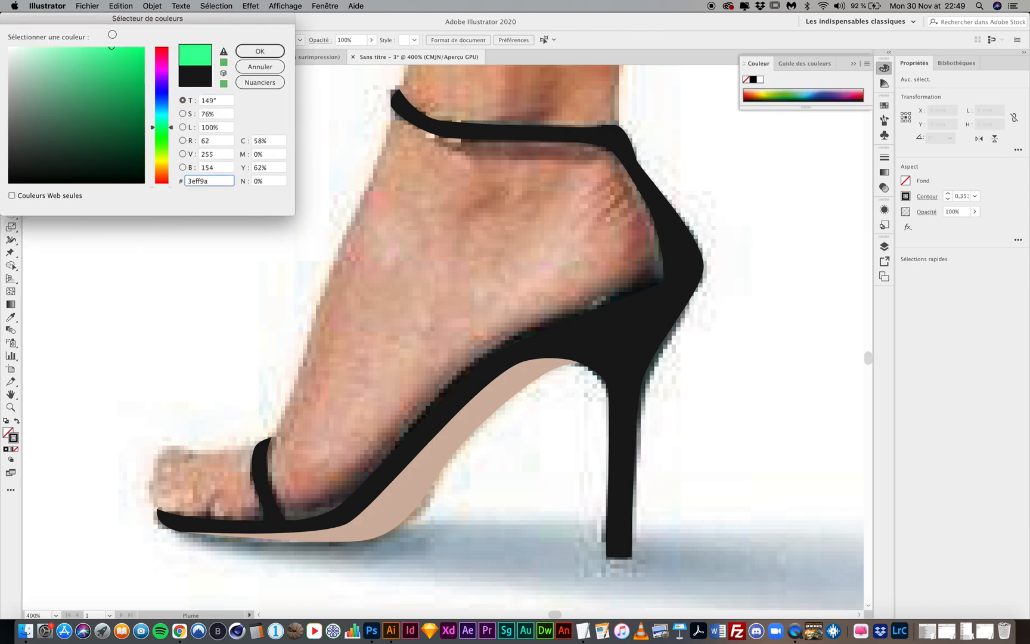
{"action": "left_click", "coordinate": [252, 50]}
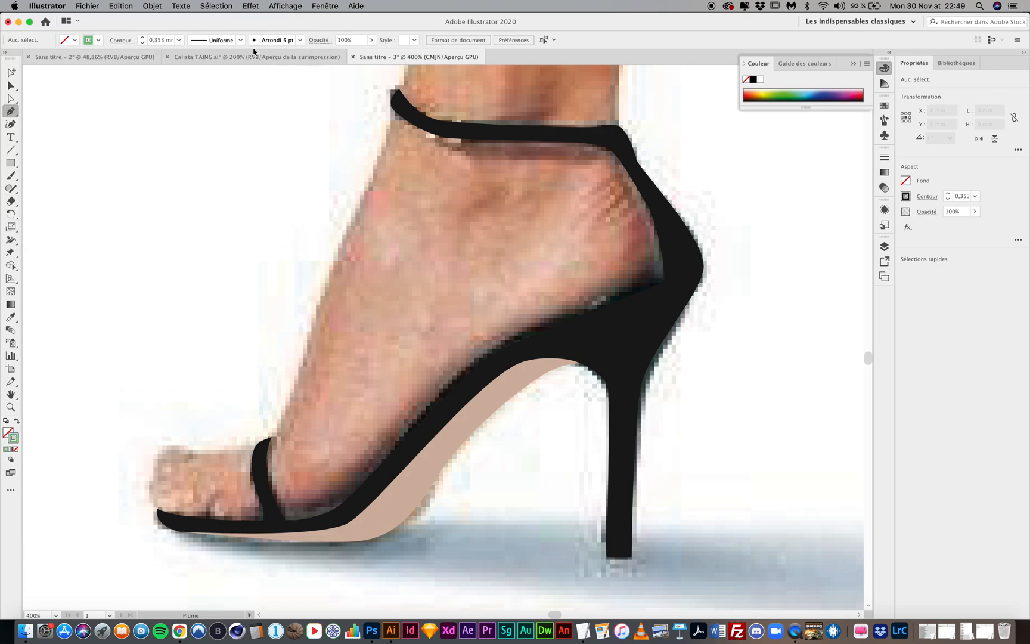
Start the foot outline at the sole's front tip and trace over the toes.
{"action": "left_click", "coordinate": [171, 522]}
{"action": "left_click_drag", "start_coordinate": [154, 477], "coordinate": [172, 450]}
{"action": "left_click", "coordinate": [171, 447]}
{"action": "left_click", "coordinate": [210, 454]}
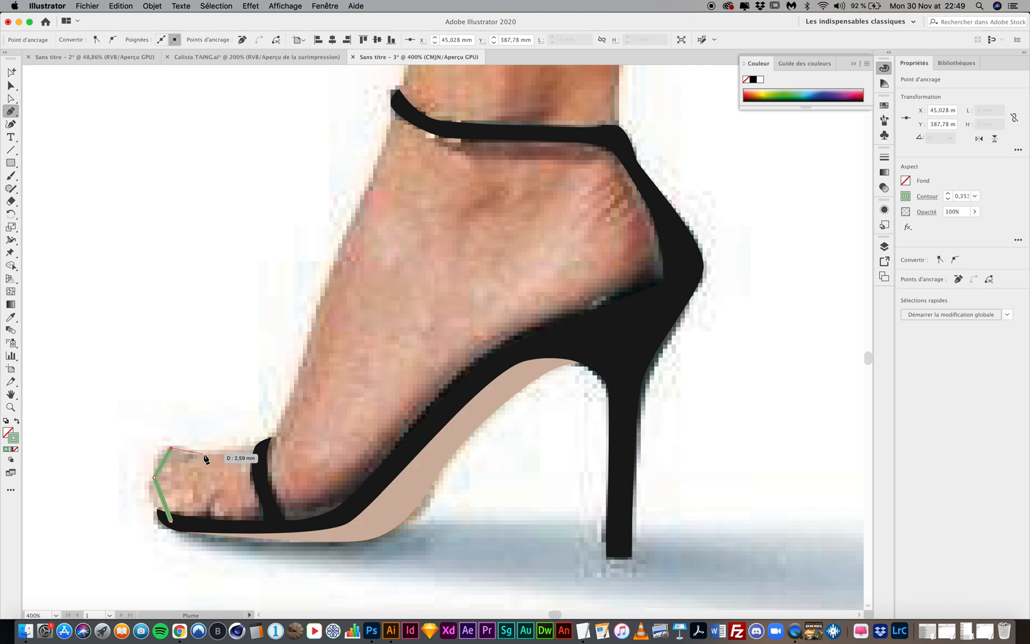
{"action": "left_click_drag", "start_coordinate": [261, 457], "coordinate": [266, 448]}
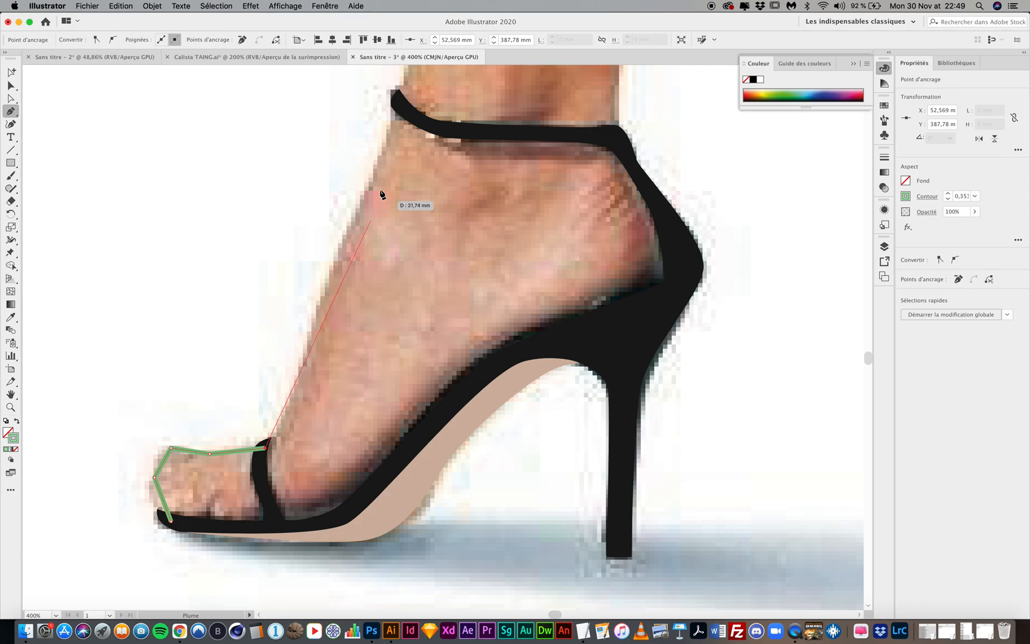
Continue the outline from the top of the instep along the ankle strap.
{"action": "left_click", "coordinate": [401, 106]}
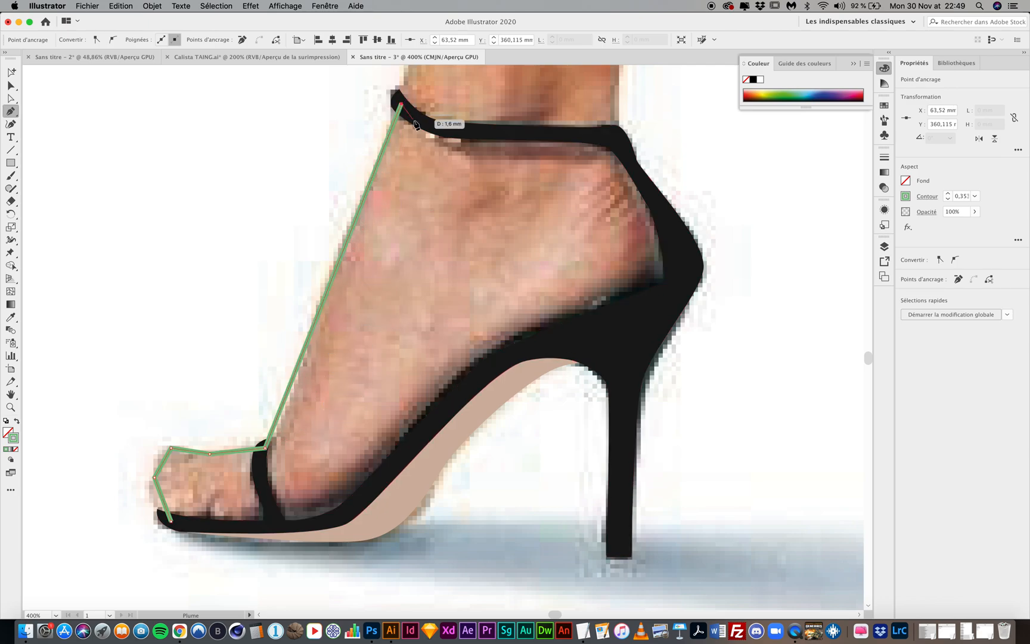
{"action": "left_click", "coordinate": [416, 121]}
{"action": "left_click", "coordinate": [449, 129]}
{"action": "left_click", "coordinate": [489, 130]}
{"action": "left_click", "coordinate": [527, 131]}
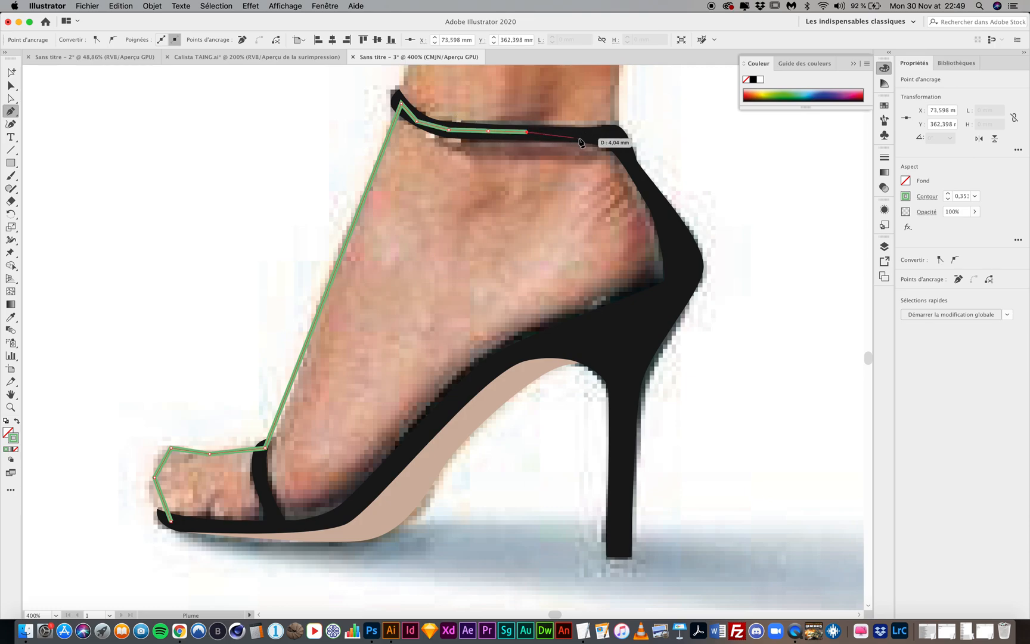
{"action": "left_click", "coordinate": [612, 136]}
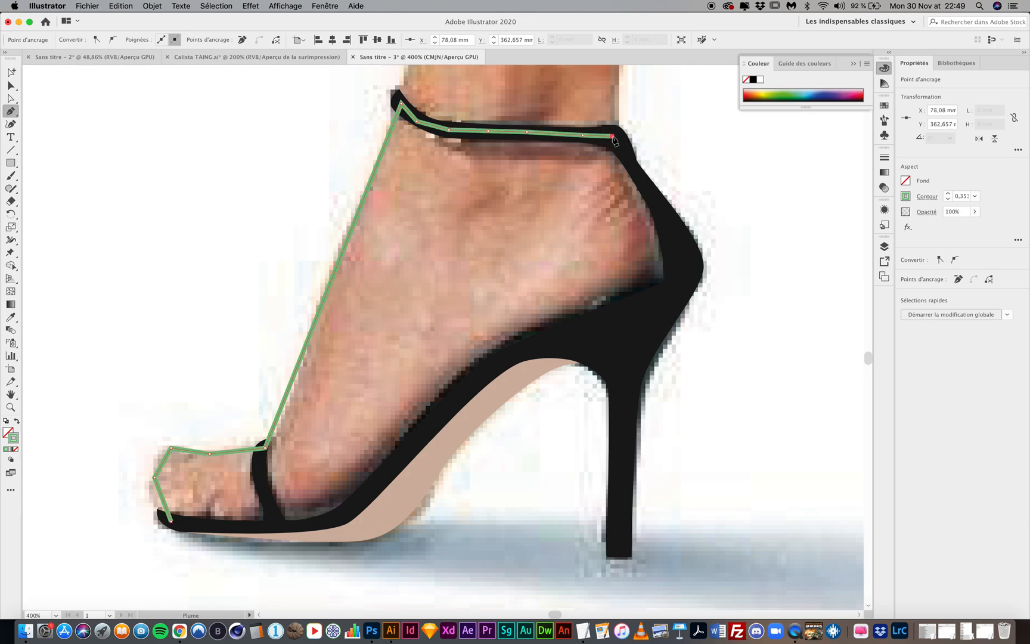
Carry the outline down the back of the heel toward the sole.
{"action": "left_click", "coordinate": [641, 181]}
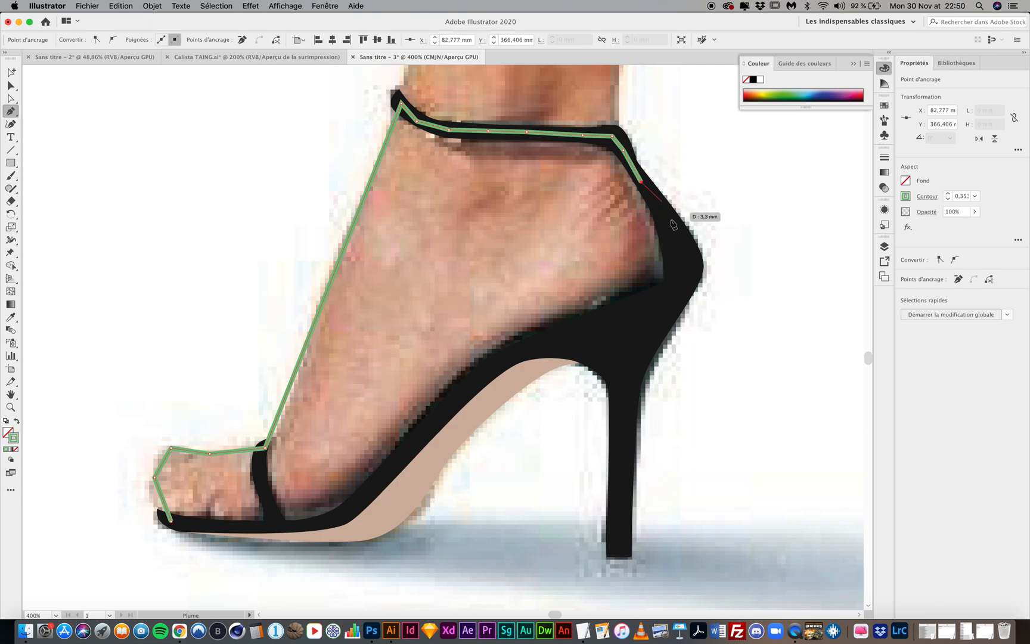
{"action": "left_click", "coordinate": [673, 233]}
{"action": "left_click", "coordinate": [681, 281]}
{"action": "left_click", "coordinate": [653, 313]}
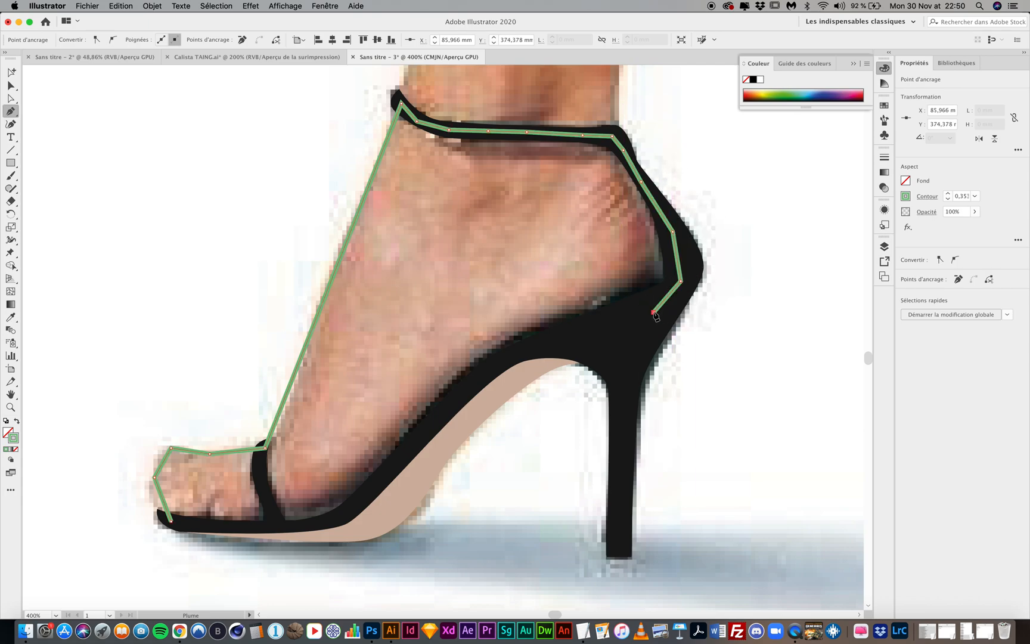
{"action": "left_click", "coordinate": [589, 335]}
Trace along the sole toward the toes and close the foot outline at its start.
{"action": "left_click", "coordinate": [505, 376]}
{"action": "left_click", "coordinate": [436, 461]}
{"action": "left_click", "coordinate": [383, 511]}
{"action": "left_click", "coordinate": [325, 531]}
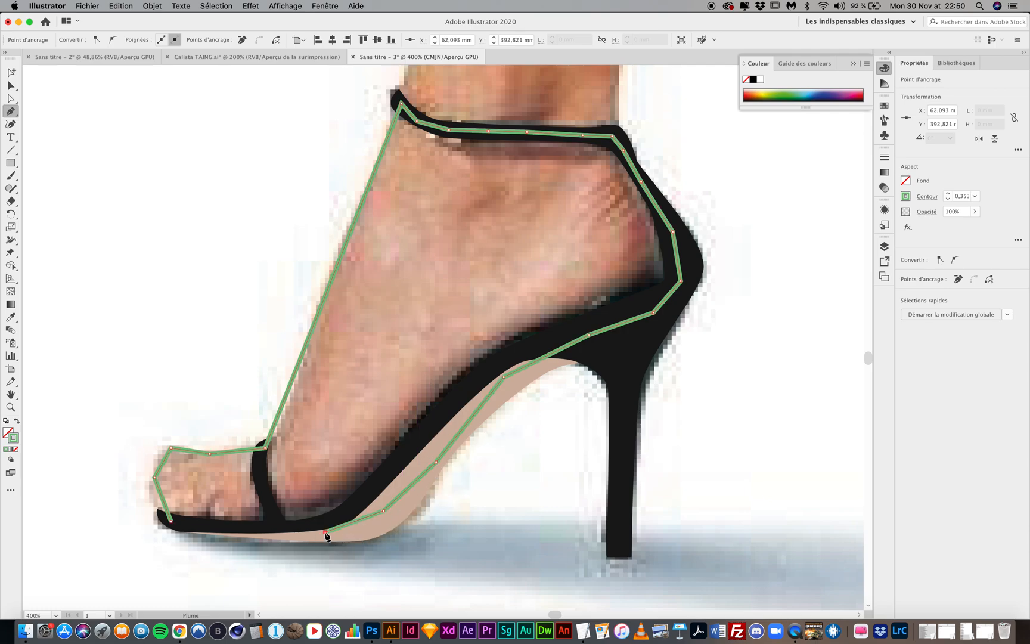
{"action": "left_click", "coordinate": [264, 527]}
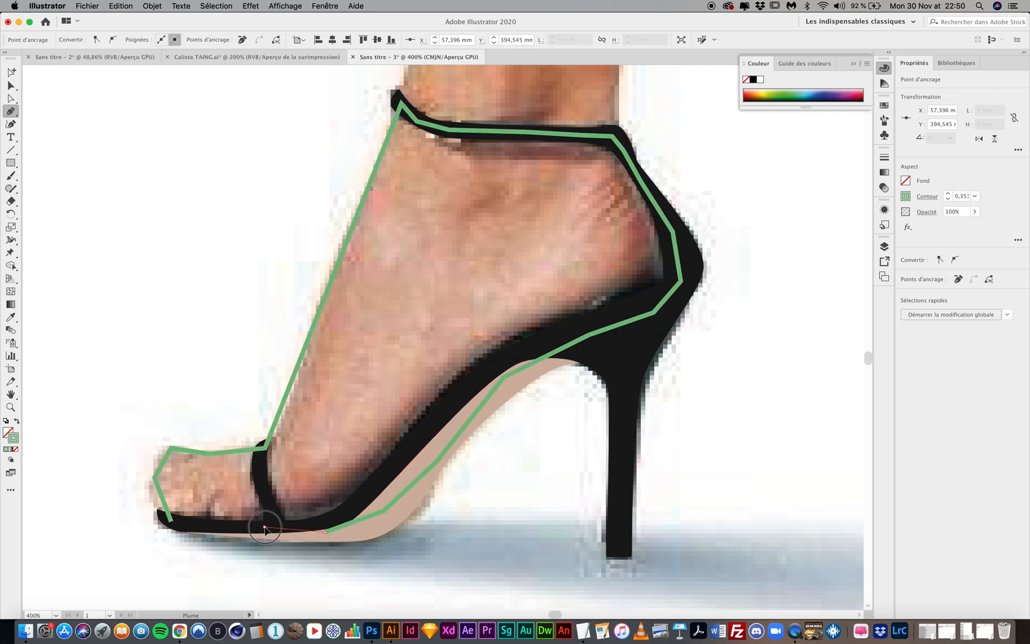
{"action": "left_click", "coordinate": [172, 524]}
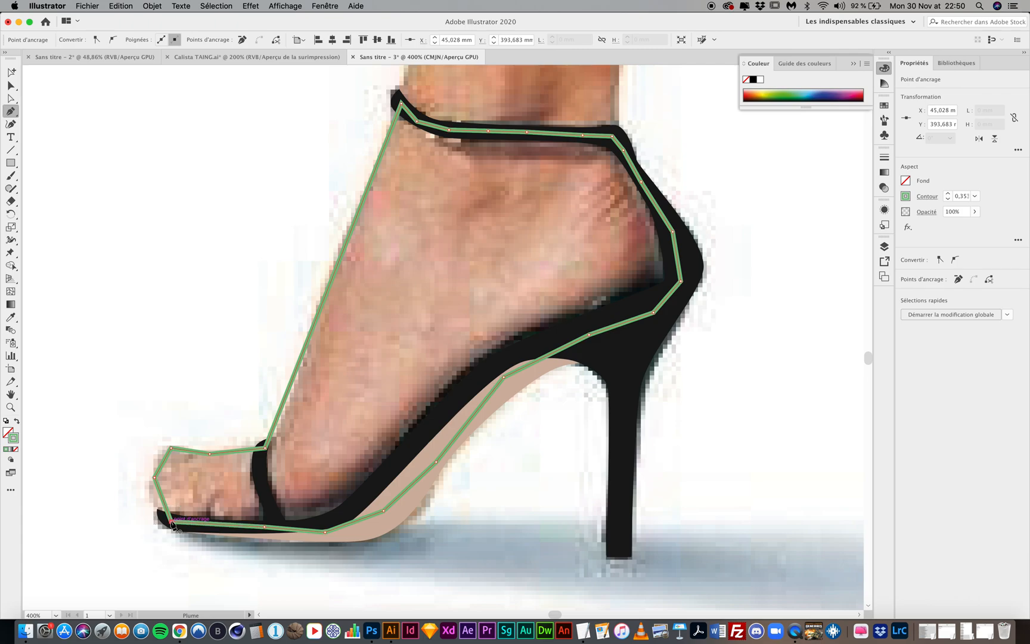
{"action": "key", "text": "super+1"}
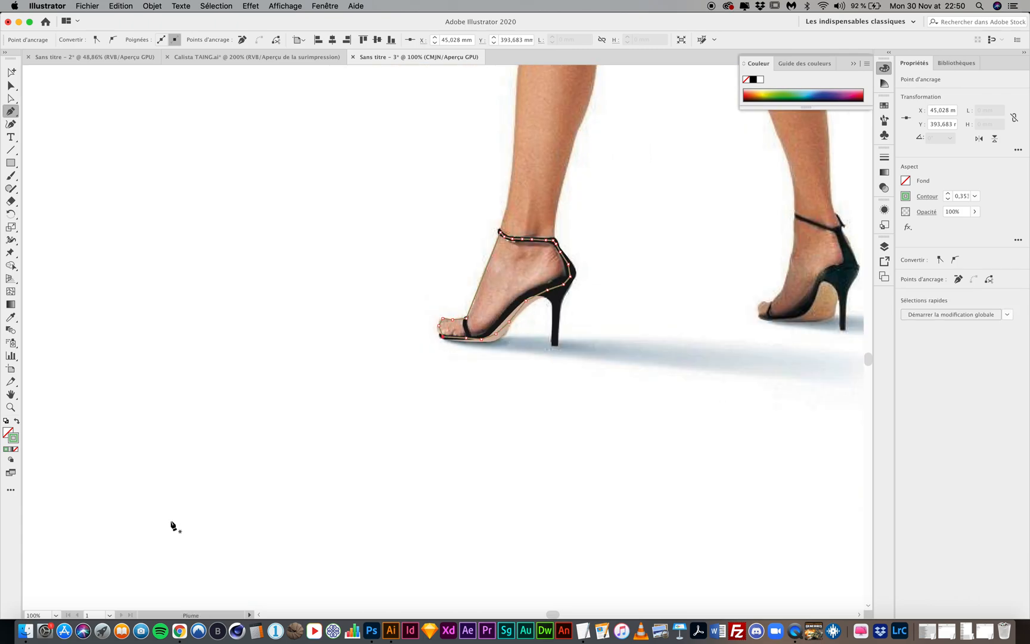
{"action": "scroll", "coordinate": [173, 525], "scroll_direction": "up", "scroll_amount": 10}
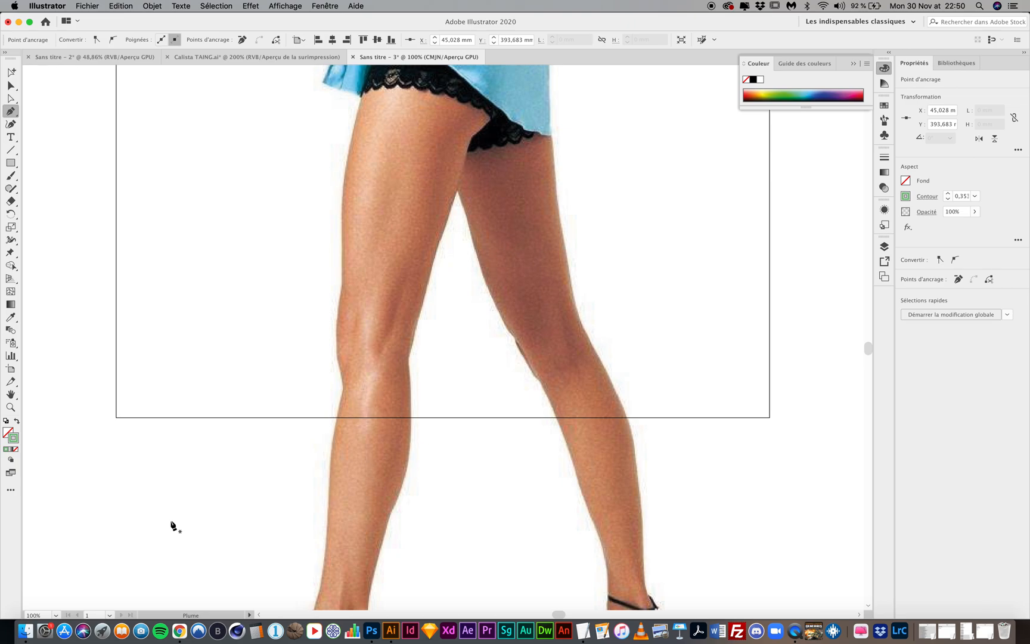
{"action": "scroll", "coordinate": [173, 525], "scroll_direction": "down", "scroll_amount": 10}
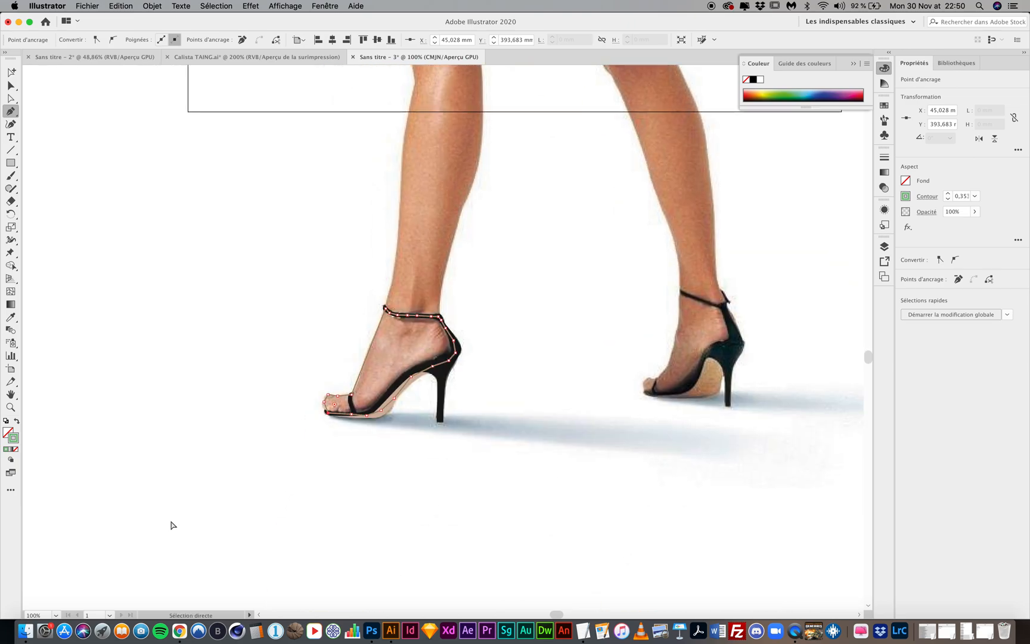
{"action": "key", "text": "super+equal"}
{"action": "key", "text": "super+equal"}
{"action": "key", "text": "super+equal"}
{"action": "scroll", "coordinate": [173, 526], "scroll_direction": "up", "scroll_amount": 3}
{"action": "scroll", "coordinate": [173, 526], "scroll_direction": "right", "scroll_amount": 2}
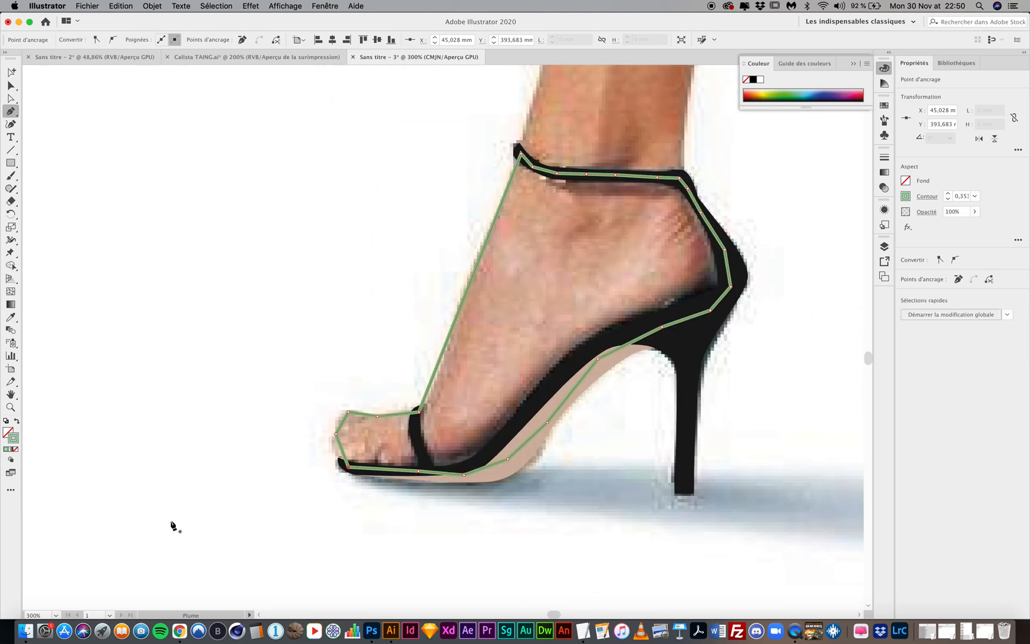
{"action": "scroll", "coordinate": [173, 526], "scroll_direction": "up", "scroll_amount": 2}
{"action": "scroll", "coordinate": [172, 526], "scroll_direction": "right", "scroll_amount": 1}
{"action": "key", "text": "super"}
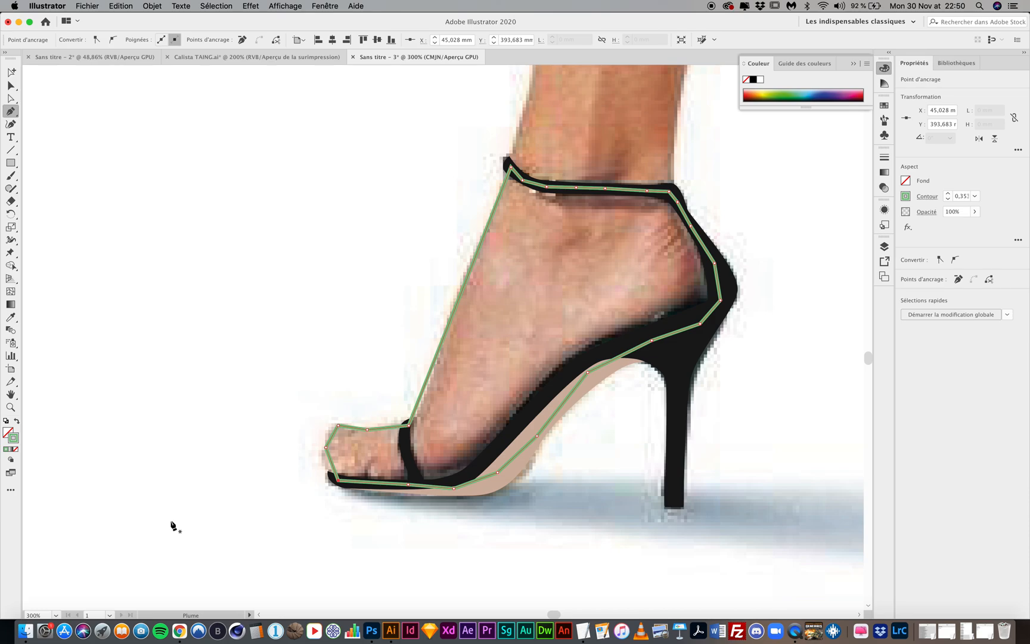
{"action": "scroll", "coordinate": [172, 524], "scroll_direction": "up", "scroll_amount": 2}
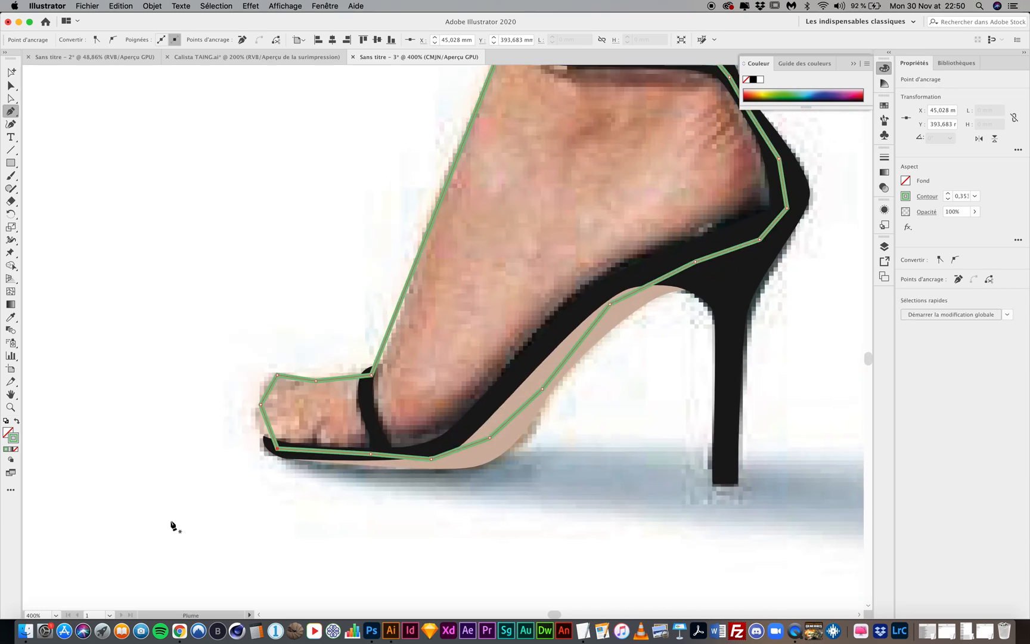
{"action": "scroll", "coordinate": [155, 522], "scroll_direction": "right", "scroll_amount": 1}
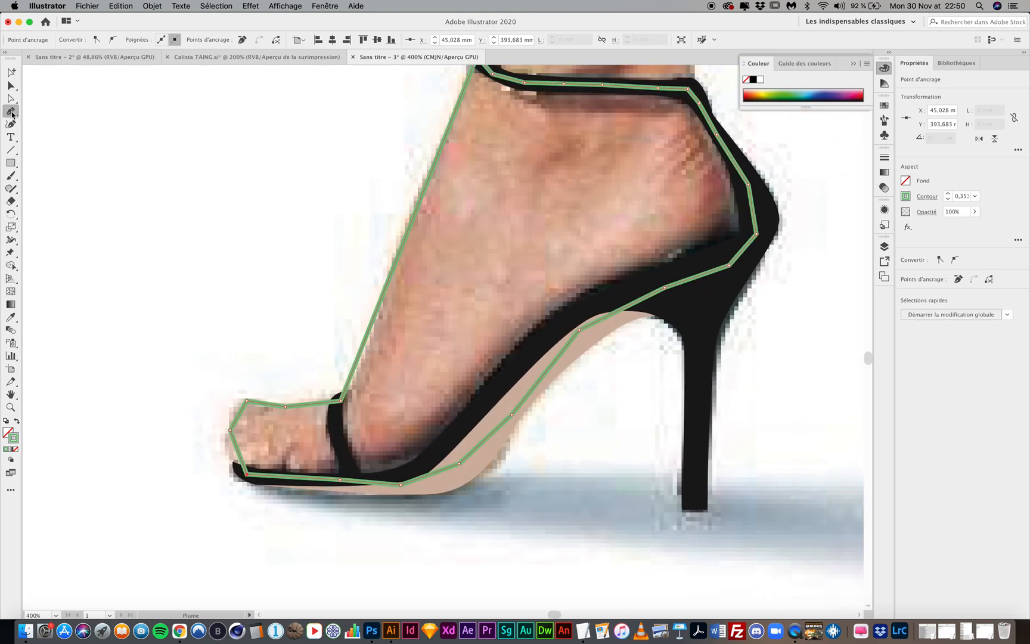
Round the toe end with curve handles and shift the upper toe anchor slightly right.
{"action": "left_click_drag", "start_coordinate": [12, 110], "coordinate": [44, 148]}
{"action": "left_click_drag", "start_coordinate": [230, 429], "coordinate": [248, 410]}
{"action": "mouse_move", "coordinate": [247, 410]}
{"action": "left_mouse_down"}
{"action": "mouse_move", "coordinate": [216, 407]}
{"action": "mouse_move", "coordinate": [258, 397]}
{"action": "left_mouse_up"}
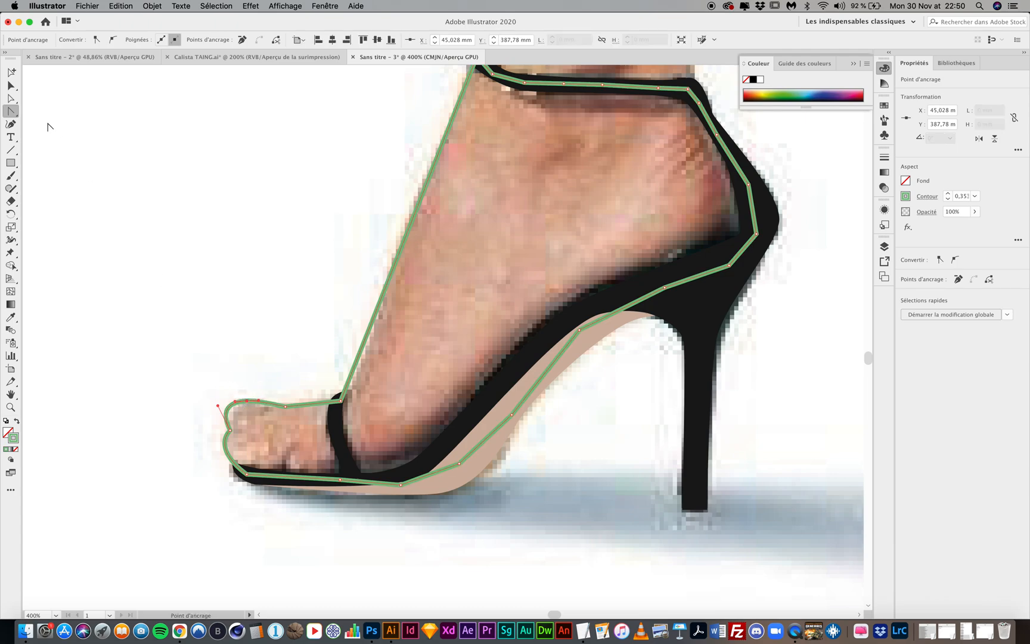
{"action": "left_click", "coordinate": [9, 100]}
{"action": "left_click_drag", "start_coordinate": [251, 404], "coordinate": [257, 404]}
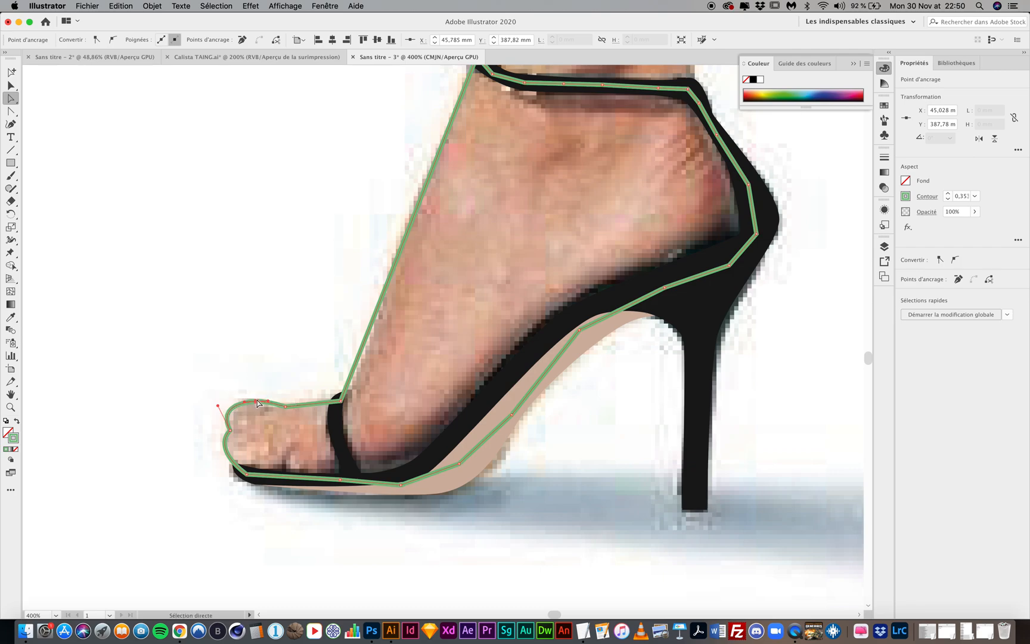
{"action": "left_click", "coordinate": [10, 112]}
{"action": "left_click_drag", "start_coordinate": [285, 410], "coordinate": [355, 390]}
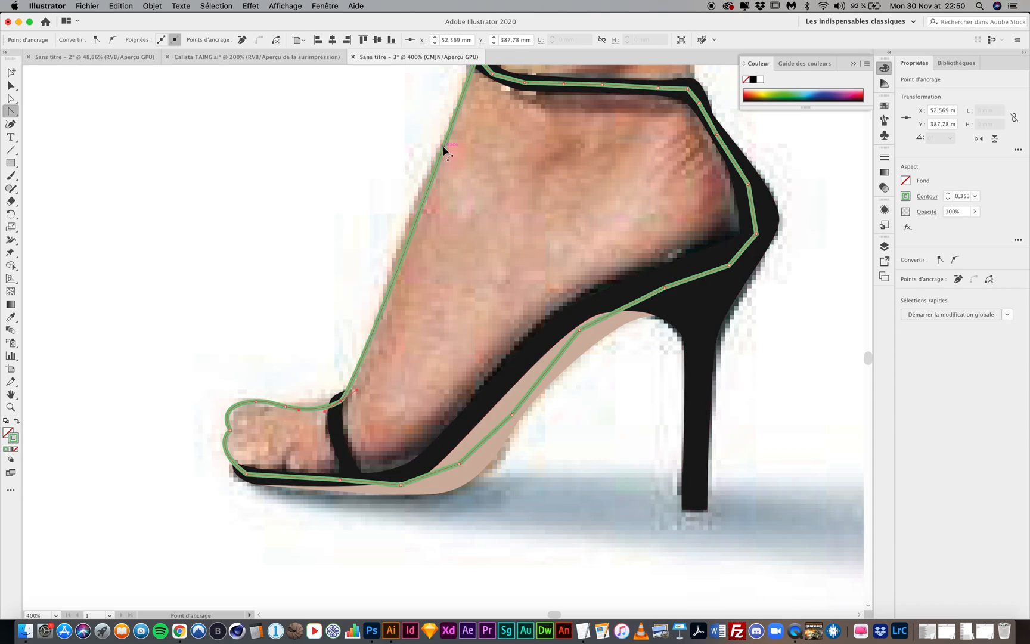
Select the foot outline path with the Selection tool.
{"action": "scroll", "coordinate": [511, 137], "scroll_direction": "up", "scroll_amount": 5}
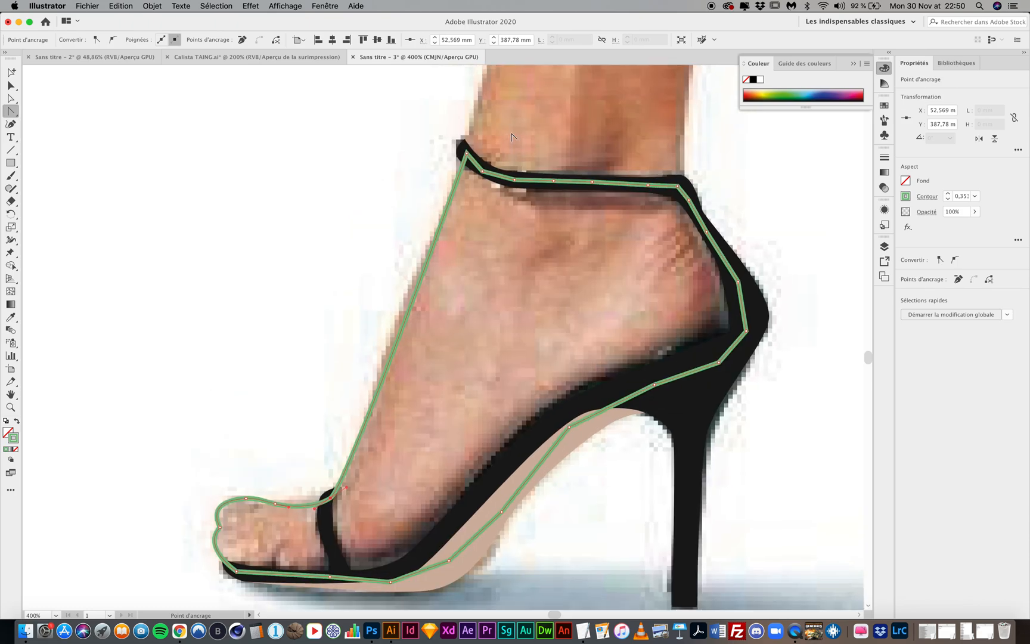
{"action": "left_click", "coordinate": [477, 154]}
{"action": "left_click", "coordinate": [477, 154]}
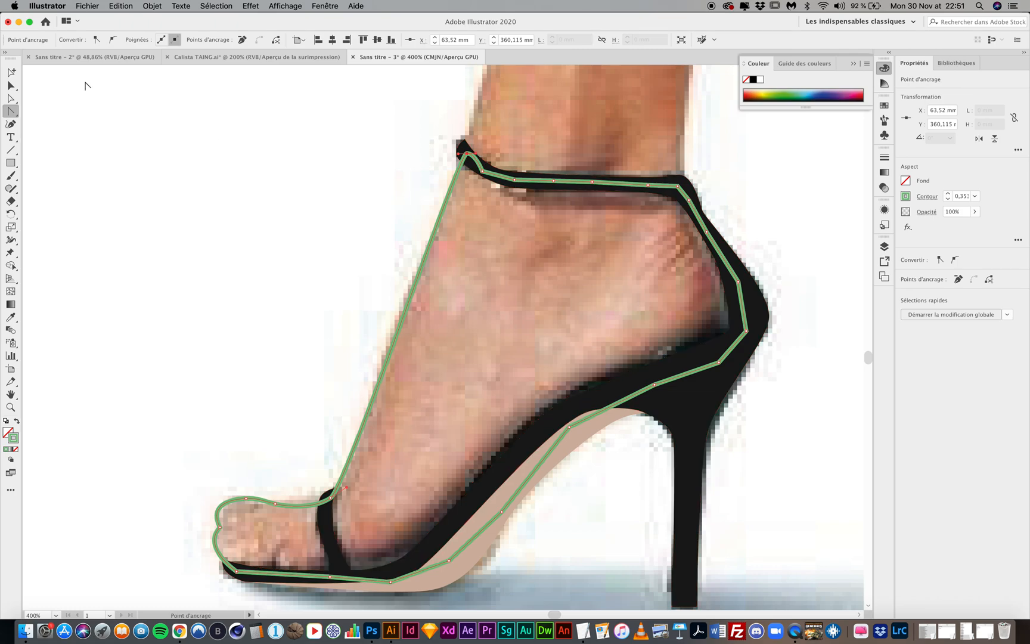
{"action": "left_click", "coordinate": [11, 86]}
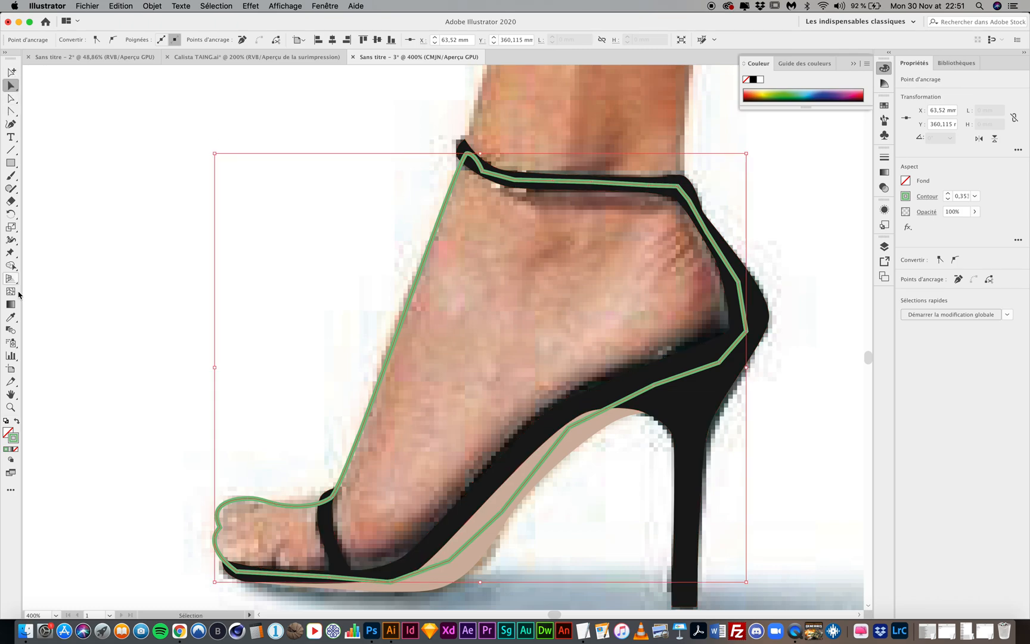
Fill the foot with skin sampled by the Eyedropper, undoing several trial samples.
{"action": "left_click", "coordinate": [12, 319]}
{"action": "left_click", "coordinate": [453, 379]}
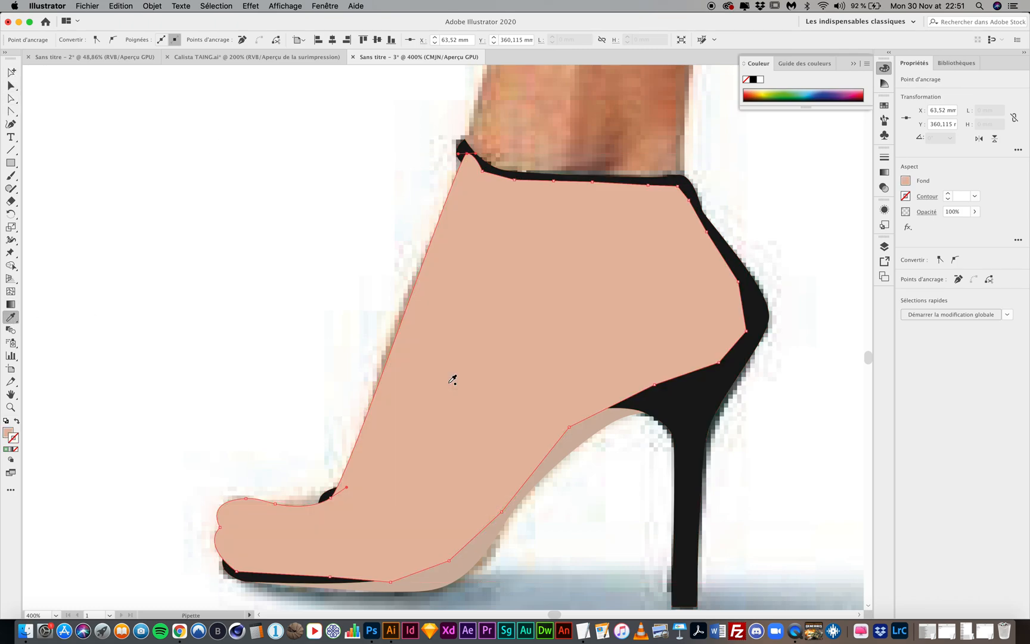
{"action": "key", "text": "v"}
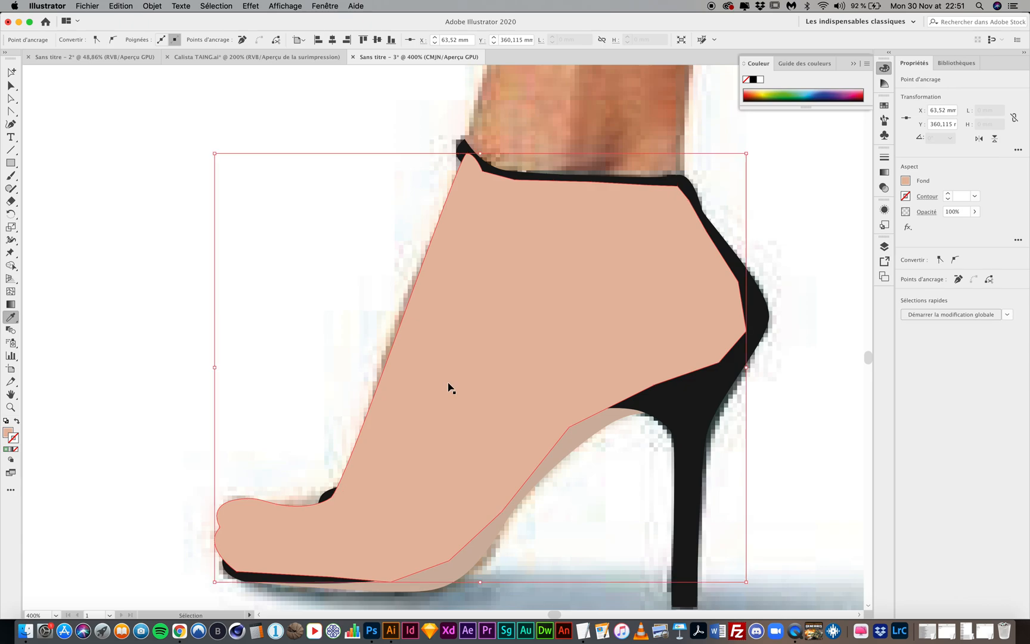
{"action": "key", "text": "super+z"}
{"action": "left_click", "coordinate": [659, 233]}
{"action": "key", "text": "super+z"}
{"action": "left_click", "coordinate": [676, 233]}
{"action": "key", "text": "super+z"}
{"action": "left_click", "coordinate": [685, 239]}
{"action": "key", "text": "super+z"}
{"action": "left_click", "coordinate": [686, 256]}
{"action": "key", "text": "super+z"}
{"action": "left_click", "coordinate": [686, 263]}
{"action": "key", "text": "super+z"}
{"action": "left_click", "coordinate": [687, 257]}
{"action": "key", "text": "super+z"}
{"action": "left_click", "coordinate": [681, 282]}
{"action": "key", "text": "super+z"}
Try more skin samples from the photo and settle on a brown fill for the foot.
{"action": "left_click", "coordinate": [620, 247]}
{"action": "key", "text": "super+z"}
{"action": "left_click", "coordinate": [582, 246]}
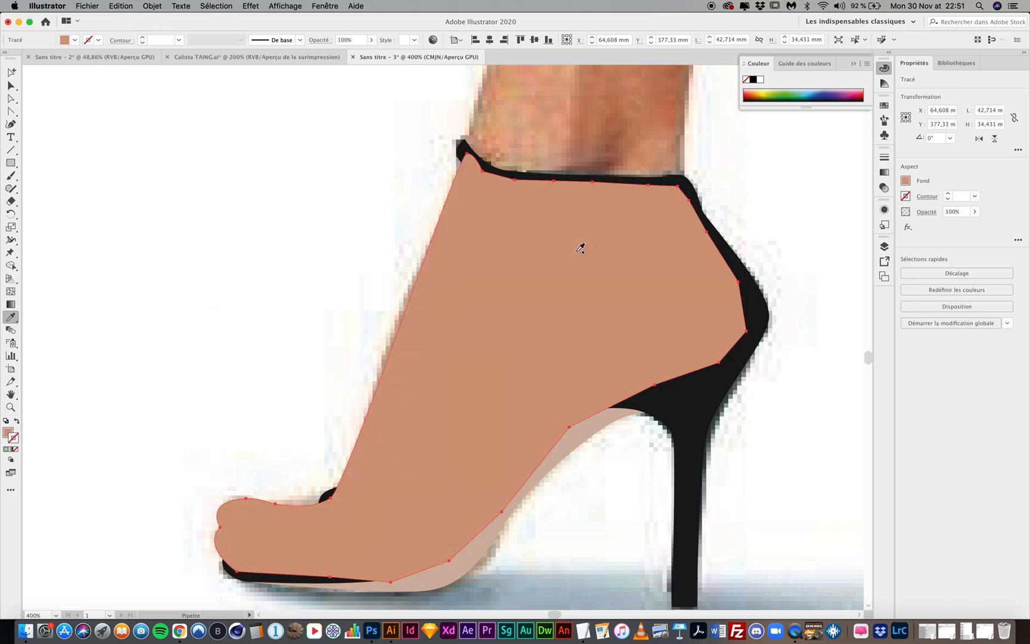
{"action": "key", "text": "super+z"}
{"action": "left_click", "coordinate": [565, 245]}
{"action": "key", "text": "super+z"}
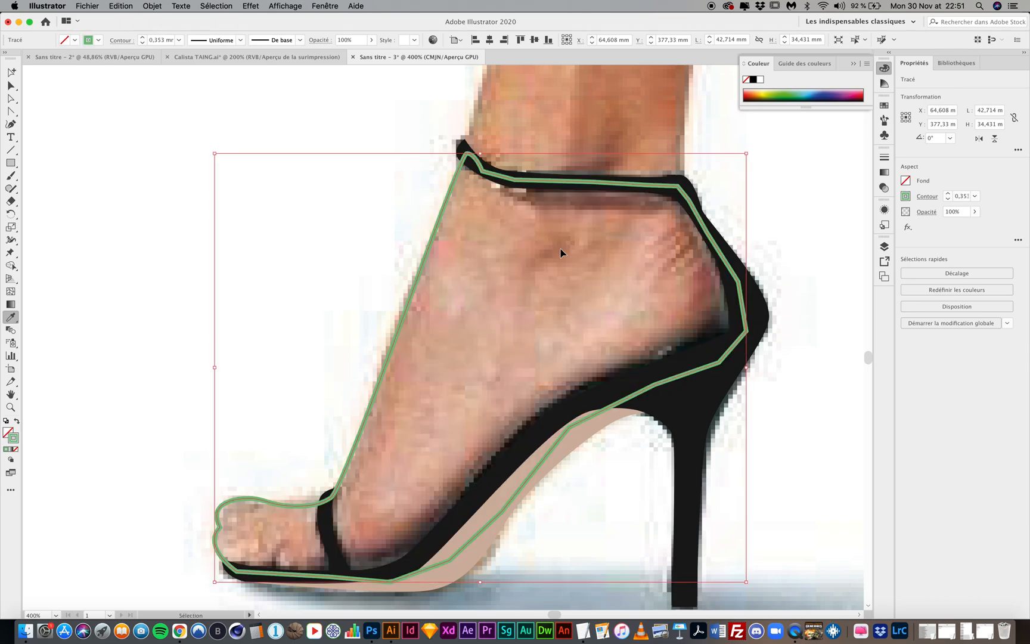
{"action": "left_click", "coordinate": [544, 246]}
{"action": "key", "text": "super+z"}
{"action": "left_click", "coordinate": [543, 246]}
{"action": "key", "text": "super+z"}
{"action": "left_click", "coordinate": [536, 249]}
{"action": "key", "text": "super+z"}
{"action": "left_click", "coordinate": [537, 250]}
{"action": "key", "text": "super+z"}
{"action": "left_click", "coordinate": [536, 248]}
{"action": "key", "text": "super+z"}
{"action": "left_click", "coordinate": [542, 256]}
{"action": "key", "text": "super+z"}
{"action": "left_click", "coordinate": [559, 246]}
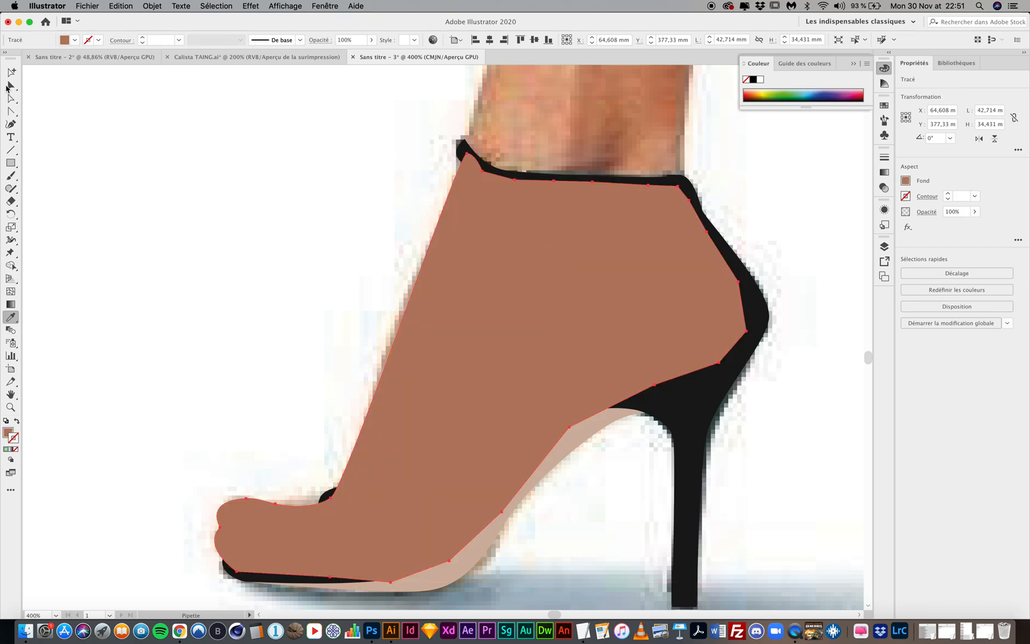
{"action": "left_click", "coordinate": [10, 88]}
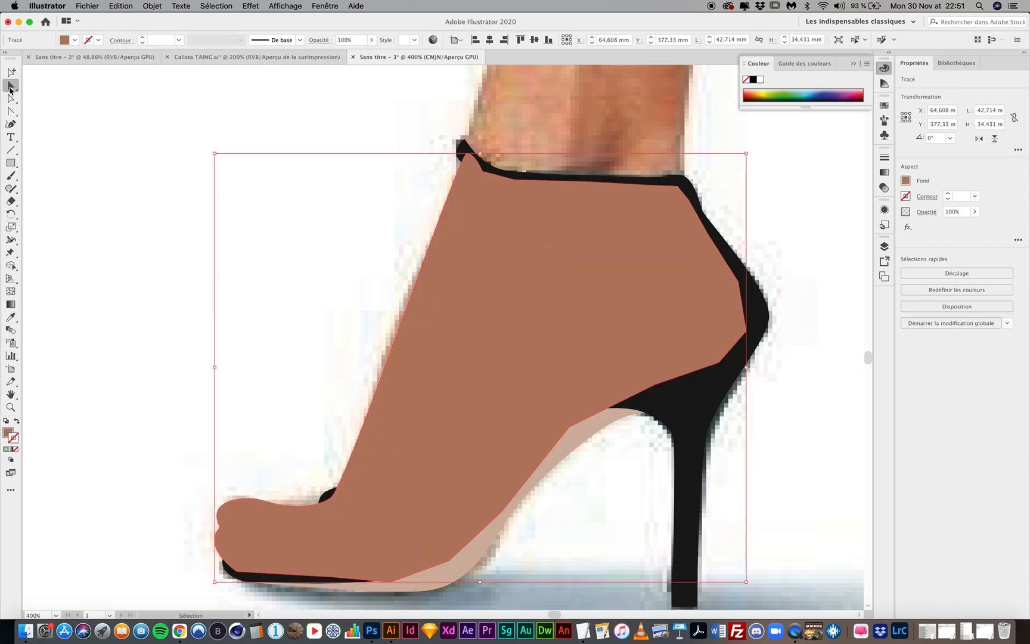
Send the brown foot shape behind the sandal straps and deselect it.
{"action": "right_click", "coordinate": [514, 295]}
{"action": "mouse_move", "coordinate": [567, 467]}
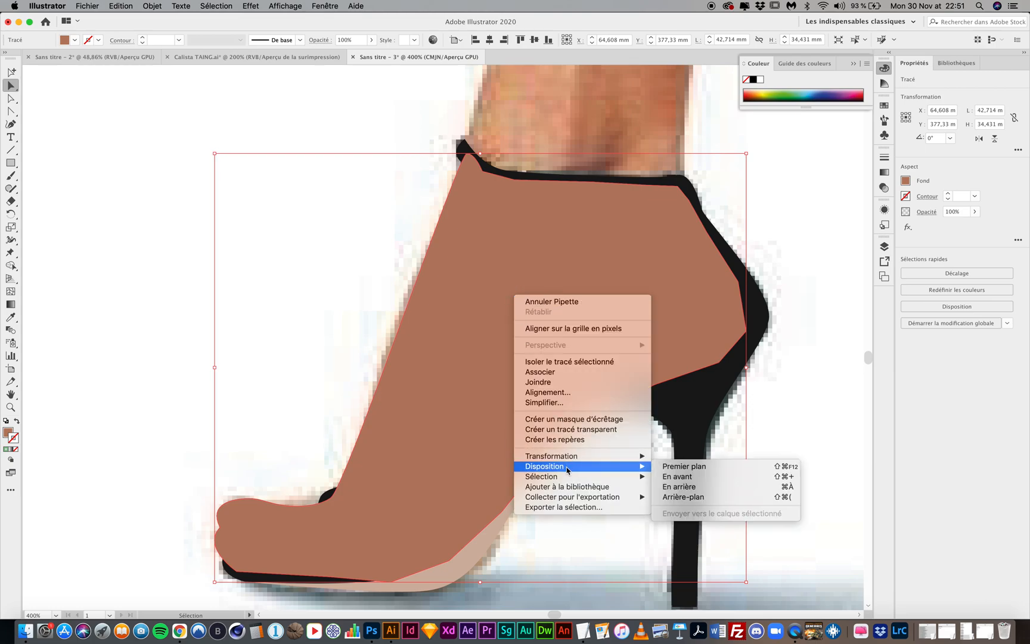
{"action": "left_click", "coordinate": [683, 496]}
{"action": "left_click", "coordinate": [137, 299]}
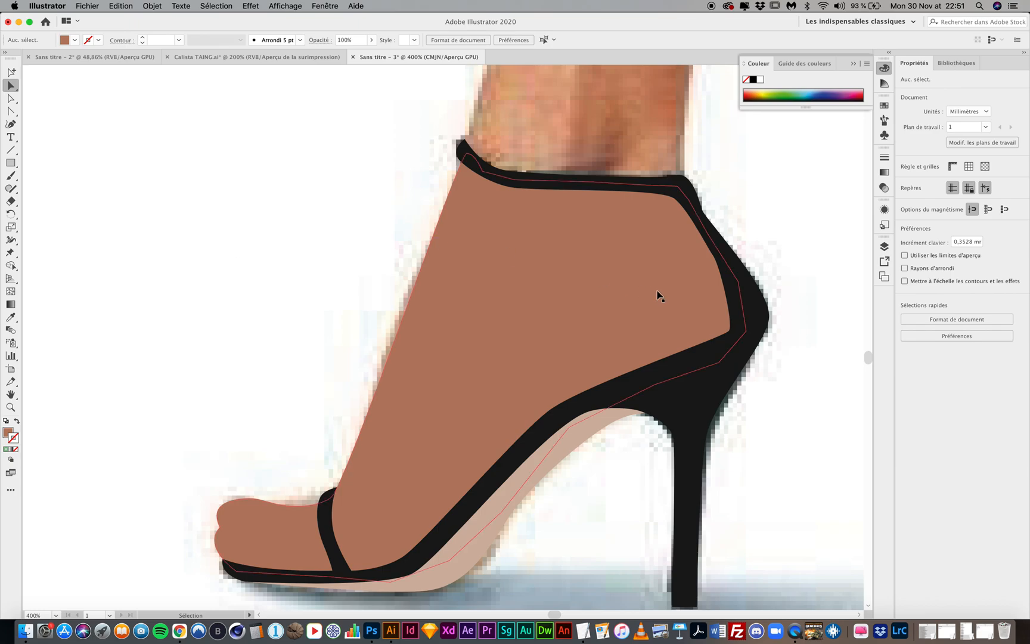
Hide the Calque 1 photo layer, then select a toe anchor with Direct Selection.
{"action": "left_click", "coordinate": [884, 246]}
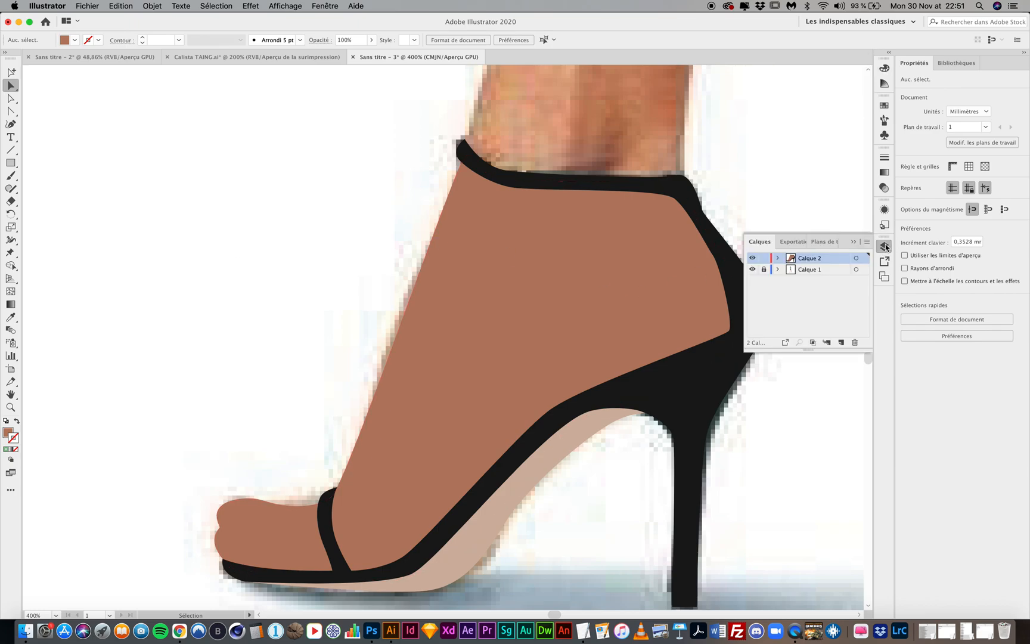
{"action": "left_click", "coordinate": [751, 269]}
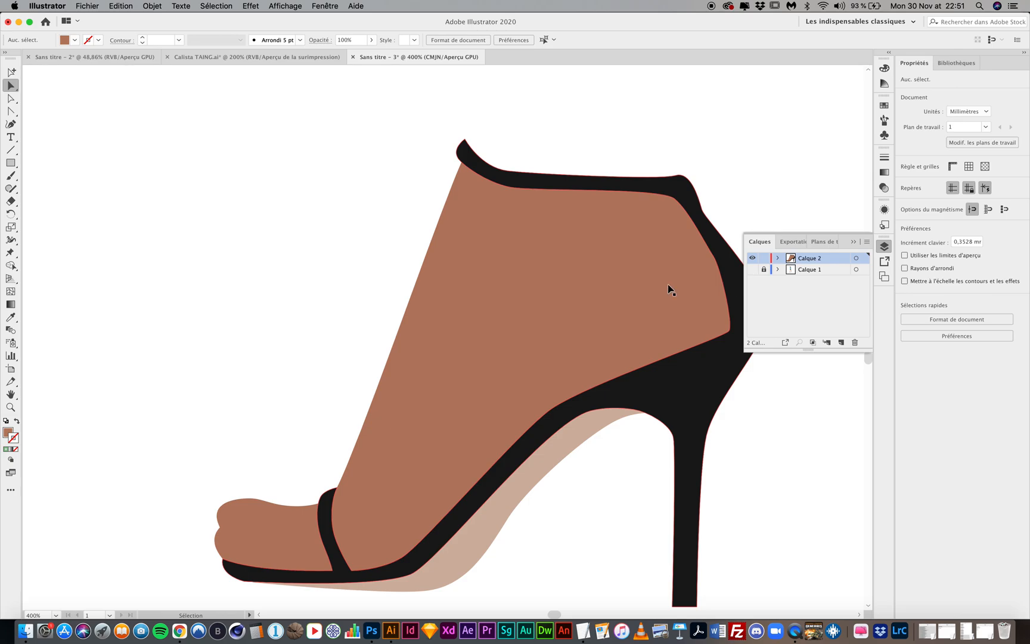
{"action": "scroll", "coordinate": [320, 283], "scroll_direction": "down", "scroll_amount": 3}
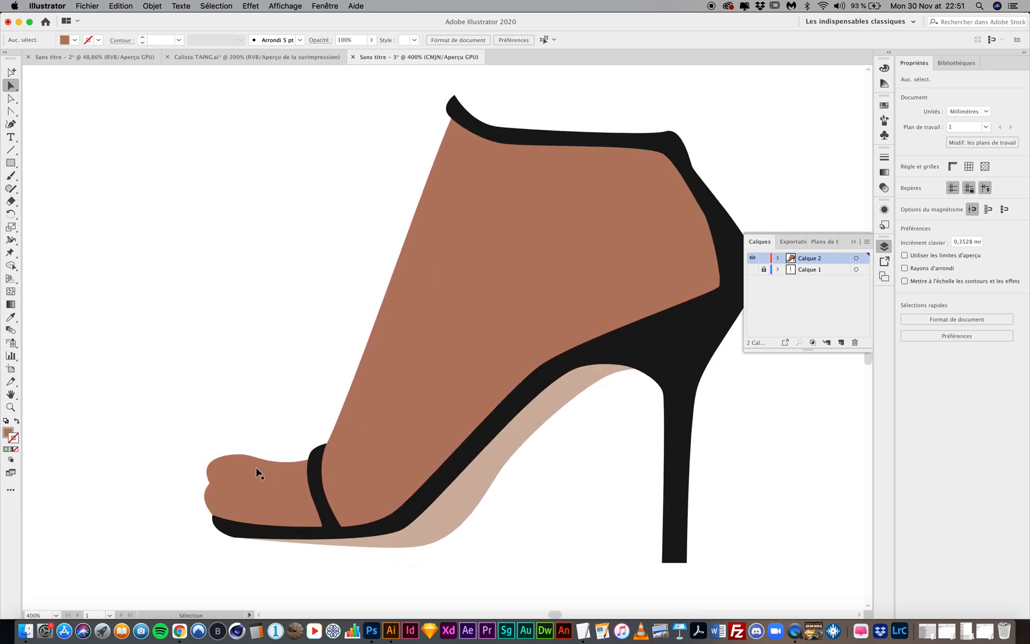
{"action": "left_click", "coordinate": [12, 98]}
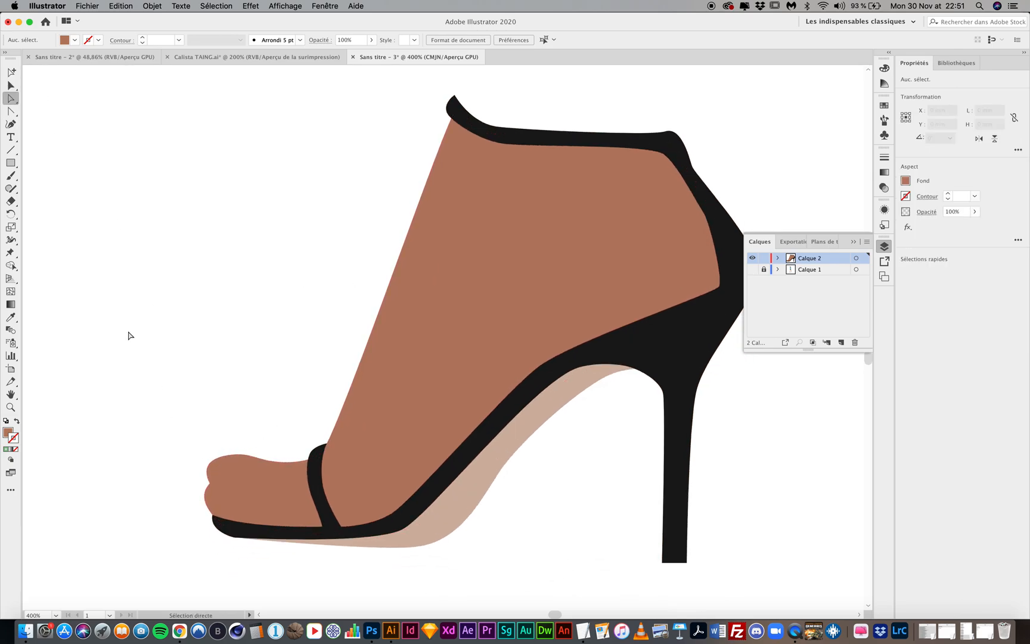
{"action": "left_click", "coordinate": [237, 455]}
Drag the toe anchor left to reshape the toe, then scroll through the Calista TAING.ai artwork.
{"action": "left_click_drag", "start_coordinate": [239, 456], "coordinate": [205, 455]}
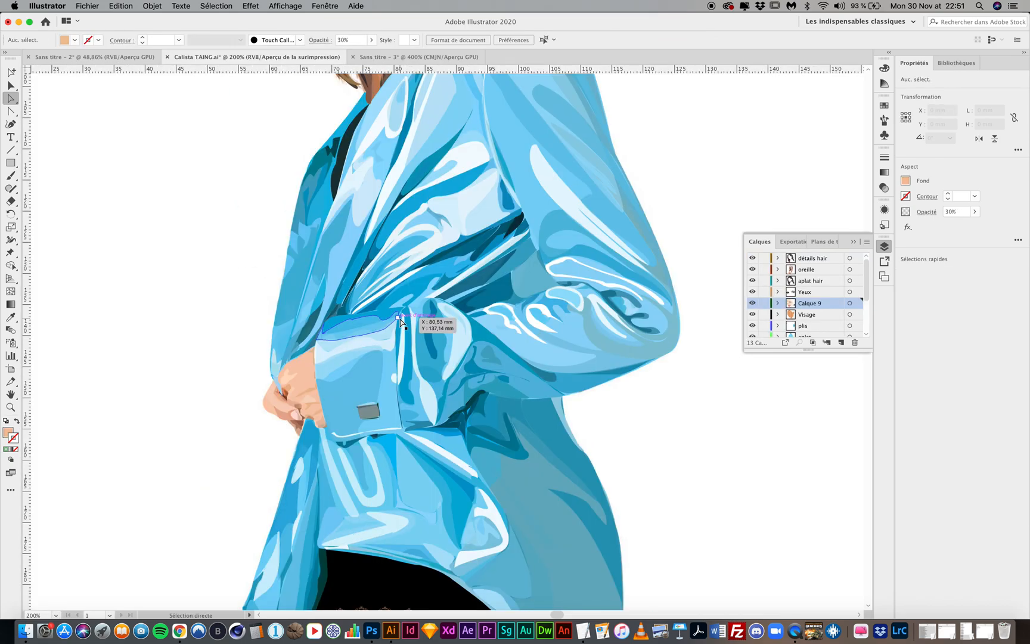
{"action": "scroll", "coordinate": [400, 320], "scroll_direction": "down", "scroll_amount": 20}
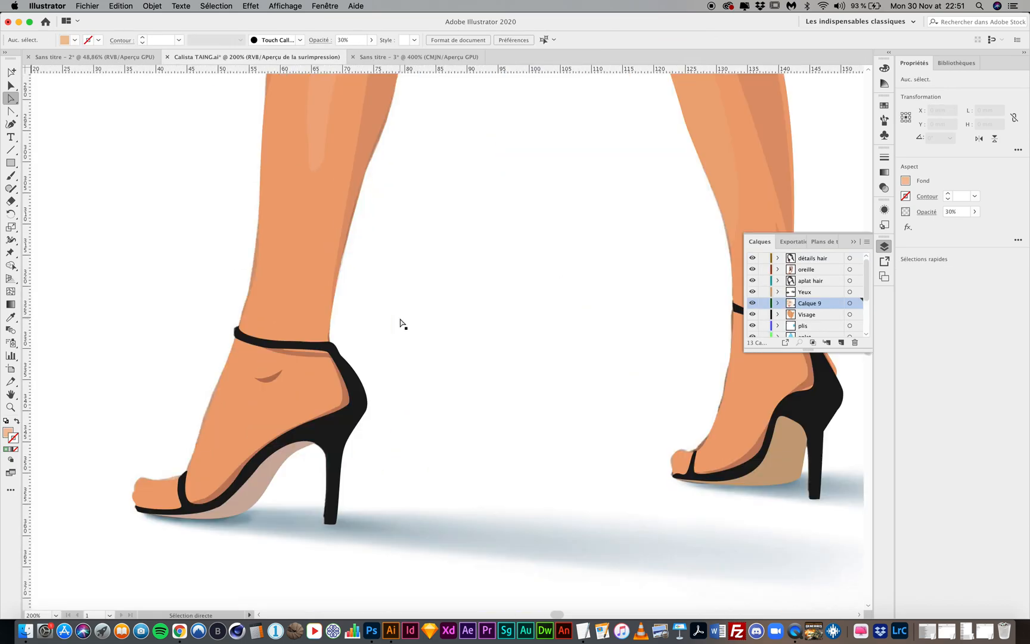
{"action": "scroll", "coordinate": [404, 323], "scroll_direction": "up", "scroll_amount": 5}
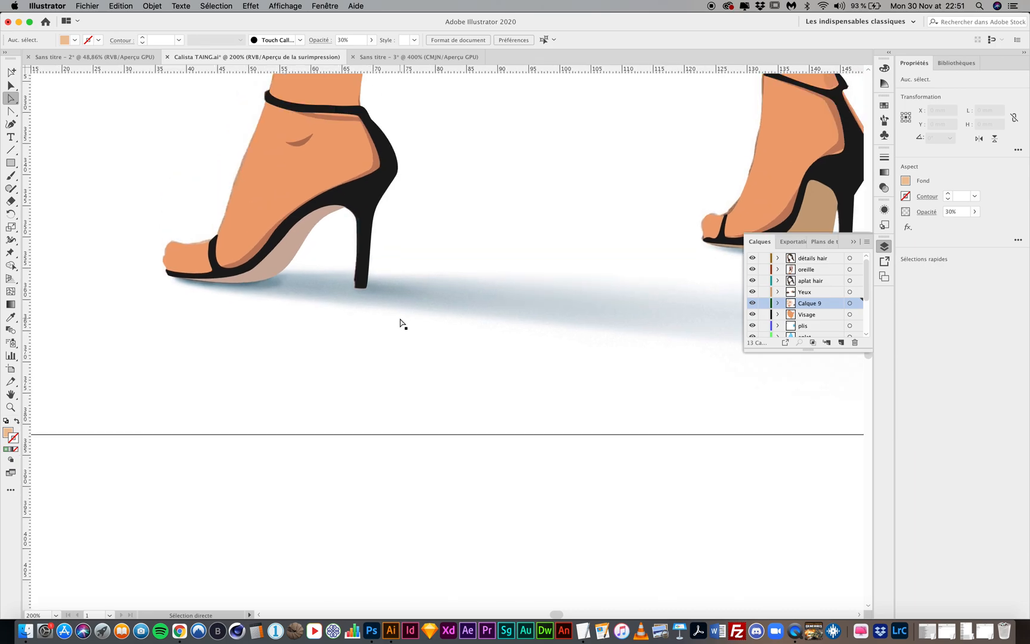
{"action": "scroll", "coordinate": [403, 324], "scroll_direction": "up", "scroll_amount": 4}
{"action": "scroll", "coordinate": [402, 323], "scroll_direction": "up", "scroll_amount": 15}
{"action": "scroll", "coordinate": [402, 323], "scroll_direction": "right", "scroll_amount": 3}
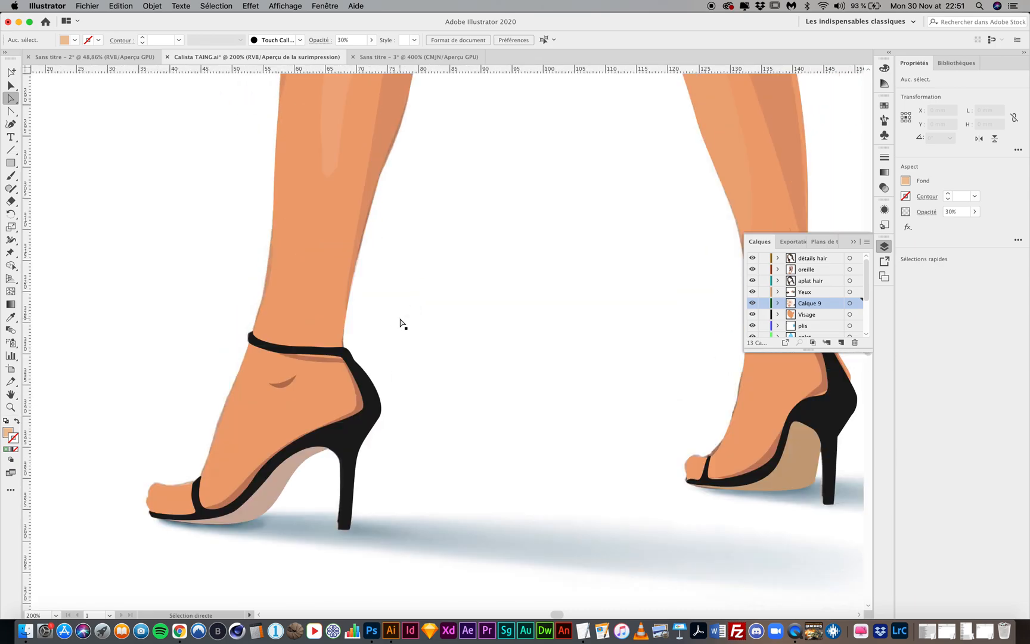
{"action": "scroll", "coordinate": [401, 322], "scroll_direction": "up", "scroll_amount": 15}
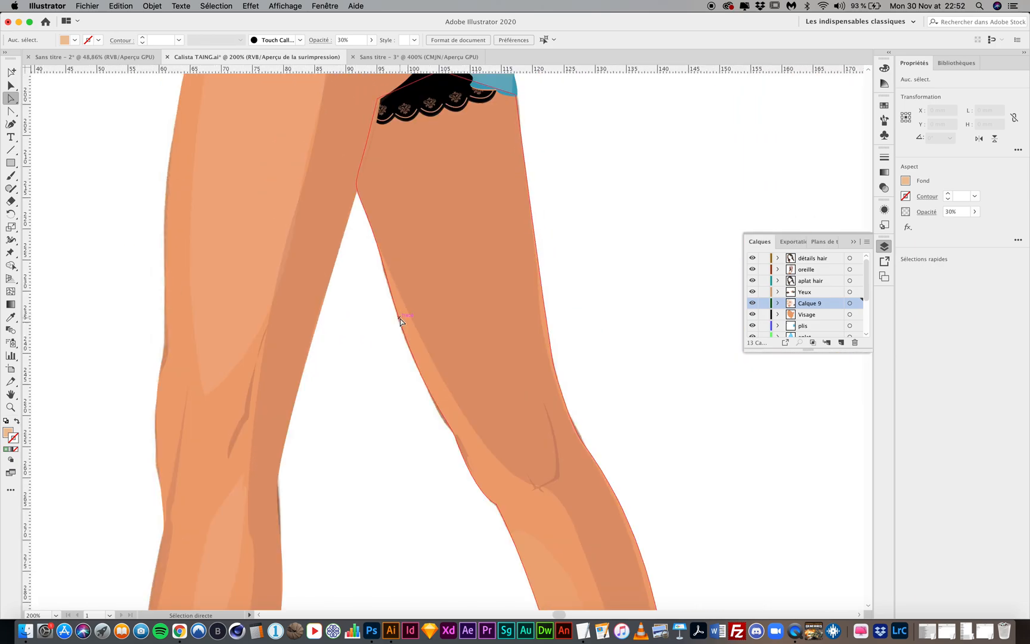
{"action": "scroll", "coordinate": [401, 322], "scroll_direction": "left", "scroll_amount": 2}
{"action": "scroll", "coordinate": [400, 321], "scroll_direction": "up", "scroll_amount": 10}
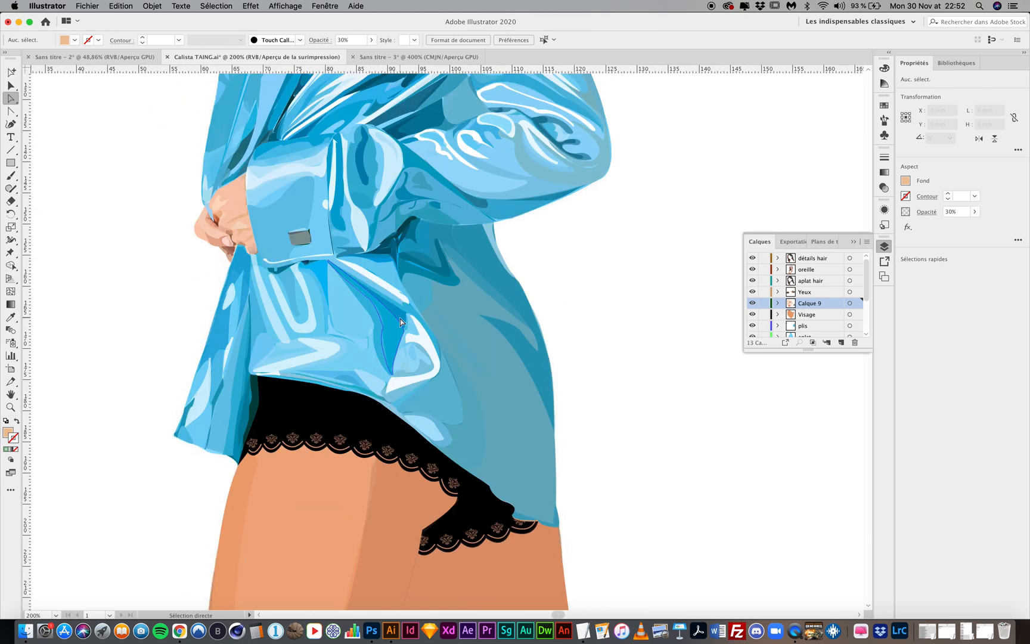
{"action": "scroll", "coordinate": [400, 320], "scroll_direction": "right", "scroll_amount": 2}
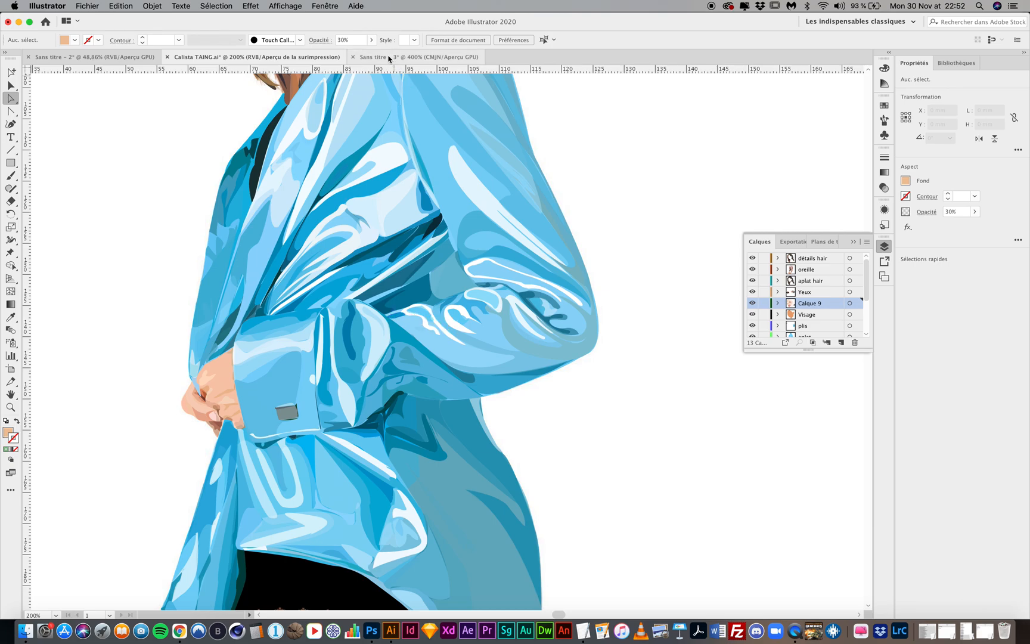
Return to Sans titre - 3, zoom out, and make the Calque 1 photo visible again.
{"action": "left_click", "coordinate": [409, 58]}
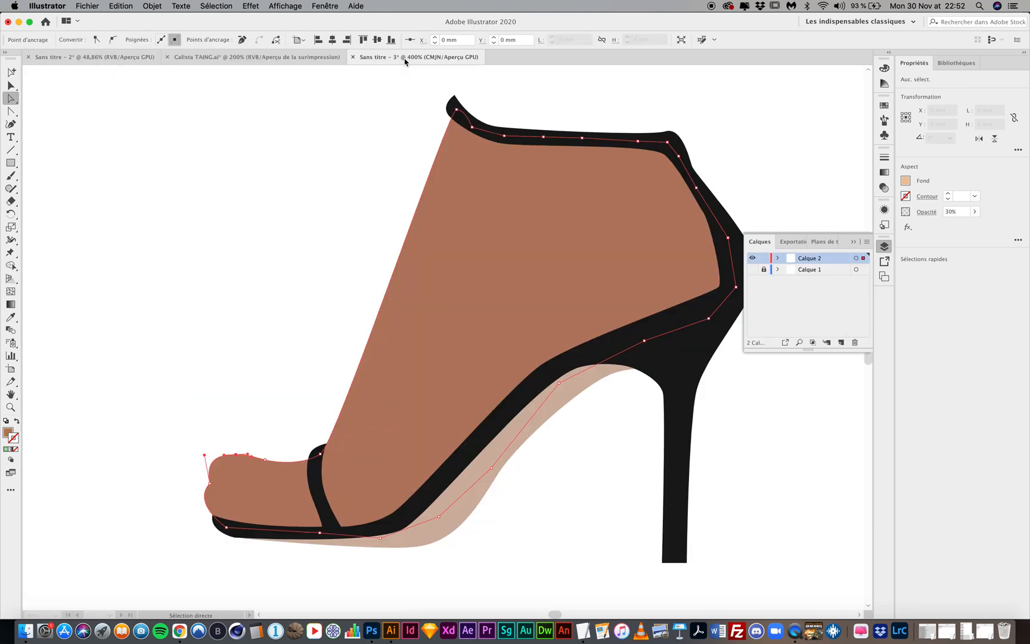
{"action": "key", "text": "super+minus"}
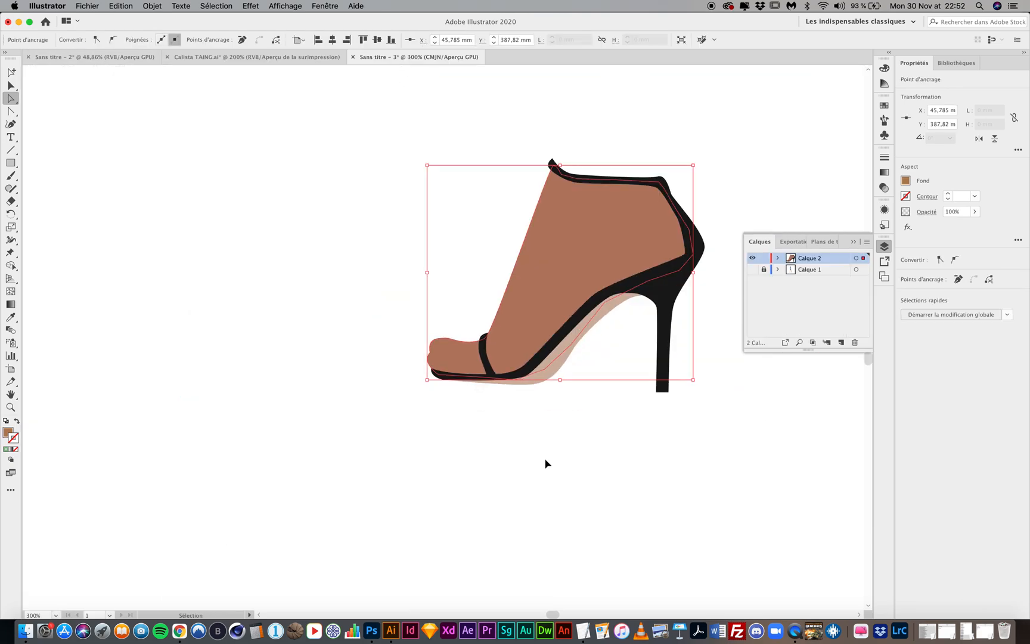
{"action": "left_click", "coordinate": [752, 270]}
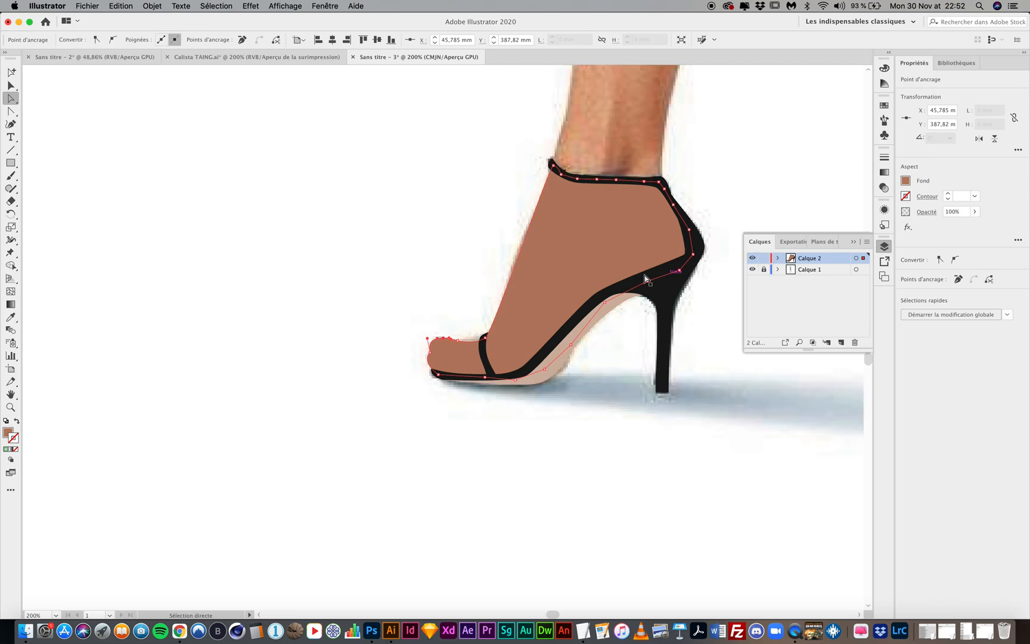
{"action": "scroll", "coordinate": [639, 276], "scroll_direction": "right", "scroll_amount": 6}
{"action": "scroll", "coordinate": [639, 276], "scroll_direction": "up", "scroll_amount": 3}
{"action": "scroll", "coordinate": [638, 278], "scroll_direction": "down", "scroll_amount": 2}
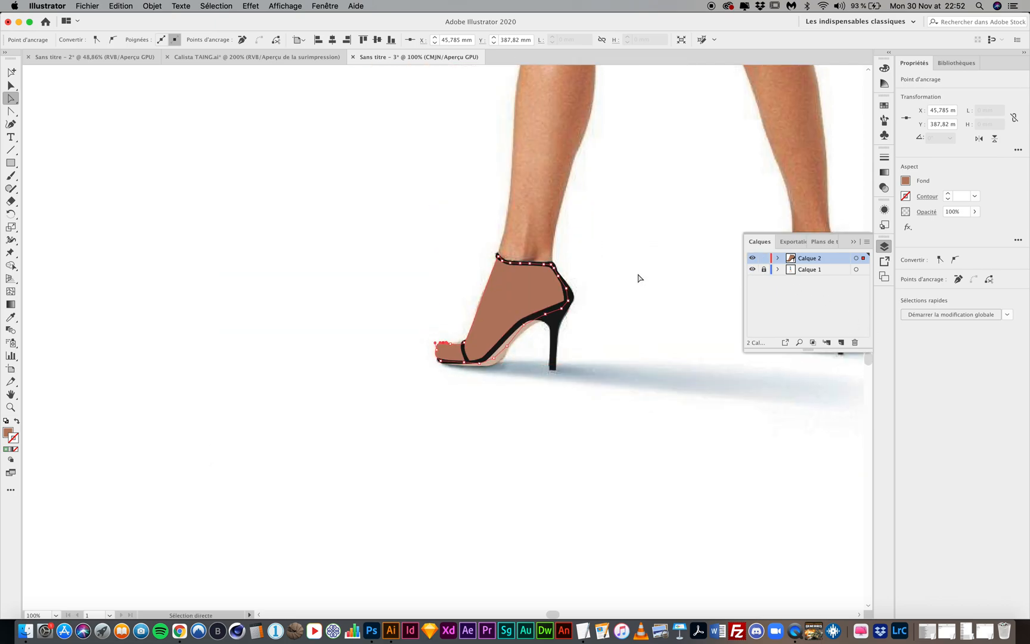
{"action": "scroll", "coordinate": [639, 278], "scroll_direction": "up", "scroll_amount": 6}
{"action": "scroll", "coordinate": [639, 278], "scroll_direction": "up", "scroll_amount": 3}
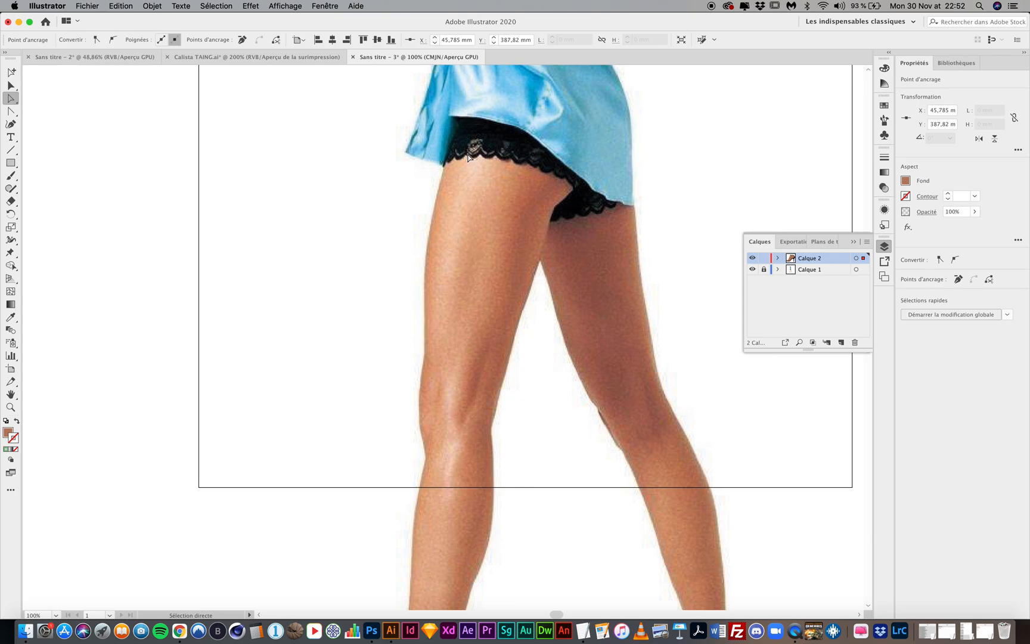
Deselect the anchors, scroll up to the shirt sleeve fold, and choose the Pen tool.
{"action": "scroll", "coordinate": [592, 197], "scroll_direction": "up", "scroll_amount": 8}
{"action": "scroll", "coordinate": [591, 197], "scroll_direction": "right", "scroll_amount": 1}
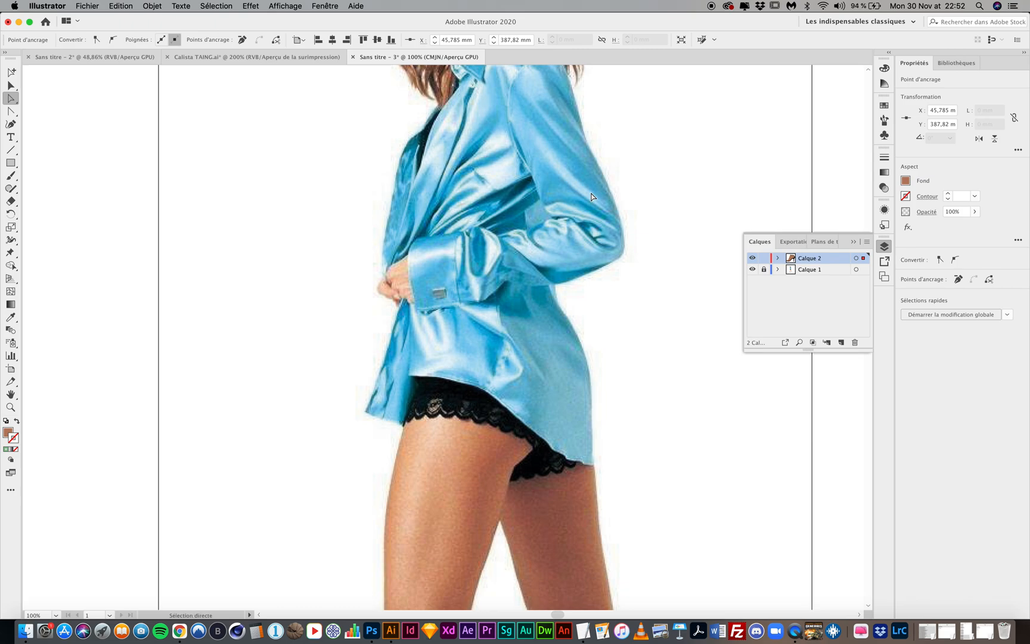
{"action": "left_click", "coordinate": [587, 201]}
{"action": "scroll", "coordinate": [587, 201], "scroll_direction": "up", "scroll_amount": 1}
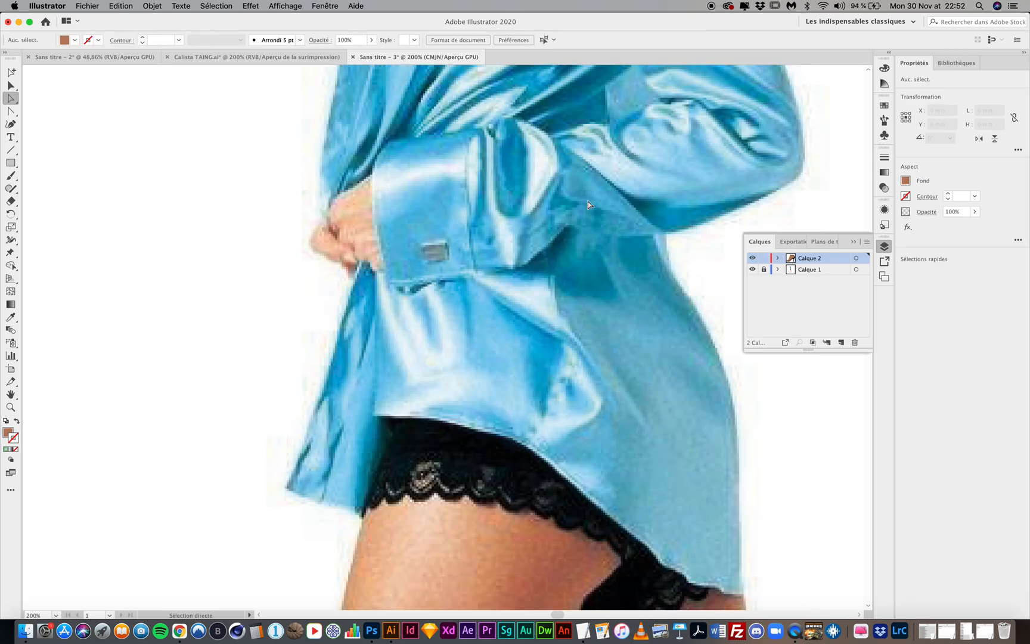
{"action": "scroll", "coordinate": [588, 202], "scroll_direction": "up", "scroll_amount": 1}
{"action": "scroll", "coordinate": [588, 205], "scroll_direction": "up", "scroll_amount": 1}
{"action": "scroll", "coordinate": [588, 204], "scroll_direction": "right", "scroll_amount": 1}
{"action": "scroll", "coordinate": [588, 204], "scroll_direction": "up", "scroll_amount": 2}
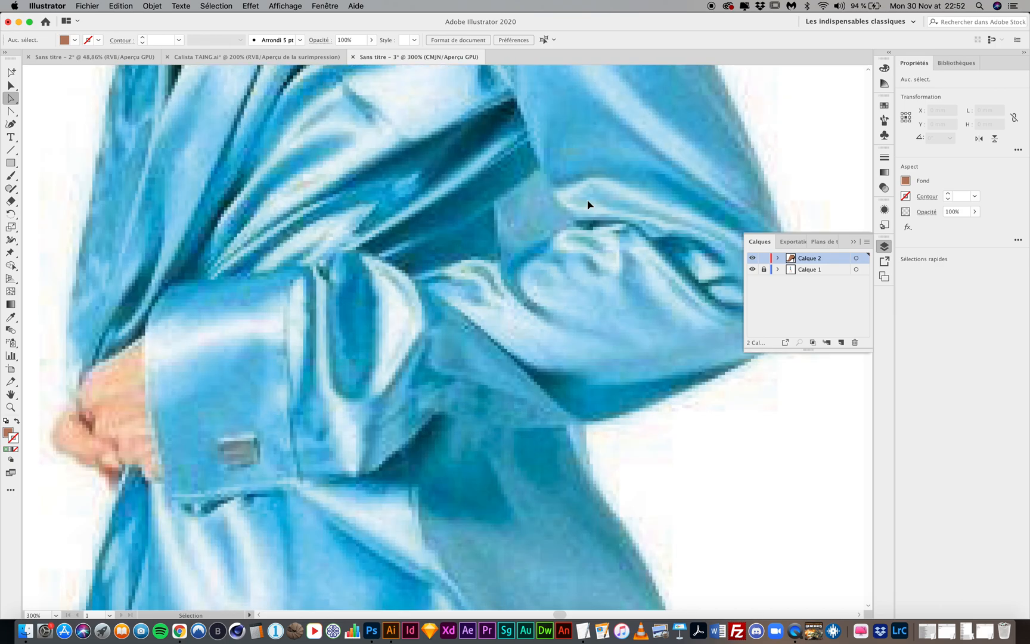
{"action": "scroll", "coordinate": [588, 204], "scroll_direction": "right", "scroll_amount": 1}
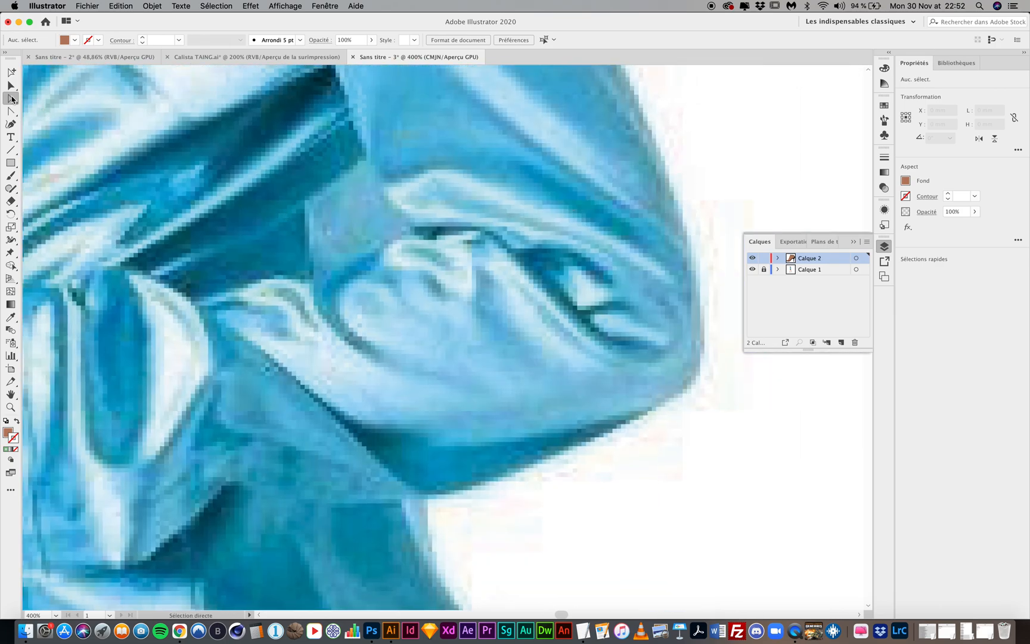
{"action": "left_click_drag", "start_coordinate": [12, 112], "coordinate": [49, 112]}
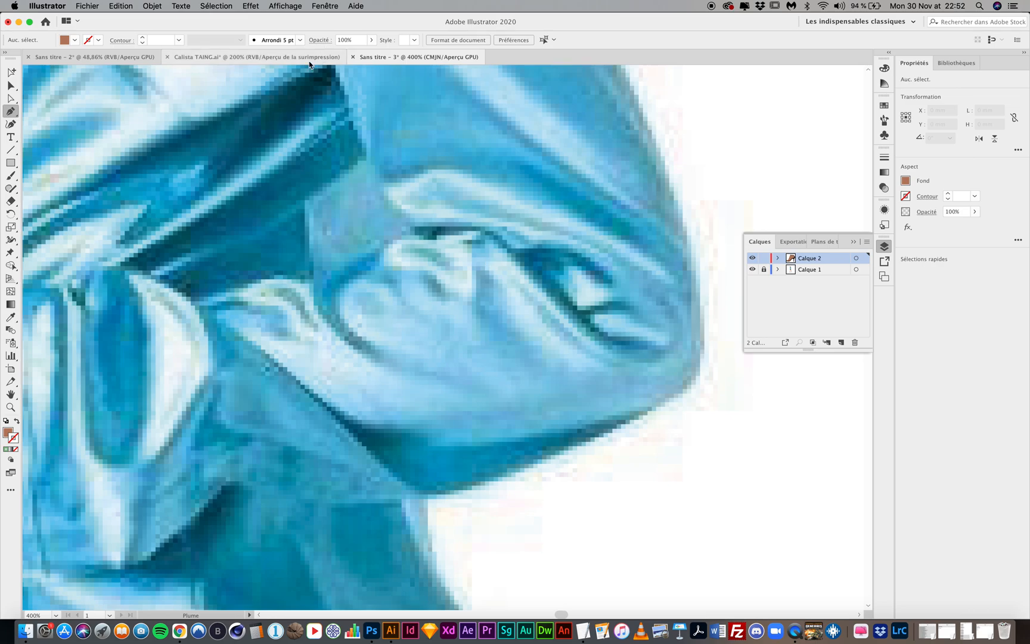
In Calista TAING.ai, drag three elbow crease shapes off the sleeve, then return to Sans titre - 3.
{"action": "left_click", "coordinate": [274, 59]}
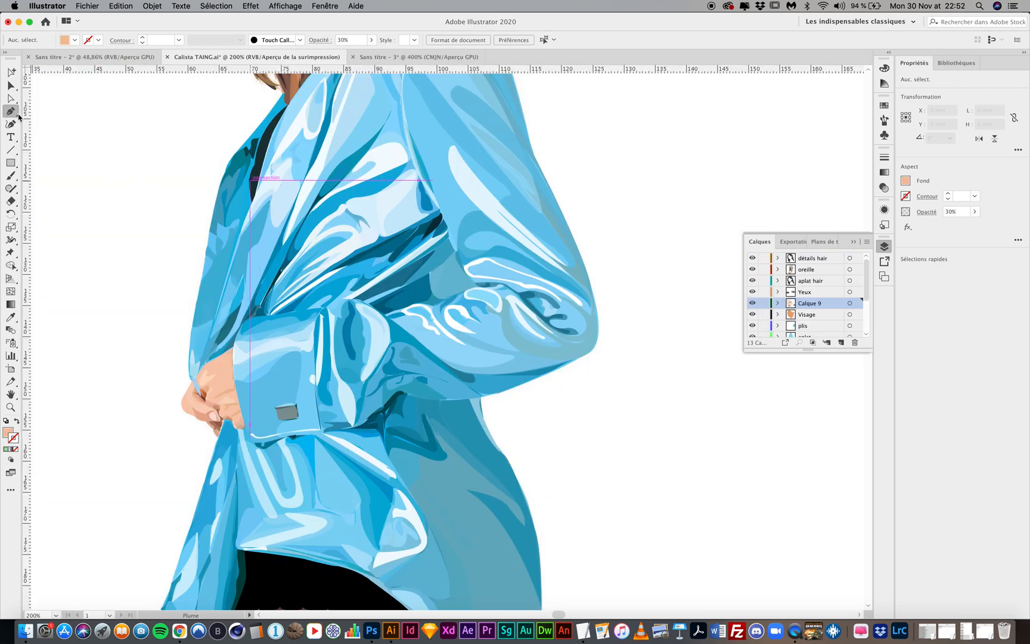
{"action": "left_click", "coordinate": [11, 85]}
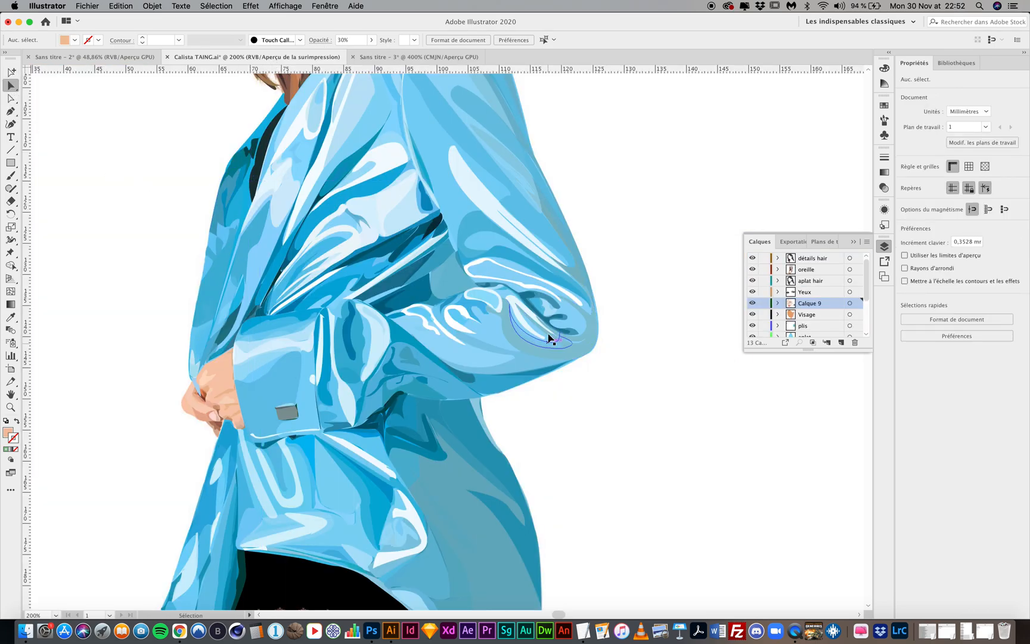
{"action": "left_click_drag", "start_coordinate": [548, 325], "coordinate": [672, 357]}
{"action": "left_click_drag", "start_coordinate": [552, 322], "coordinate": [672, 433]}
{"action": "left_click_drag", "start_coordinate": [568, 314], "coordinate": [782, 488]}
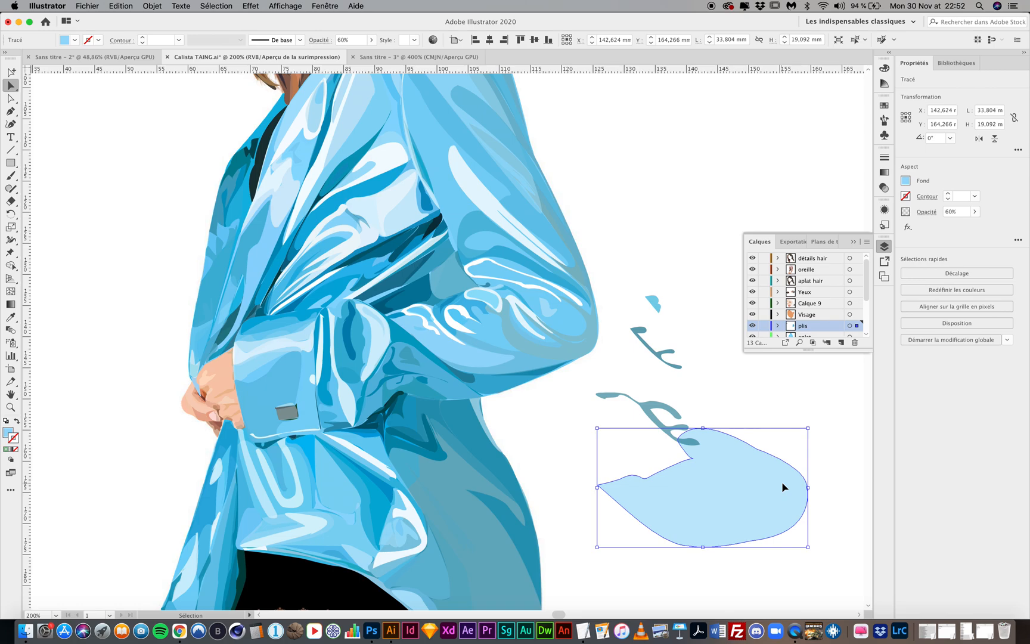
{"action": "left_click", "coordinate": [417, 57]}
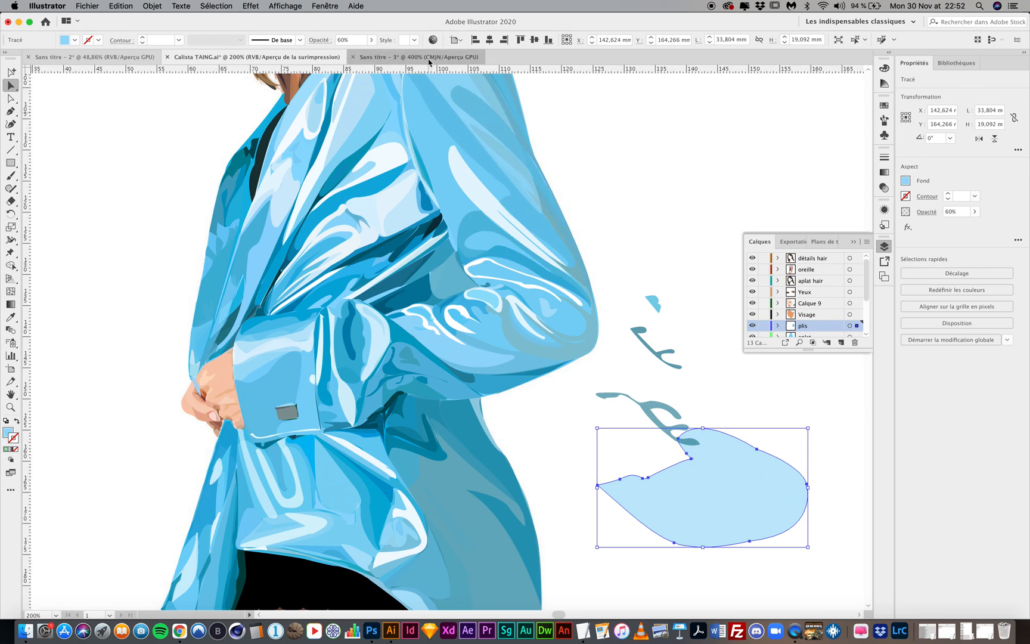
Start a Pen path on the dark sleeve fold with five corner points, switched to an outline.
{"action": "left_click", "coordinate": [12, 111]}
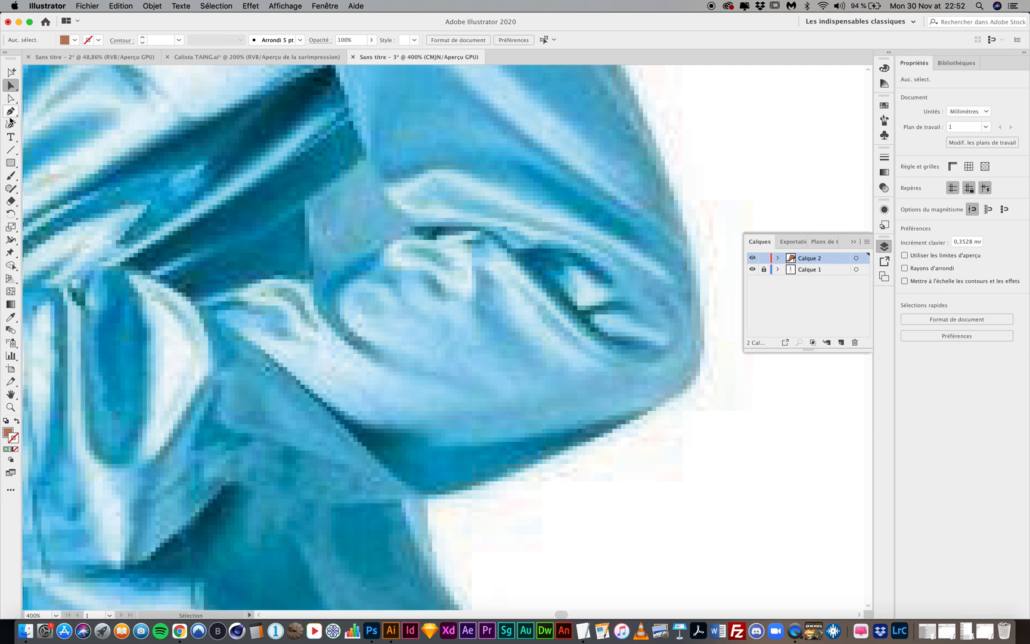
{"action": "left_click", "coordinate": [501, 244]}
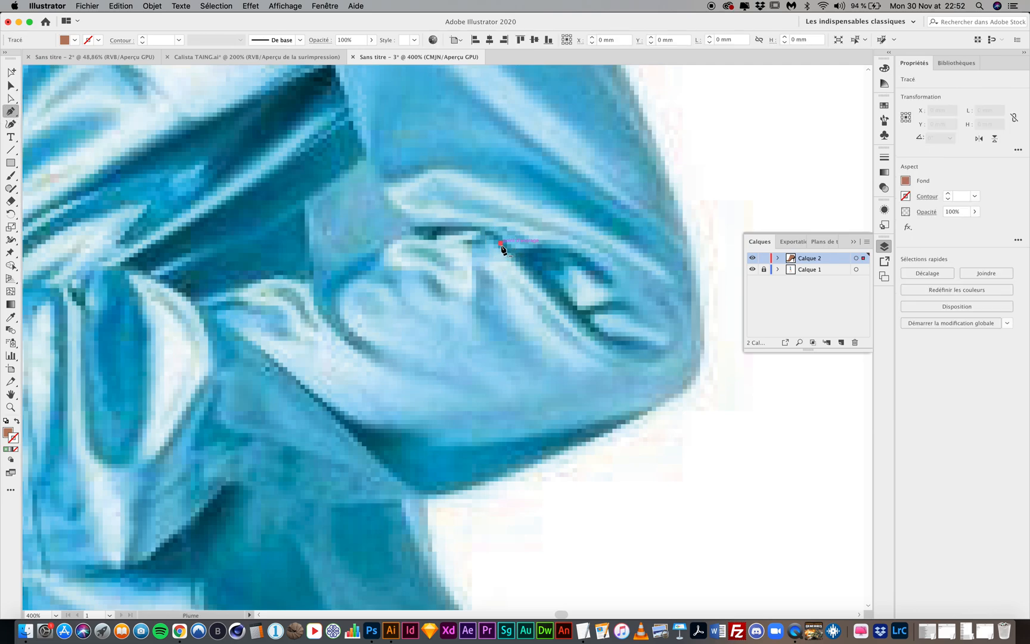
{"action": "left_click", "coordinate": [550, 296]}
{"action": "left_click", "coordinate": [617, 351]}
{"action": "left_click", "coordinate": [637, 343]}
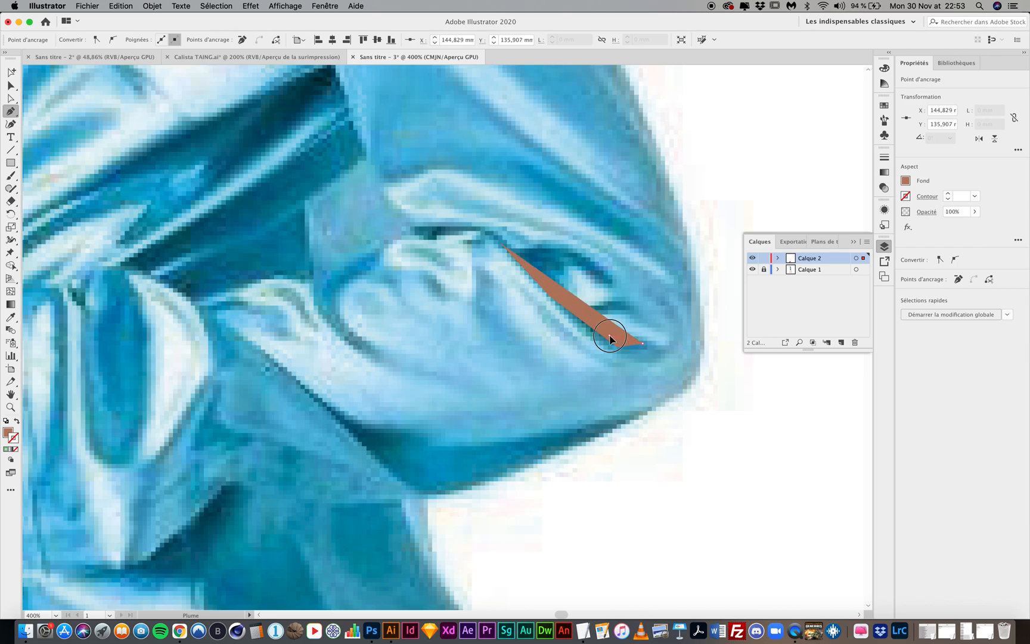
{"action": "left_click", "coordinate": [610, 335]}
{"action": "left_click", "coordinate": [17, 422]}
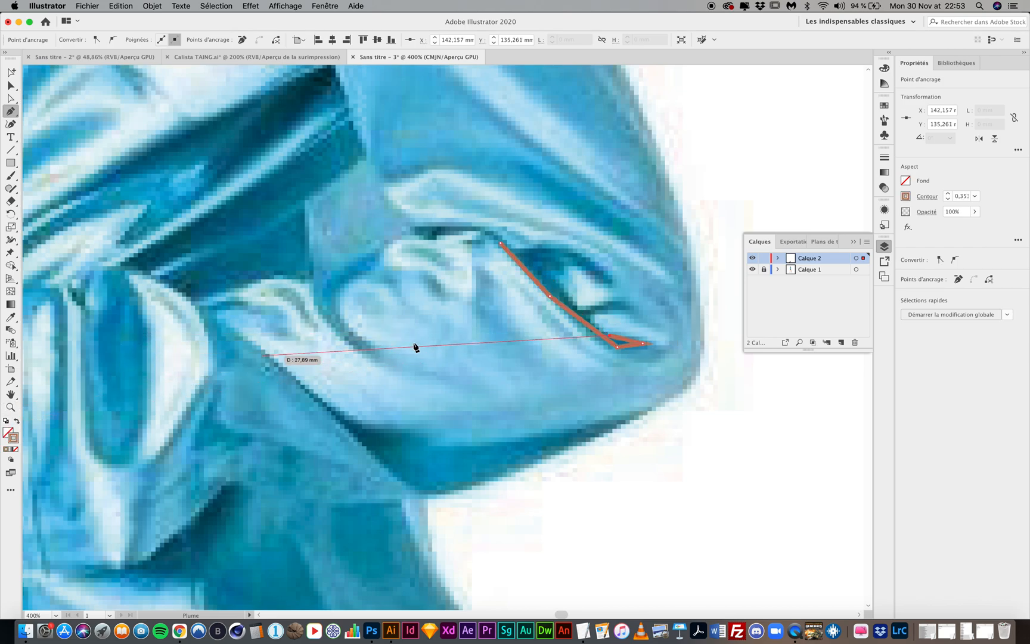
Continue the outline along the fold, close it on its start point, and check the reference.
{"action": "left_click", "coordinate": [625, 304]}
{"action": "left_click", "coordinate": [577, 306]}
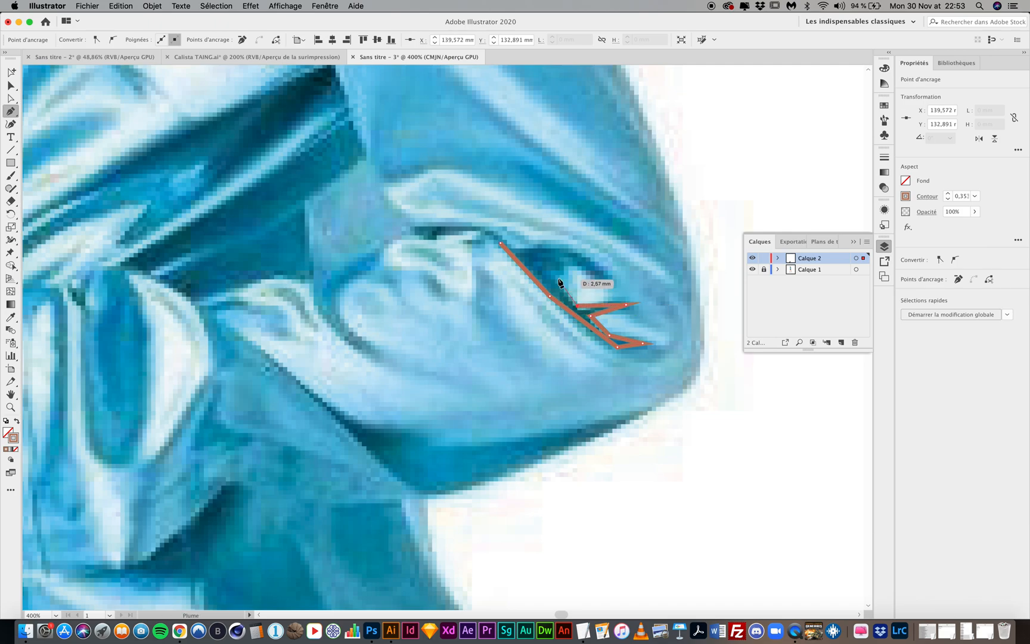
{"action": "left_click", "coordinate": [549, 269]}
{"action": "left_click", "coordinate": [566, 261]}
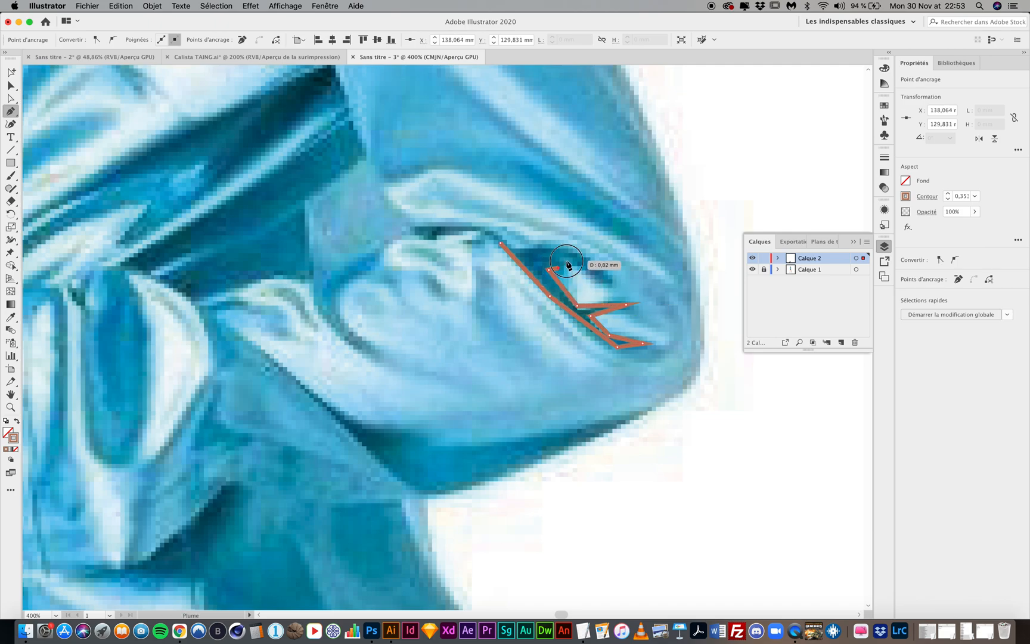
{"action": "left_click", "coordinate": [615, 285]}
{"action": "left_click", "coordinate": [575, 250]}
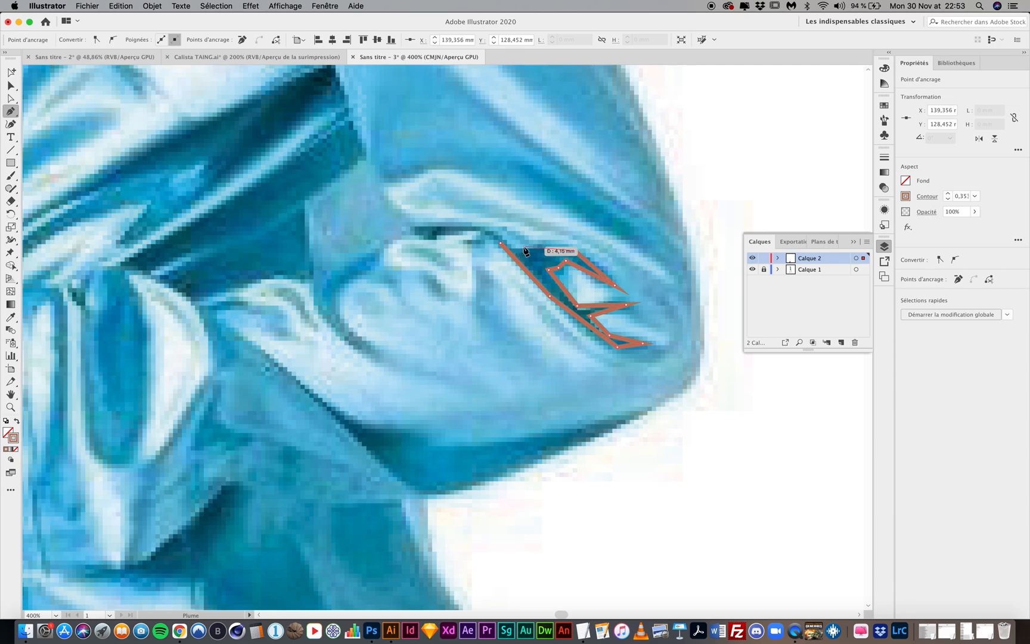
{"action": "left_click", "coordinate": [537, 249]}
{"action": "left_click", "coordinate": [500, 244]}
{"action": "left_click", "coordinate": [221, 60]}
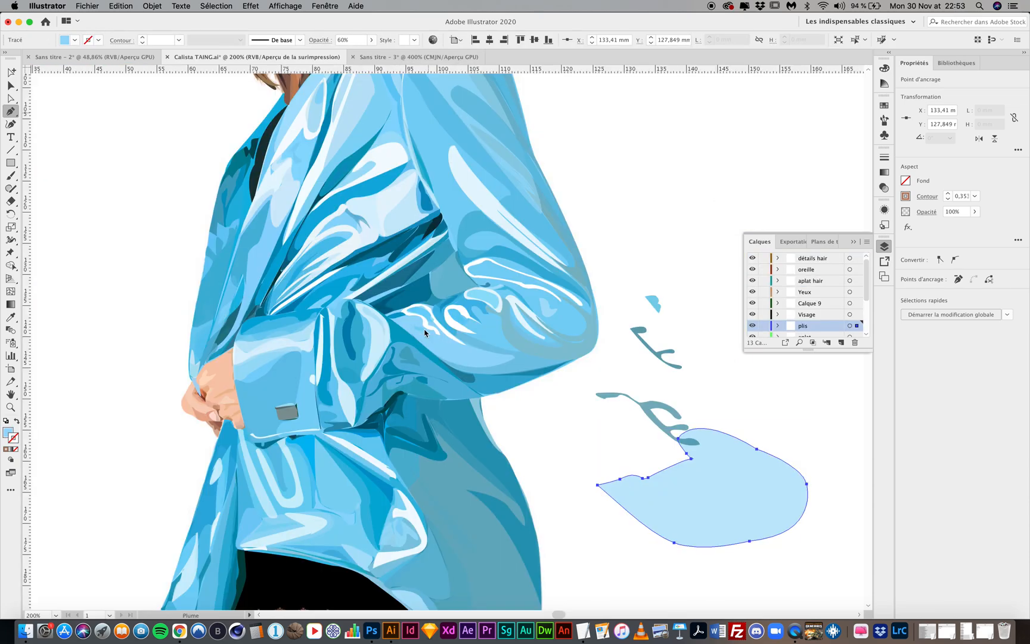
{"action": "left_click", "coordinate": [417, 56]}
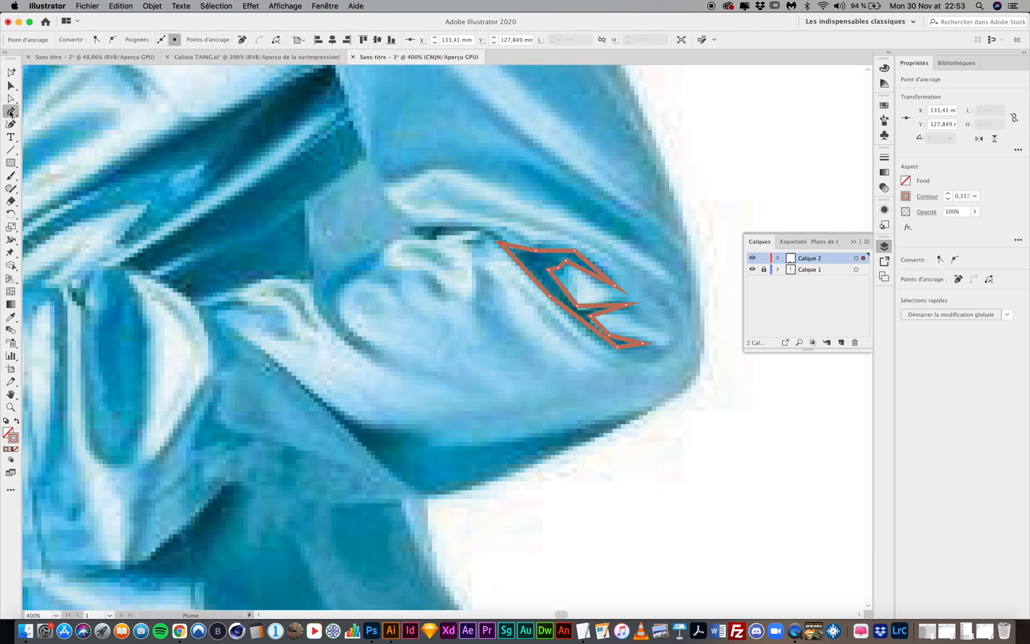
With the Anchor Point tool at 800%, curve the outline's top edge, tip and inner notch.
{"action": "left_click_drag", "start_coordinate": [11, 113], "coordinate": [48, 152]}
{"action": "key", "text": "super+equal"}
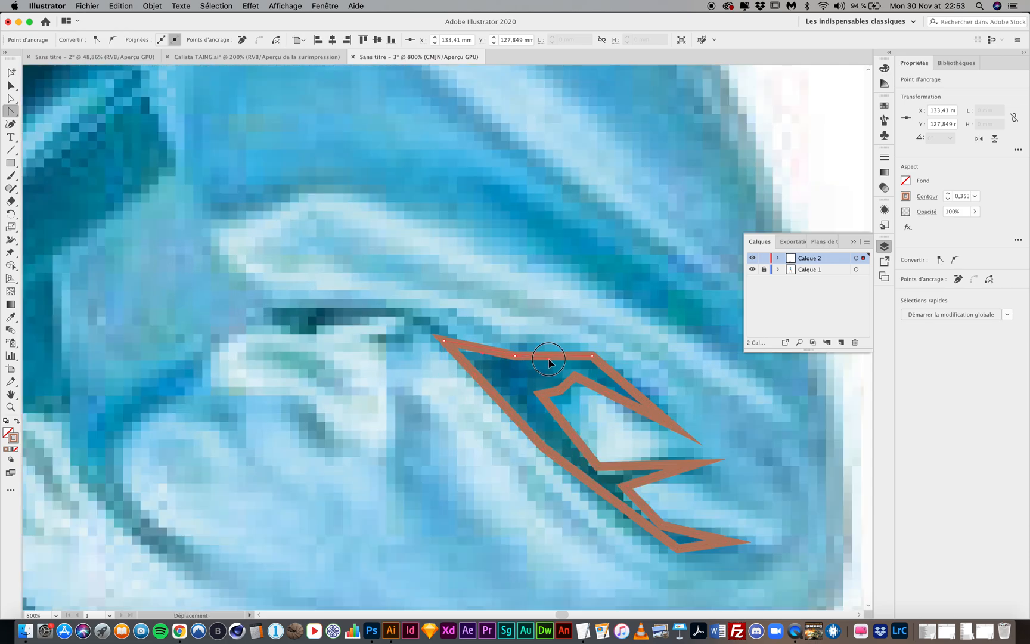
{"action": "left_click_drag", "start_coordinate": [516, 356], "coordinate": [486, 355]}
{"action": "left_click_drag", "start_coordinate": [593, 358], "coordinate": [563, 347]}
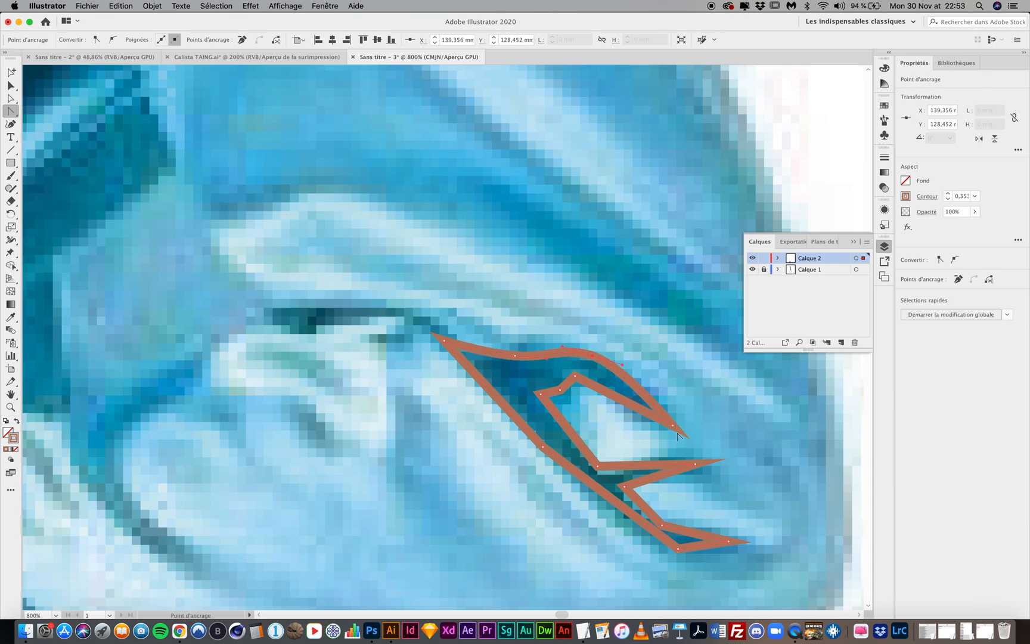
{"action": "left_click_drag", "start_coordinate": [673, 426], "coordinate": [683, 419]}
{"action": "left_click", "coordinate": [559, 391]}
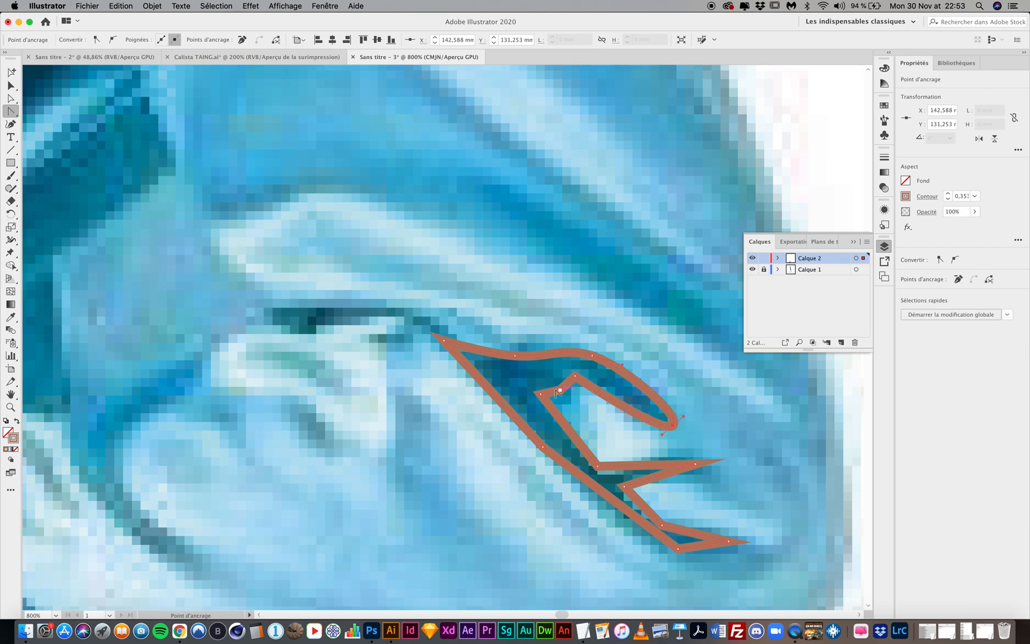
{"action": "left_click_drag", "start_coordinate": [587, 378], "coordinate": [543, 379]}
Smooth the lower segments, right and lower tips, lower loop, lower-left edge and starting tip.
{"action": "mouse_move", "coordinate": [598, 466]}
{"action": "left_mouse_down"}
{"action": "mouse_move", "coordinate": [616, 467]}
{"action": "mouse_move", "coordinate": [586, 453]}
{"action": "mouse_move", "coordinate": [615, 474]}
{"action": "left_mouse_up"}
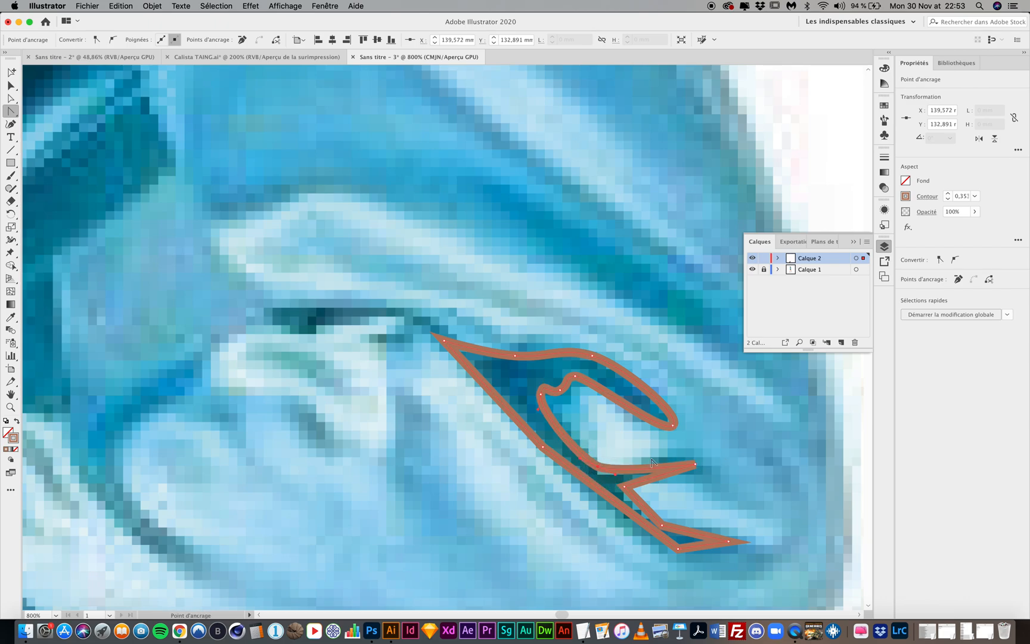
{"action": "mouse_move", "coordinate": [697, 464]}
{"action": "left_mouse_down"}
{"action": "mouse_move", "coordinate": [689, 458]}
{"action": "mouse_move", "coordinate": [694, 480]}
{"action": "mouse_move", "coordinate": [686, 454]}
{"action": "mouse_move", "coordinate": [695, 464]}
{"action": "left_mouse_up"}
{"action": "left_click_drag", "start_coordinate": [624, 489], "coordinate": [620, 479]}
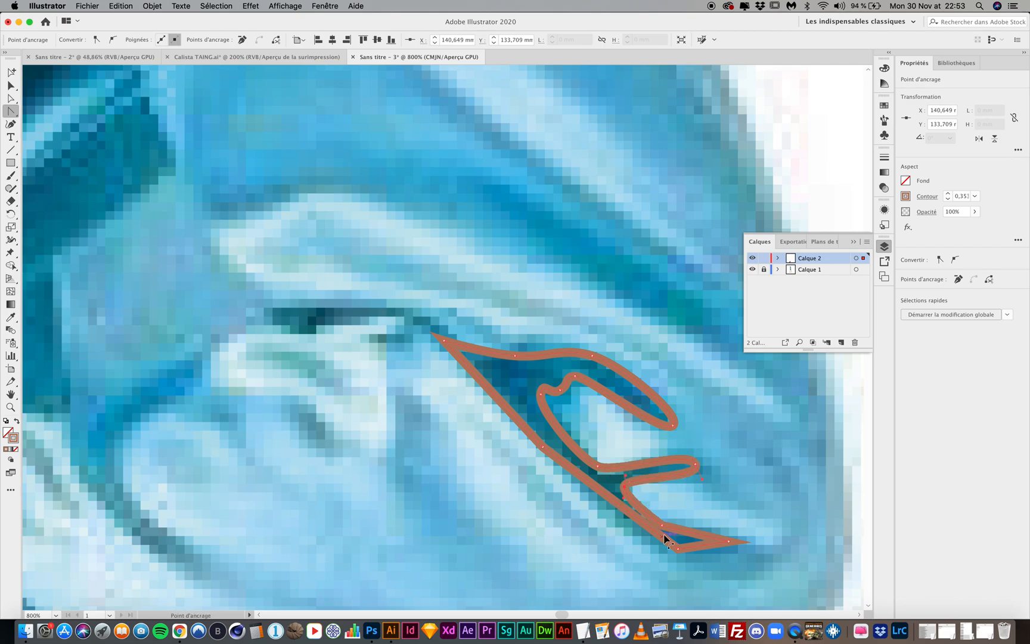
{"action": "left_click_drag", "start_coordinate": [663, 530], "coordinate": [728, 540]}
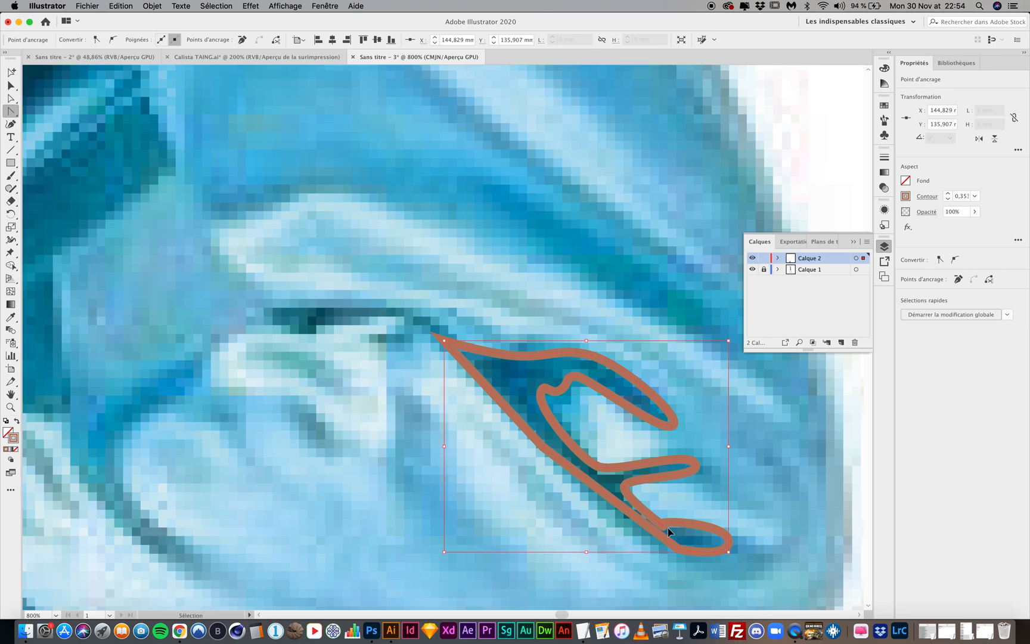
{"action": "left_click_drag", "start_coordinate": [667, 527], "coordinate": [644, 515]}
{"action": "left_click", "coordinate": [679, 551]}
{"action": "left_click_drag", "start_coordinate": [679, 550], "coordinate": [693, 553]}
{"action": "left_click_drag", "start_coordinate": [543, 447], "coordinate": [558, 474]}
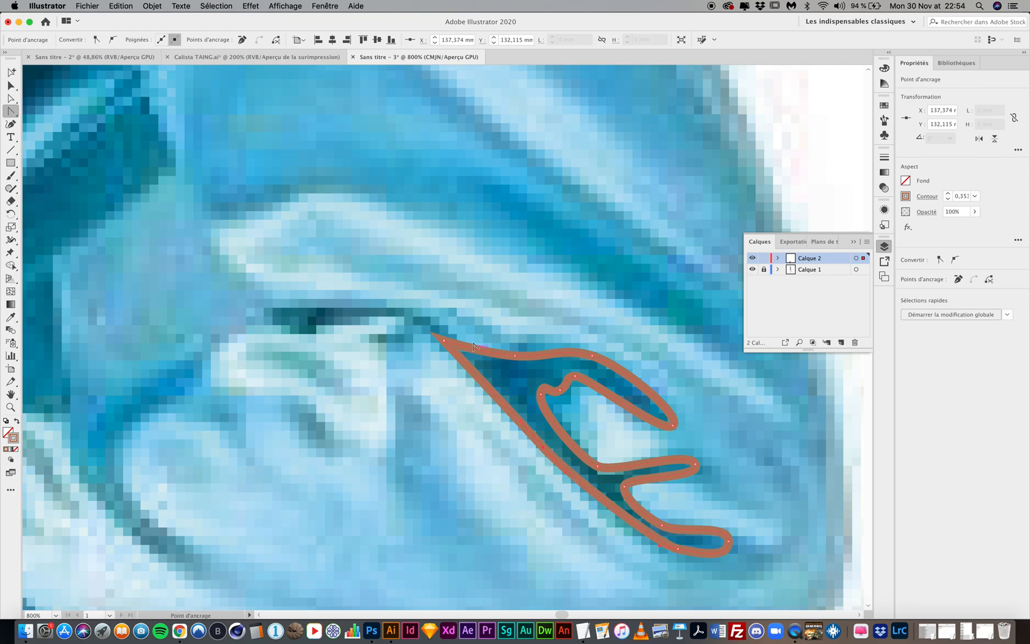
{"action": "mouse_move", "coordinate": [444, 342]}
{"action": "left_mouse_down"}
{"action": "mouse_move", "coordinate": [459, 325]}
{"action": "mouse_move", "coordinate": [433, 343]}
{"action": "left_mouse_up"}
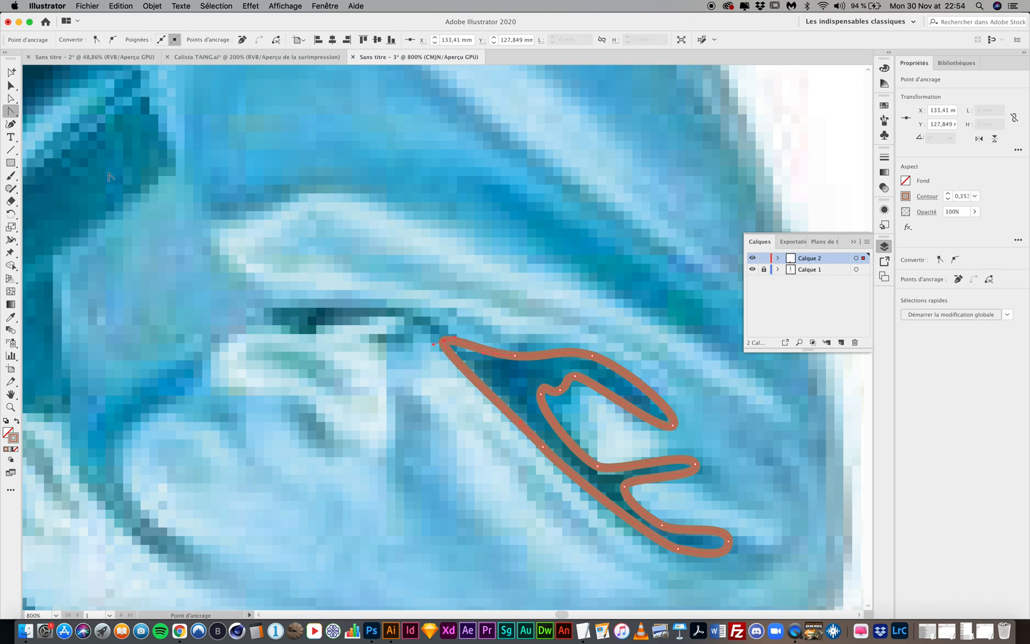
Fill the fold outline with the sleeve's dark blue using the Eyedropper, then deselect it.
{"action": "left_click", "coordinate": [12, 319]}
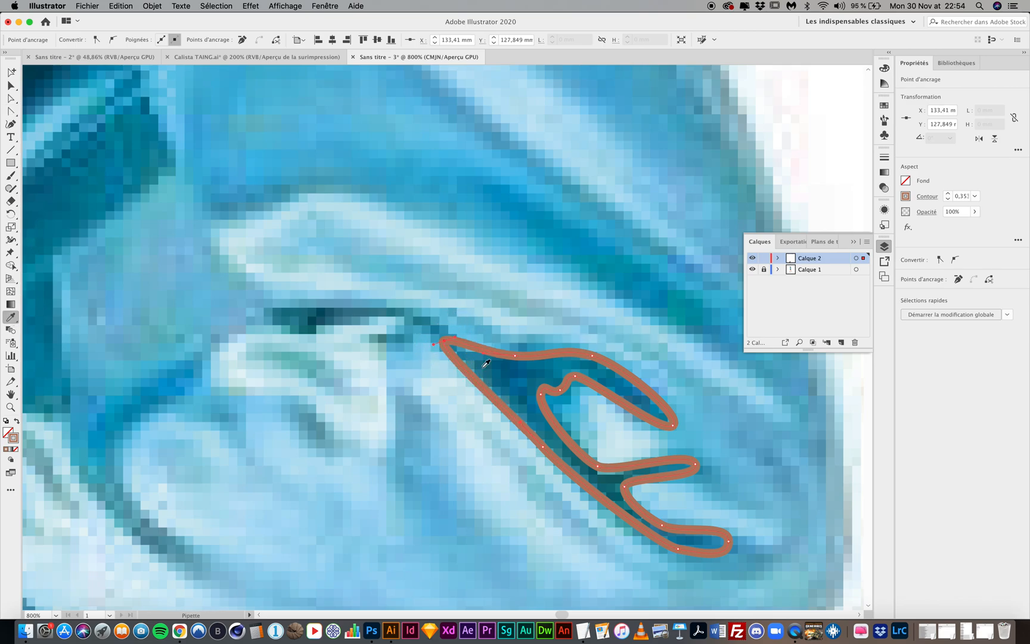
{"action": "left_click", "coordinate": [510, 366]}
{"action": "scroll", "coordinate": [511, 365], "scroll_direction": "down", "scroll_amount": 10}
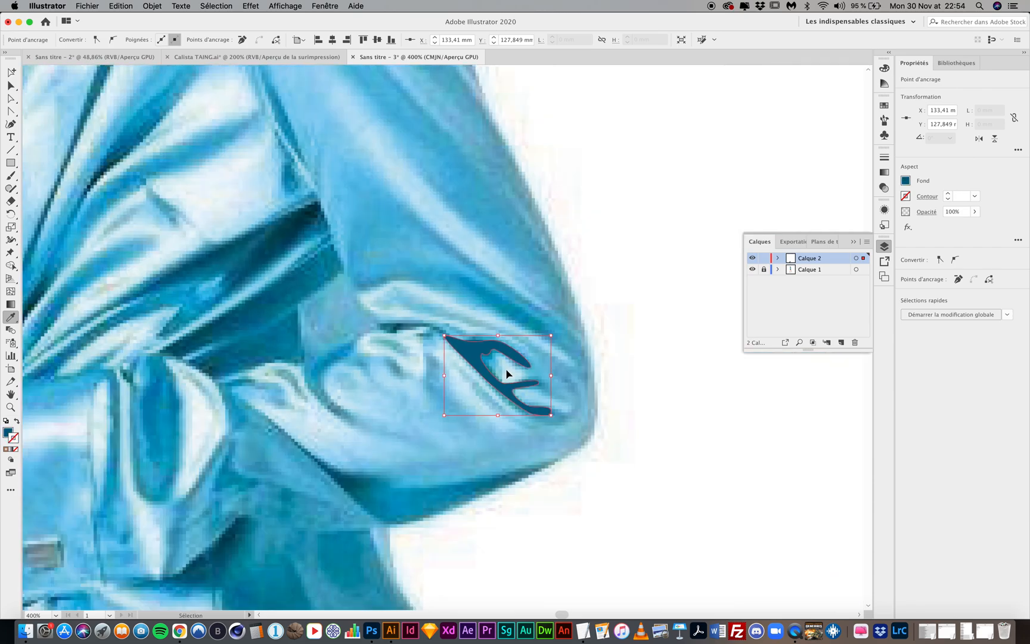
{"action": "scroll", "coordinate": [495, 363], "scroll_direction": "up", "scroll_amount": 2}
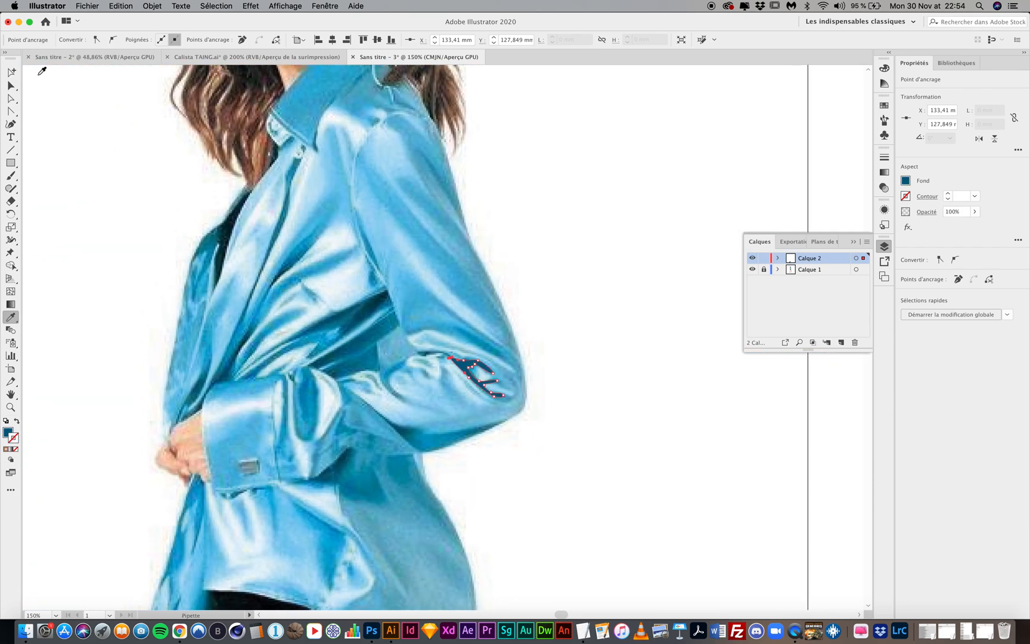
{"action": "left_click", "coordinate": [12, 86]}
{"action": "left_click", "coordinate": [79, 176]}
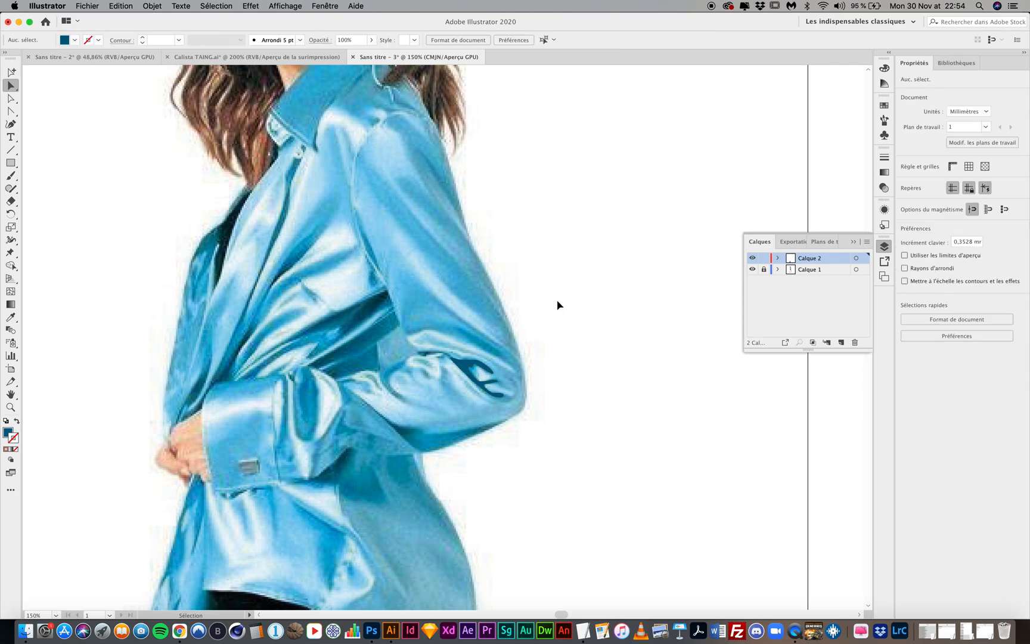
Scroll down to review the traced sandal, then switch to the Sans titre - 2 pear document.
{"action": "scroll", "coordinate": [559, 305], "scroll_direction": "down", "scroll_amount": 10}
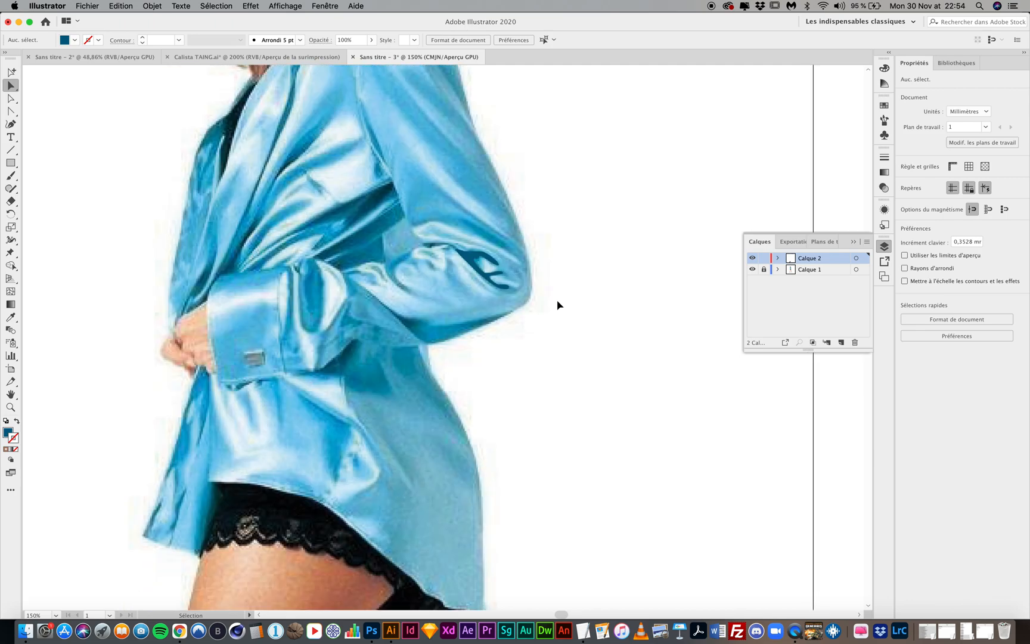
{"action": "scroll", "coordinate": [559, 305], "scroll_direction": "down", "scroll_amount": 12}
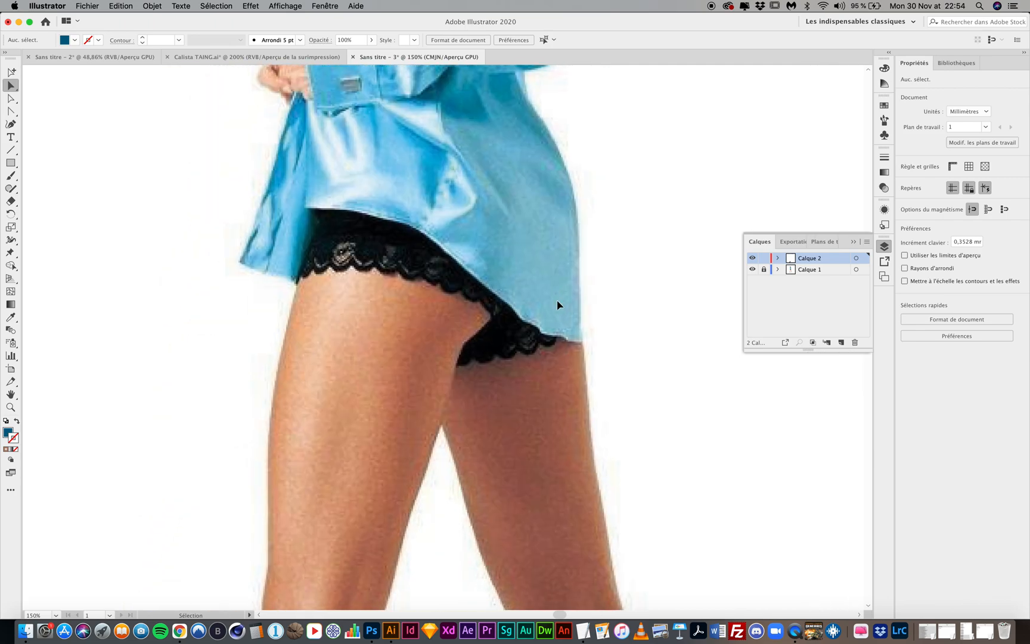
{"action": "scroll", "coordinate": [558, 305], "scroll_direction": "down", "scroll_amount": 12}
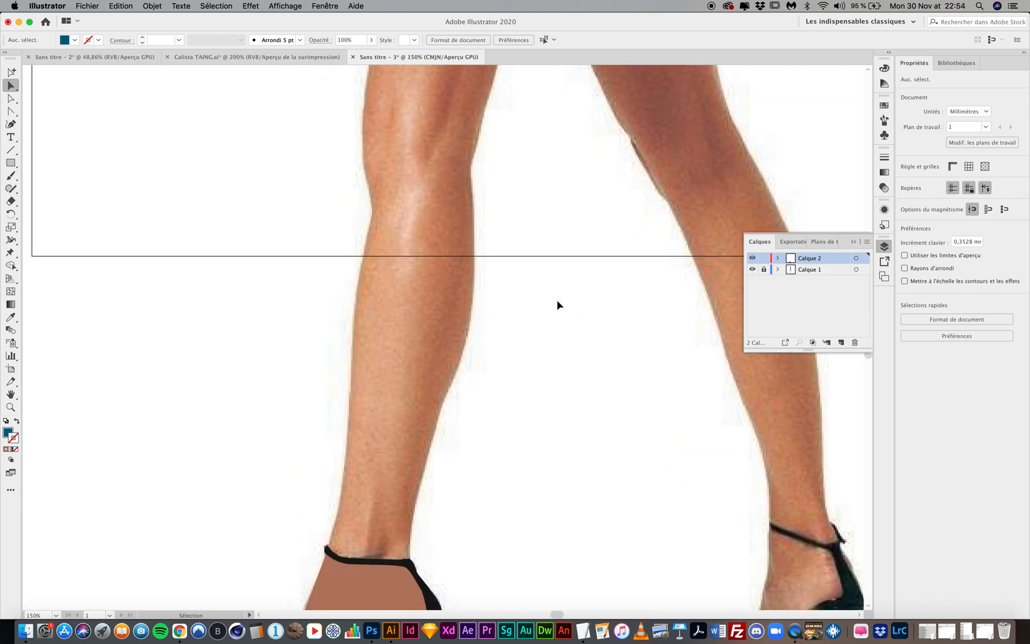
{"action": "scroll", "coordinate": [373, 393], "scroll_direction": "right", "scroll_amount": 6}
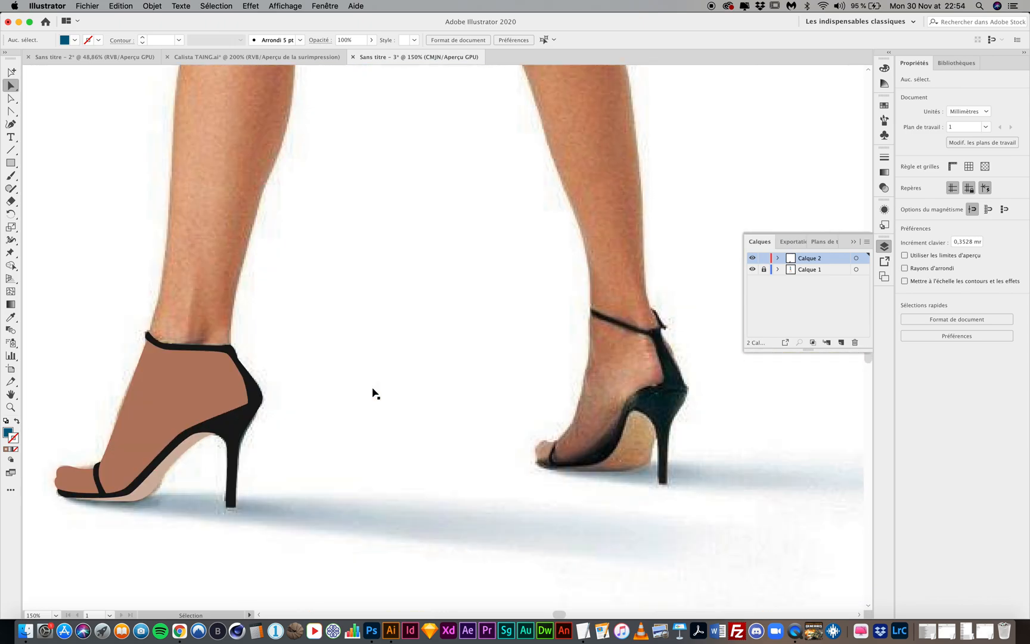
{"action": "scroll", "coordinate": [352, 203], "scroll_direction": "up", "scroll_amount": 8}
{"action": "scroll", "coordinate": [351, 204], "scroll_direction": "up", "scroll_amount": 10}
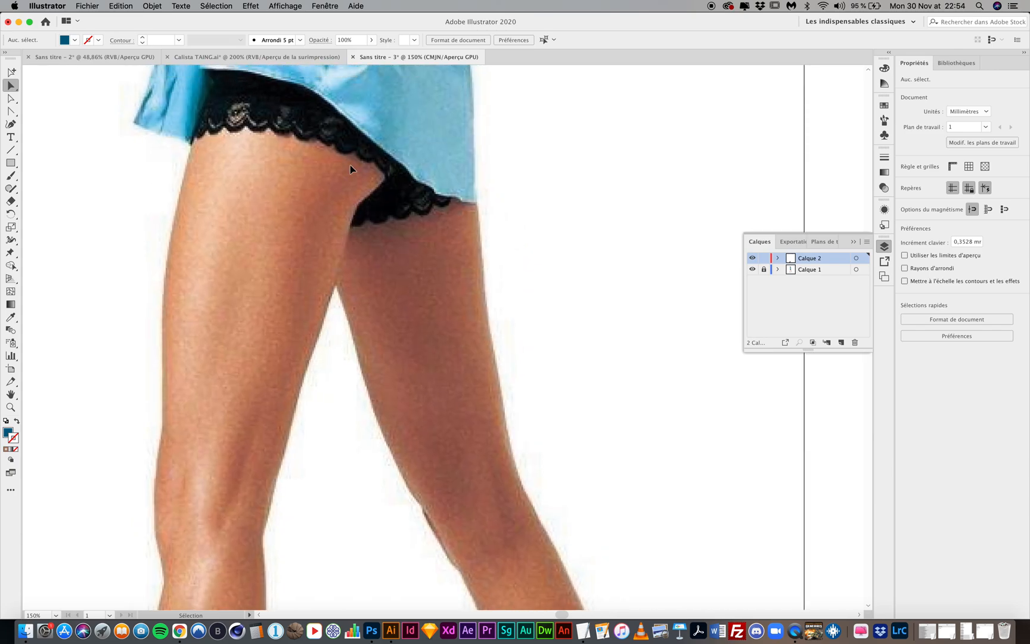
{"action": "scroll", "coordinate": [353, 176], "scroll_direction": "down", "scroll_amount": 12}
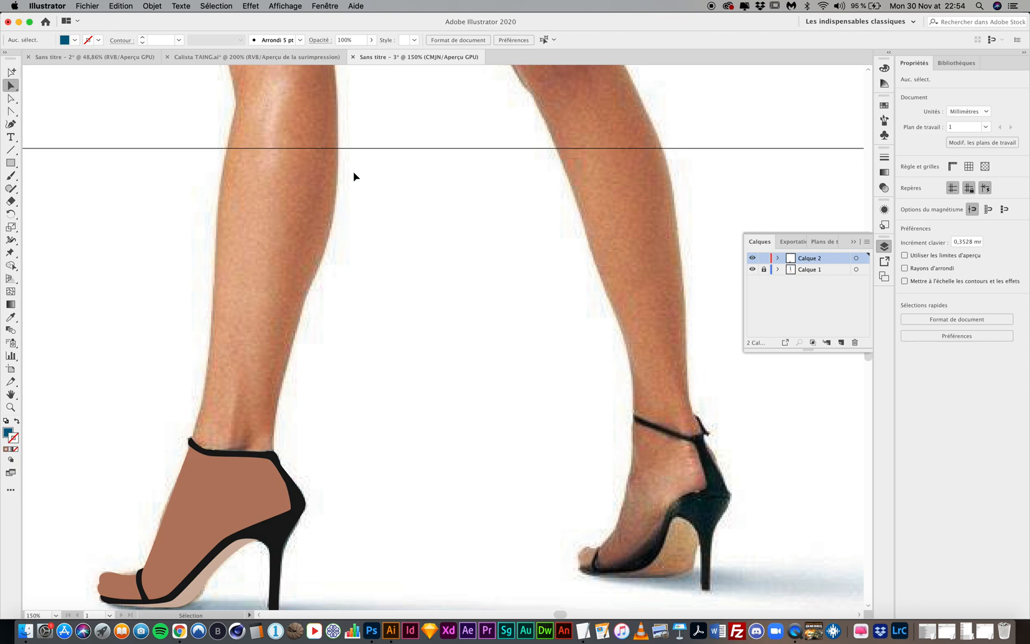
{"action": "left_click", "coordinate": [89, 57]}
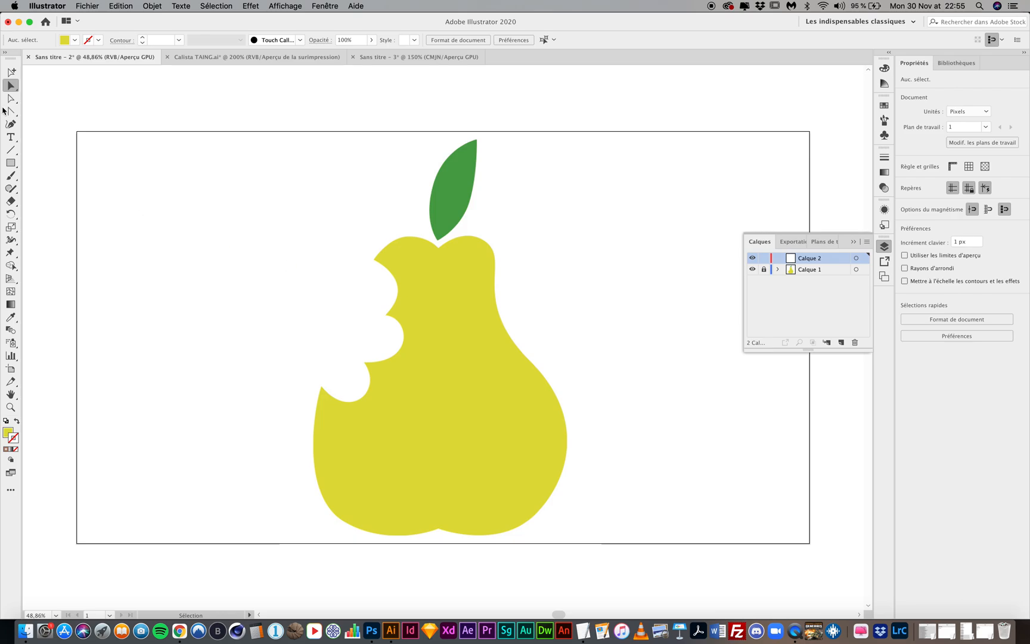
Choose the Plume (Pen) tool from the Curvature slot and zoom the pear to 100%.
{"action": "left_click", "coordinate": [12, 124]}
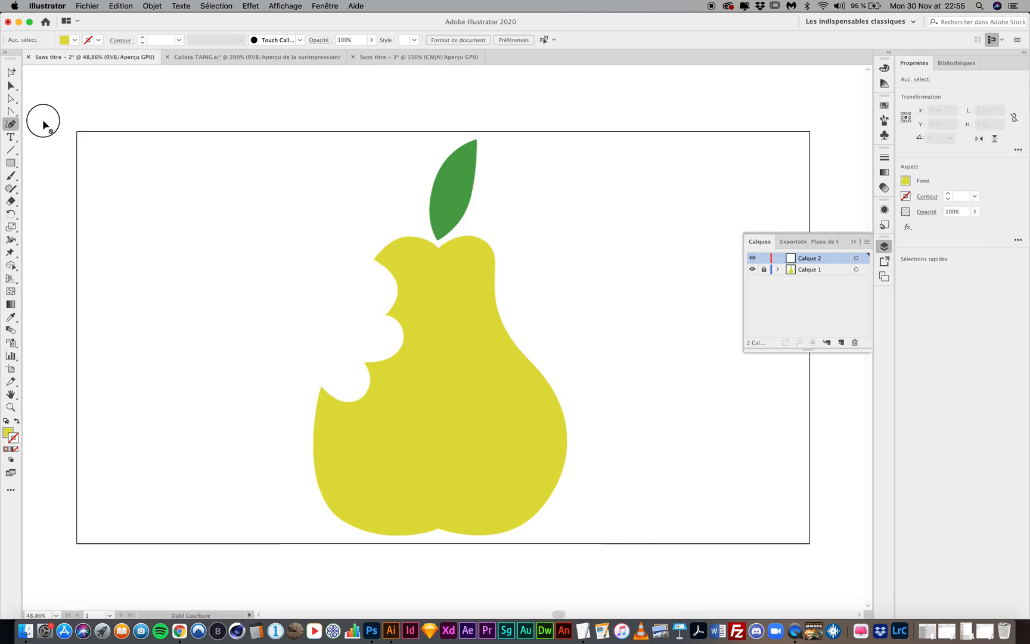
{"action": "left_click_drag", "start_coordinate": [11, 112], "coordinate": [48, 115]}
{"action": "key", "text": "super+1"}
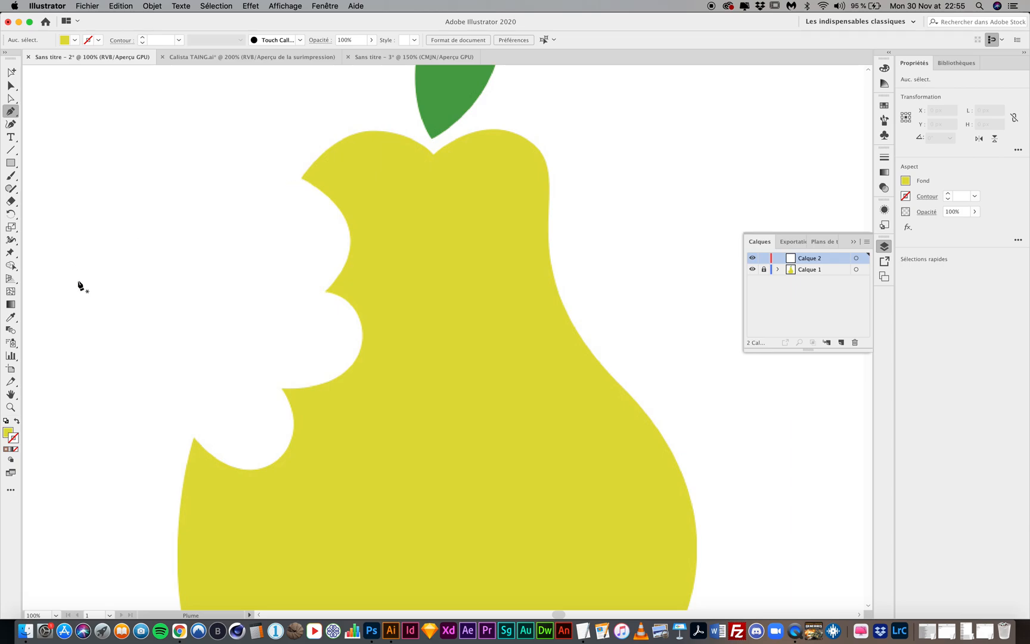
Draw a four-point practice curve beside the pear with the Pen.
{"action": "left_click", "coordinate": [78, 280]}
{"action": "left_click_drag", "start_coordinate": [136, 179], "coordinate": [218, 179]}
{"action": "left_click_drag", "start_coordinate": [195, 299], "coordinate": [249, 335]}
{"action": "left_click_drag", "start_coordinate": [179, 393], "coordinate": [136, 417]}
{"action": "left_click_drag", "start_coordinate": [106, 371], "coordinate": [120, 324]}
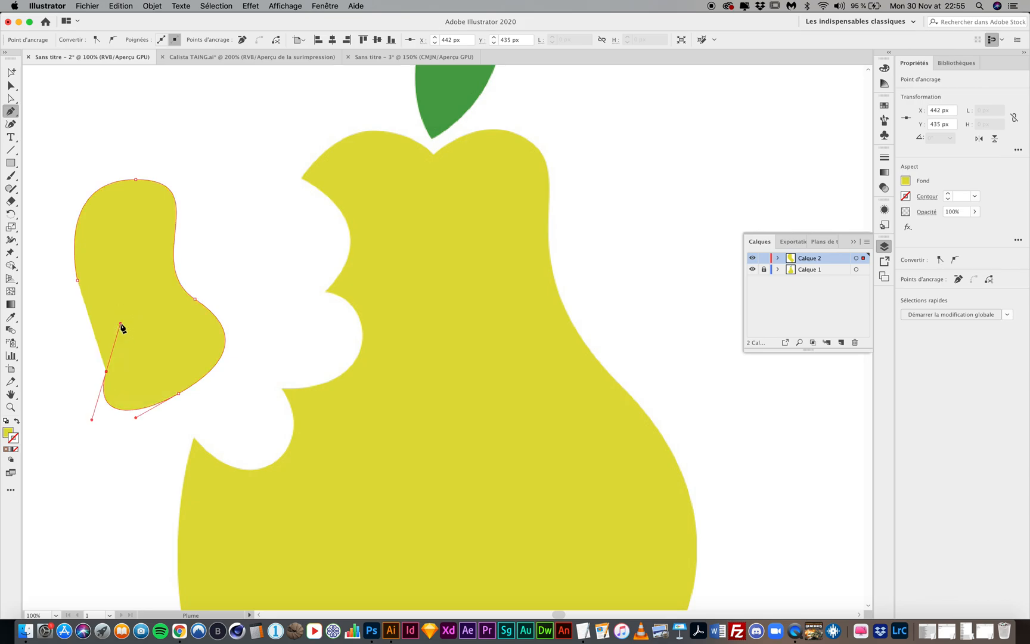
Swap the shape to a yellow outline with no fill, then delete the practice shape and reselect the Pen.
{"action": "left_click", "coordinate": [16, 422]}
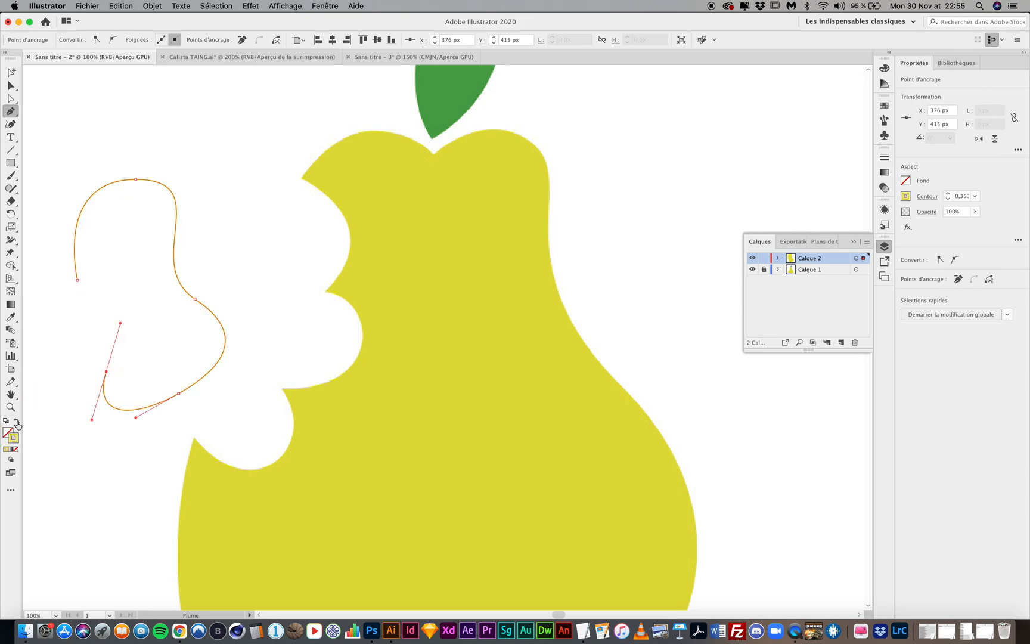
{"action": "left_click", "coordinate": [11, 72]}
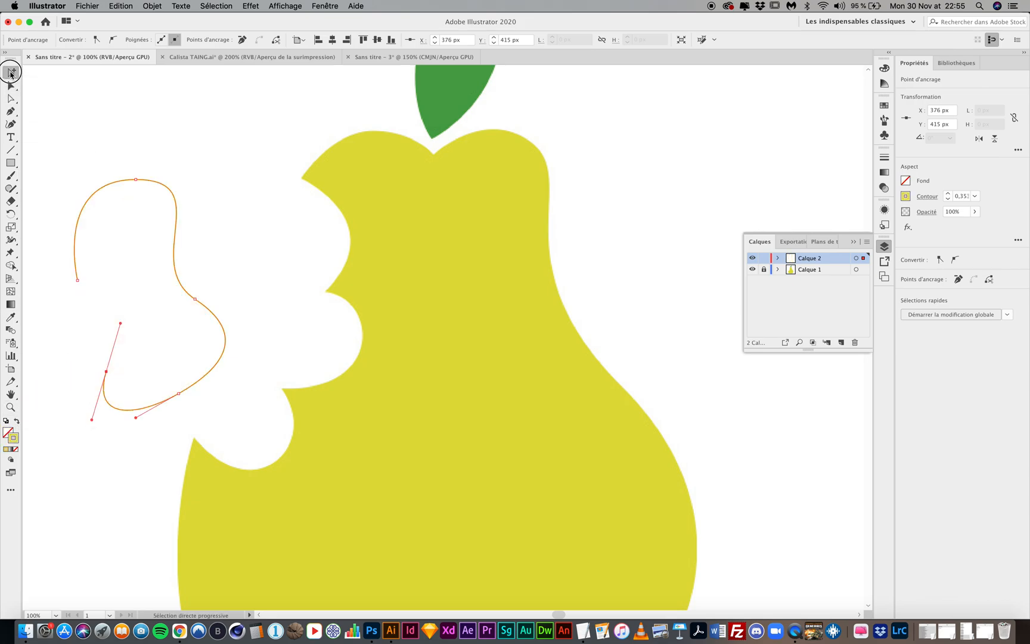
{"action": "left_click", "coordinate": [10, 85]}
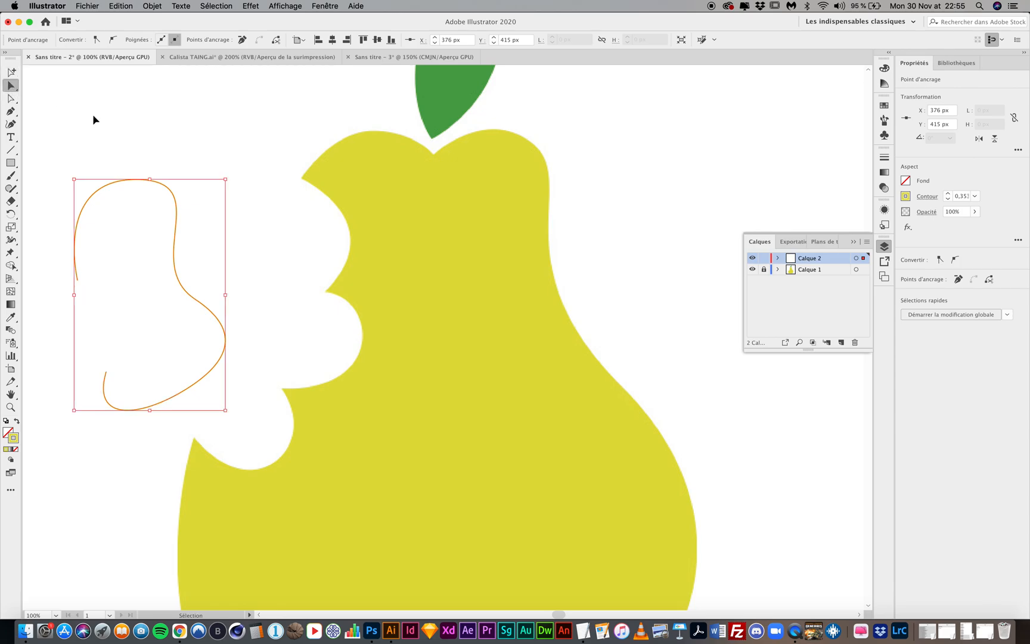
{"action": "key", "text": "BackSpace"}
{"action": "left_click", "coordinate": [10, 111]}
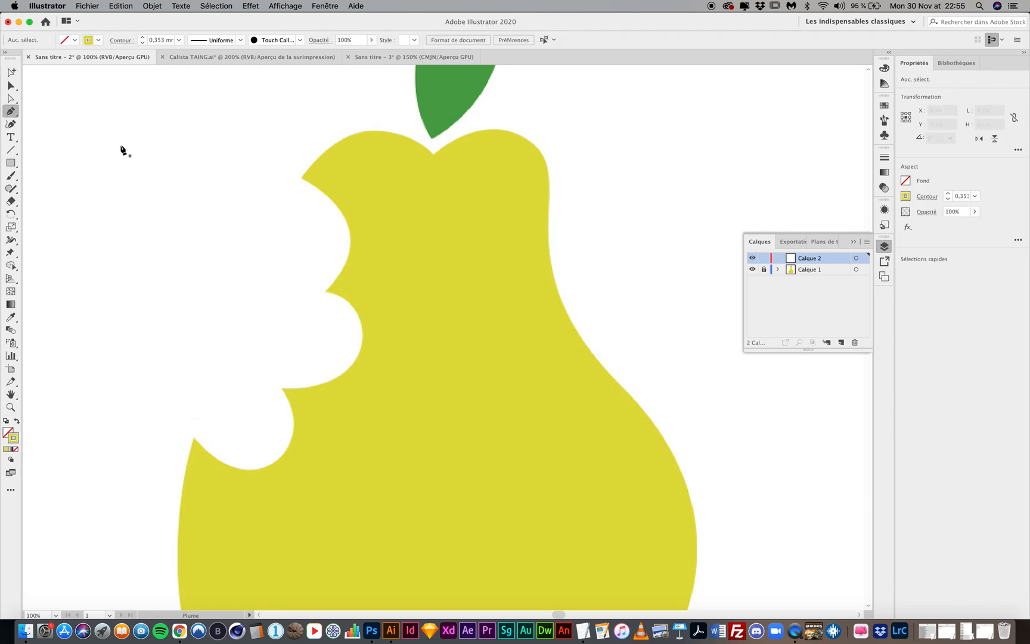
Start the pear trace at the upper-left bite corner and set the stroke to red (dd3e3e).
{"action": "left_click", "coordinate": [302, 178]}
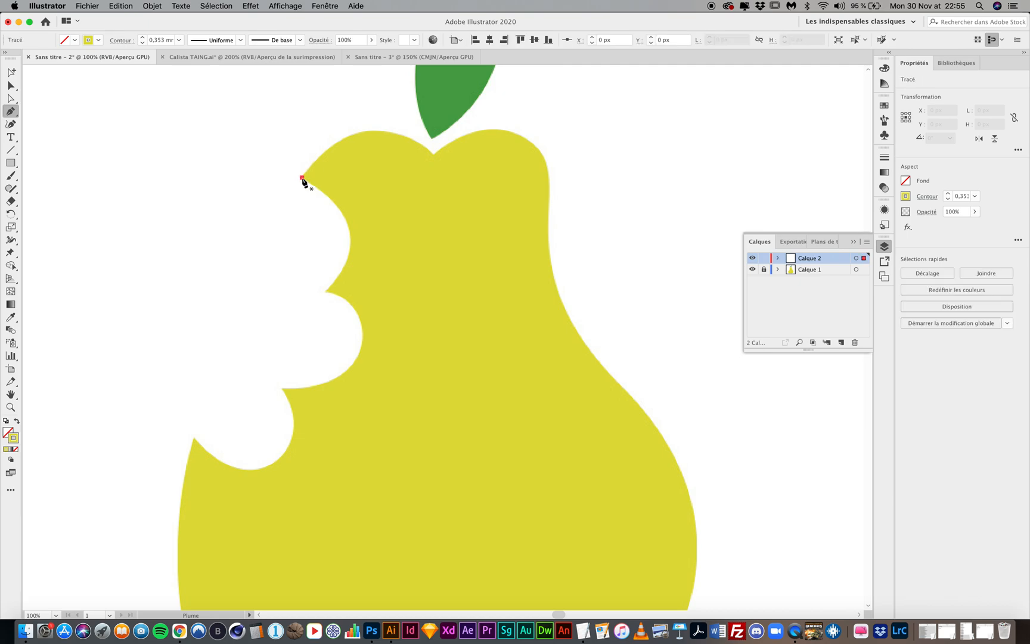
{"action": "double_click", "coordinate": [15, 440]}
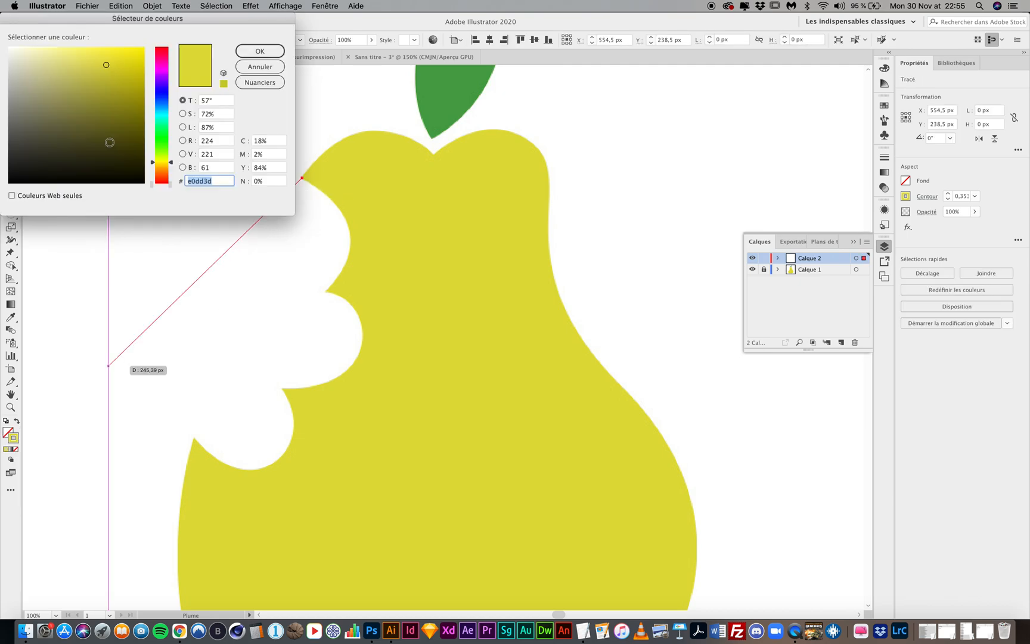
{"action": "left_click_drag", "start_coordinate": [172, 164], "coordinate": [161, 199]}
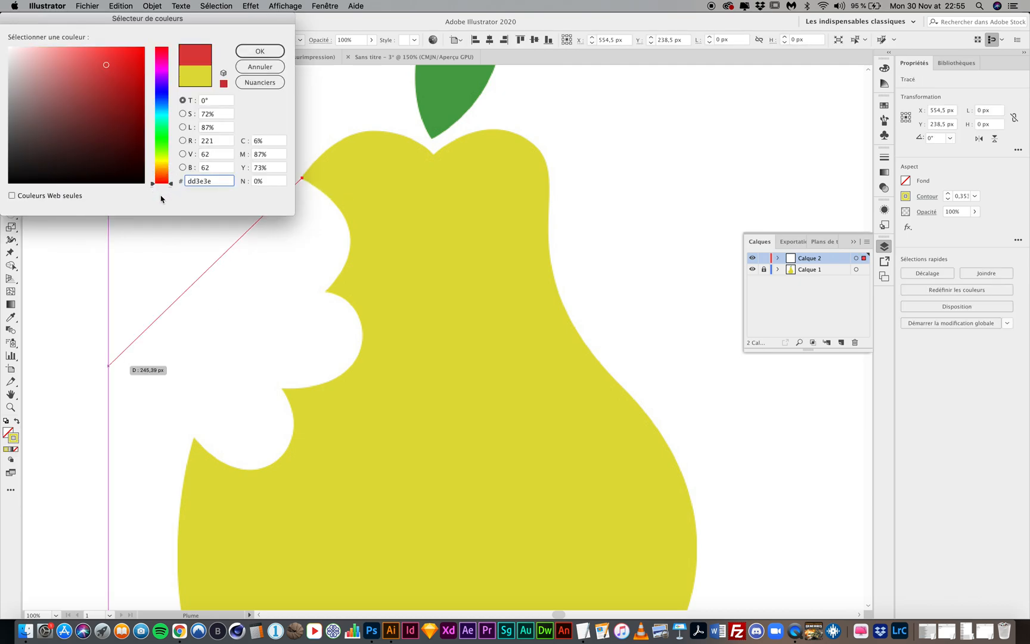
{"action": "left_click", "coordinate": [277, 48]}
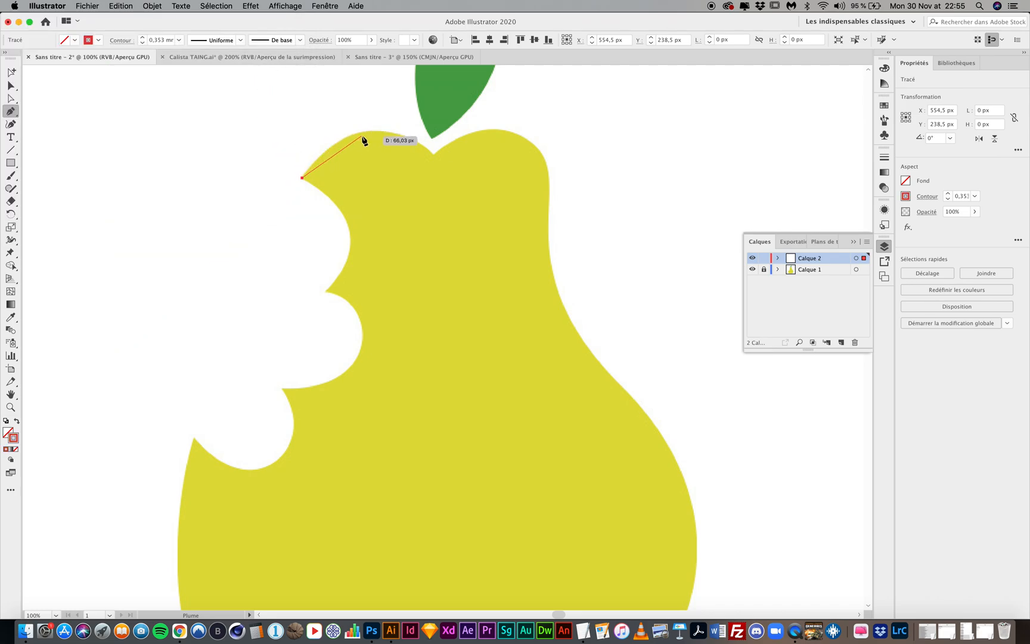
Add curved anchors along the pear's top edge, over the right shoulder and down the right side.
{"action": "left_click_drag", "start_coordinate": [368, 130], "coordinate": [434, 157]}
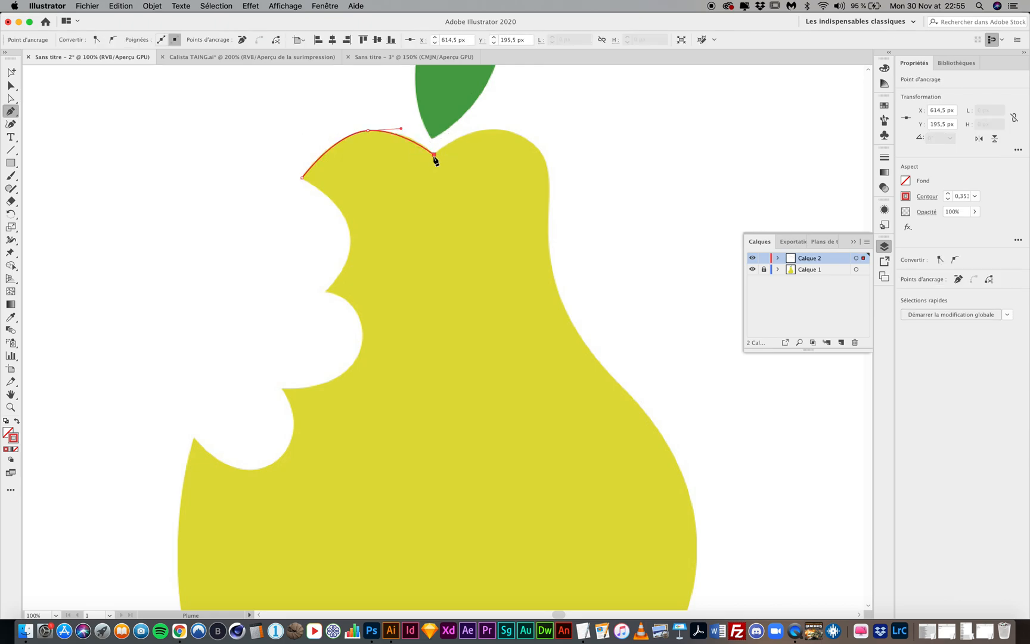
{"action": "left_click_drag", "start_coordinate": [523, 137], "coordinate": [575, 161]}
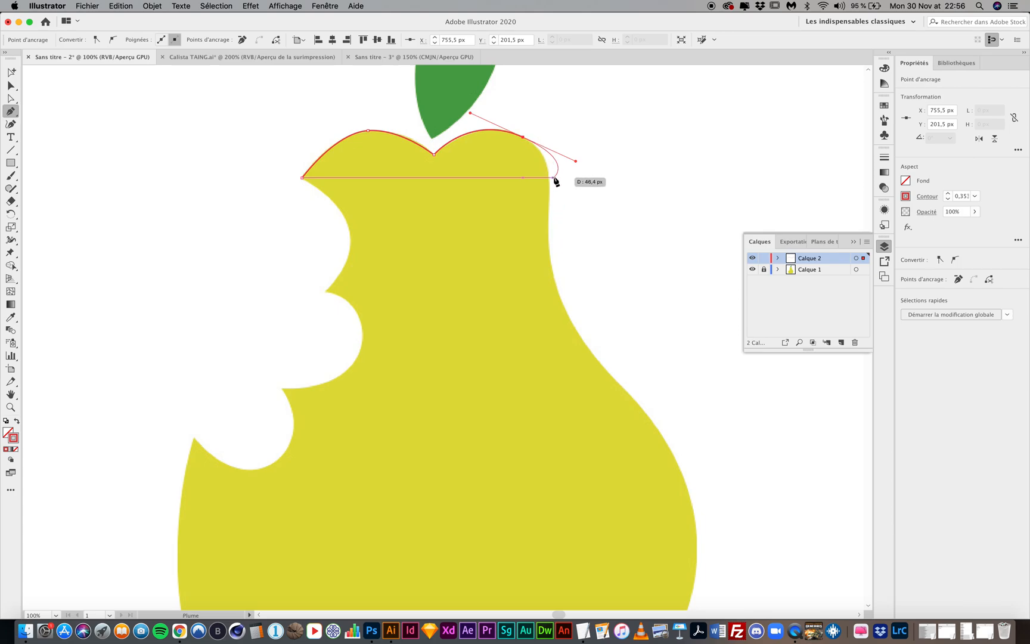
{"action": "left_click_drag", "start_coordinate": [558, 293], "coordinate": [586, 357]}
Continue the red trace down the right side and along the pear's bottom edge.
{"action": "scroll", "coordinate": [681, 454], "scroll_direction": "down", "scroll_amount": 5}
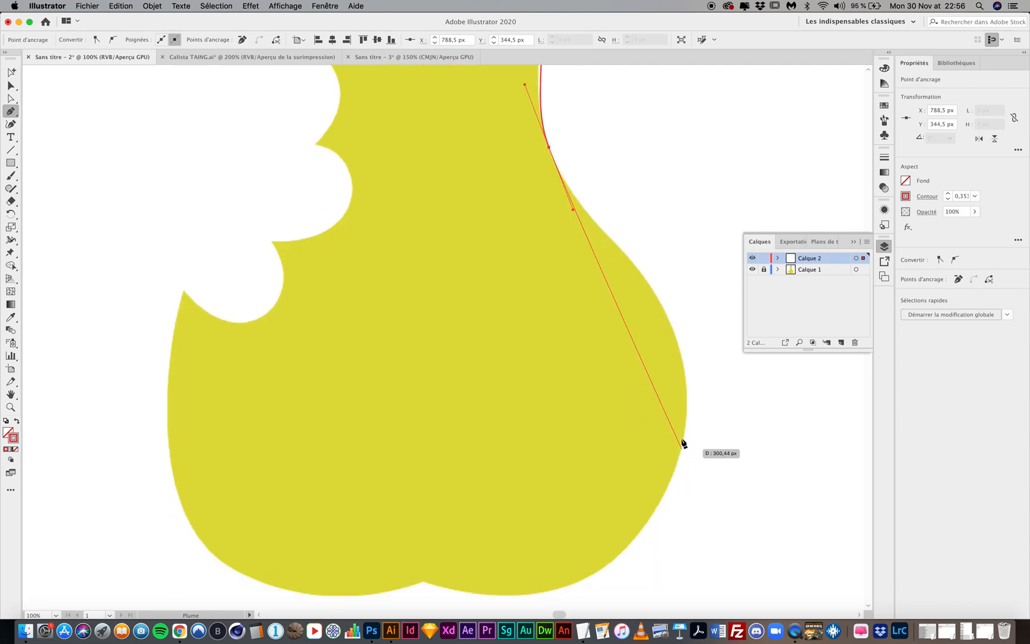
{"action": "left_click_drag", "start_coordinate": [681, 357], "coordinate": [689, 426]}
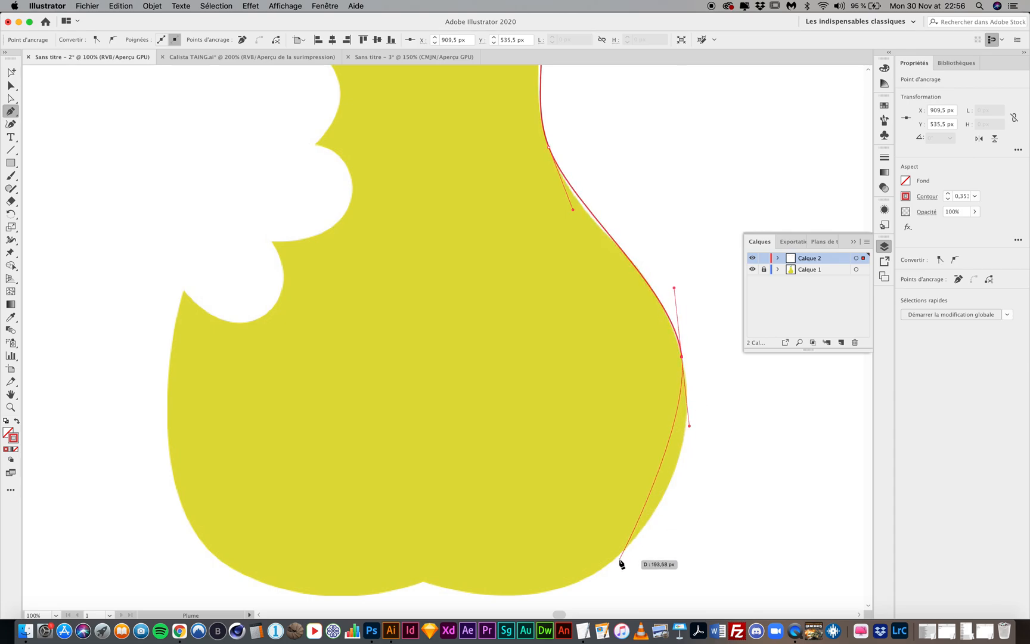
{"action": "left_click_drag", "start_coordinate": [619, 554], "coordinate": [561, 596]}
{"action": "scroll", "coordinate": [561, 596], "scroll_direction": "left", "scroll_amount": 3}
{"action": "scroll", "coordinate": [561, 596], "scroll_direction": "down", "scroll_amount": 1}
{"action": "left_click", "coordinate": [511, 551]}
{"action": "left_click_drag", "start_coordinate": [511, 552], "coordinate": [414, 526]}
{"action": "scroll", "coordinate": [415, 527], "scroll_direction": "down", "scroll_amount": 5}
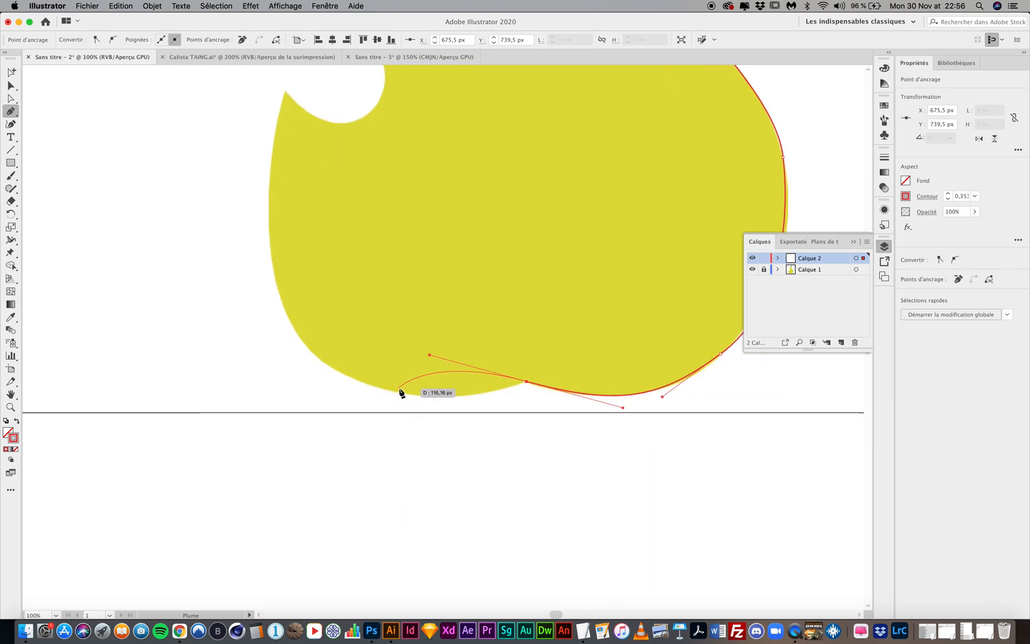
Undo a misplaced point, place the bottom dip, and curve up the pear's lower-left side.
{"action": "left_click_drag", "start_coordinate": [404, 394], "coordinate": [322, 365]}
{"action": "key", "text": "super+z"}
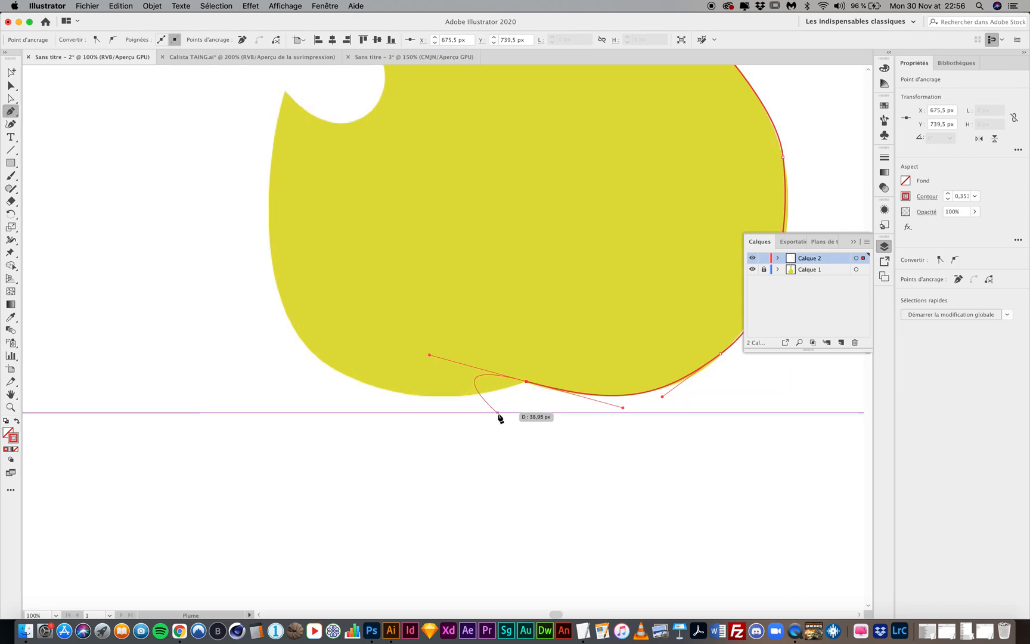
{"action": "mouse_move", "coordinate": [525, 387]}
{"action": "left_mouse_down"}
{"action": "mouse_move", "coordinate": [519, 412]}
{"action": "mouse_move", "coordinate": [469, 363]}
{"action": "mouse_move", "coordinate": [526, 389]}
{"action": "mouse_move", "coordinate": [520, 410]}
{"action": "mouse_move", "coordinate": [527, 385]}
{"action": "left_mouse_up"}
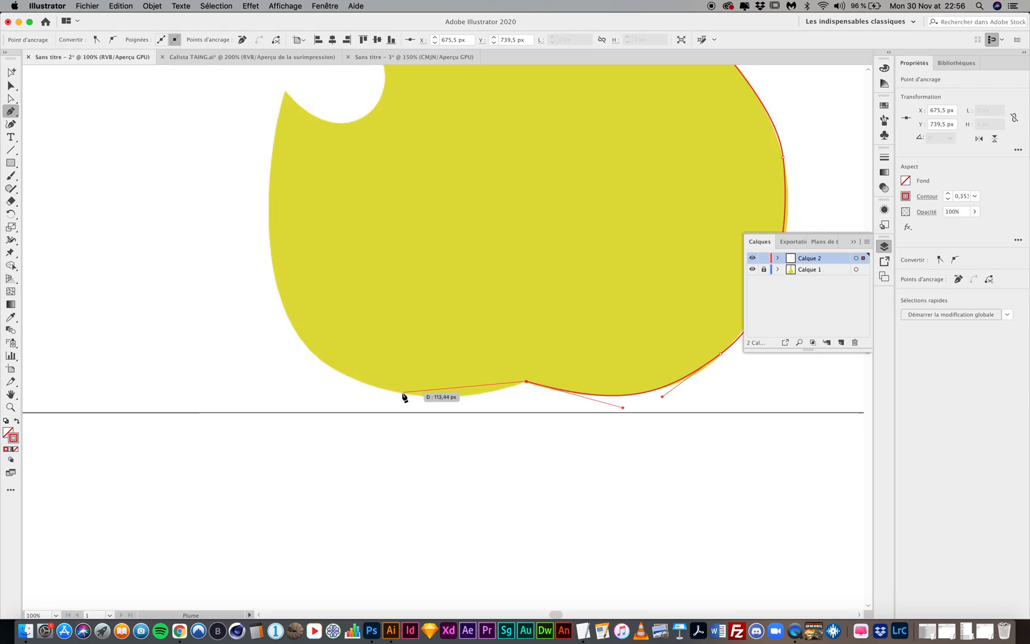
{"action": "left_click_drag", "start_coordinate": [399, 392], "coordinate": [344, 377]}
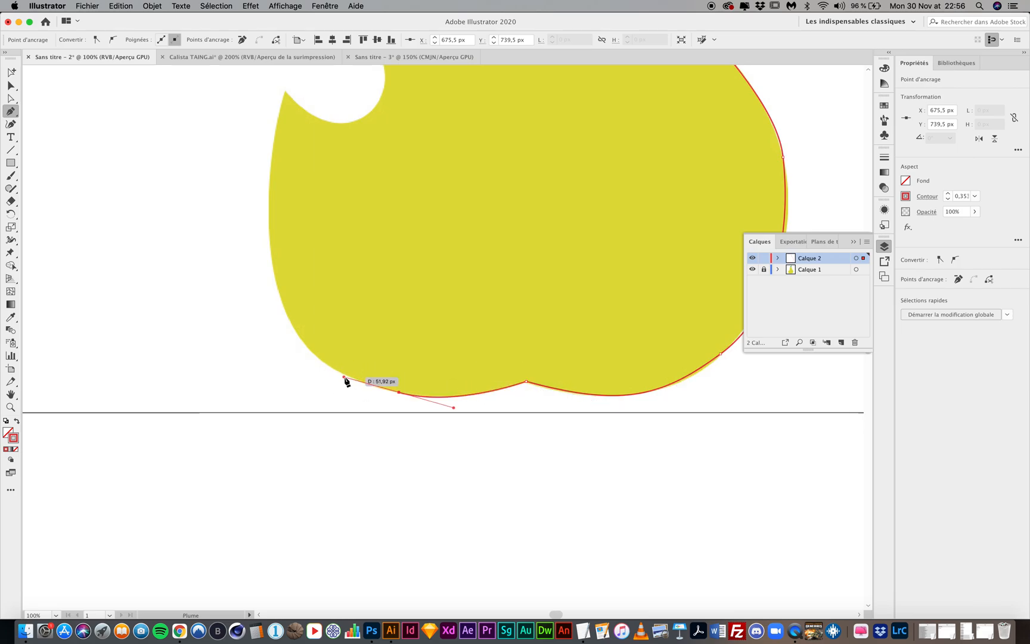
{"action": "left_click_drag", "start_coordinate": [272, 269], "coordinate": [260, 190]}
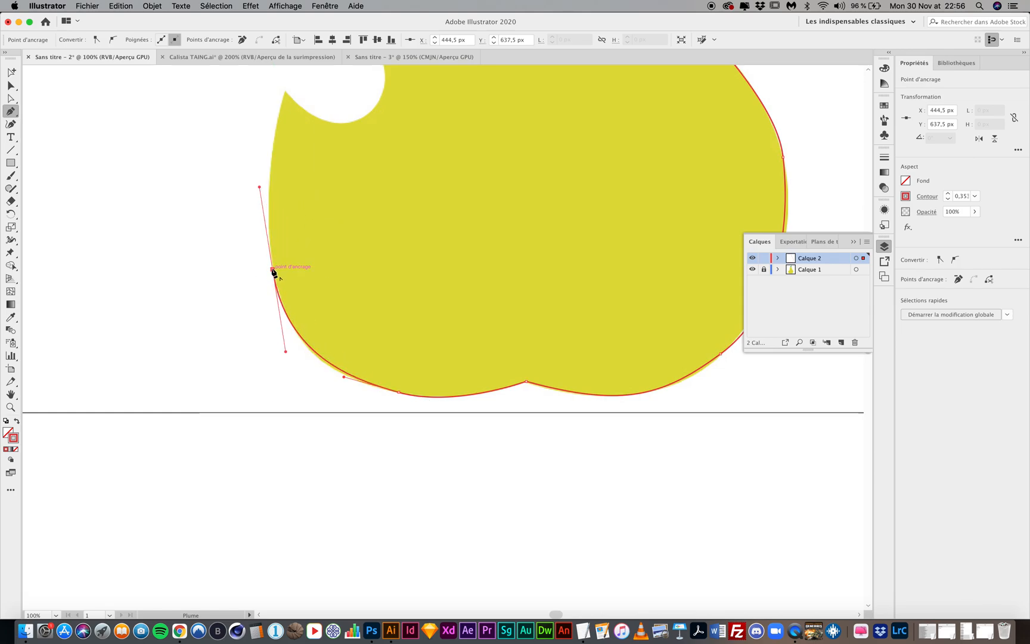
{"action": "mouse_move", "coordinate": [273, 272]}
{"action": "left_mouse_down"}
{"action": "mouse_move", "coordinate": [274, 204]}
{"action": "mouse_move", "coordinate": [278, 274]}
{"action": "left_mouse_up"}
{"action": "mouse_move", "coordinate": [276, 273]}
{"action": "left_mouse_down"}
{"action": "mouse_move", "coordinate": [287, 181]}
{"action": "mouse_move", "coordinate": [285, 269]}
{"action": "mouse_move", "coordinate": [276, 273]}
{"action": "left_mouse_up"}
{"action": "scroll", "coordinate": [289, 134], "scroll_direction": "up", "scroll_amount": 3}
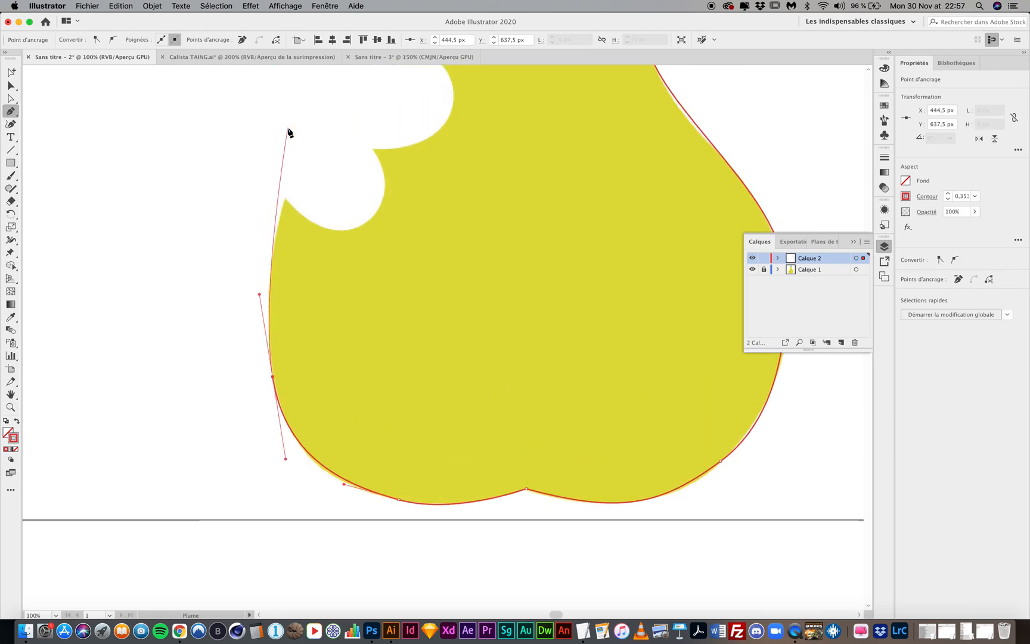
Trace the lowest bite with a sharp corner at its tip and a curved edge to the next bite.
{"action": "left_click", "coordinate": [286, 199]}
{"action": "left_click_drag", "start_coordinate": [286, 199], "coordinate": [293, 186]}
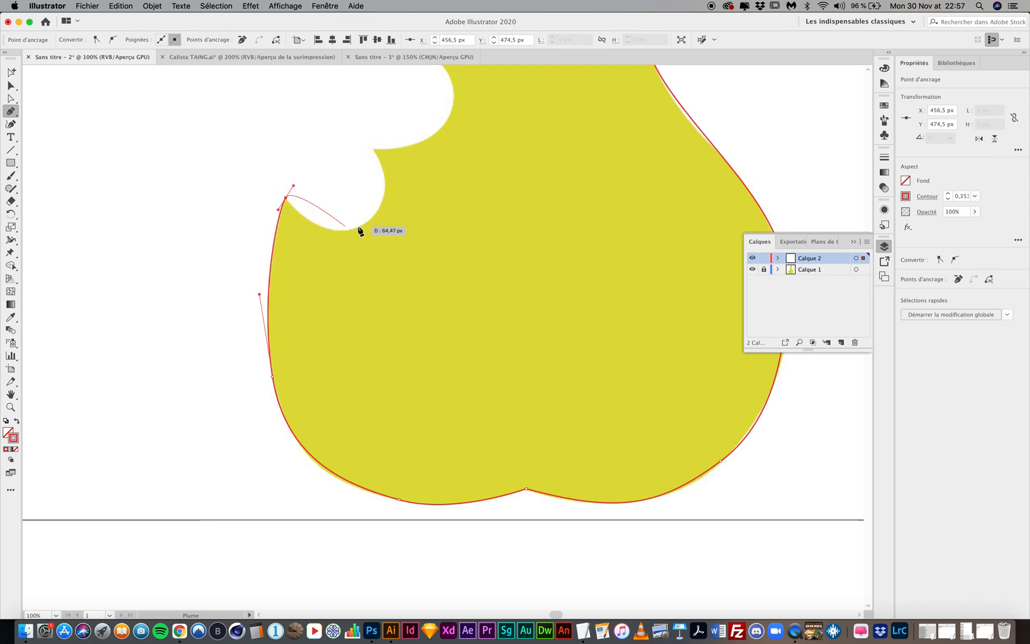
{"action": "left_click", "coordinate": [286, 197]}
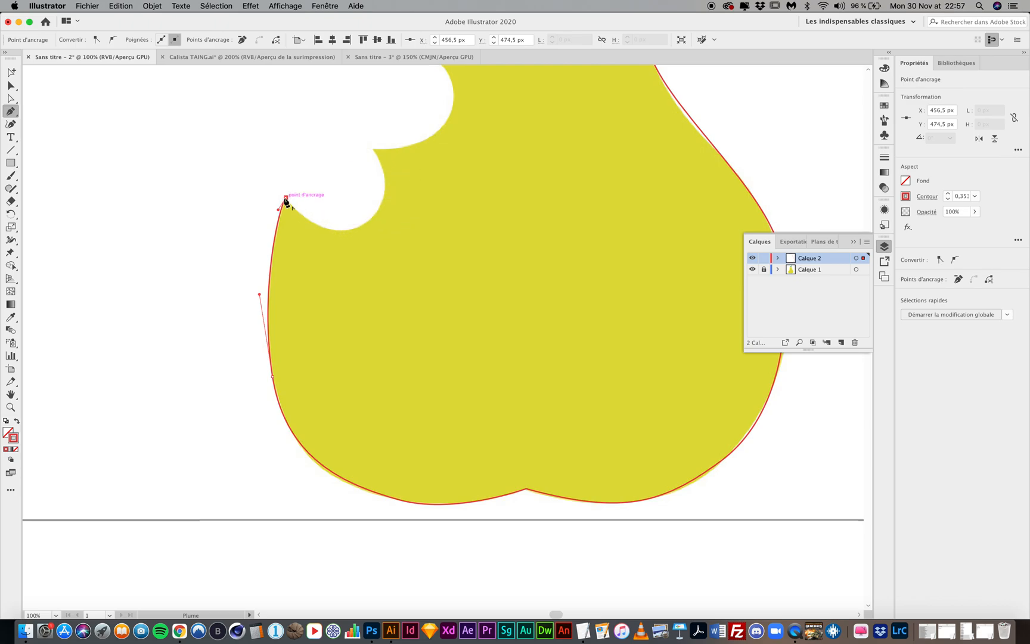
{"action": "left_click", "coordinate": [372, 217]}
{"action": "left_click_drag", "start_coordinate": [374, 220], "coordinate": [413, 179]}
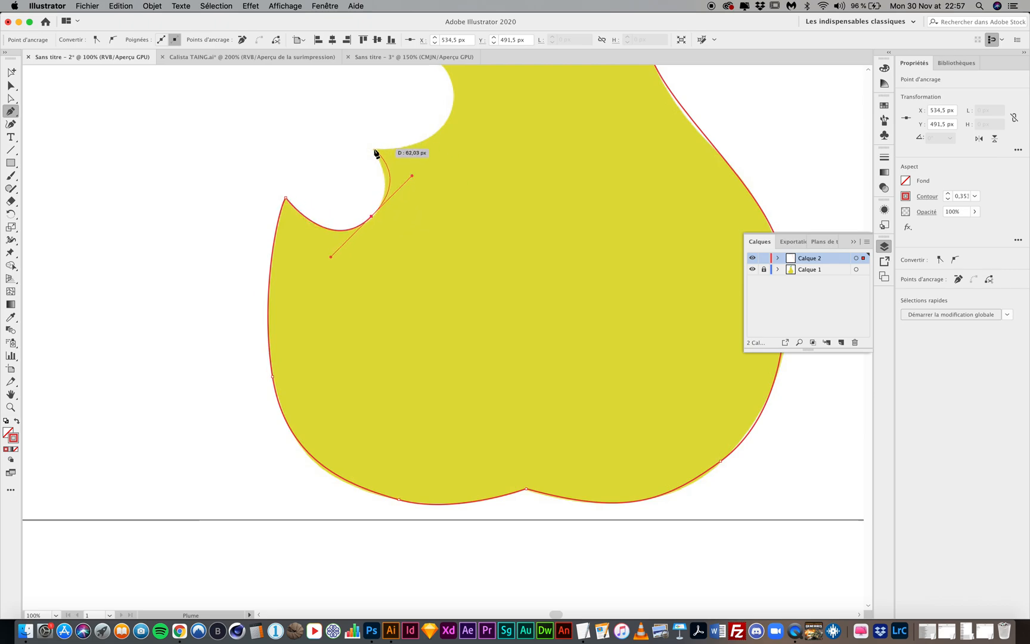
{"action": "left_click_drag", "start_coordinate": [425, 168], "coordinate": [467, 83]}
{"action": "left_click", "coordinate": [448, 121], "text": "super"}
{"action": "scroll", "coordinate": [469, 88], "scroll_direction": "up", "scroll_amount": 5}
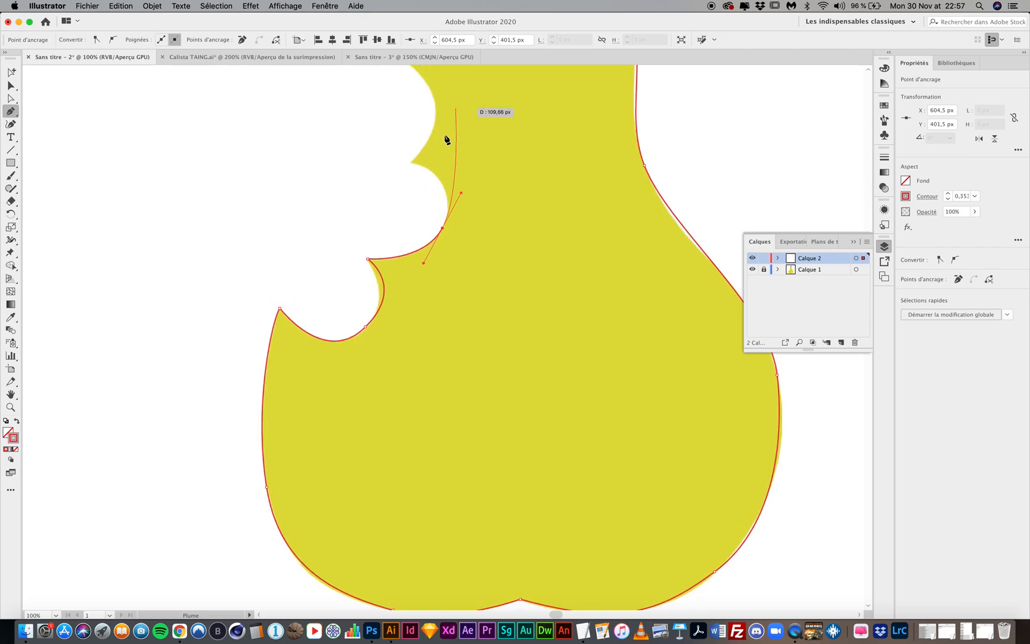
Curve around the middle and upper bites, closing the path at the starting corner.
{"action": "mouse_move", "coordinate": [413, 162]}
{"action": "left_mouse_down"}
{"action": "mouse_move", "coordinate": [391, 159]}
{"action": "mouse_move", "coordinate": [413, 176]}
{"action": "left_mouse_up"}
{"action": "scroll", "coordinate": [415, 166], "scroll_direction": "up", "scroll_amount": 7}
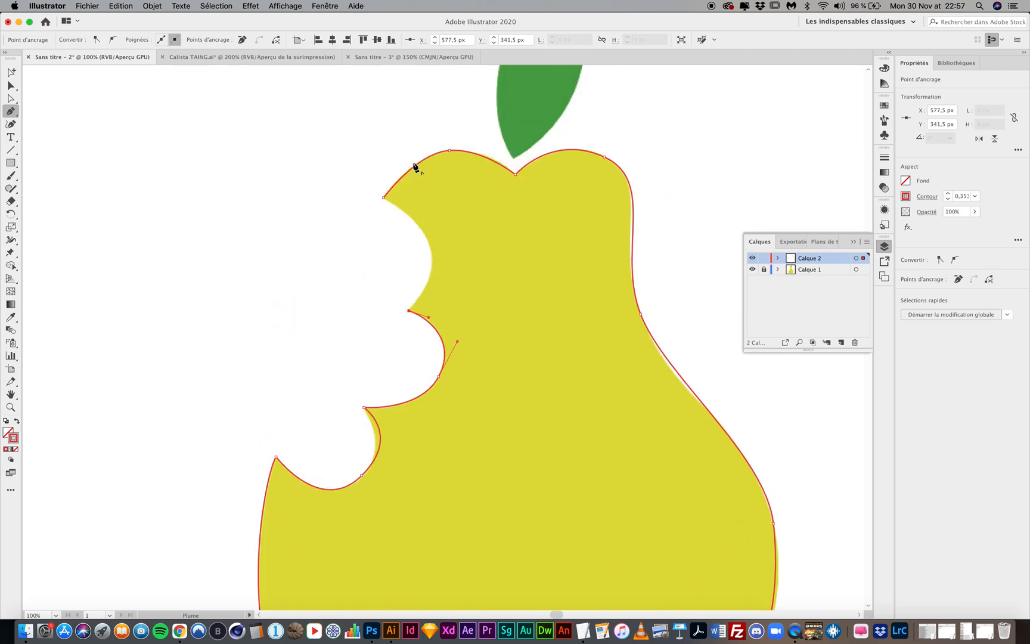
{"action": "left_click", "coordinate": [429, 245]}
{"action": "left_click_drag", "start_coordinate": [429, 245], "coordinate": [372, 198]}
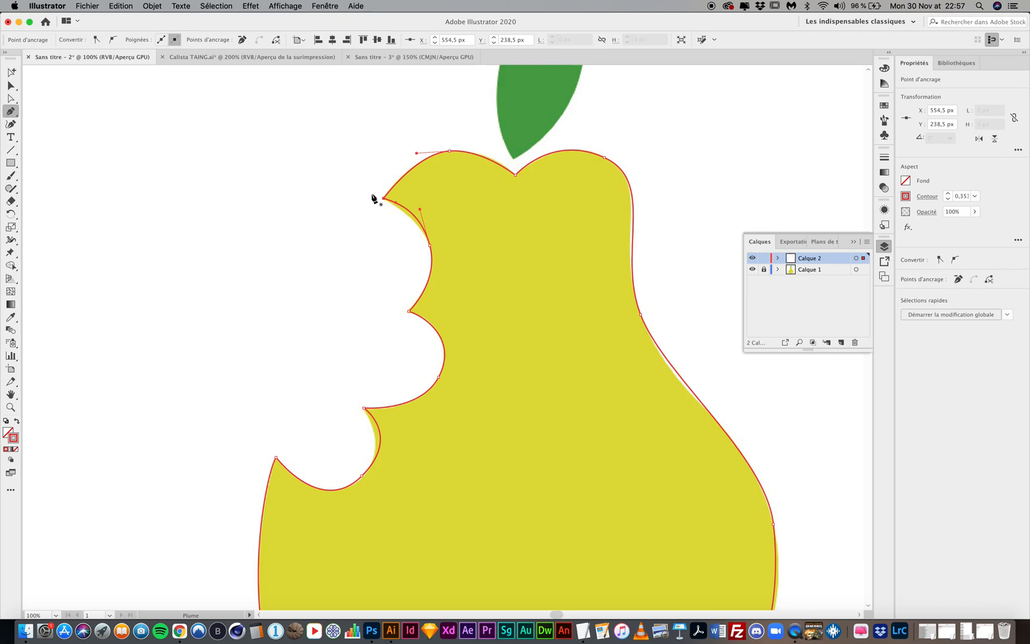
{"action": "scroll", "coordinate": [372, 197], "scroll_direction": "down", "scroll_amount": 5}
Reshape the lower bite's curve with Direct Selection, then zoom out to the whole pear.
{"action": "left_click", "coordinate": [10, 99]}
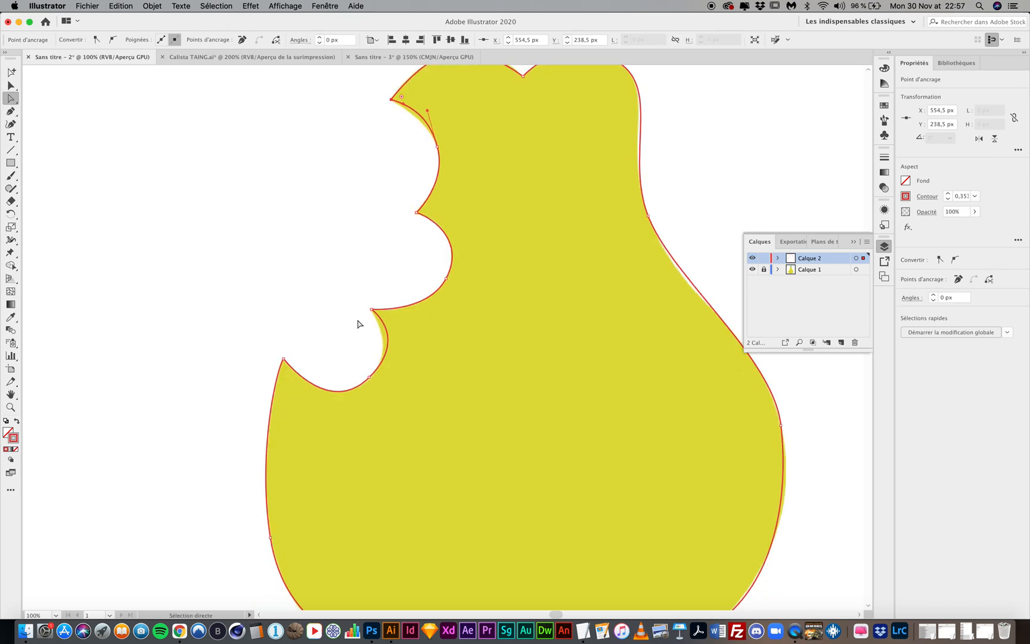
{"action": "left_click", "coordinate": [392, 339]}
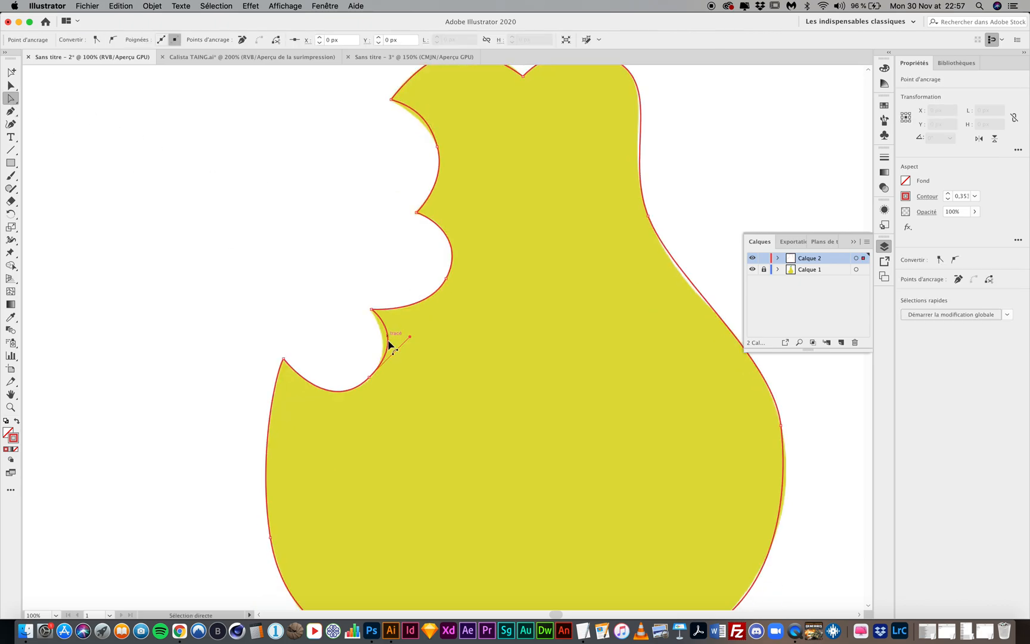
{"action": "left_click_drag", "start_coordinate": [410, 338], "coordinate": [400, 350]}
{"action": "key", "text": "super+minus"}
{"action": "key", "text": "super+minus"}
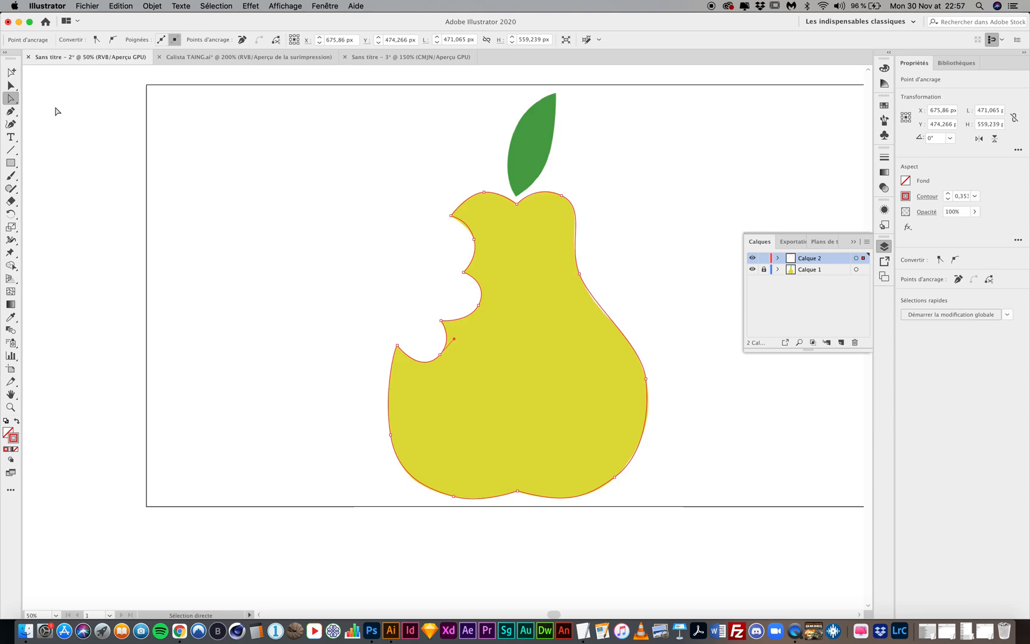
{"action": "left_click", "coordinate": [12, 111]}
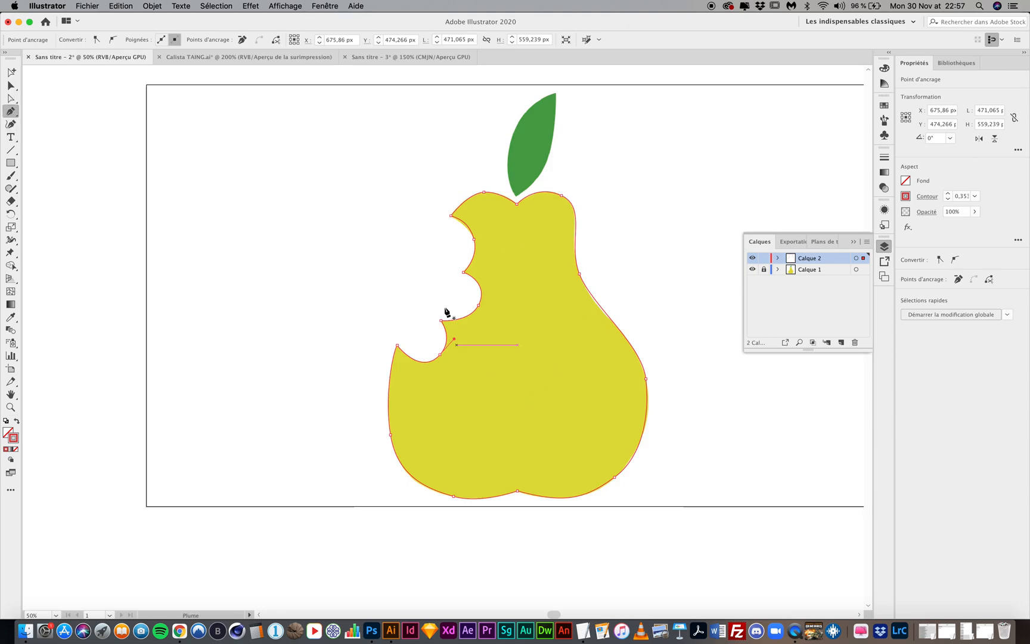
{"action": "left_click", "coordinate": [244, 57]}
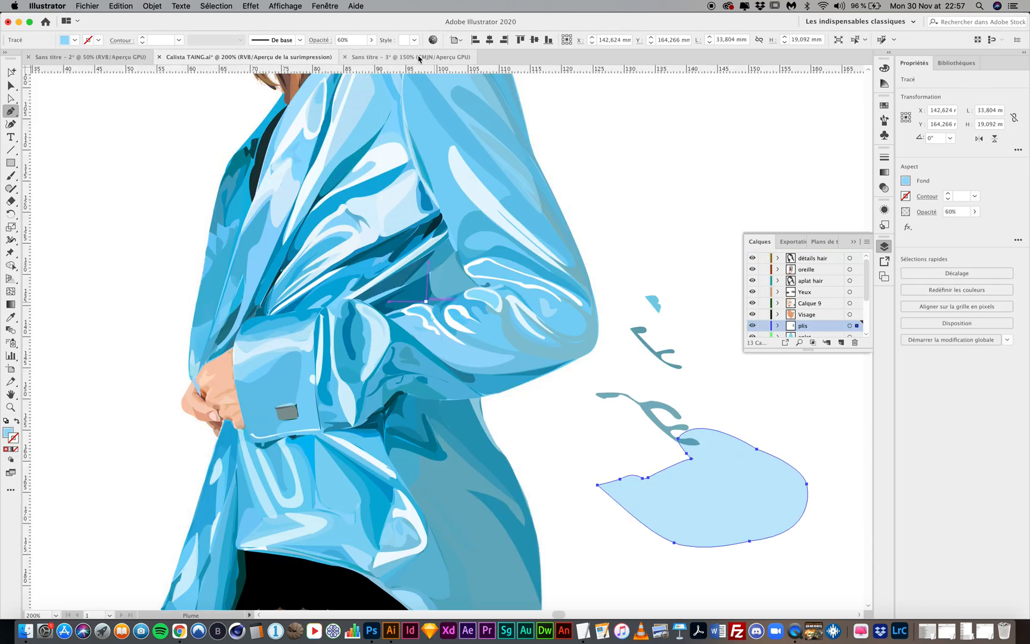
{"action": "left_click", "coordinate": [410, 57]}
{"action": "scroll", "coordinate": [571, 322], "scroll_direction": "up", "scroll_amount": 5}
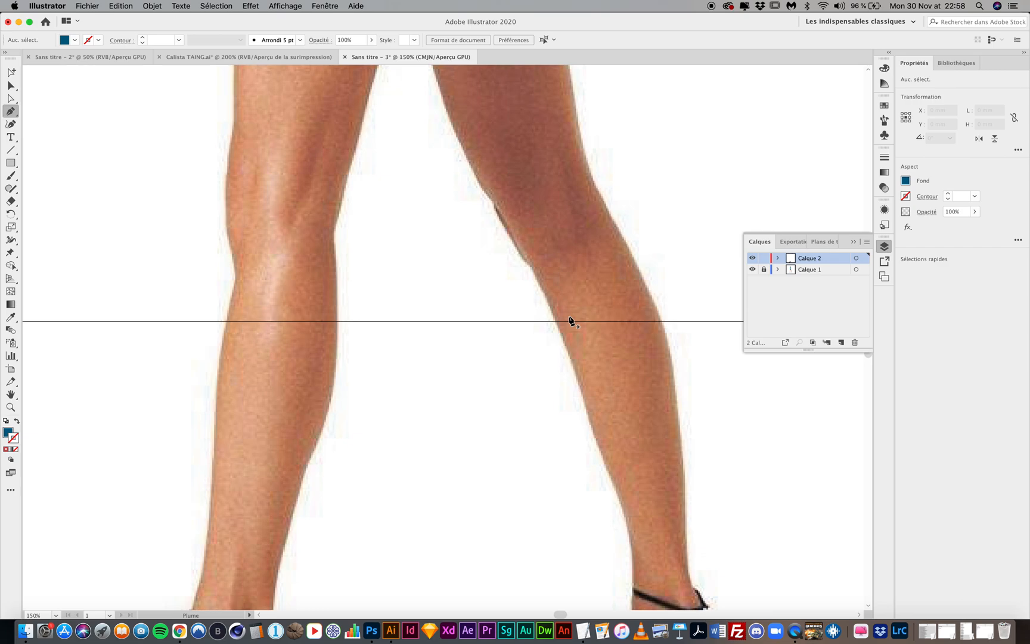
Trace the leg as an unfilled outline from the heel up the calf toward the knee.
{"action": "scroll", "coordinate": [571, 322], "scroll_direction": "down", "scroll_amount": 2}
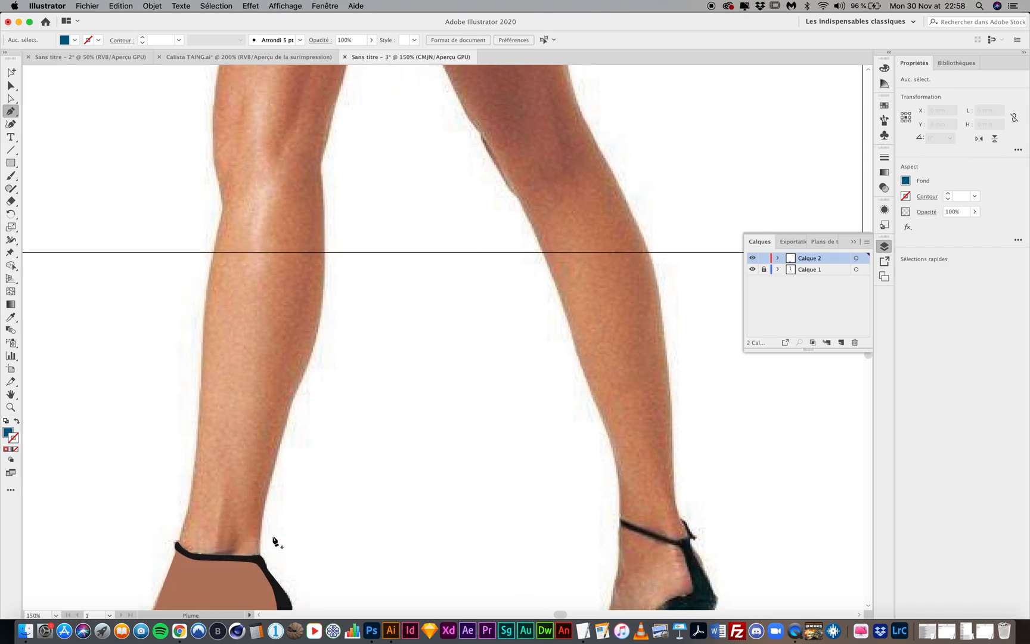
{"action": "left_click", "coordinate": [258, 555]}
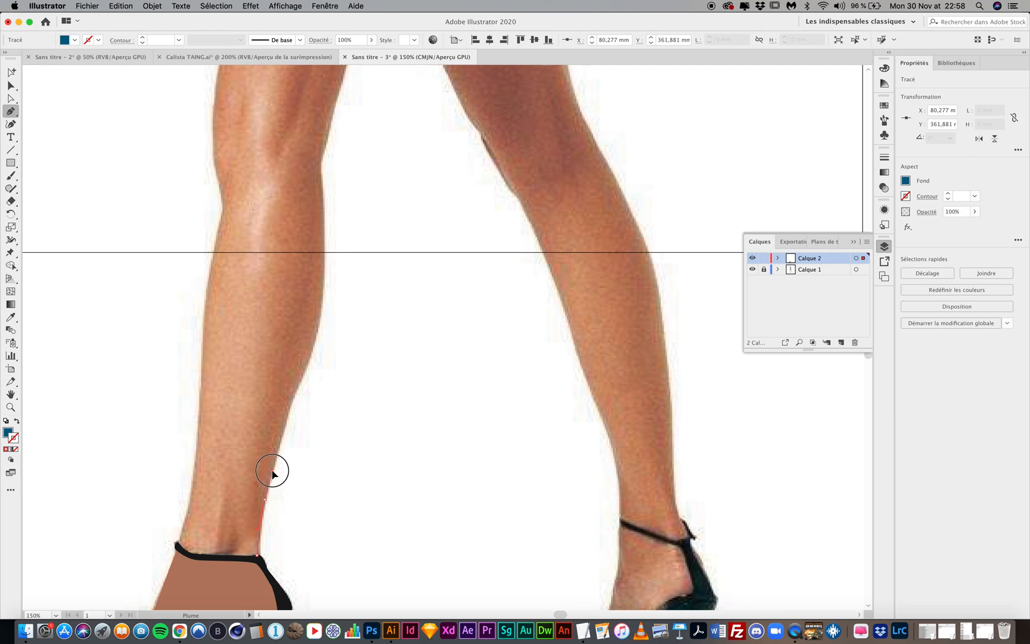
{"action": "left_click_drag", "start_coordinate": [272, 474], "coordinate": [273, 472]}
{"action": "left_click_drag", "start_coordinate": [290, 402], "coordinate": [299, 382]}
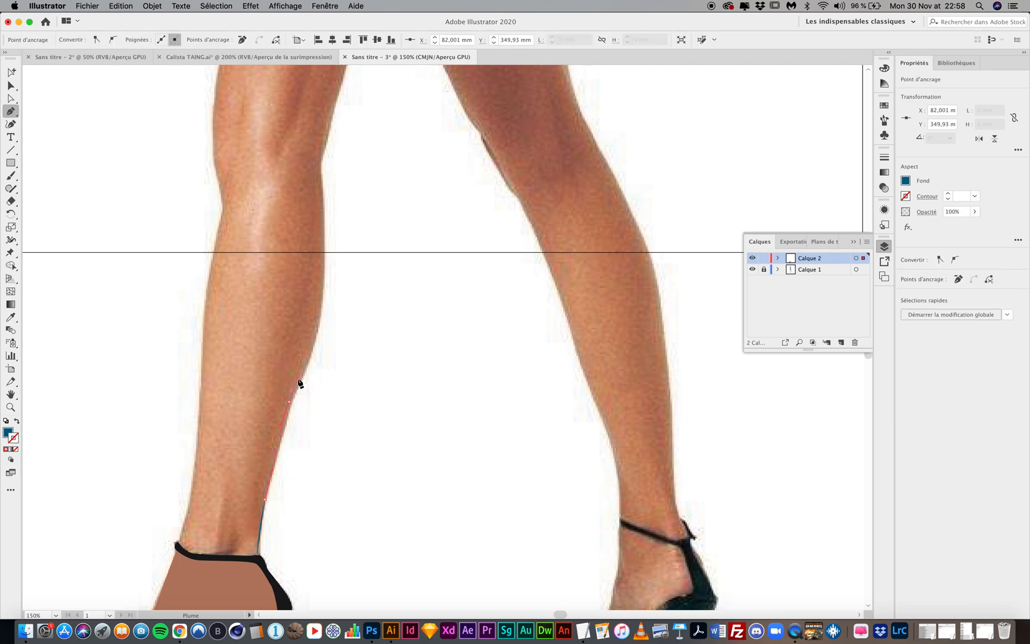
{"action": "left_click", "coordinate": [16, 420]}
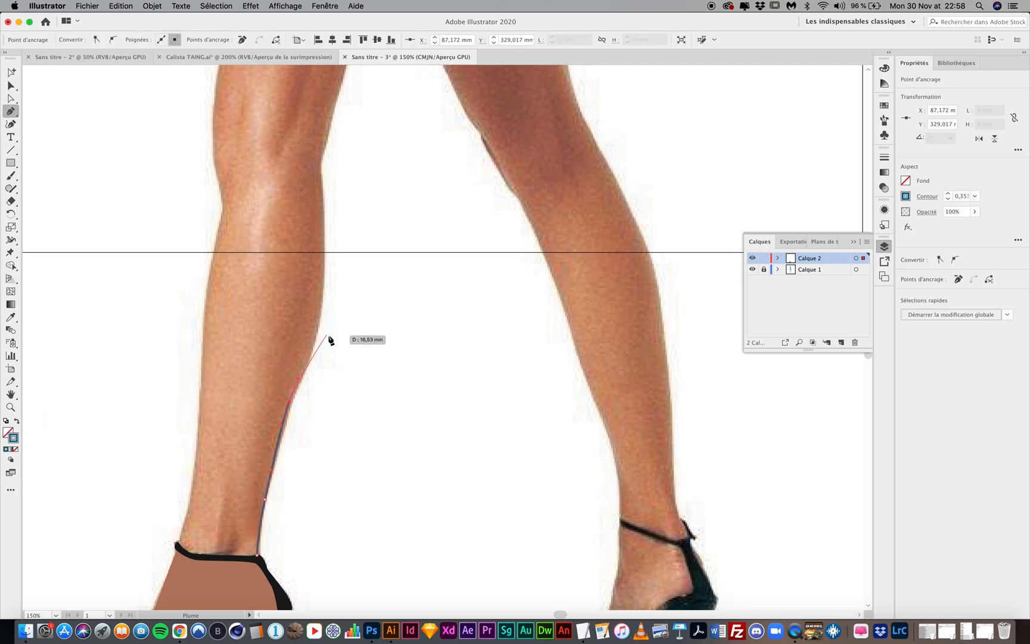
{"action": "left_click_drag", "start_coordinate": [320, 322], "coordinate": [324, 282]}
{"action": "left_click_drag", "start_coordinate": [320, 168], "coordinate": [313, 128]}
{"action": "scroll", "coordinate": [315, 131], "scroll_direction": "up", "scroll_amount": 5}
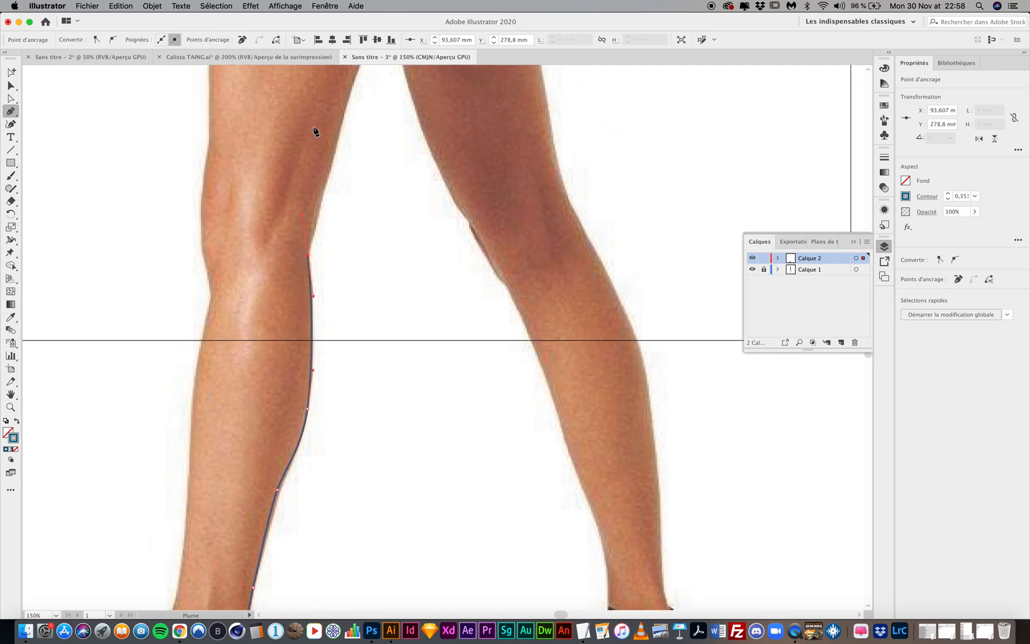
{"action": "left_click_drag", "start_coordinate": [311, 291], "coordinate": [320, 232]}
{"action": "scroll", "coordinate": [305, 277], "scroll_direction": "up", "scroll_amount": 3}
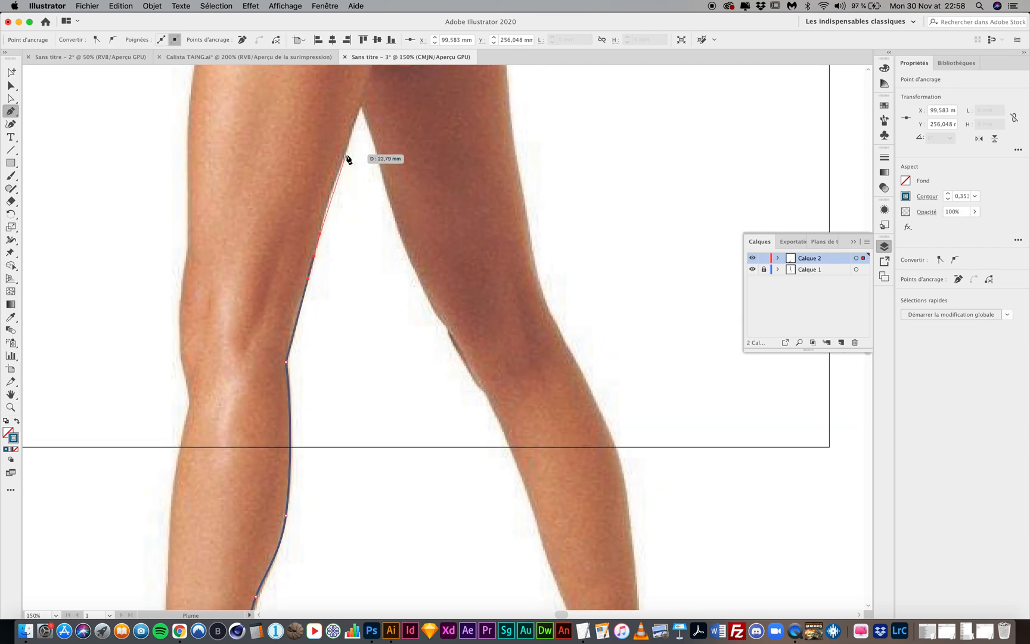
Continue the outline up the thigh to where it meets the shorts, zooming in on the lace.
{"action": "left_click_drag", "start_coordinate": [345, 155], "coordinate": [354, 129]}
{"action": "scroll", "coordinate": [356, 132], "scroll_direction": "up", "scroll_amount": 6}
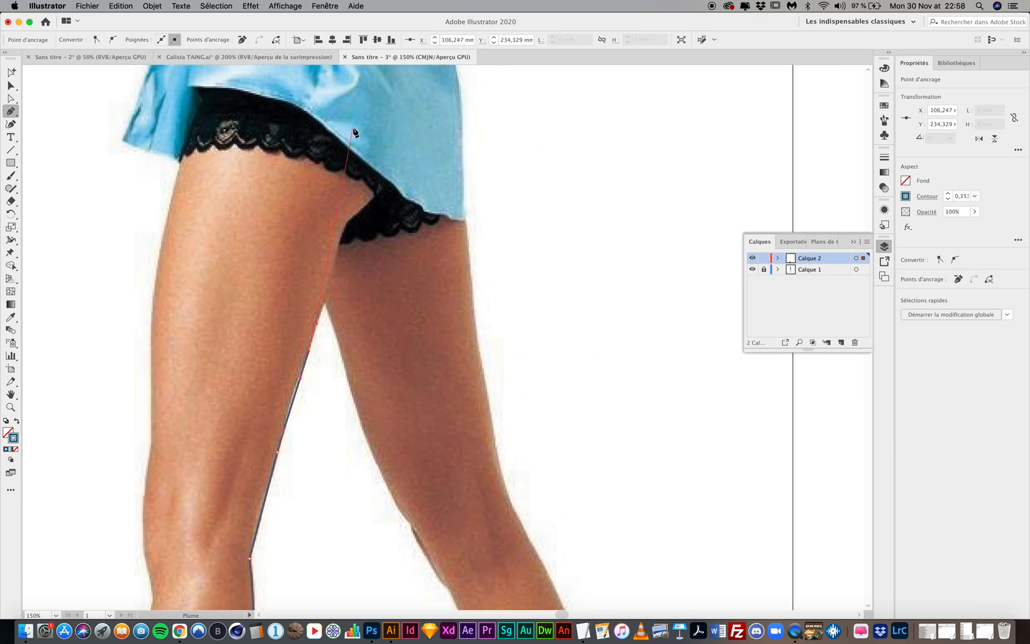
{"action": "left_click", "coordinate": [346, 228]}
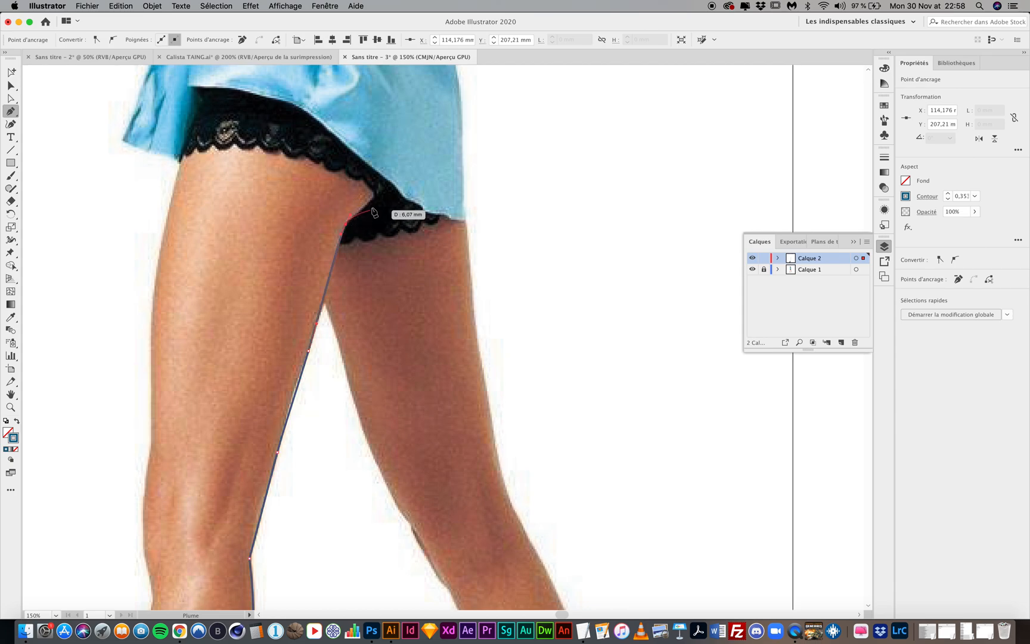
{"action": "left_click", "coordinate": [380, 188]}
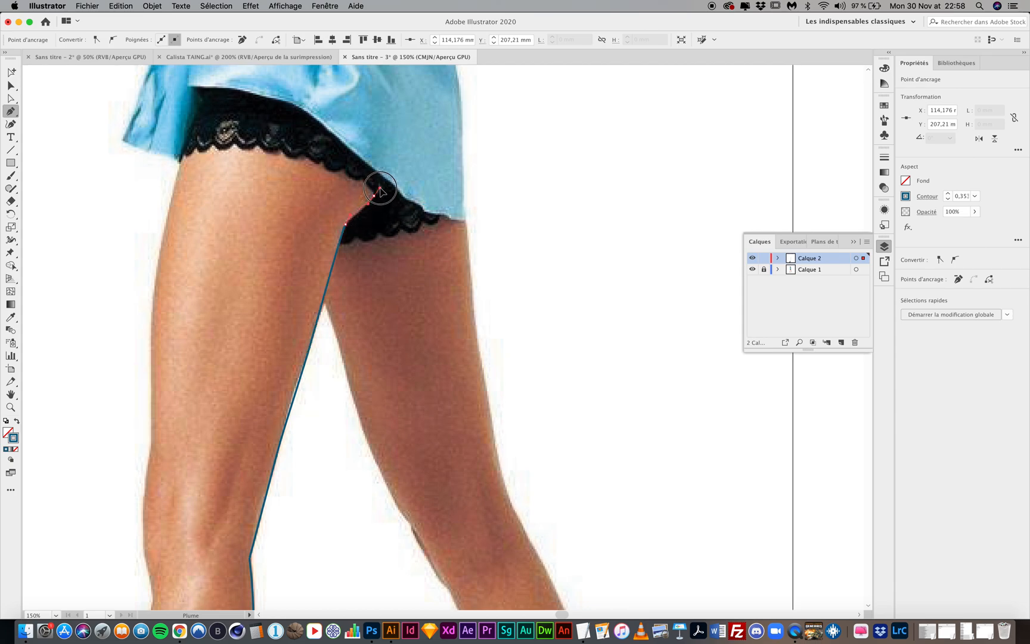
{"action": "key", "text": "super+plus"}
{"action": "key", "text": "super+plus"}
{"action": "key", "text": "super+plus"}
{"action": "key", "text": "super+plus"}
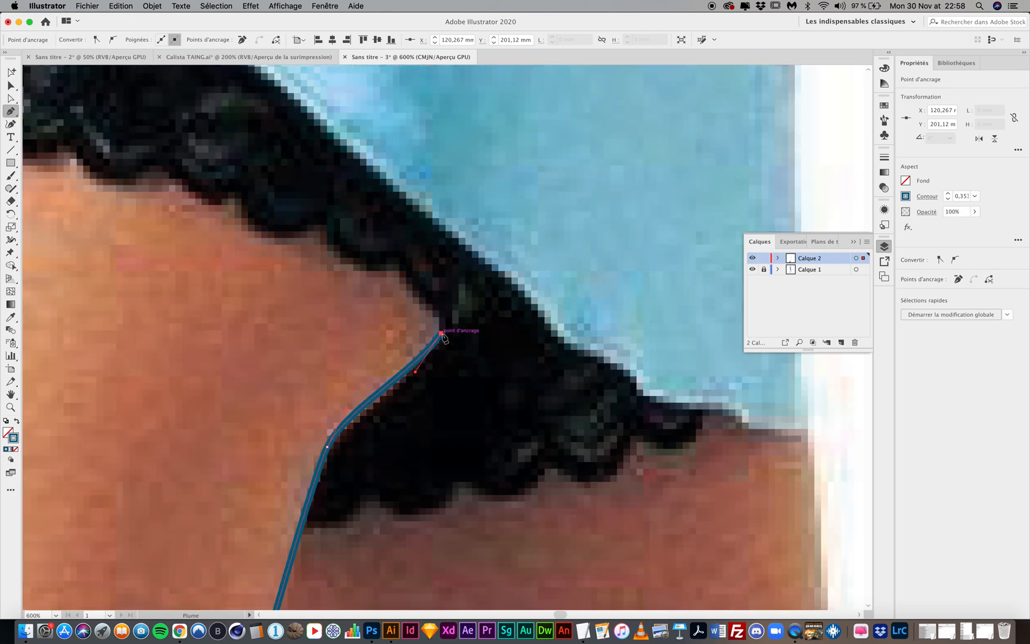
Follow the scalloped lace hem with curved anchors and sharp corners between scallops.
{"action": "left_click", "coordinate": [442, 333]}
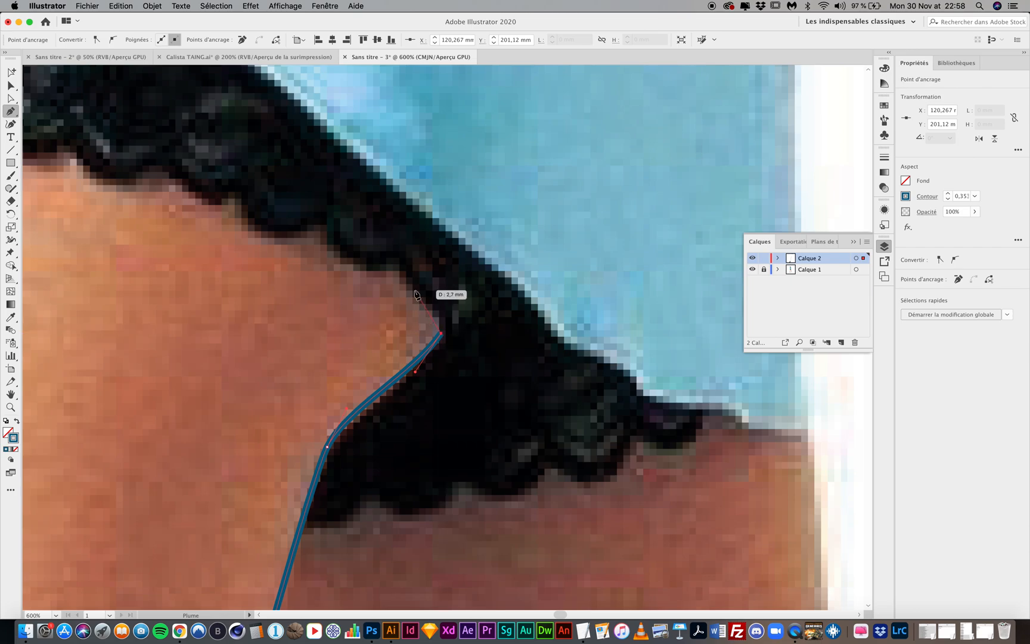
{"action": "left_click_drag", "start_coordinate": [403, 271], "coordinate": [435, 210]}
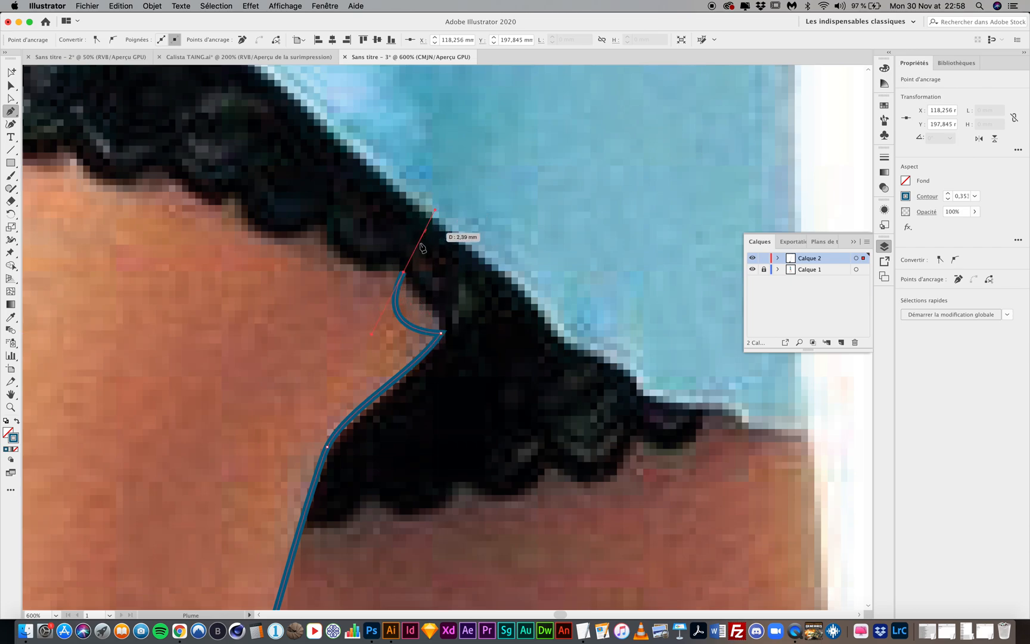
{"action": "left_click", "coordinate": [400, 274]}
{"action": "left_click_drag", "start_coordinate": [323, 225], "coordinate": [319, 158]}
{"action": "left_click", "coordinate": [323, 225]}
{"action": "left_click_drag", "start_coordinate": [236, 193], "coordinate": [219, 124]}
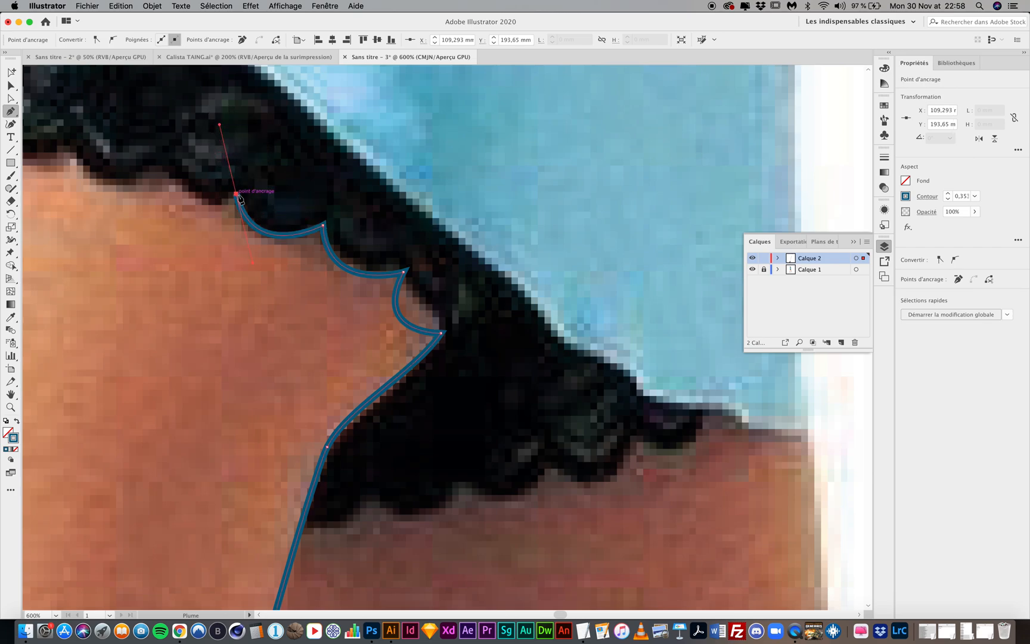
{"action": "left_click_drag", "start_coordinate": [236, 194], "coordinate": [151, 168]}
{"action": "left_click_drag", "start_coordinate": [156, 163], "coordinate": [138, 94]}
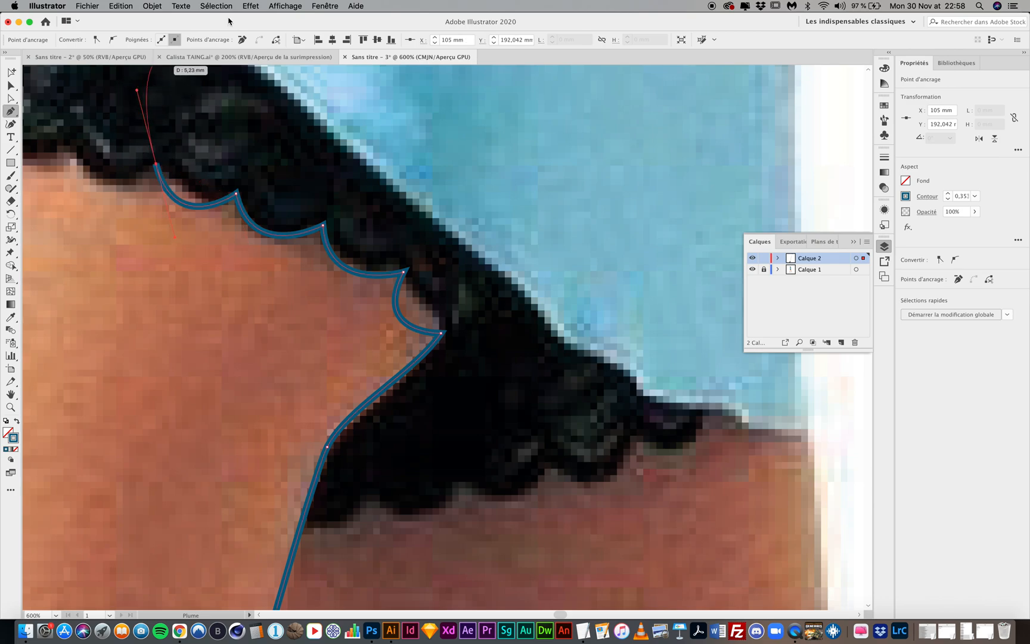
Switch back to the finished Calista TAING.ai portrait showing its lace-trimmed shorts.
{"action": "left_click", "coordinate": [239, 57]}
{"action": "scroll", "coordinate": [403, 285], "scroll_direction": "left", "scroll_amount": 1}
{"action": "scroll", "coordinate": [403, 285], "scroll_direction": "down", "scroll_amount": 5}
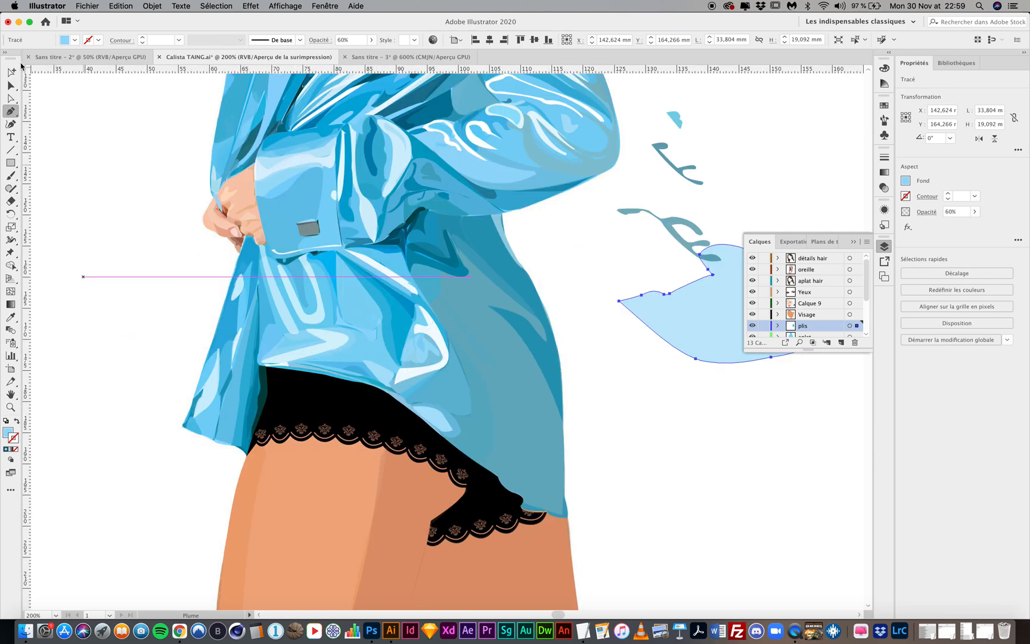
{"action": "left_click", "coordinate": [161, 319]}
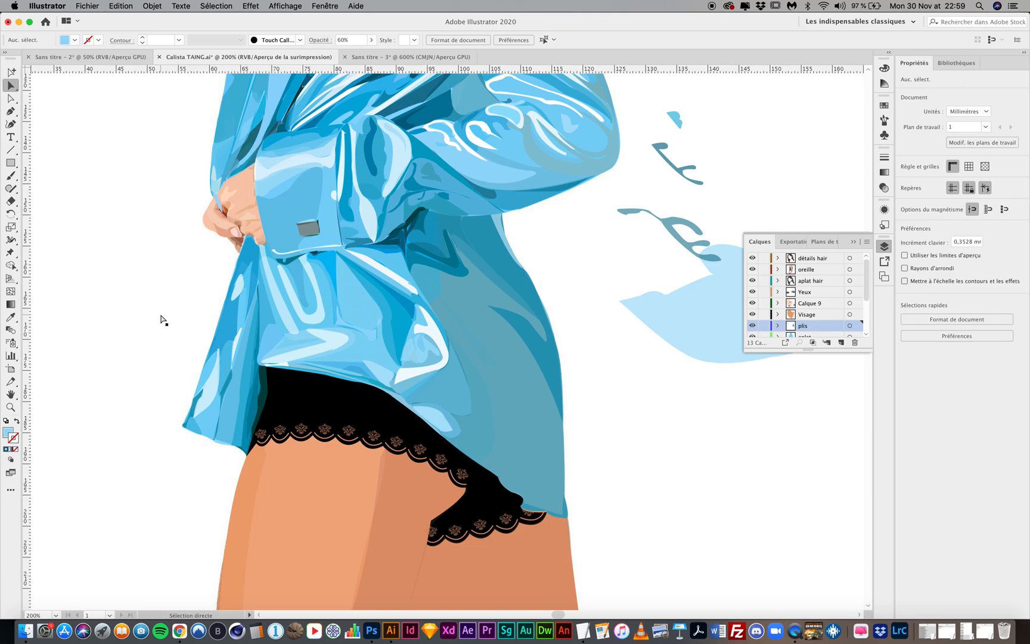
{"action": "key", "text": "super+plus"}
{"action": "key", "text": "super+plus"}
{"action": "key", "text": "super+plus"}
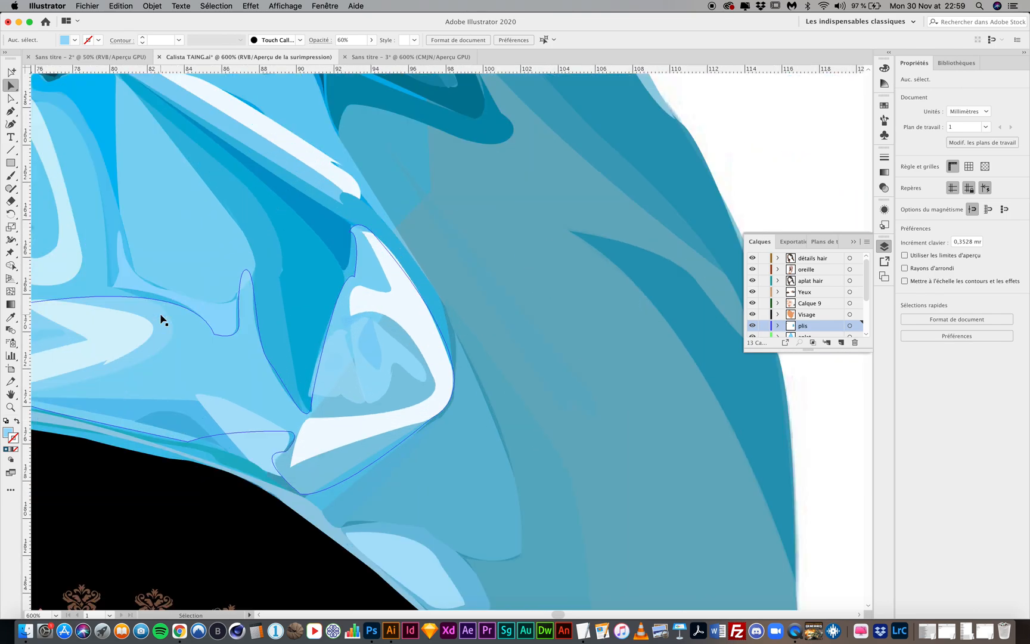
{"action": "scroll", "coordinate": [161, 319], "scroll_direction": "down", "scroll_amount": 10}
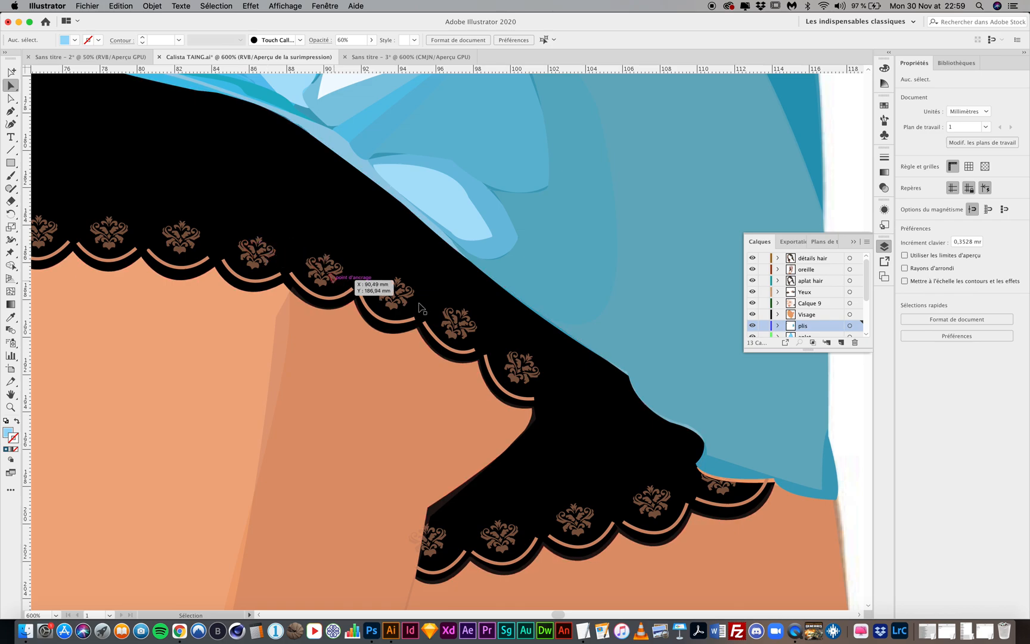
{"action": "scroll", "coordinate": [422, 310], "scroll_direction": "down", "scroll_amount": 10}
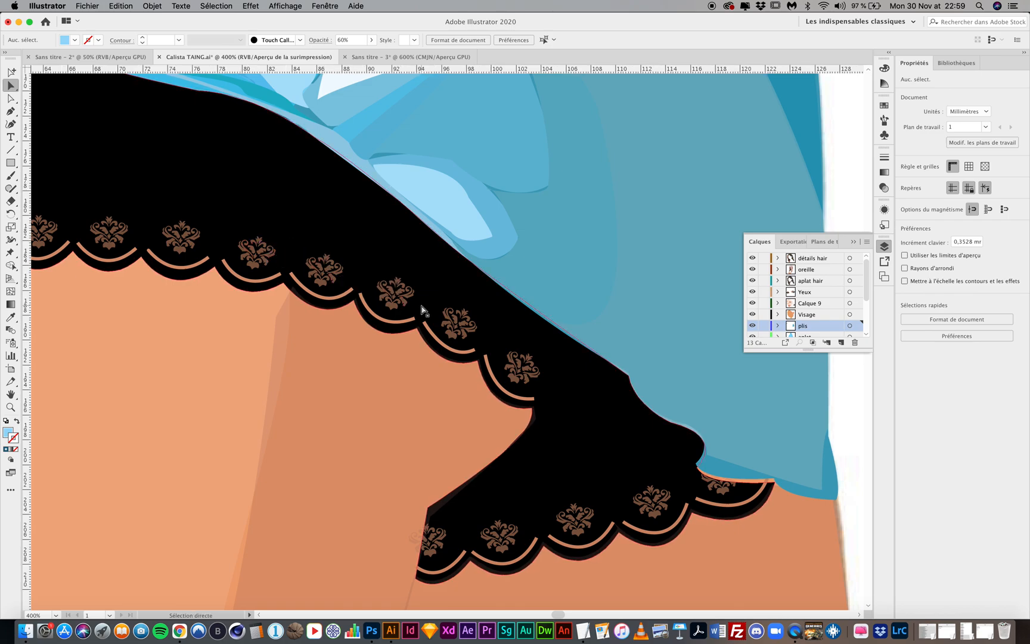
{"action": "scroll", "coordinate": [421, 310], "scroll_direction": "down", "scroll_amount": 6}
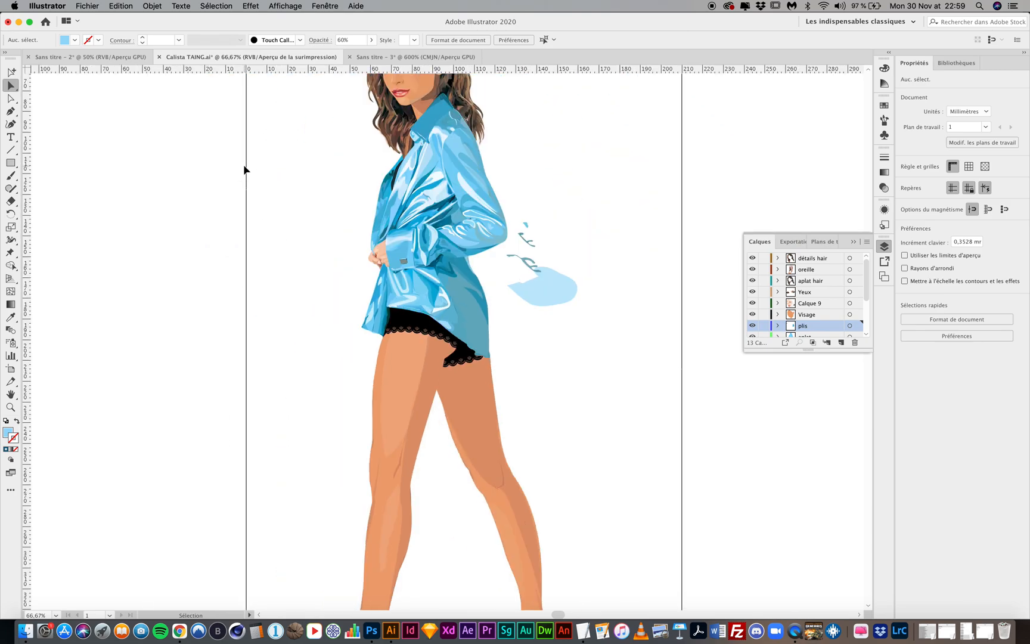
{"action": "scroll", "coordinate": [348, 274], "scroll_direction": "up", "scroll_amount": 5}
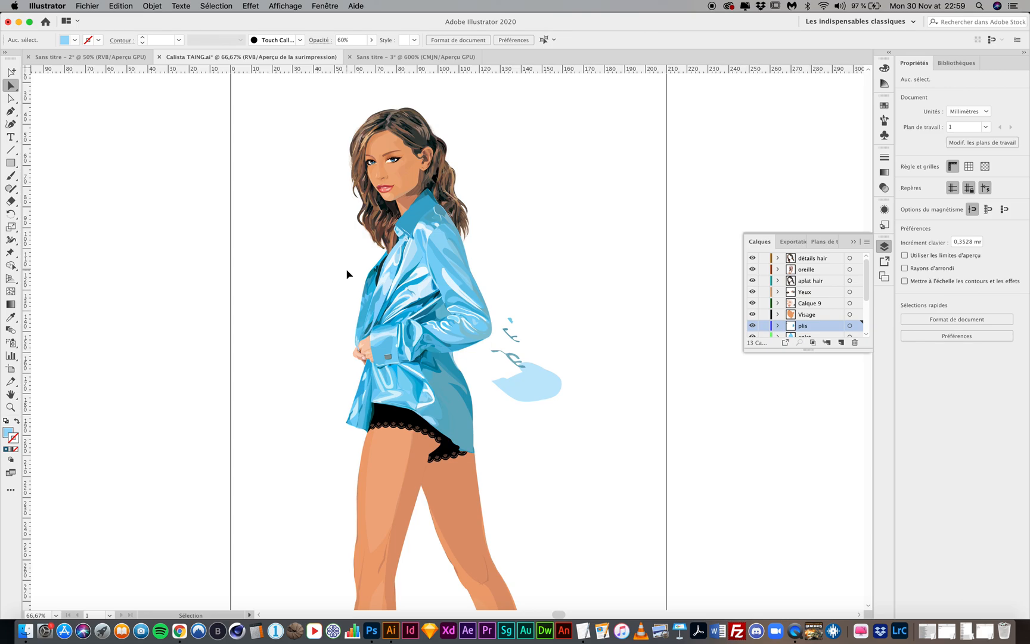
{"action": "scroll", "coordinate": [348, 274], "scroll_direction": "up", "scroll_amount": 5}
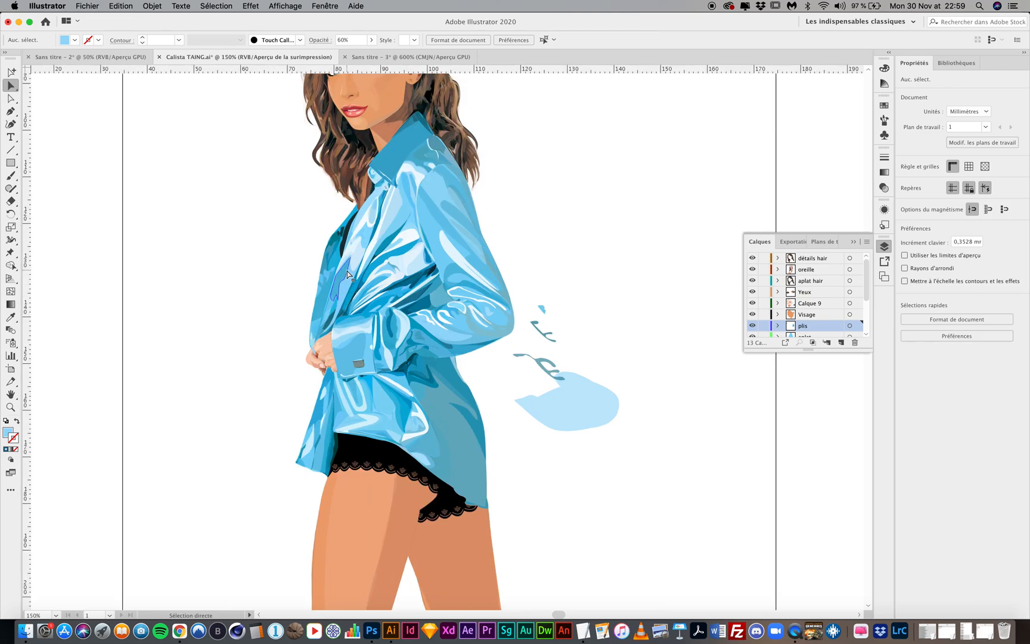
{"action": "scroll", "coordinate": [347, 275], "scroll_direction": "up", "scroll_amount": 3}
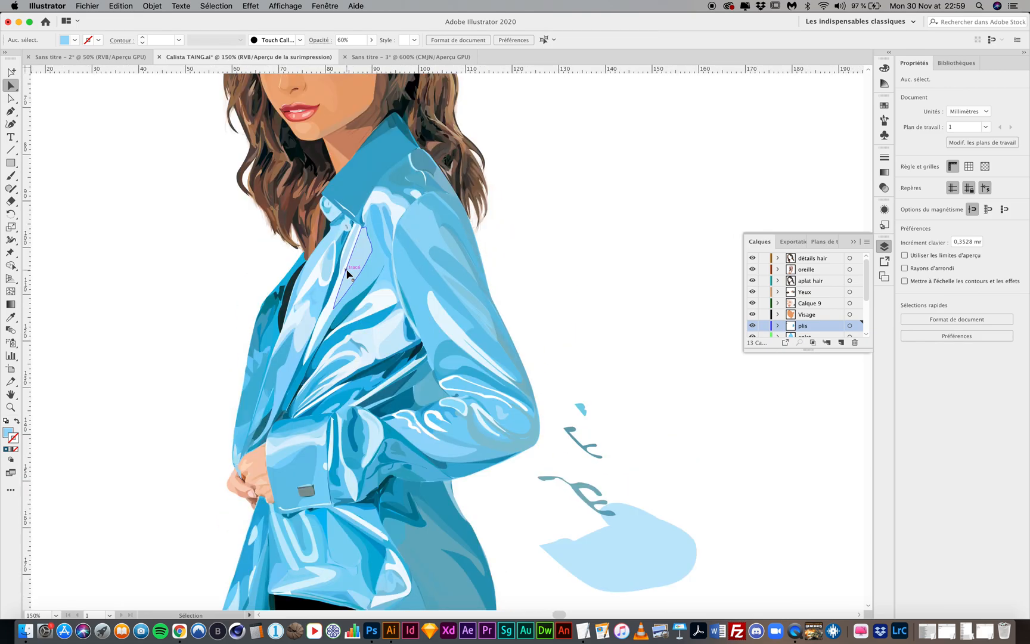
{"action": "scroll", "coordinate": [348, 274], "scroll_direction": "up", "scroll_amount": 10}
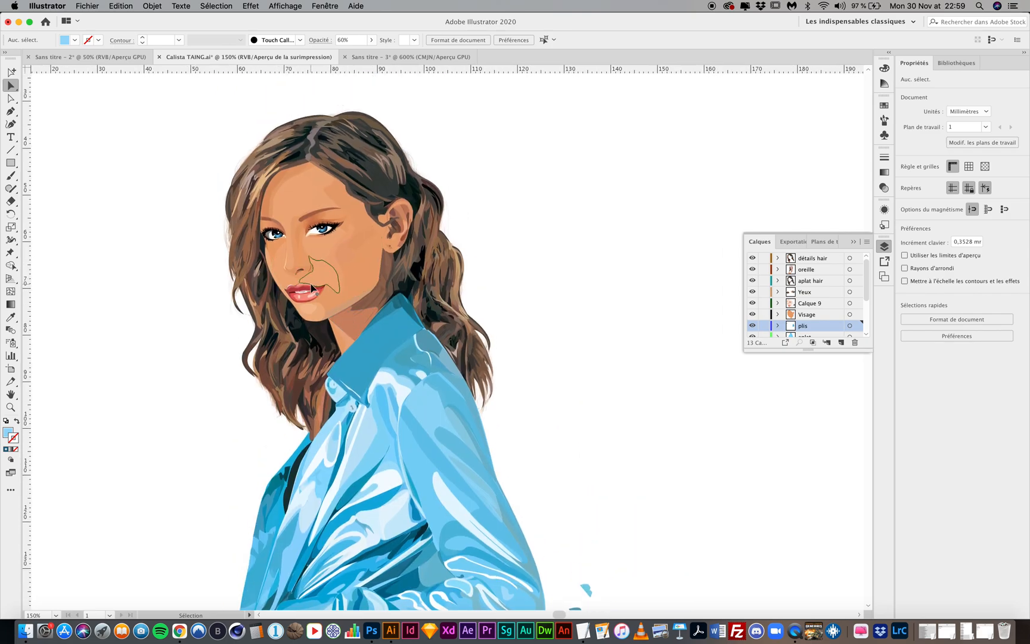
{"action": "left_click", "coordinate": [518, 154]}
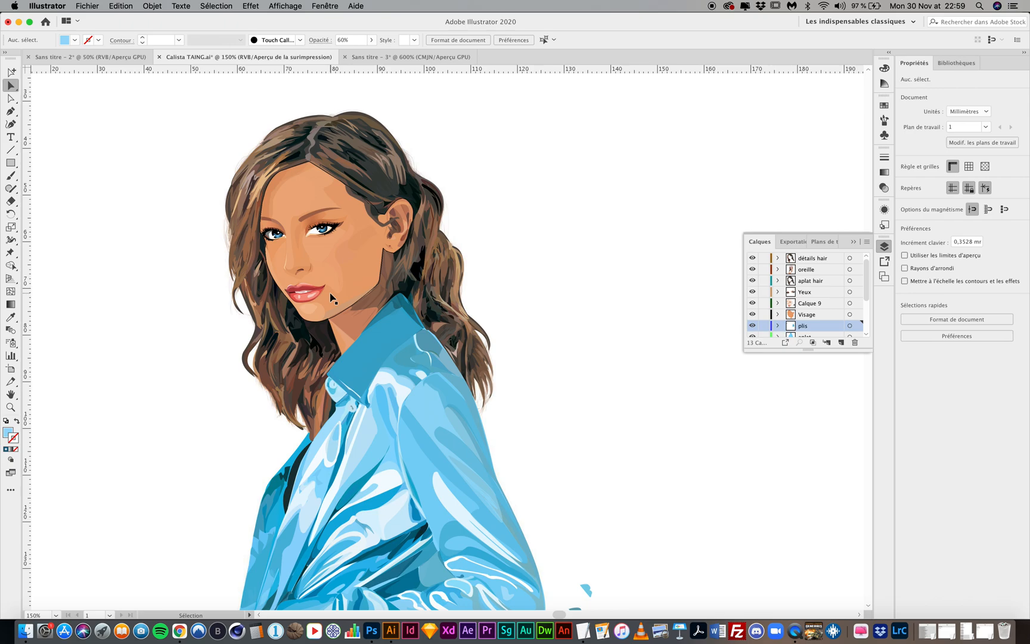
{"action": "left_click", "coordinate": [412, 57]}
{"action": "scroll", "coordinate": [534, 271], "scroll_direction": "up", "scroll_amount": 15}
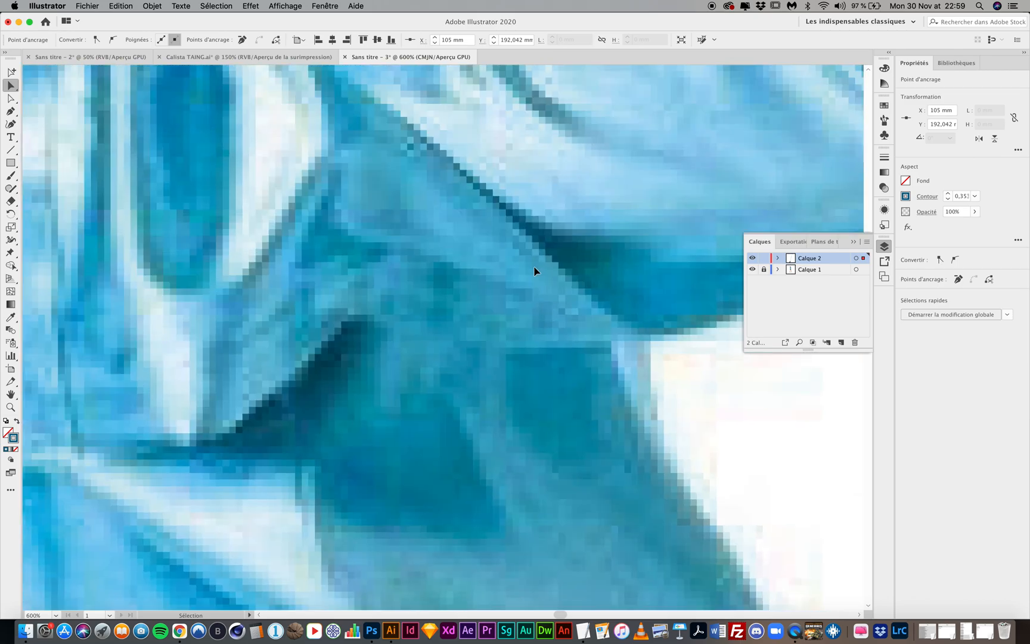
{"action": "scroll", "coordinate": [534, 271], "scroll_direction": "up", "scroll_amount": 15}
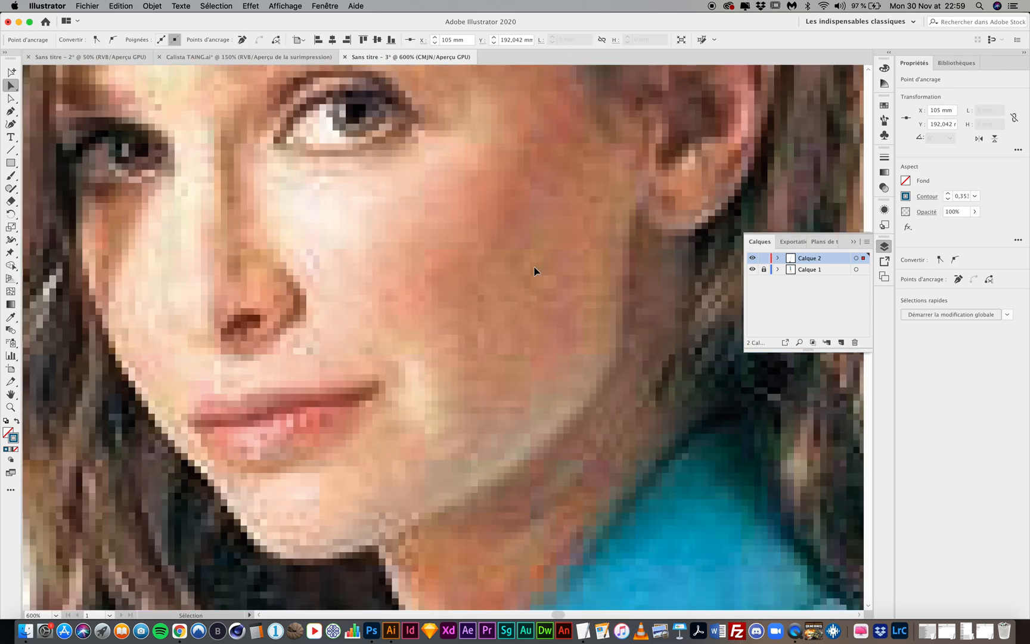
{"action": "key", "text": "super+minus"}
{"action": "key", "text": "super+minus"}
{"action": "key", "text": "super+minus"}
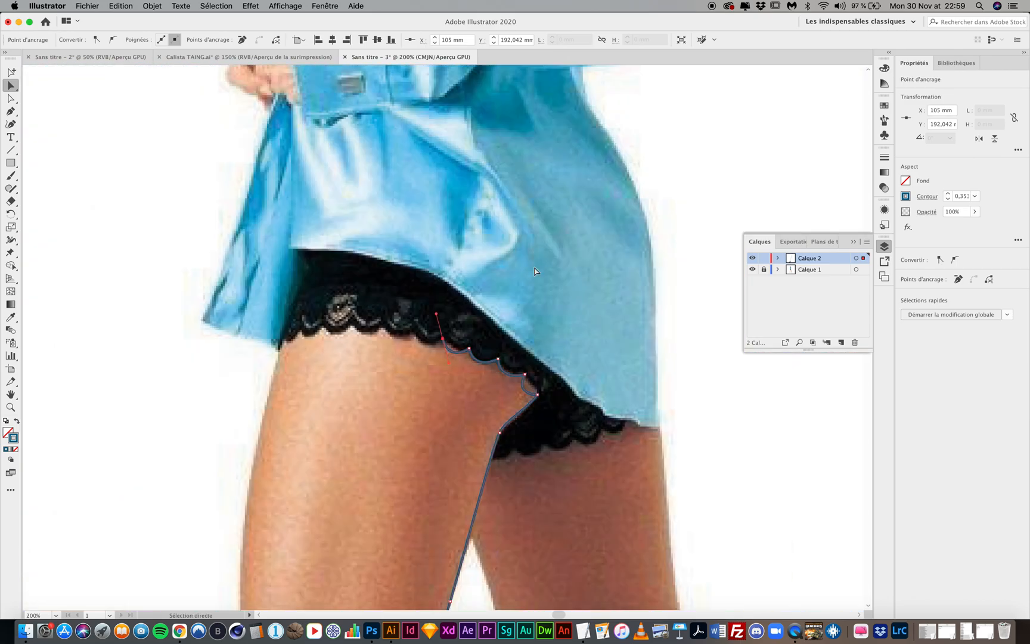
{"action": "scroll", "coordinate": [534, 271], "scroll_direction": "up", "scroll_amount": 10}
{"action": "scroll", "coordinate": [534, 271], "scroll_direction": "up", "scroll_amount": 10}
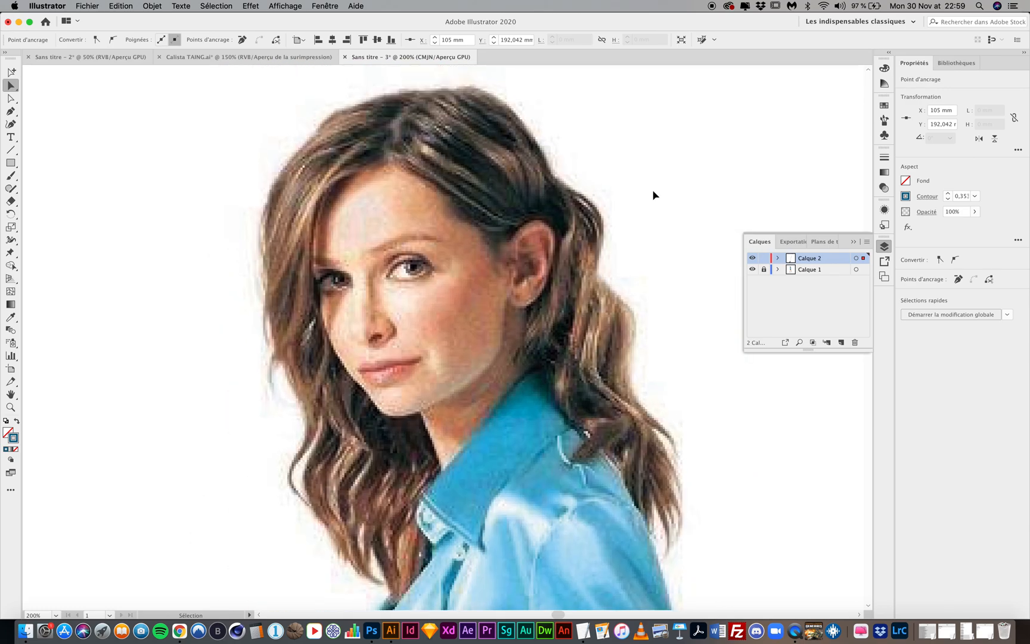
{"action": "left_click", "coordinate": [636, 223]}
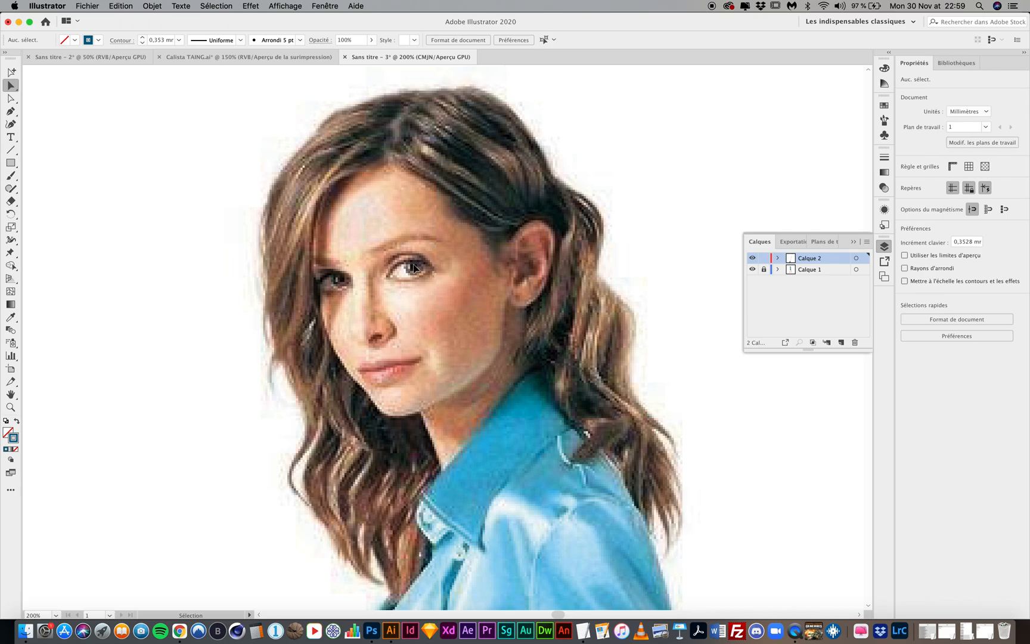
Drag hed_kandi_girl_ice_cream_glasses_graphics_11756_1920x1080.jpg from Finder onto the Illustrator canvas and zoom out.
{"action": "left_click", "coordinate": [30, 634]}
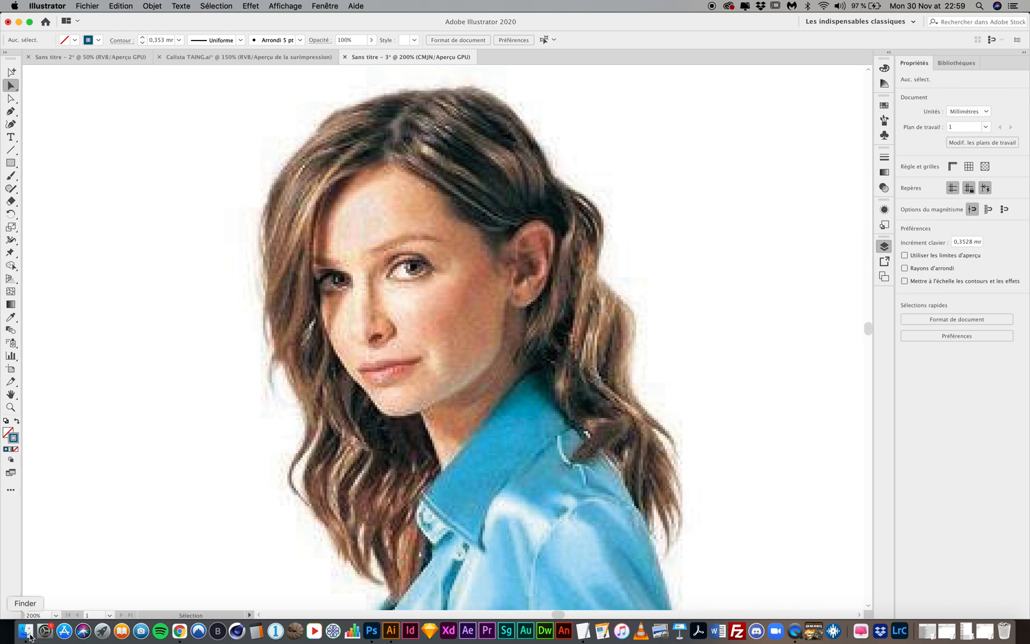
{"action": "left_click", "coordinate": [481, 142]}
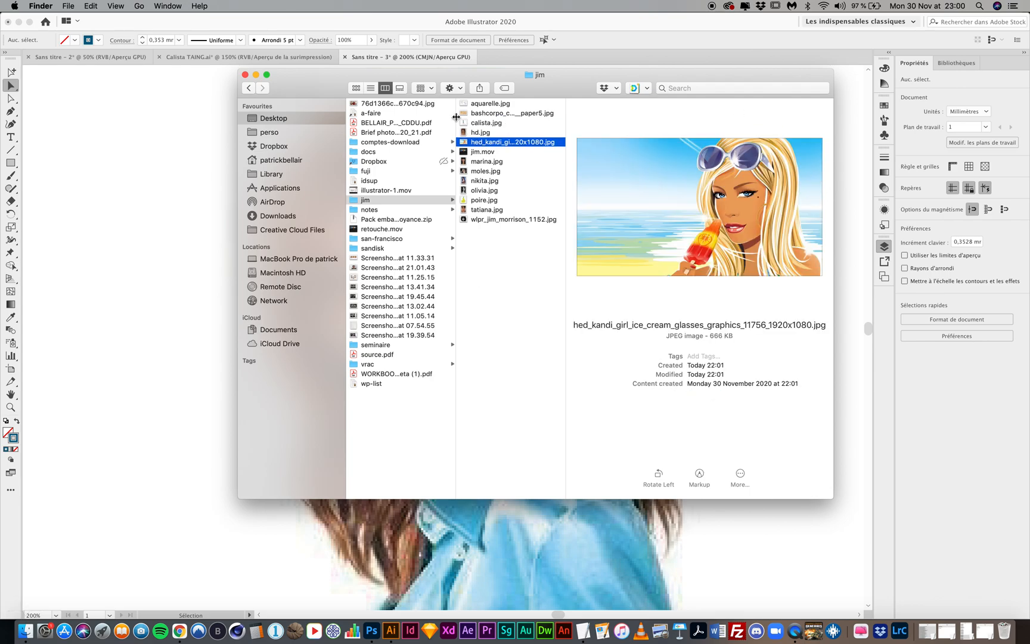
{"action": "left_click_drag", "start_coordinate": [477, 143], "coordinate": [142, 214]}
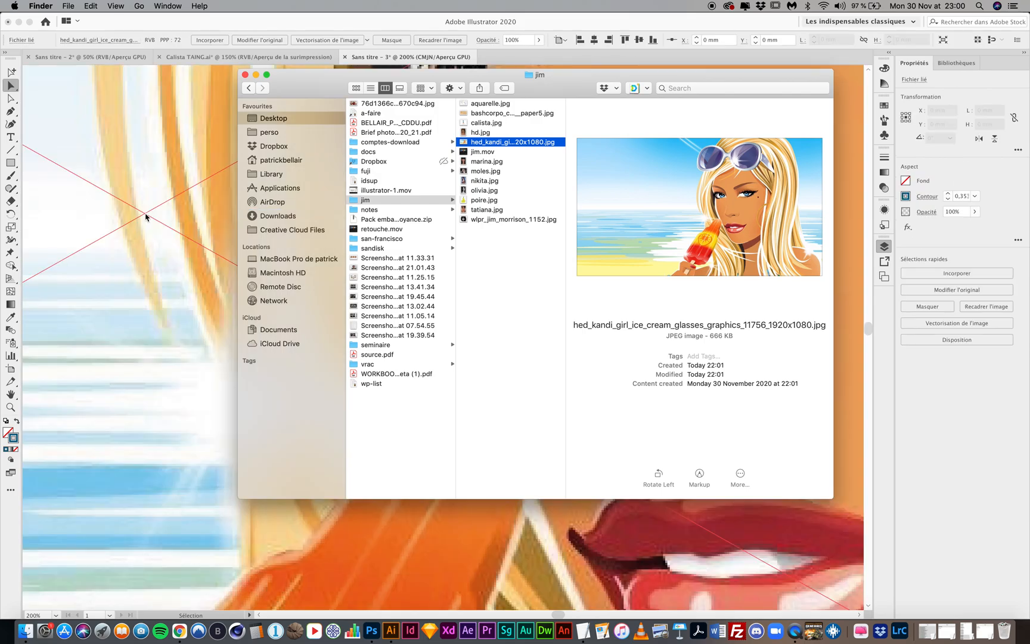
{"action": "key", "text": "super+minus"}
{"action": "key", "text": "super+minus"}
{"action": "key", "text": "super+minus"}
{"action": "key", "text": "super+minus"}
{"action": "key", "text": "super+minus"}
{"action": "key", "text": "super+minus"}
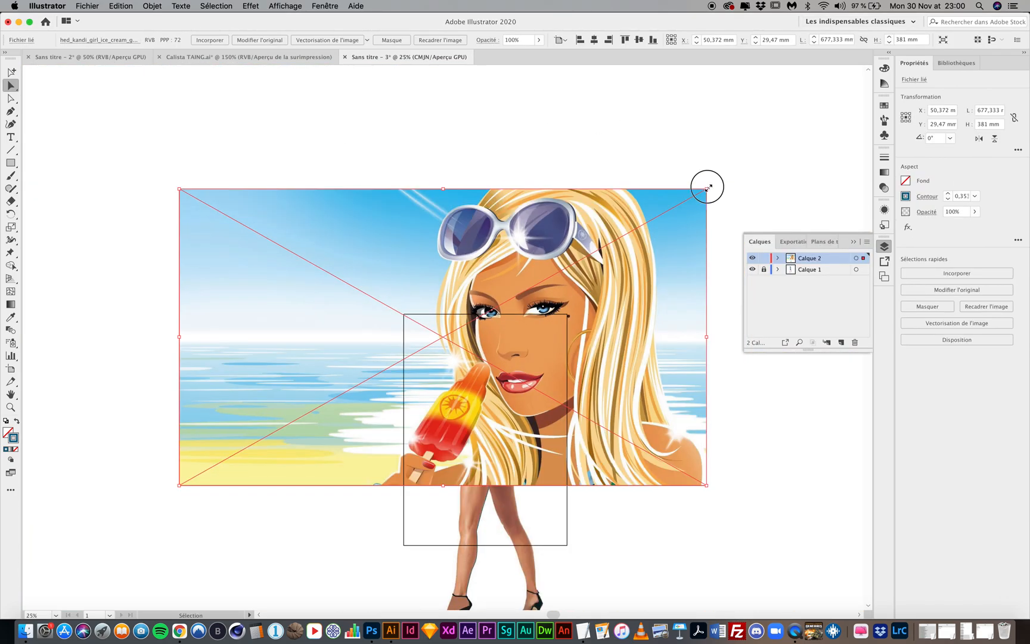
Scale the placed ice-cream girl image down and drag it over the woman's face in the photo.
{"action": "mouse_move", "coordinate": [707, 189]}
{"action": "left_mouse_down"}
{"action": "mouse_move", "coordinate": [327, 354]}
{"action": "mouse_move", "coordinate": [271, 386]}
{"action": "mouse_move", "coordinate": [276, 430]}
{"action": "left_mouse_up"}
{"action": "left_click_drag", "start_coordinate": [257, 468], "coordinate": [433, 325]}
{"action": "key", "text": "super+plus"}
{"action": "key", "text": "super+plus"}
{"action": "key", "text": "super+plus"}
{"action": "key", "text": "super+plus"}
{"action": "key", "text": "super+plus"}
{"action": "key", "text": "super+plus"}
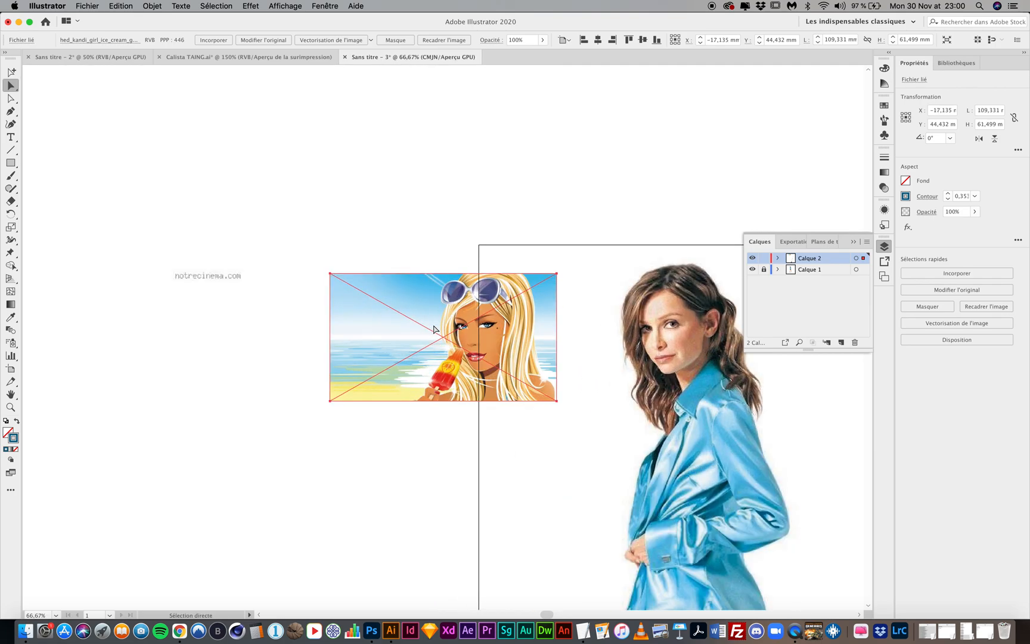
{"action": "scroll", "coordinate": [433, 328], "scroll_direction": "right", "scroll_amount": 5}
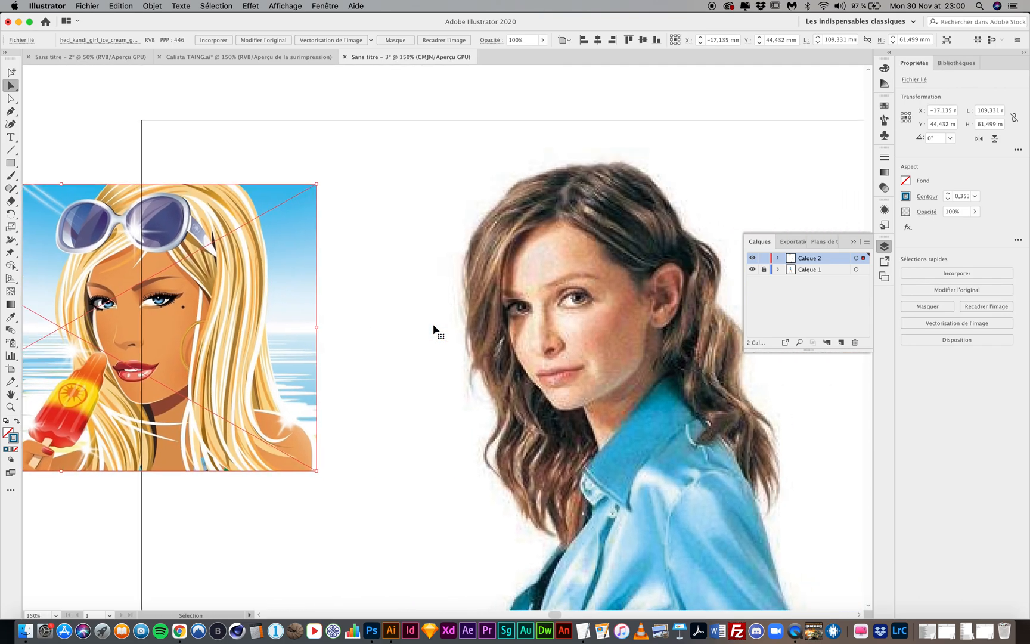
{"action": "left_click_drag", "start_coordinate": [165, 329], "coordinate": [249, 319]}
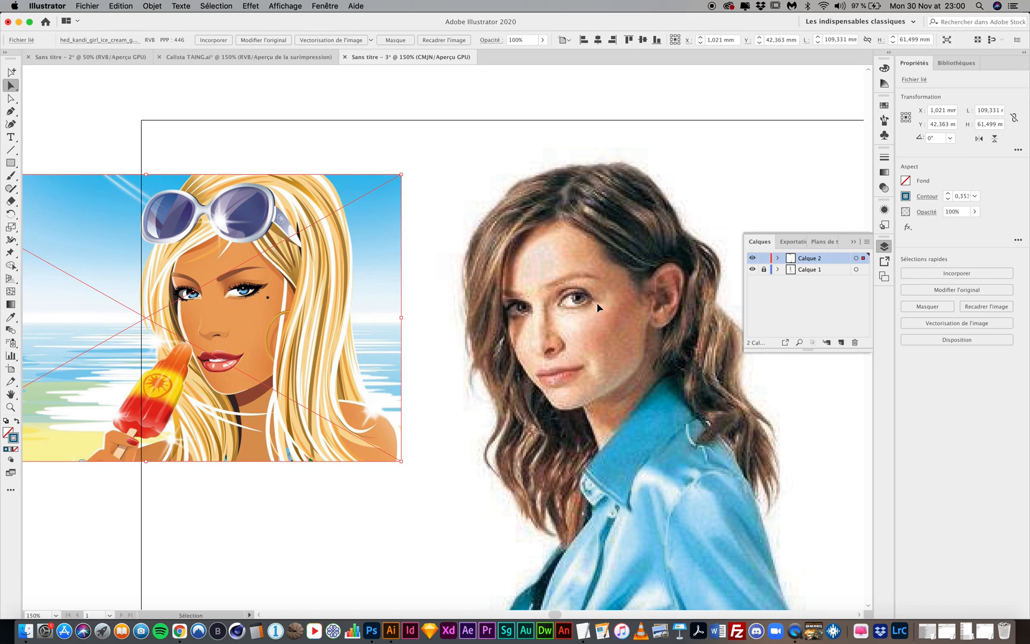
{"action": "left_click_drag", "start_coordinate": [239, 325], "coordinate": [568, 327]}
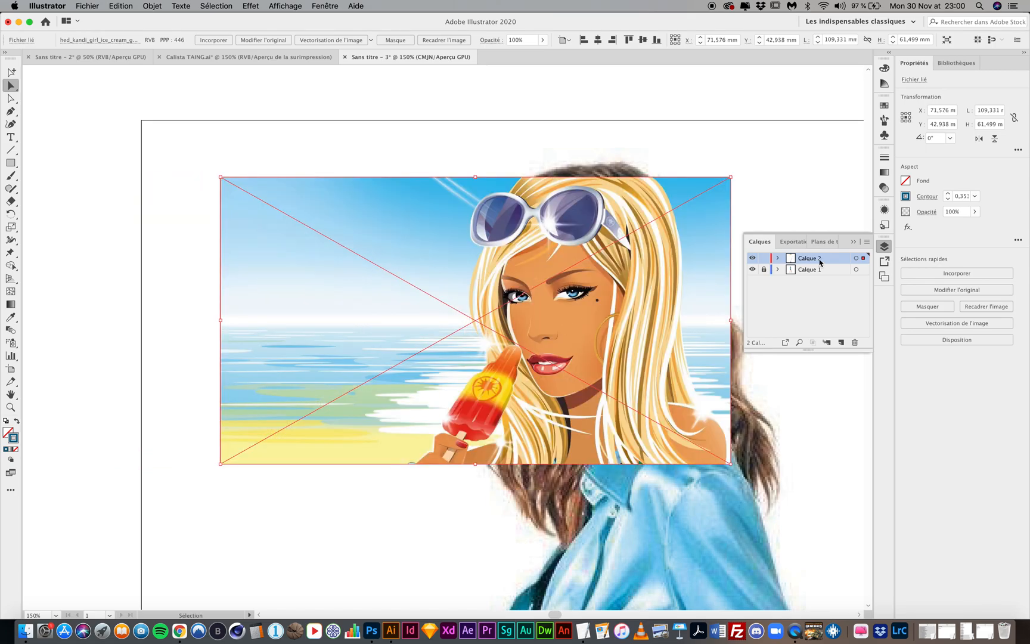
Lower the ice-cream girl illustration's opacity to 46% and shift it slightly down.
{"action": "left_click", "coordinate": [975, 212]}
{"action": "left_click_drag", "start_coordinate": [956, 227], "coordinate": [953, 228]}
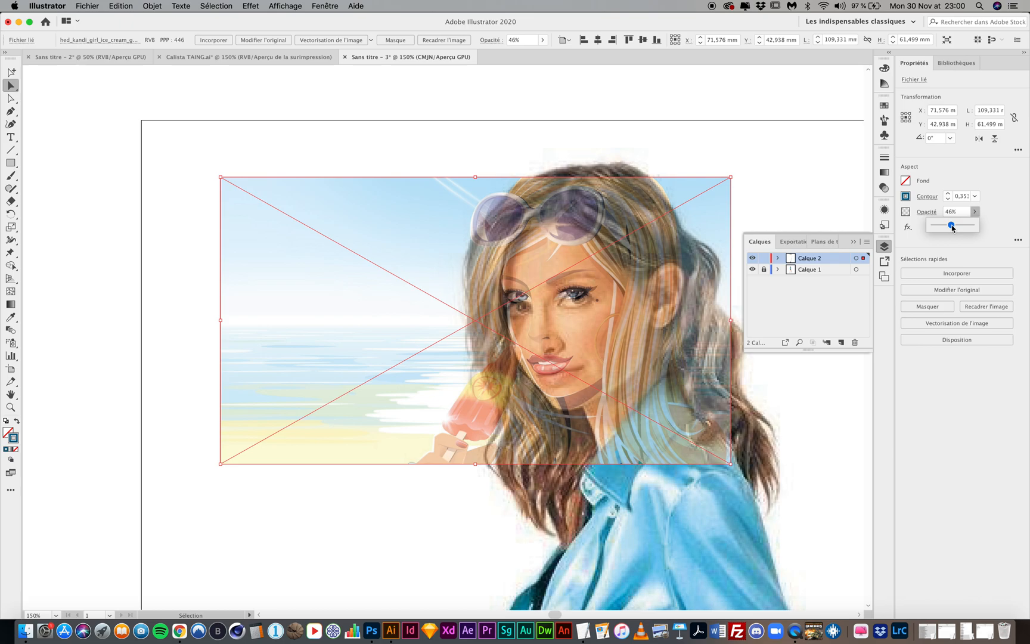
{"action": "key", "text": "super+equal"}
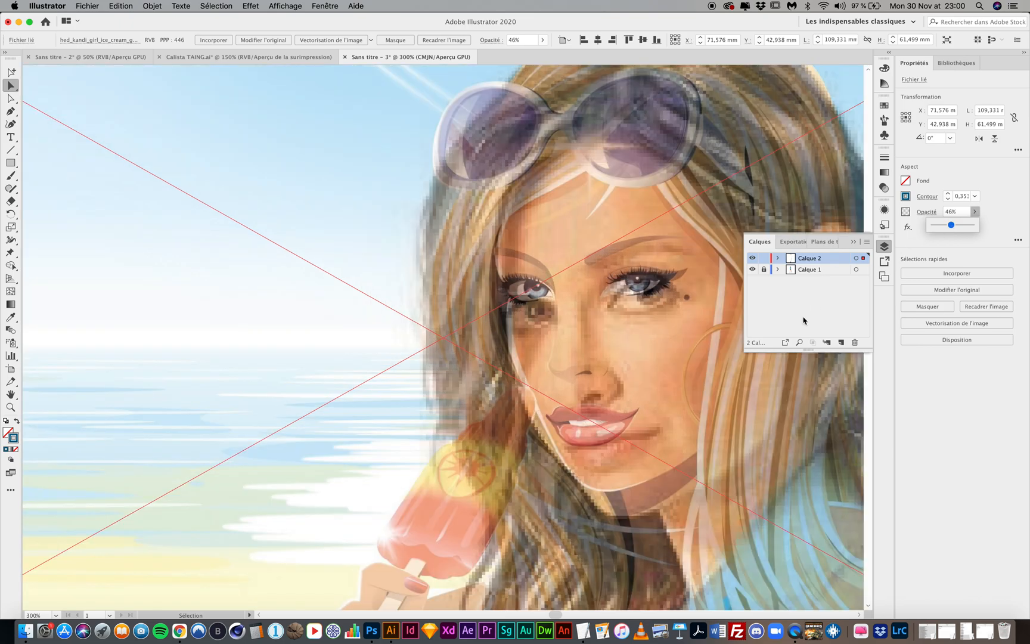
{"action": "left_click_drag", "start_coordinate": [666, 373], "coordinate": [669, 388]}
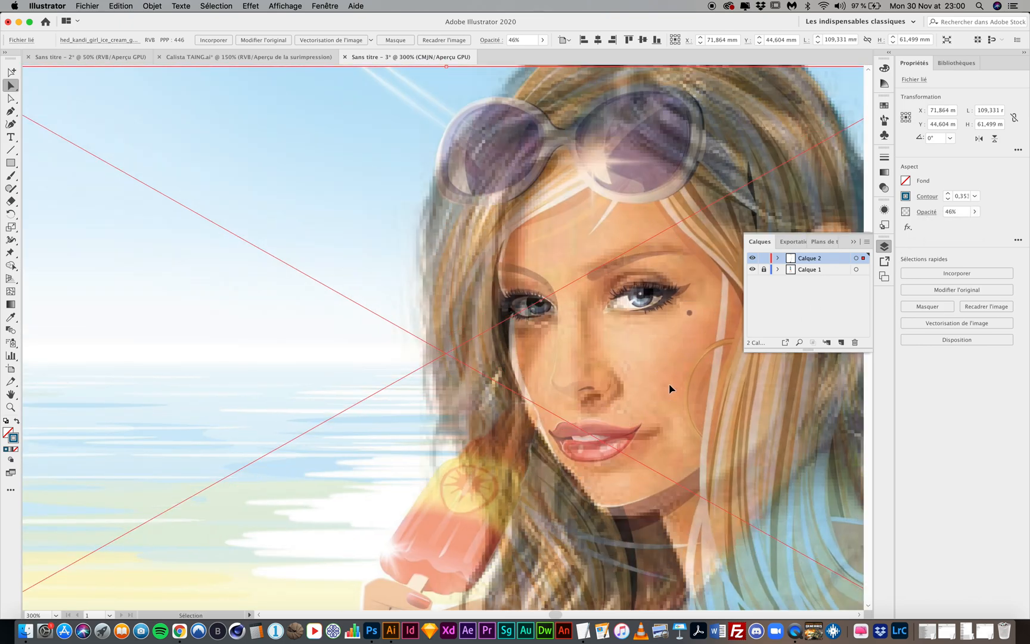
Rotate the illustration to about 5.25° and nudge it so its eyes match the photo's.
{"action": "scroll", "coordinate": [654, 464], "scroll_direction": "right", "scroll_amount": 6}
{"action": "scroll", "coordinate": [654, 464], "scroll_direction": "up", "scroll_amount": 1}
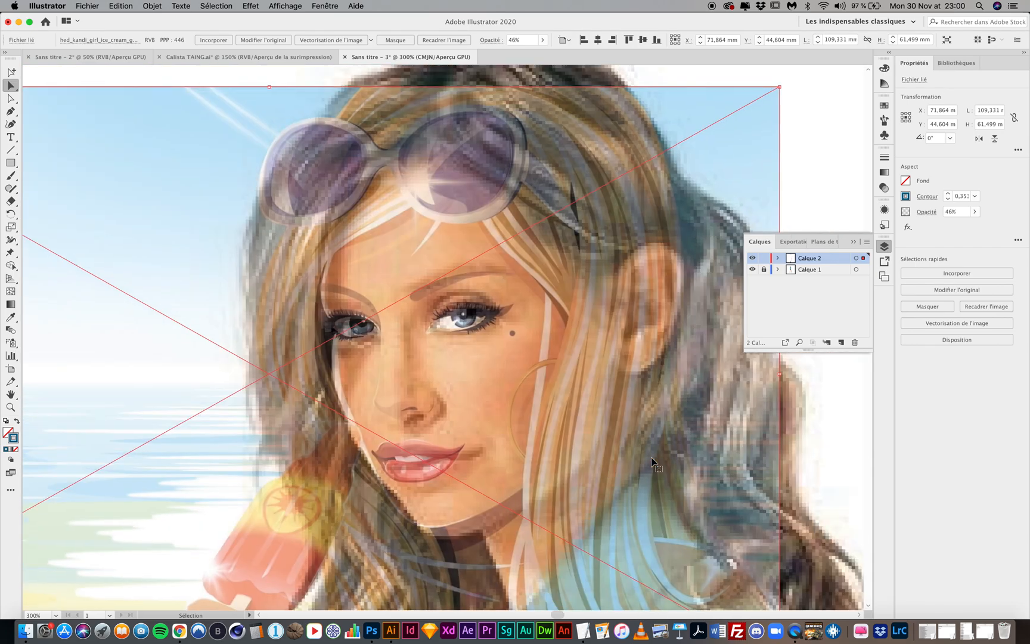
{"action": "scroll", "coordinate": [652, 463], "scroll_direction": "right", "scroll_amount": 1}
{"action": "left_click_drag", "start_coordinate": [767, 90], "coordinate": [754, 78]}
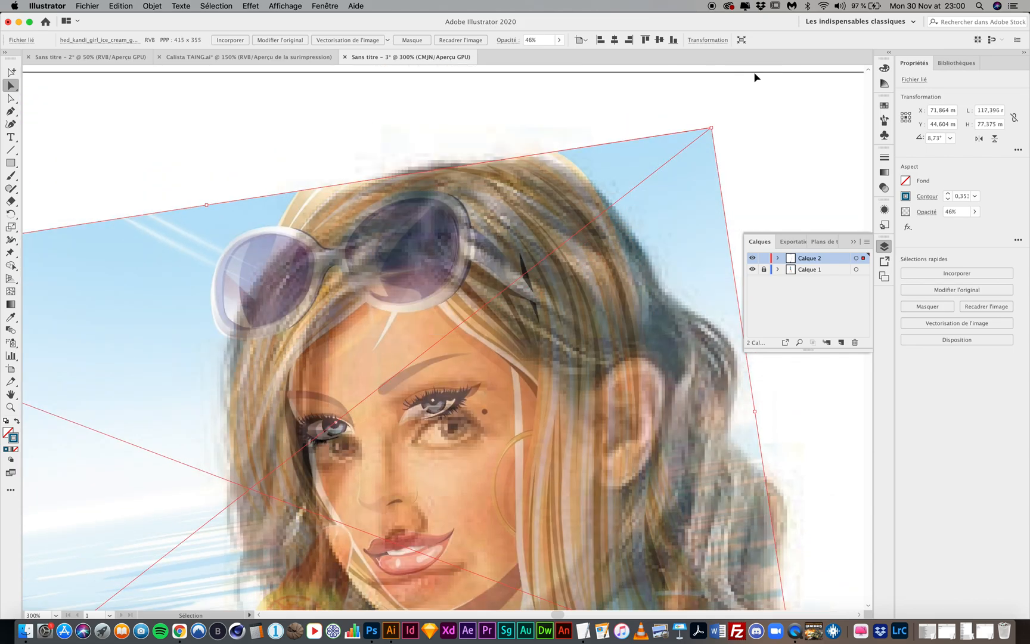
{"action": "left_click", "coordinate": [717, 127]}
{"action": "left_click", "coordinate": [696, 156]}
{"action": "left_click_drag", "start_coordinate": [715, 136], "coordinate": [744, 150]}
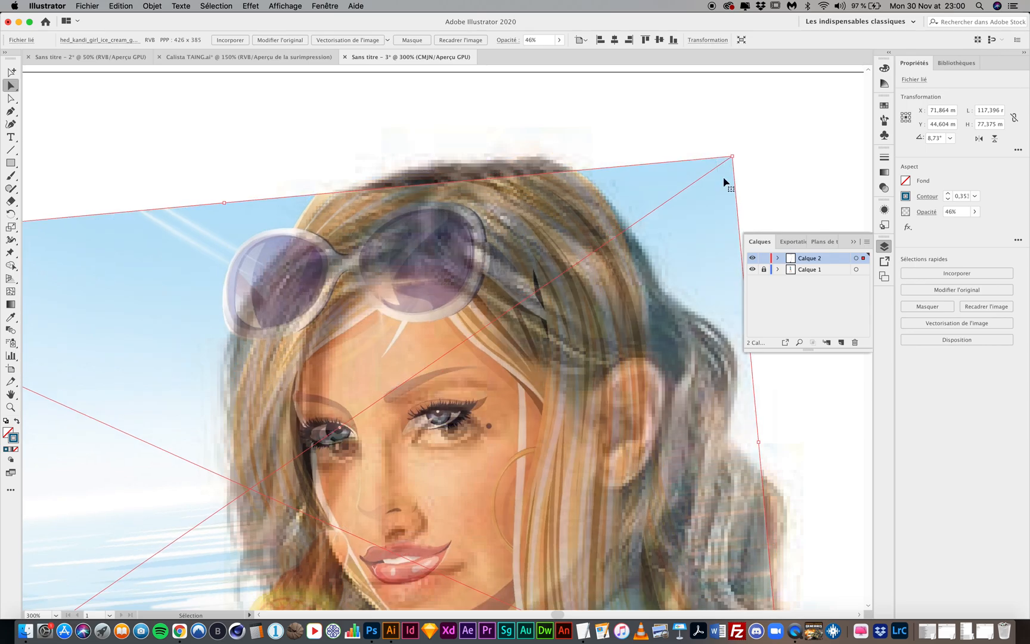
{"action": "scroll", "coordinate": [503, 328], "scroll_direction": "down", "scroll_amount": 3}
{"action": "left_click_drag", "start_coordinate": [432, 337], "coordinate": [440, 349]}
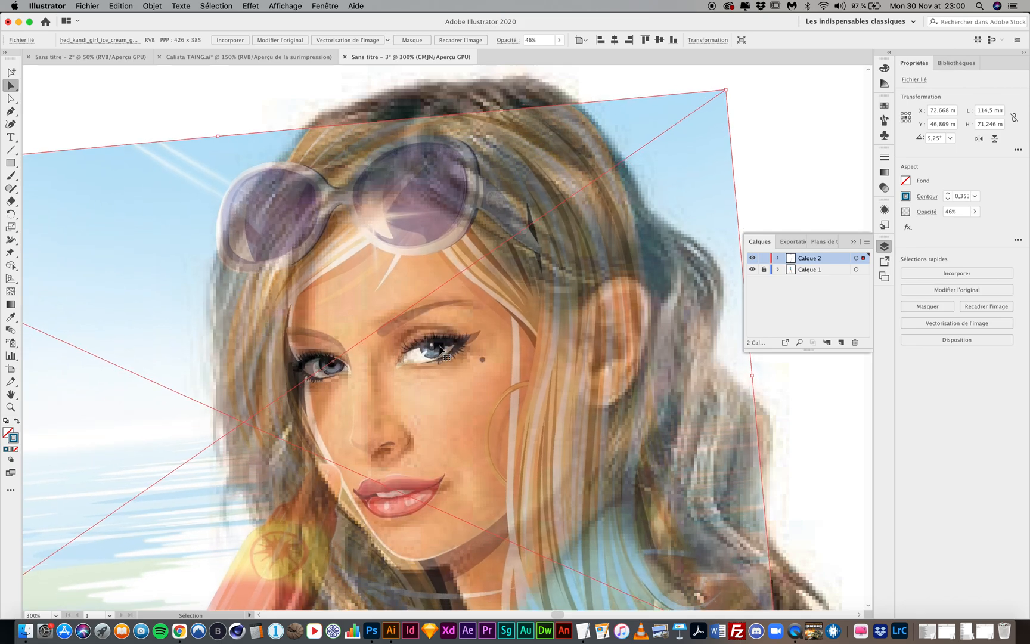
{"action": "key", "text": "Down"}
{"action": "key", "text": "Down"}
{"action": "key", "text": "super+minus"}
{"action": "key", "text": "super+minus"}
{"action": "key", "text": "super+minus"}
{"action": "key", "text": "super+minus"}
{"action": "key", "text": "super+minus"}
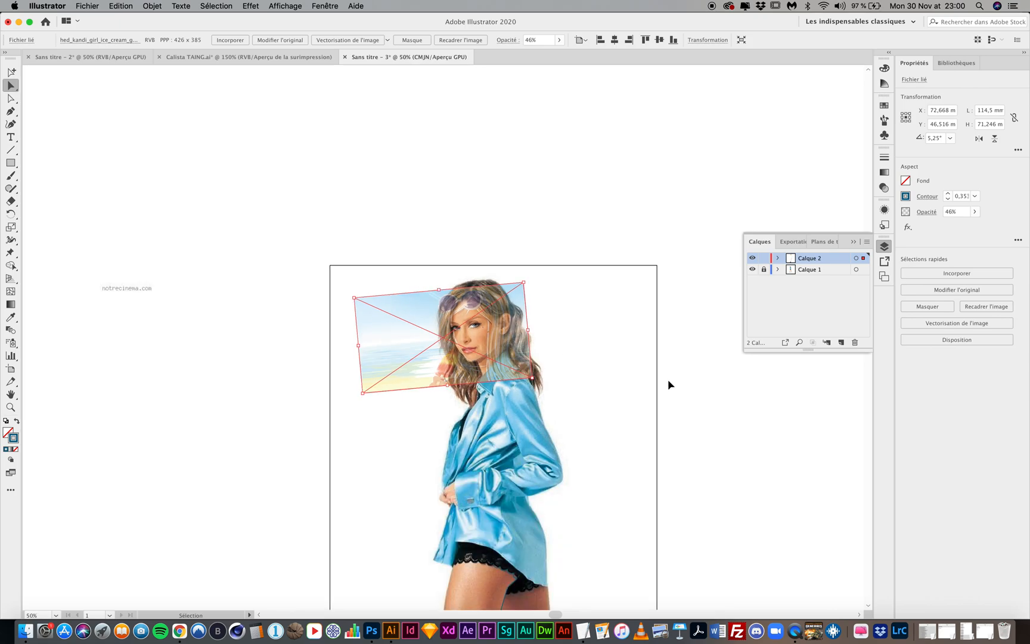
Restore the illustration to 100% opacity and zoom in to inspect its eyes and lips.
{"action": "left_click", "coordinate": [976, 212]}
{"action": "left_click_drag", "start_coordinate": [951, 224], "coordinate": [999, 225]}
{"action": "left_click", "coordinate": [564, 193]}
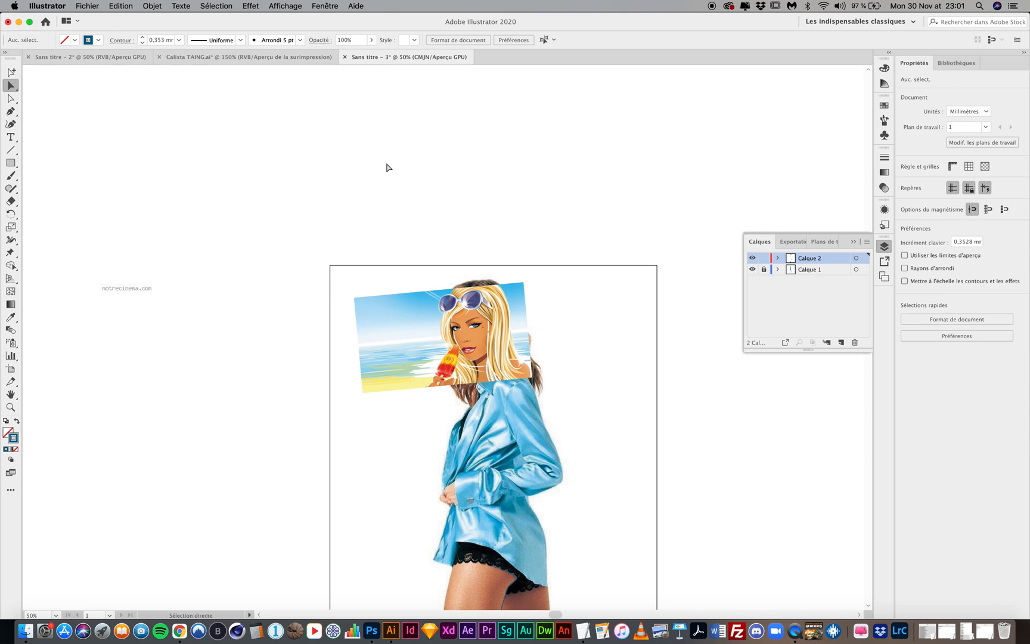
{"action": "key", "text": "super+plus"}
{"action": "key", "text": "super+plus"}
{"action": "key", "text": "super+plus"}
{"action": "key", "text": "super+plus"}
{"action": "key", "text": "super+plus"}
{"action": "key", "text": "super+plus"}
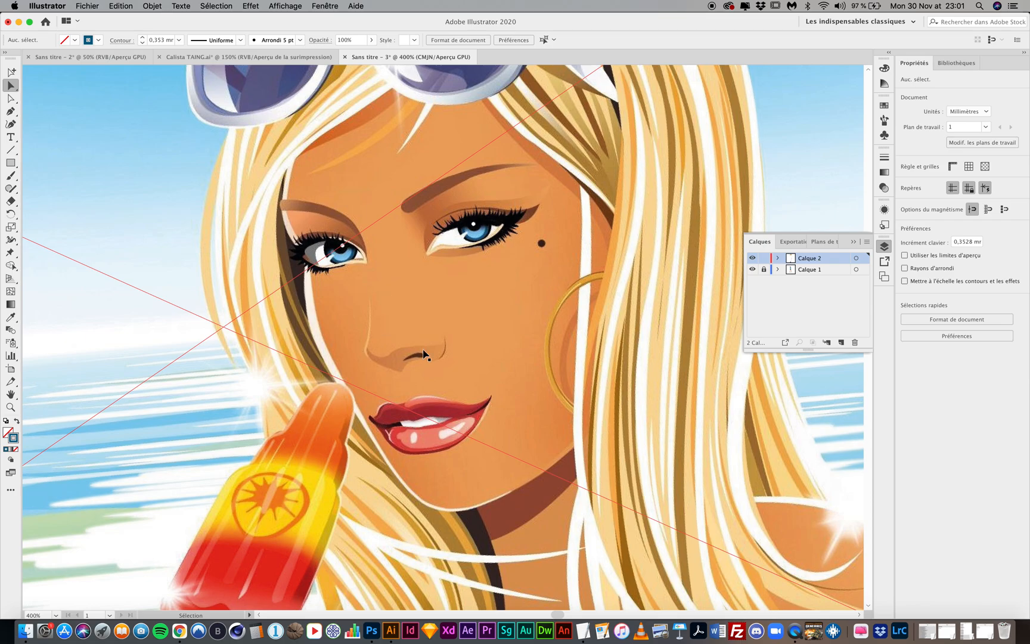
{"action": "key", "text": "super+plus"}
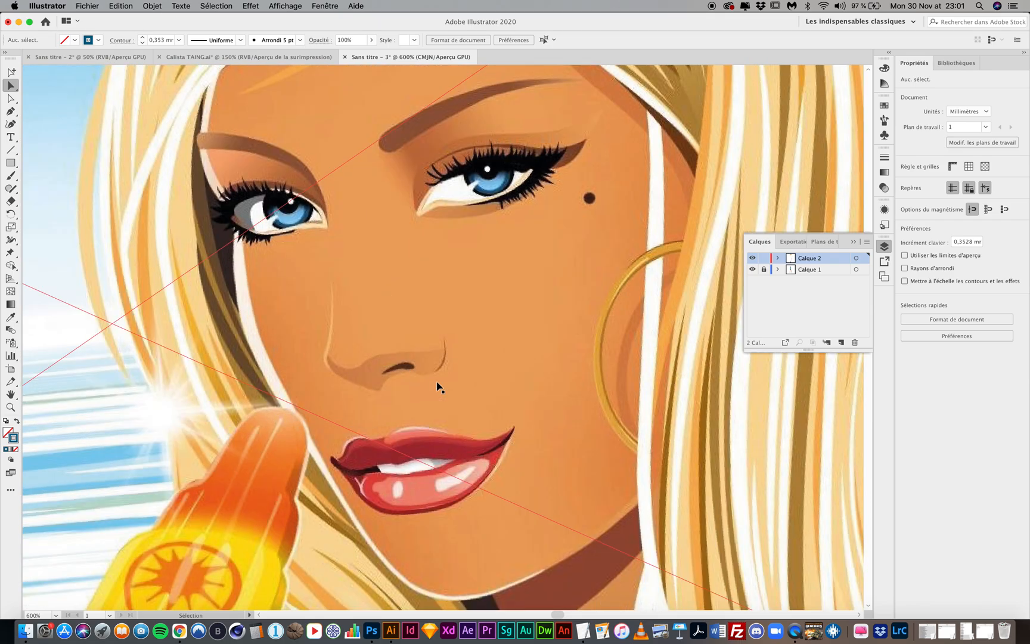
{"action": "key", "text": "super+minus"}
{"action": "key", "text": "super+minus"}
{"action": "key", "text": "super+minus"}
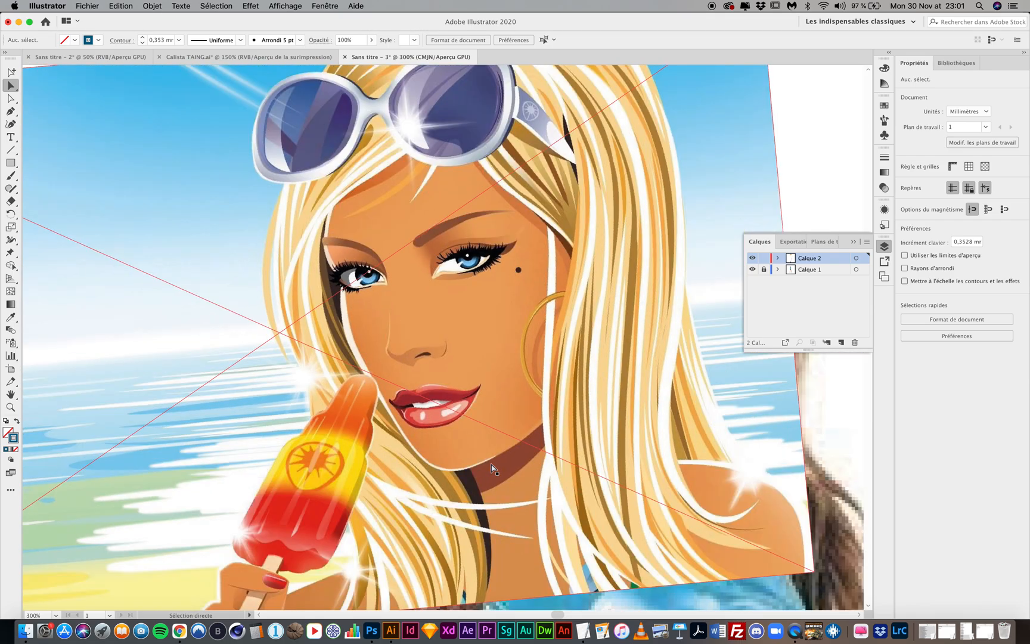
Switch between the finished portrait and the ice-cream girl document to compare them.
{"action": "left_click", "coordinate": [215, 57]}
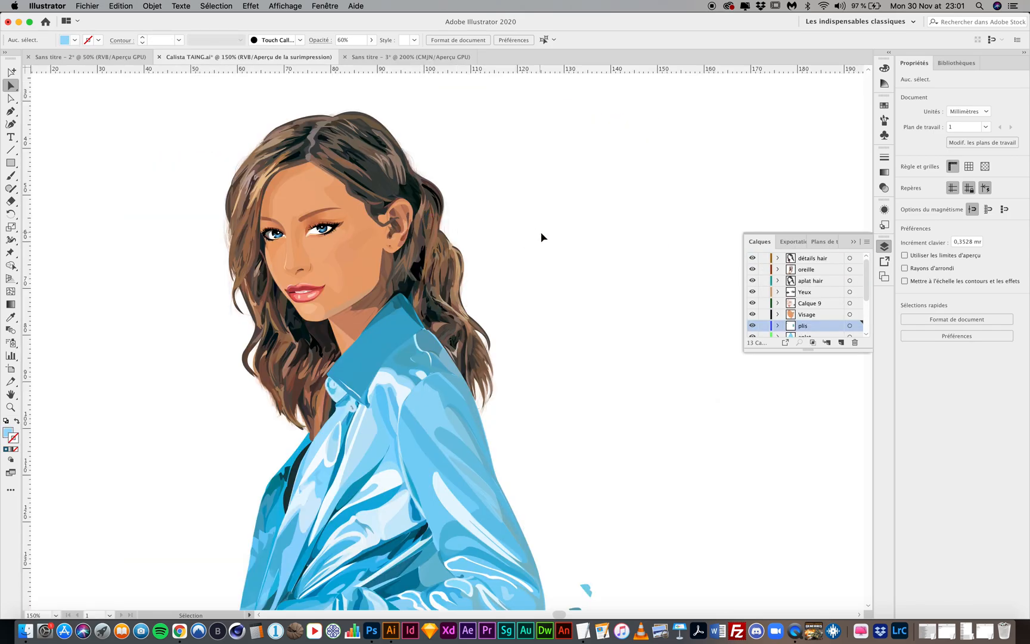
{"action": "key", "text": "super+plus"}
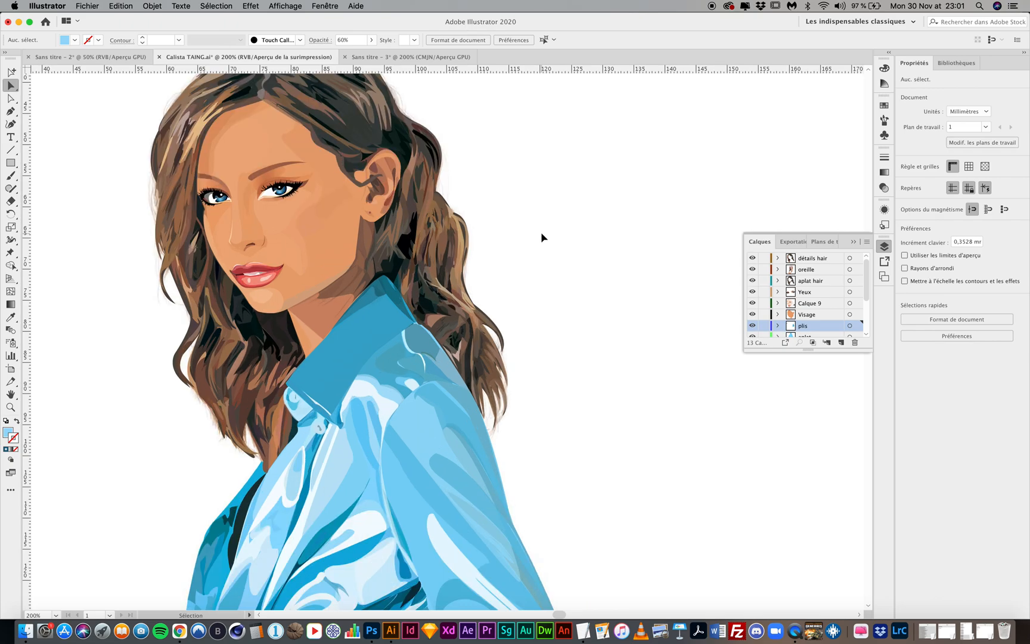
{"action": "left_click", "coordinate": [383, 59]}
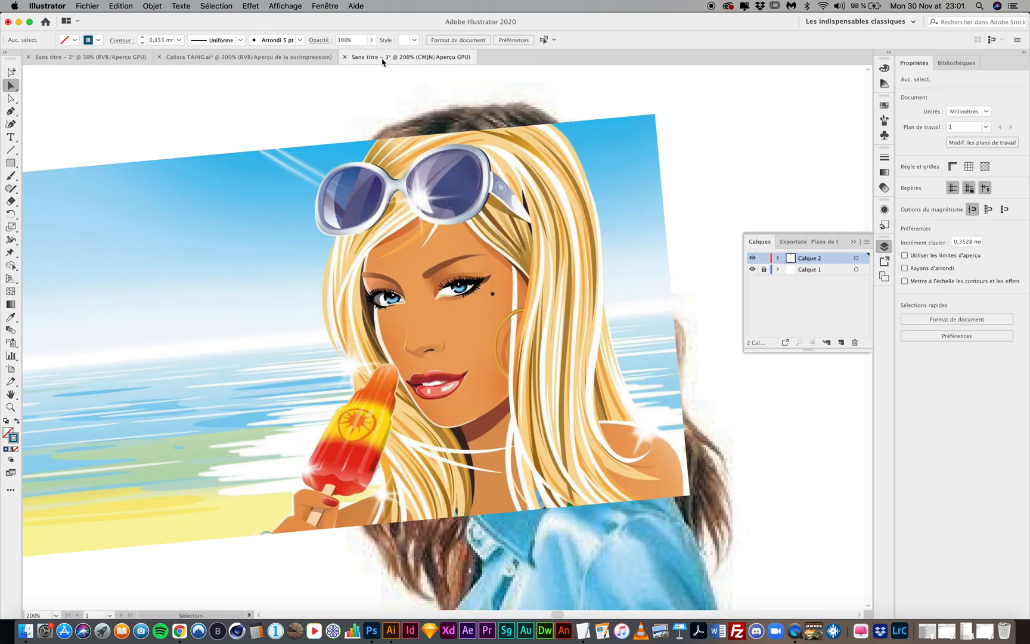
{"action": "left_click", "coordinate": [276, 58]}
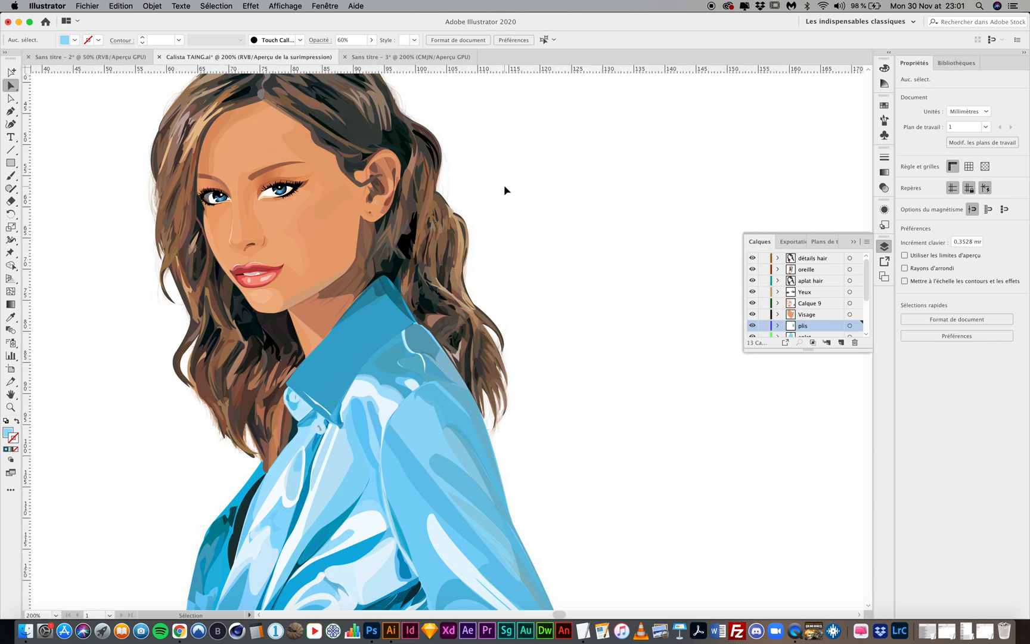
{"action": "key", "text": "super+minus"}
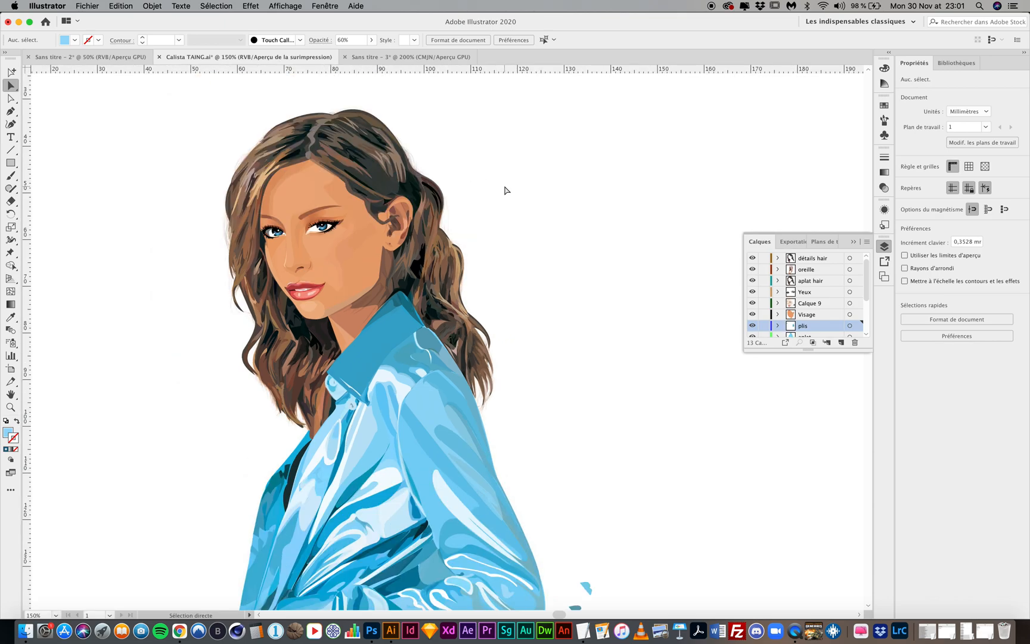